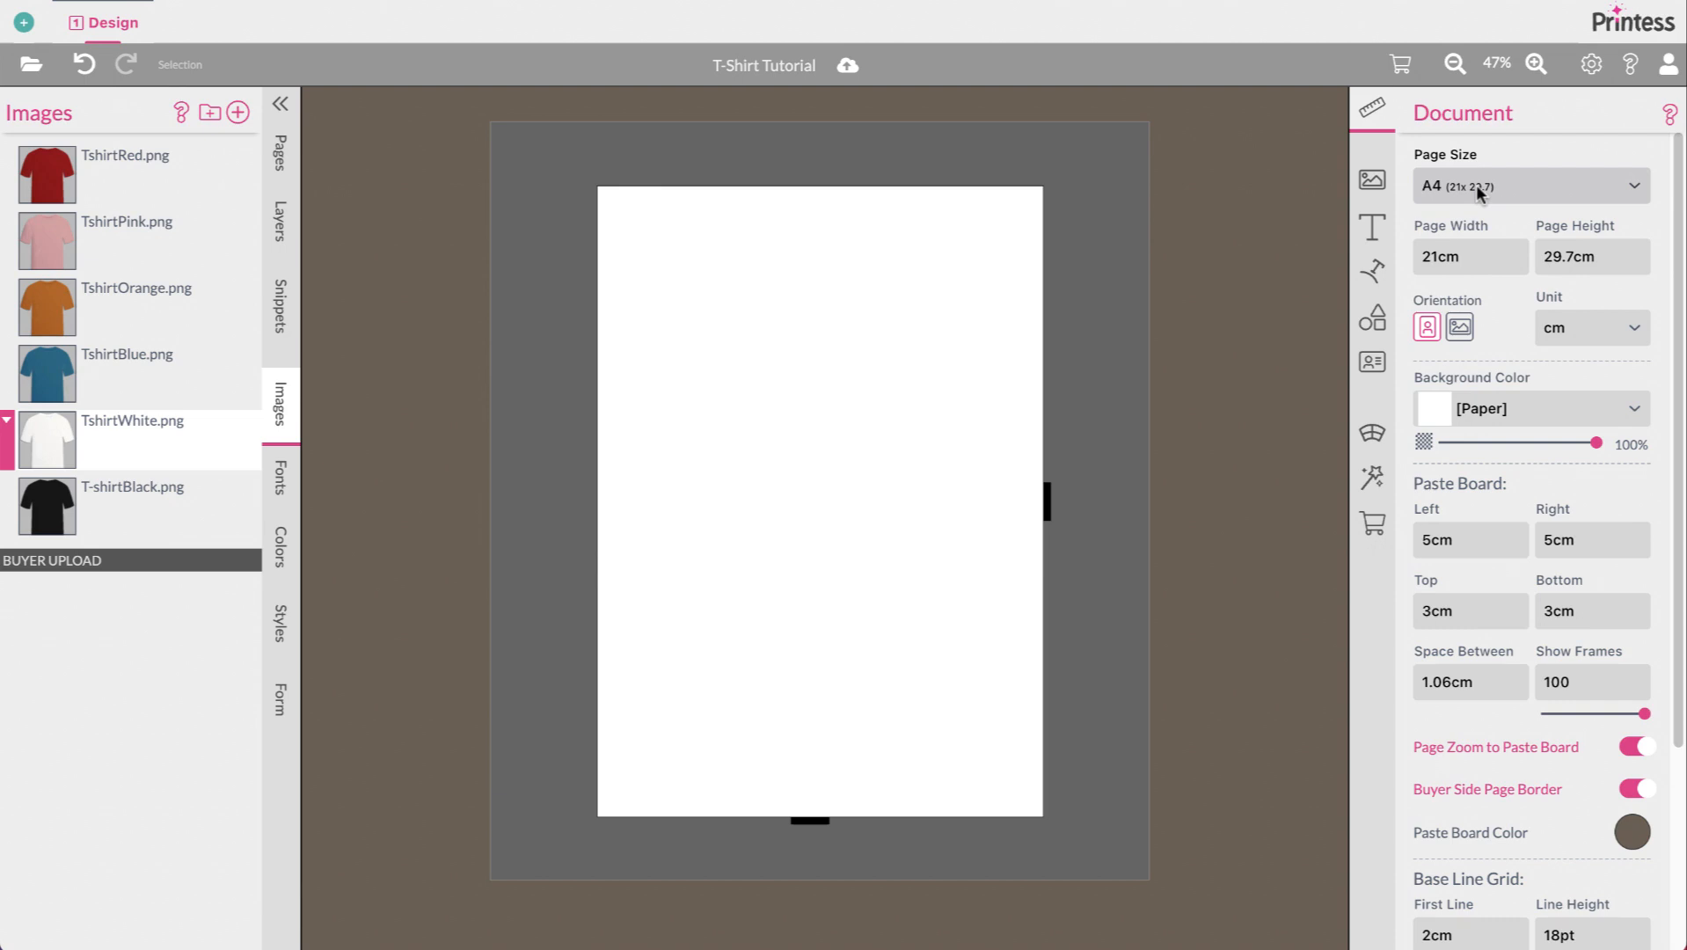
Step: Place TshirtWhite.png on the page, enlarge it to about 55.6 × 60.5 cm, and centre it horizontally over the page
left_click_drag(64, 430, 631, 398)
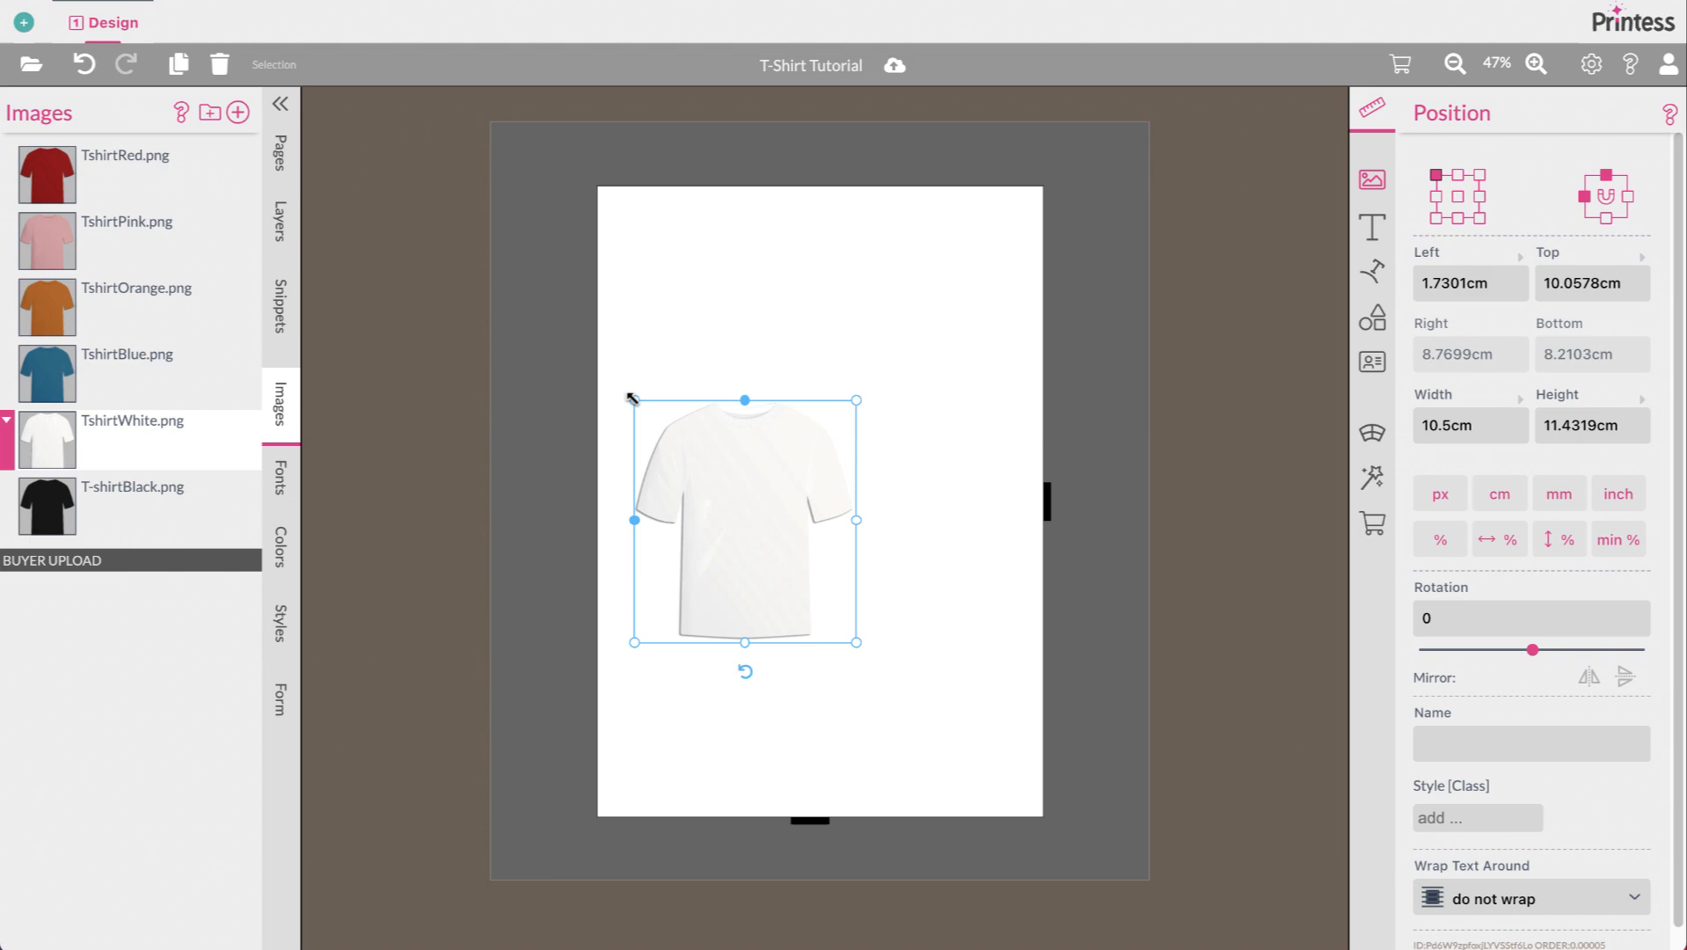
left_click_drag(749, 517, 621, 262)
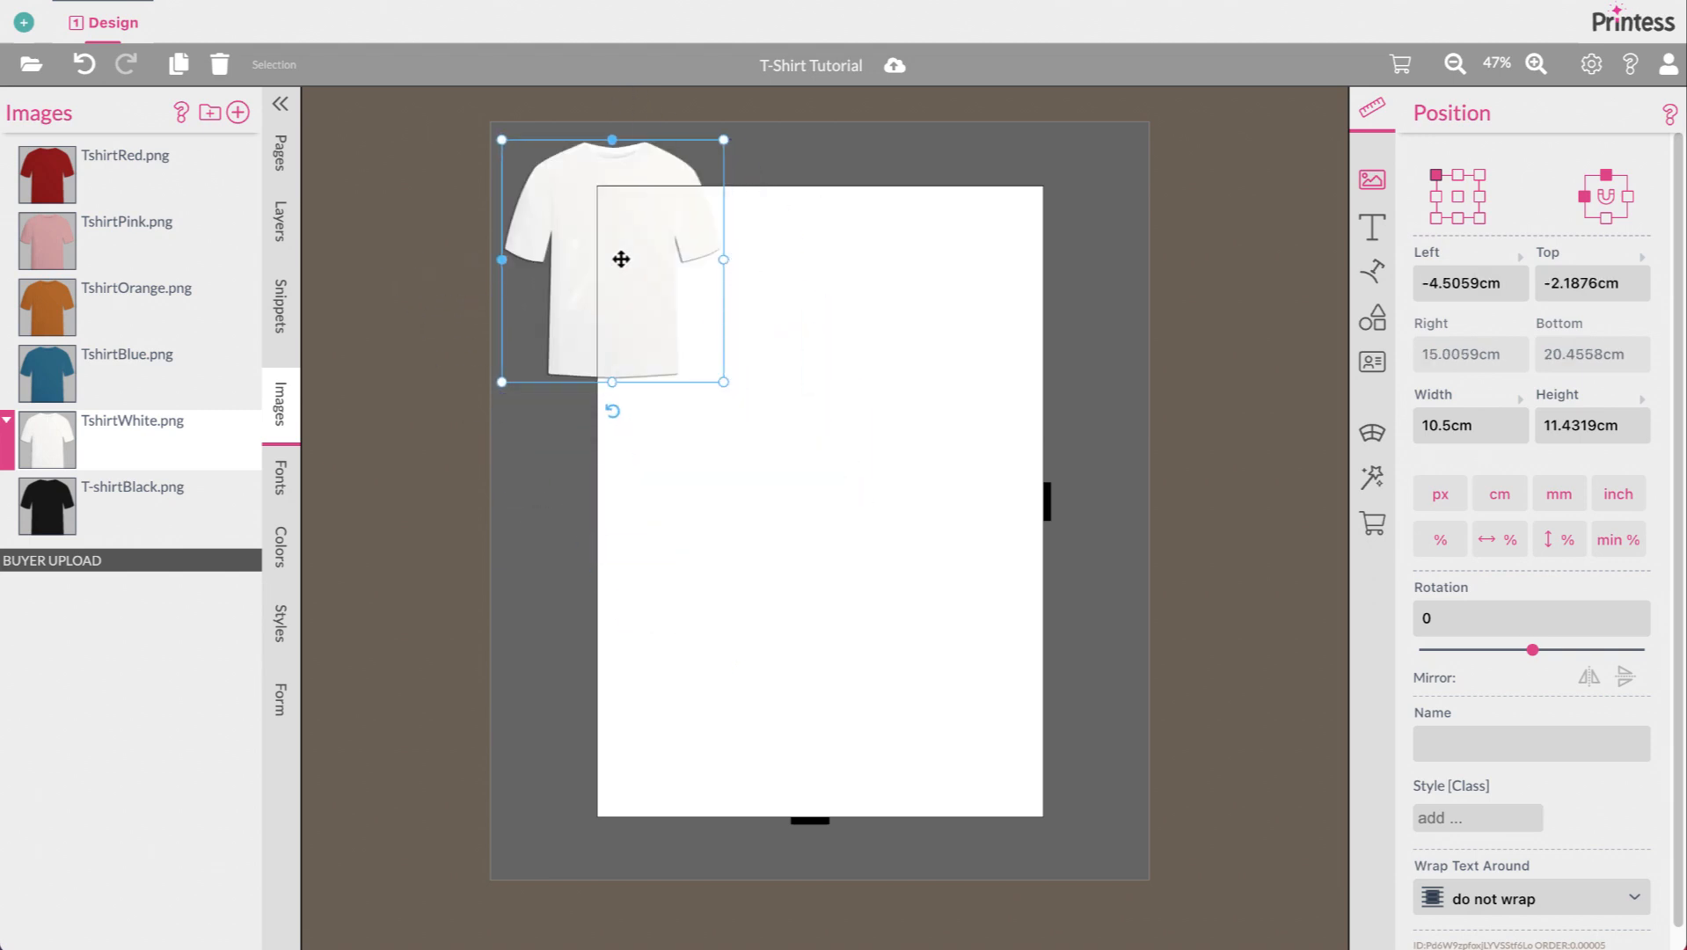
scroll(621, 262, "down", 2)
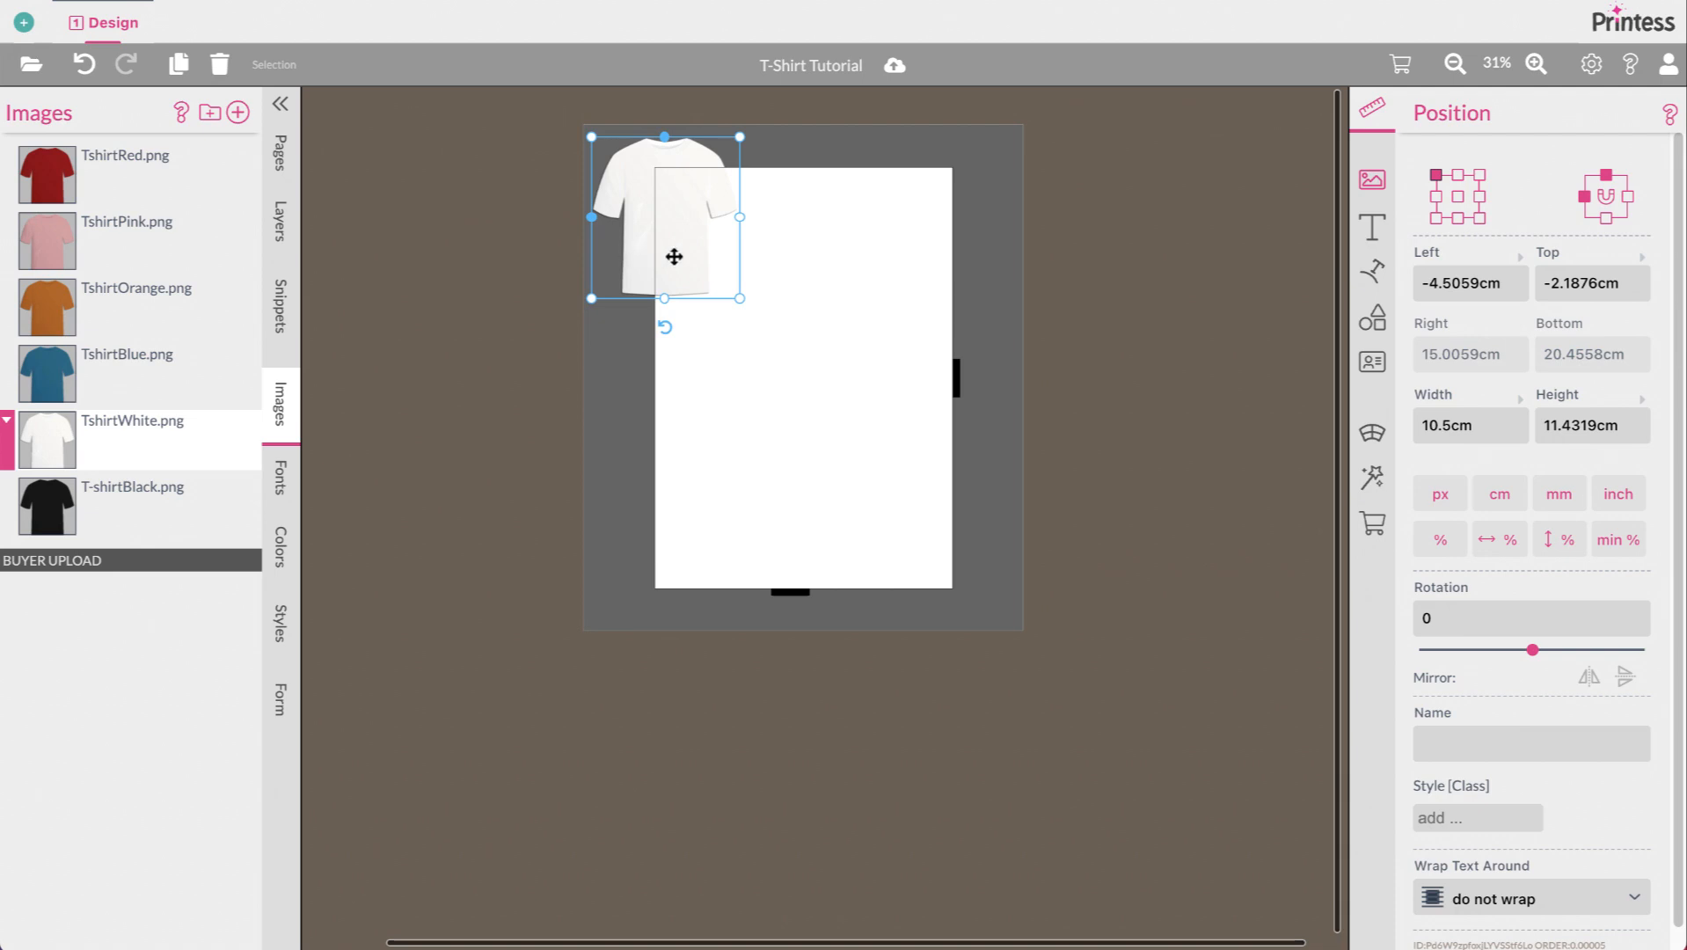
left_click_drag(677, 229, 1167, 713)
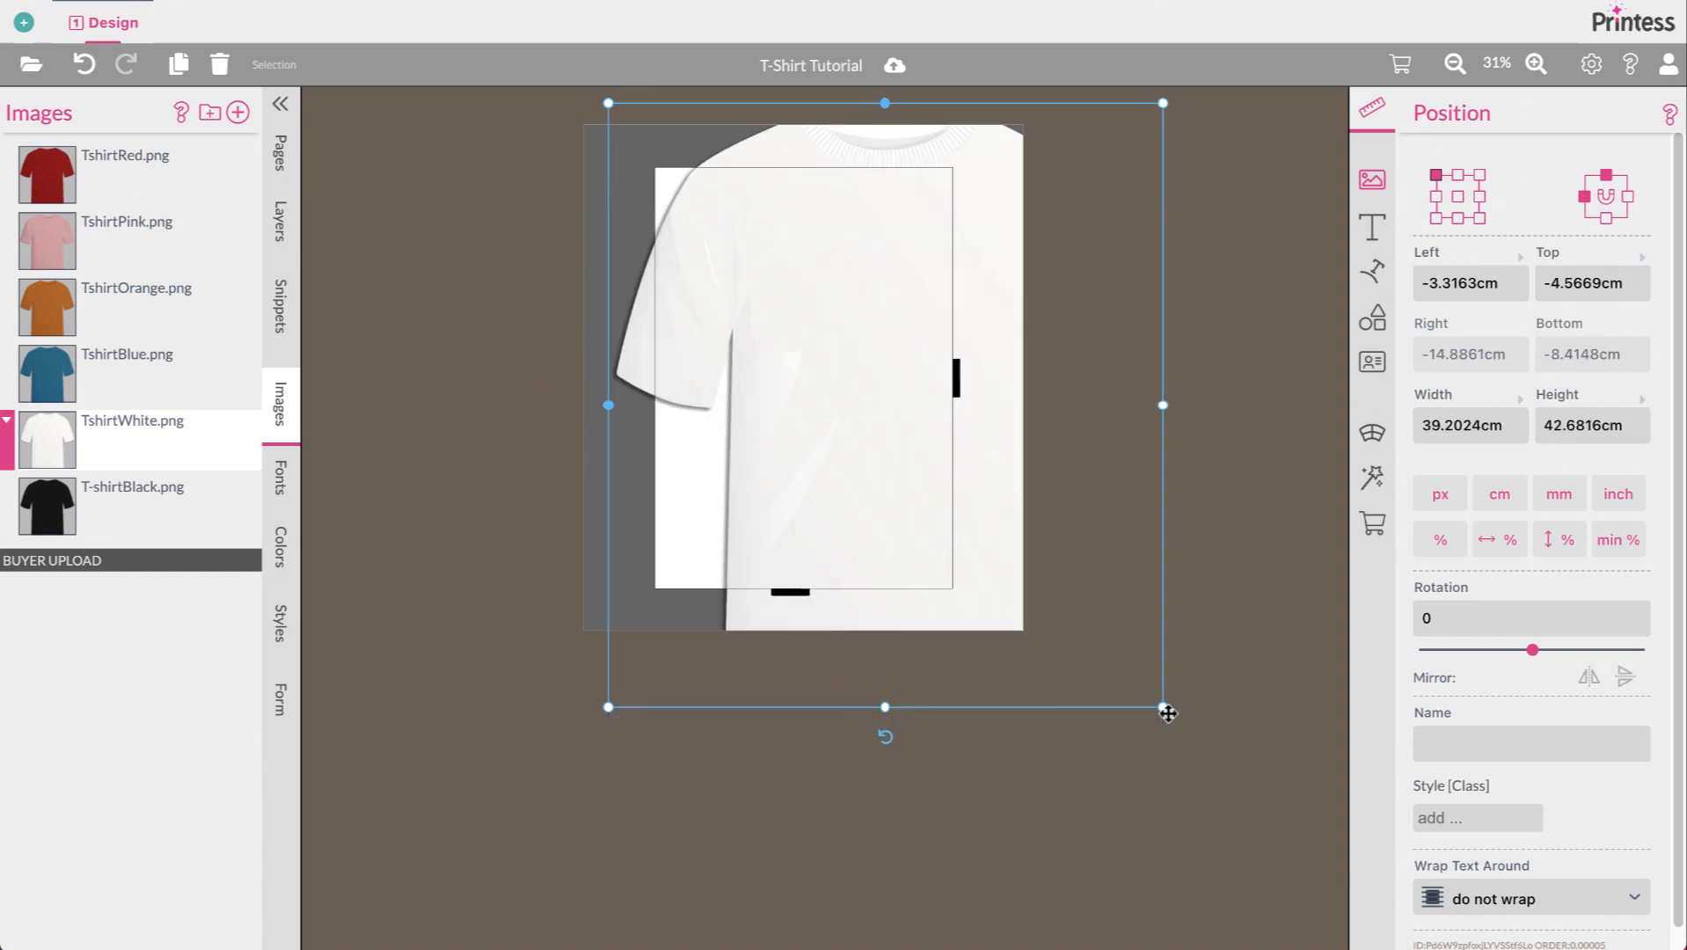
left_click_drag(1071, 520, 843, 358)
left_click_drag(1045, 658, 1280, 917)
left_click_drag(1183, 832, 1101, 785)
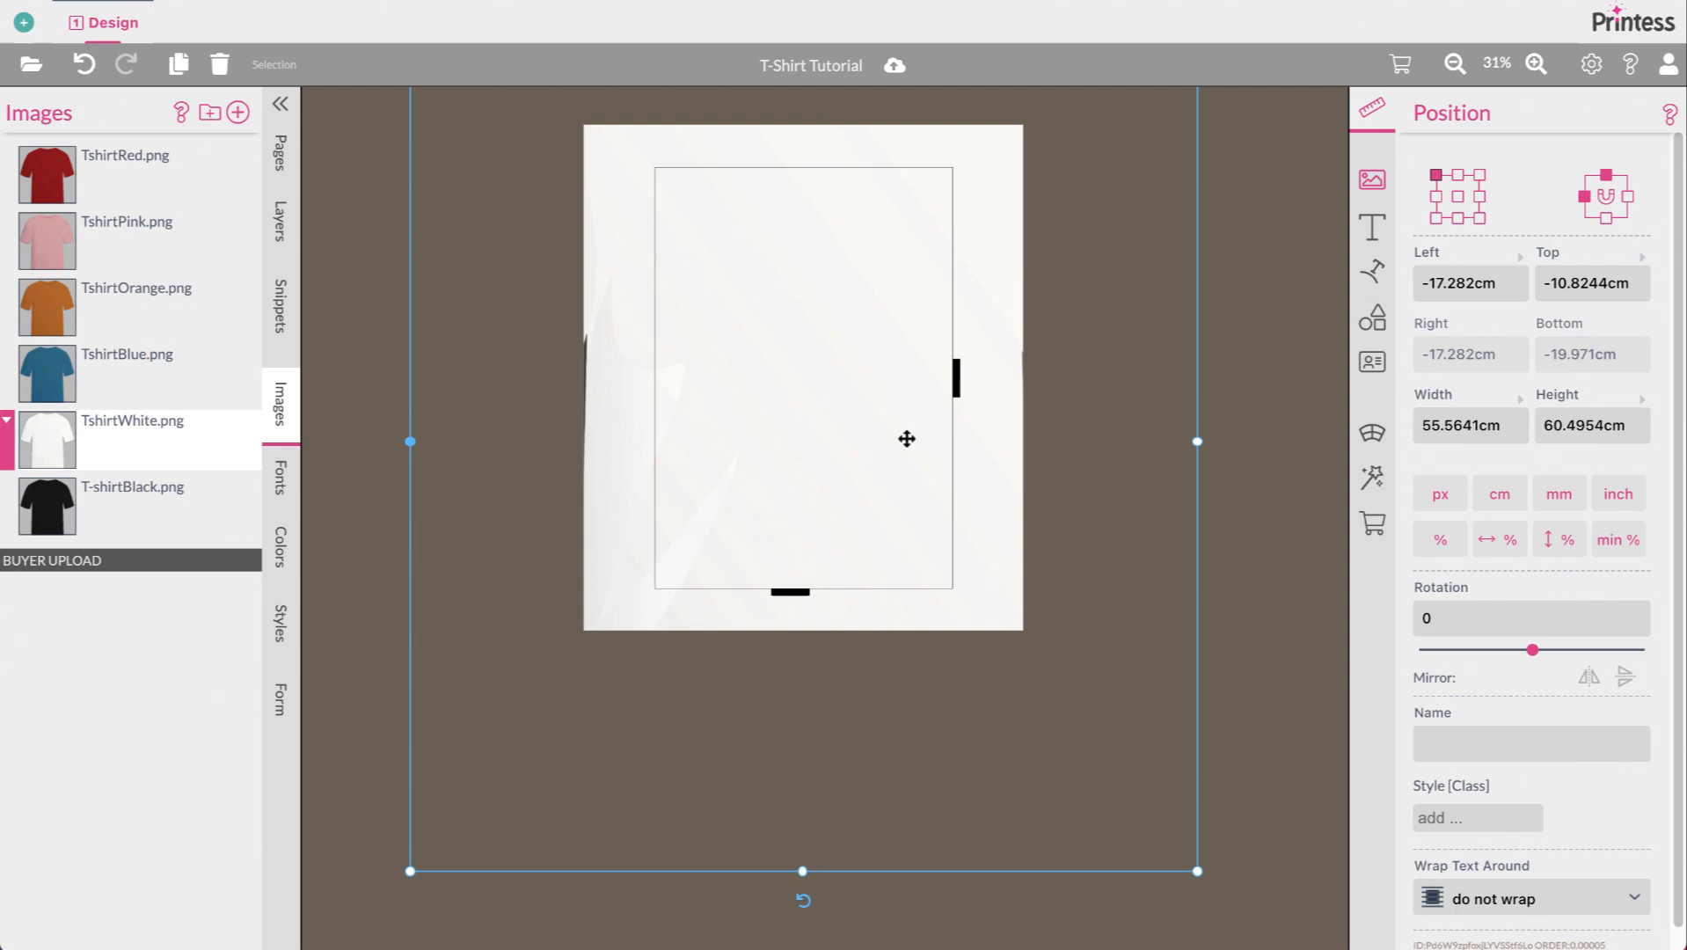
Step: Set the enlarged T-shirt image as the pasteboard and display the document's pasteboard dimensions
right_click(1009, 553)
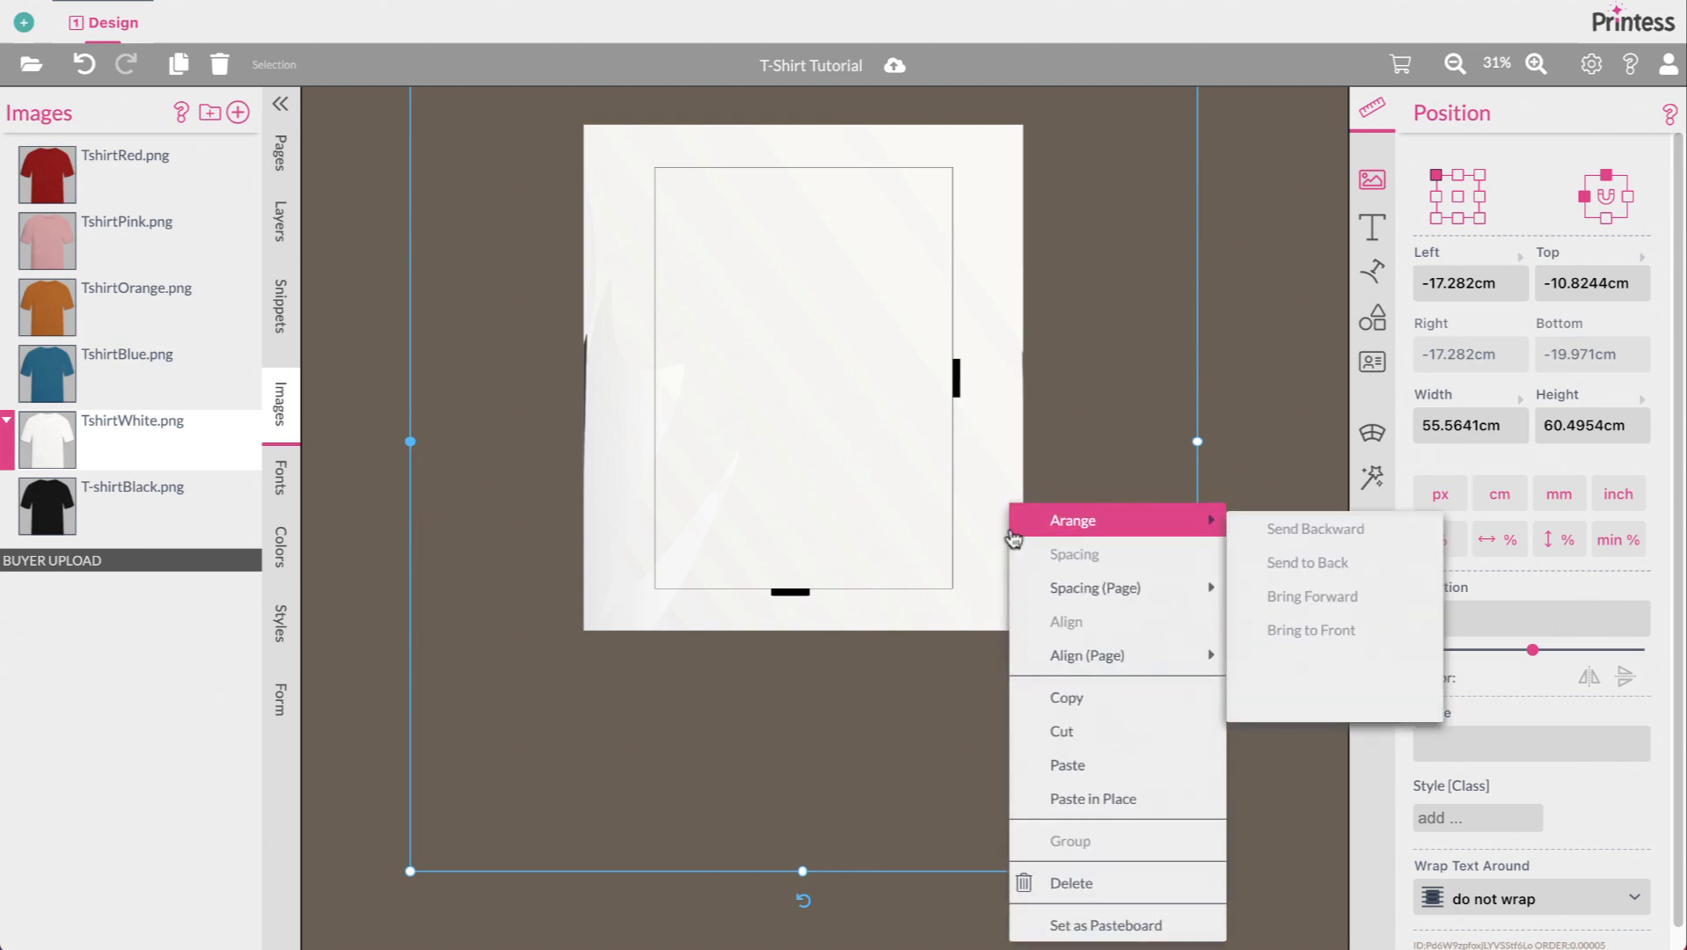
left_click(1068, 923)
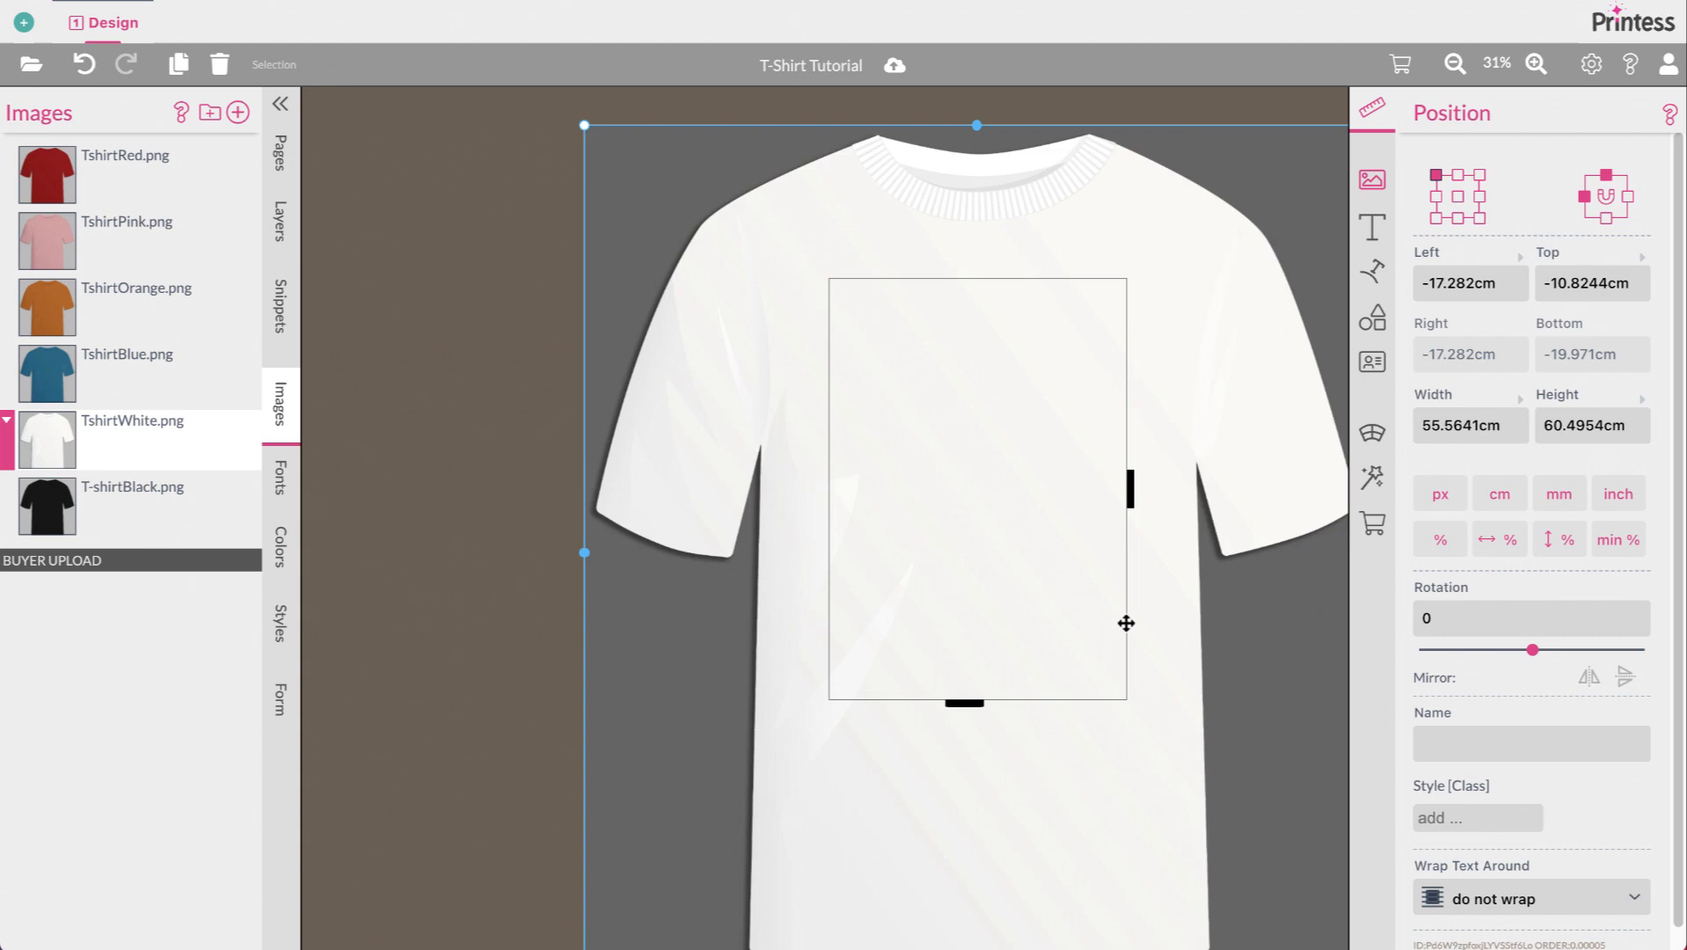
left_click(1379, 165)
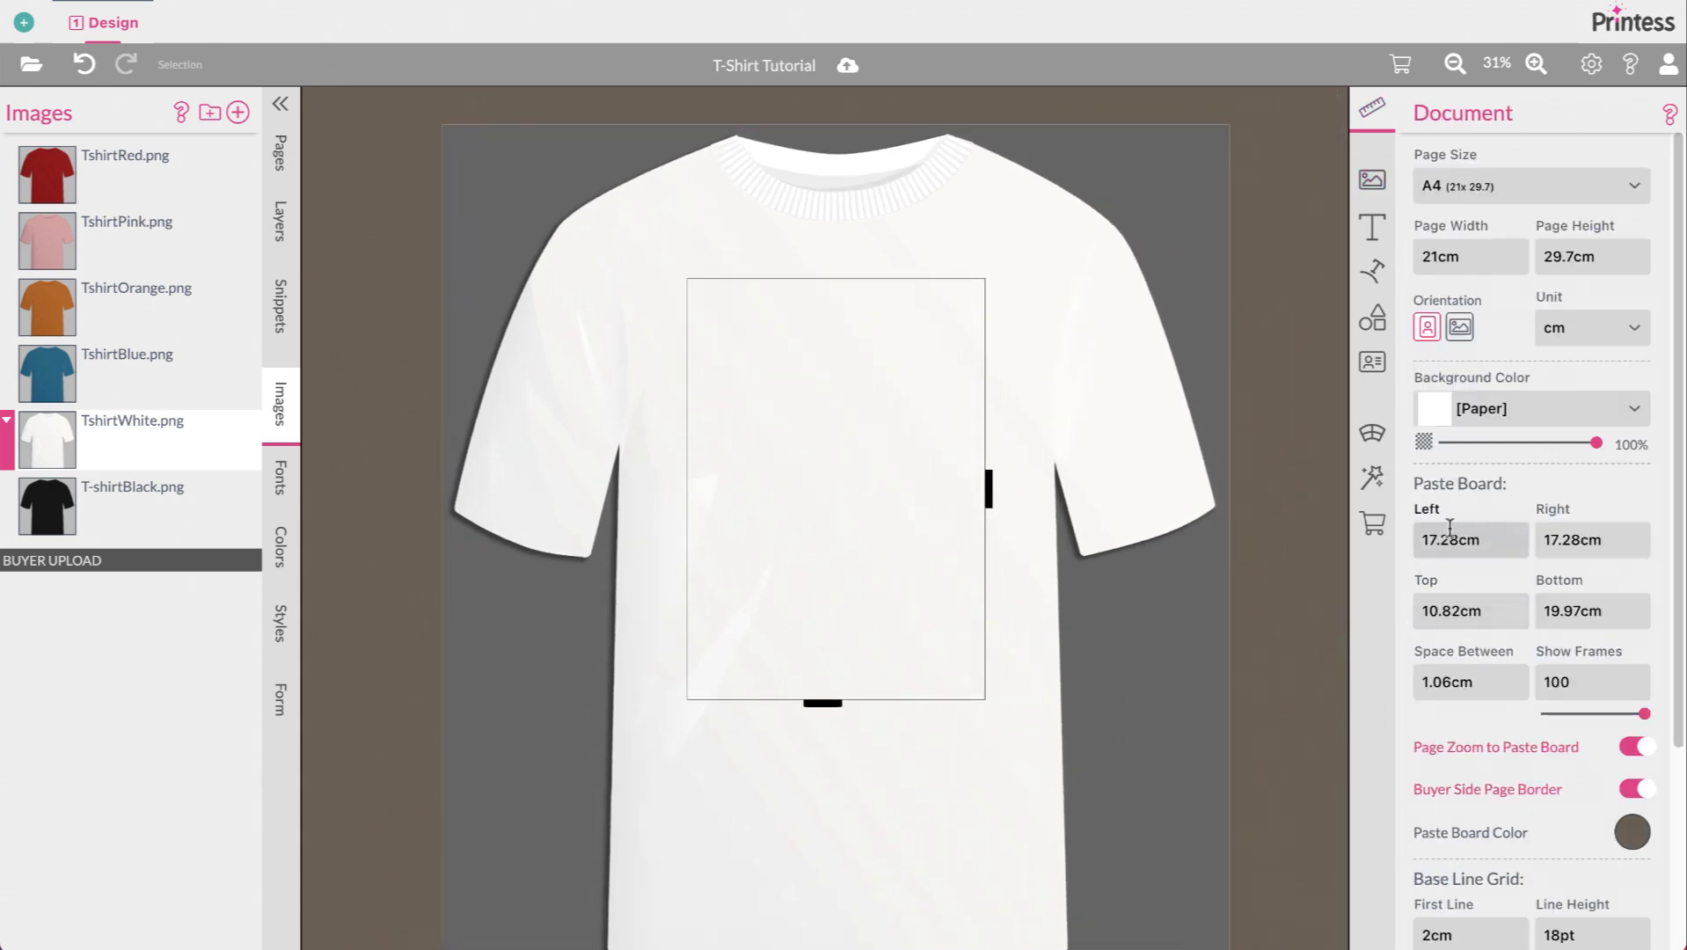
Step: Move the T-shirt image up to a top position of about -11.5 cm and set it as the pasteboard again
left_click(1124, 466)
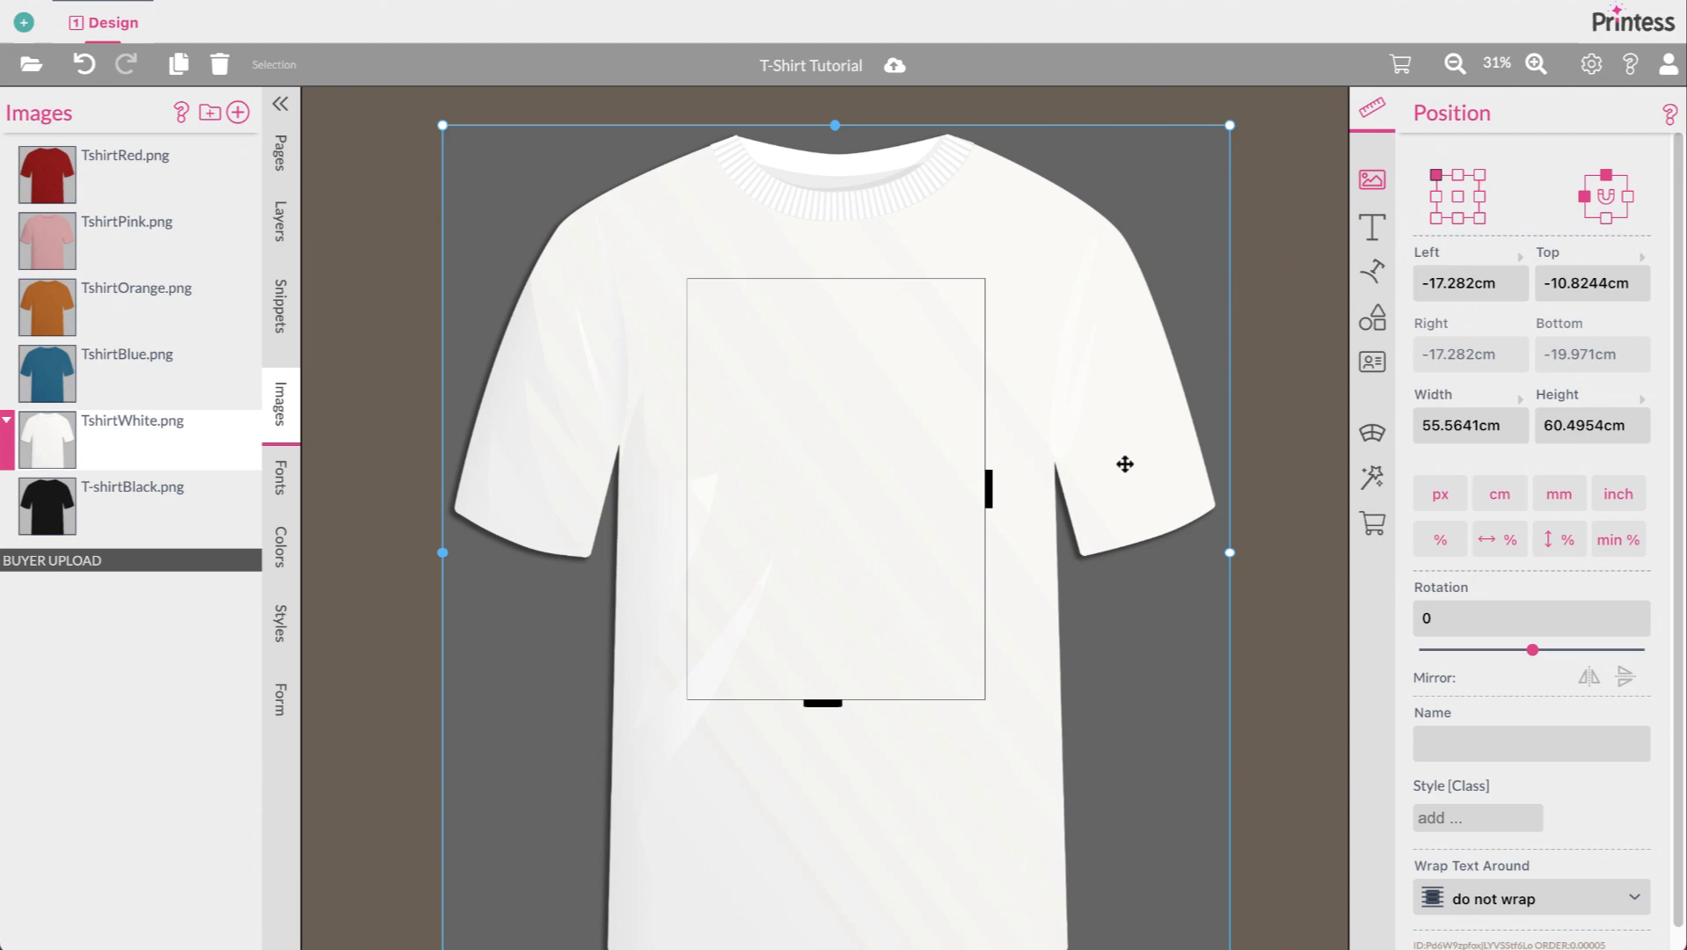
left_click_drag(1125, 463, 1126, 454)
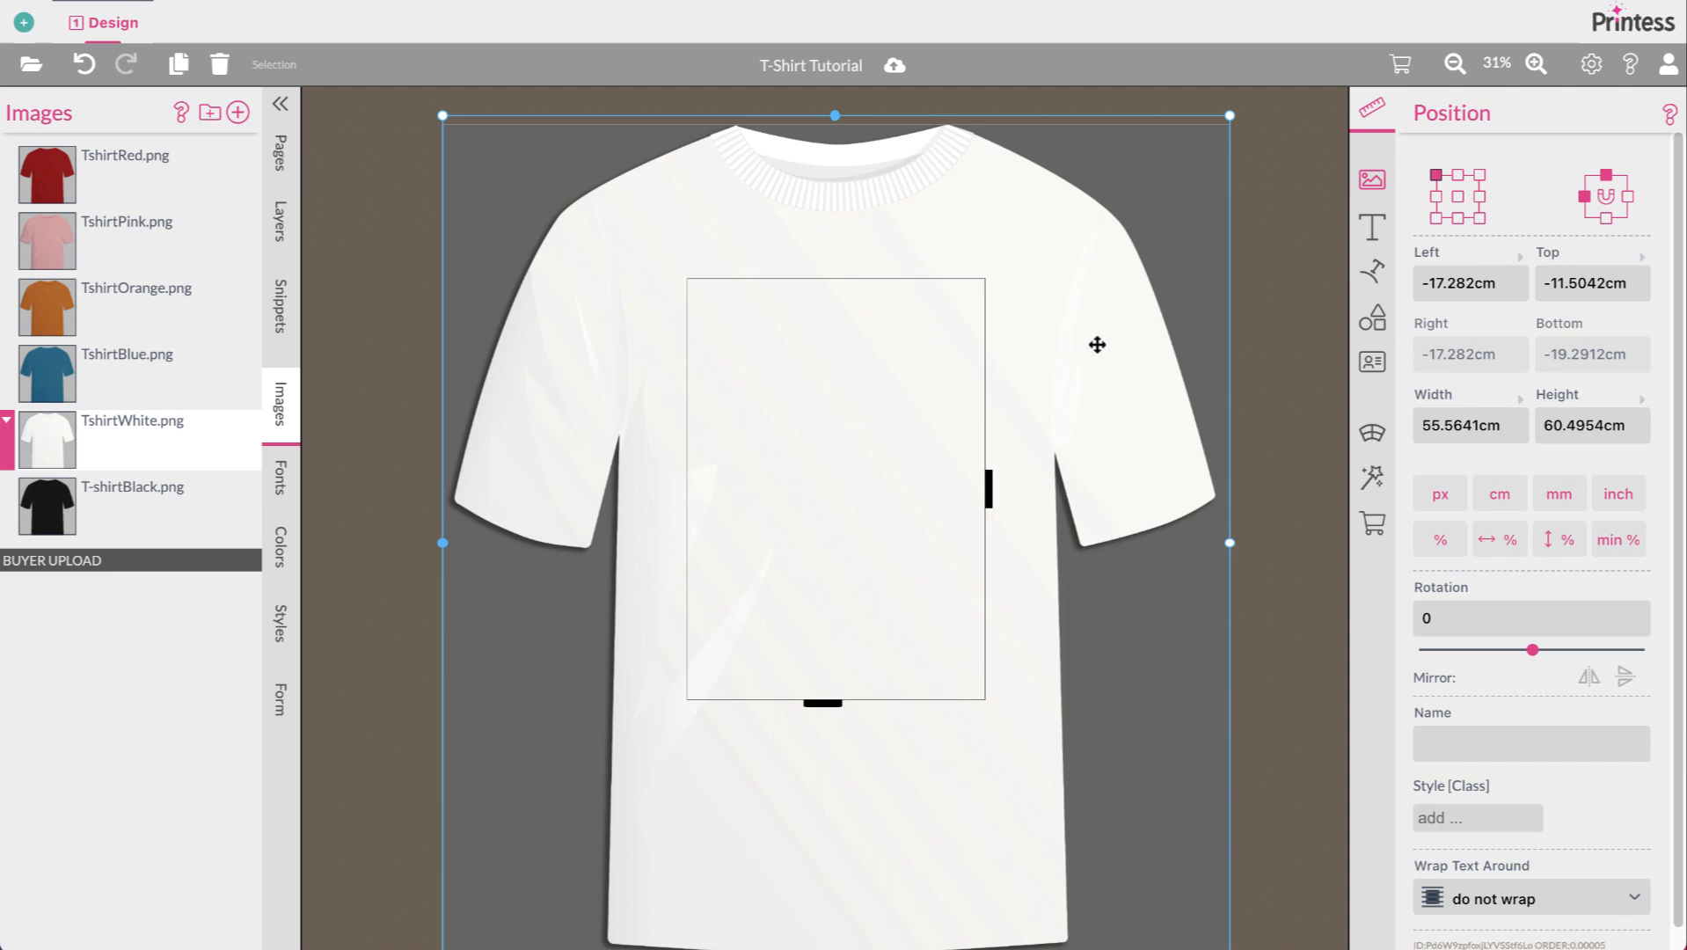
right_click(1084, 371)
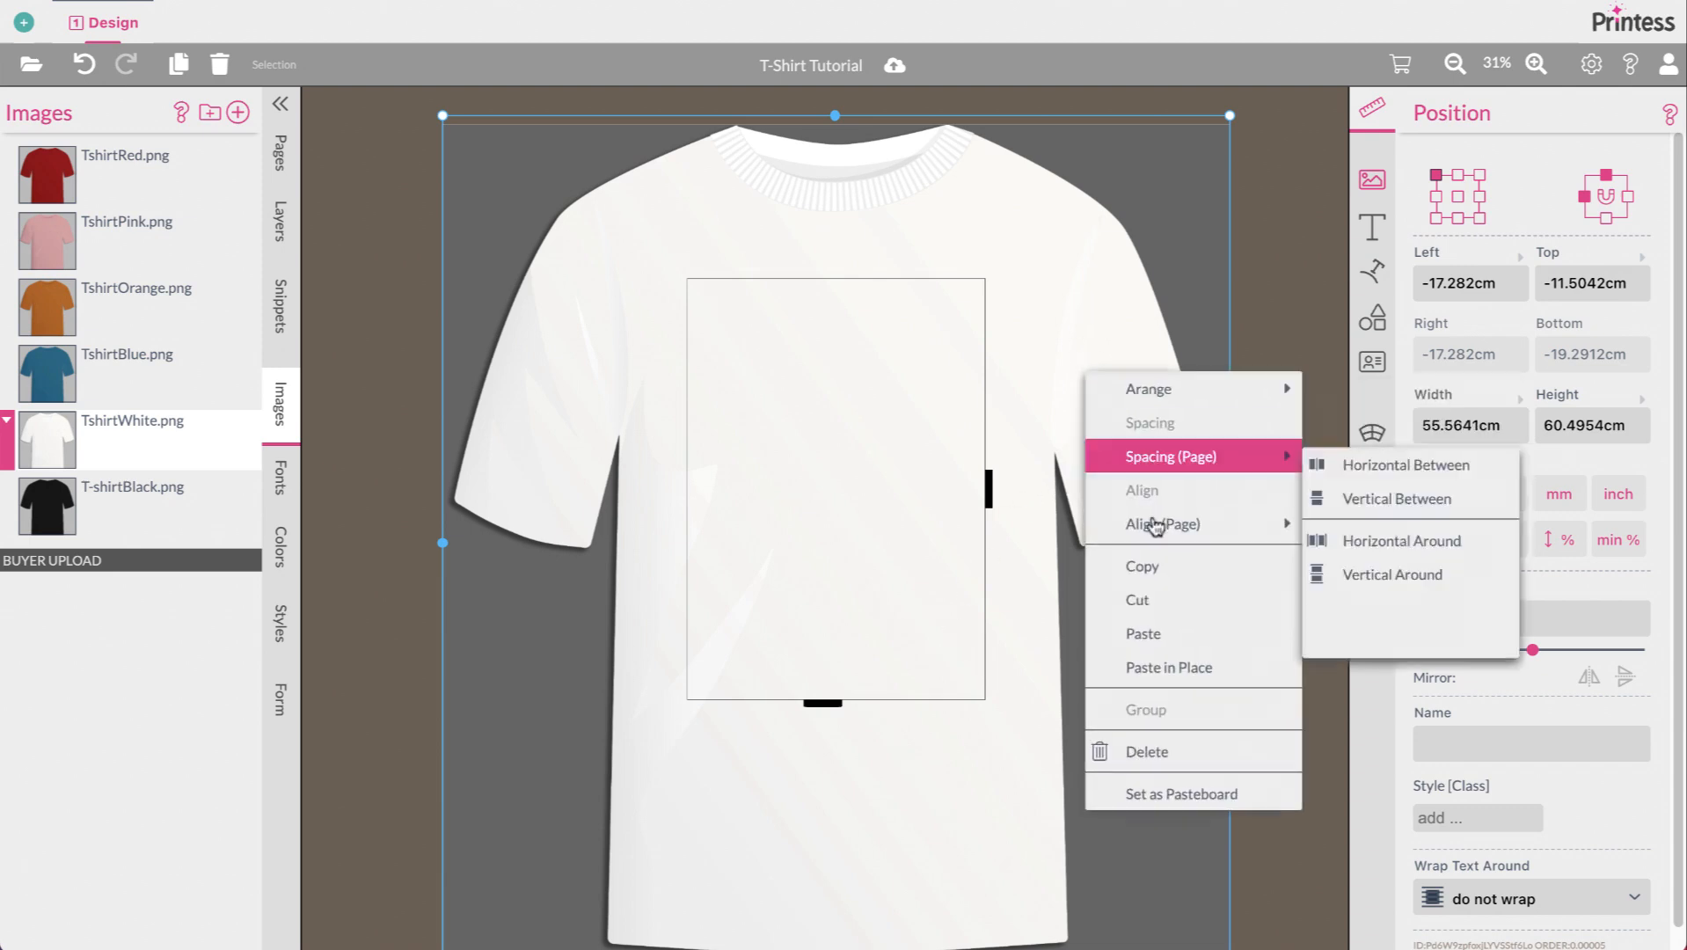
left_click(1163, 783)
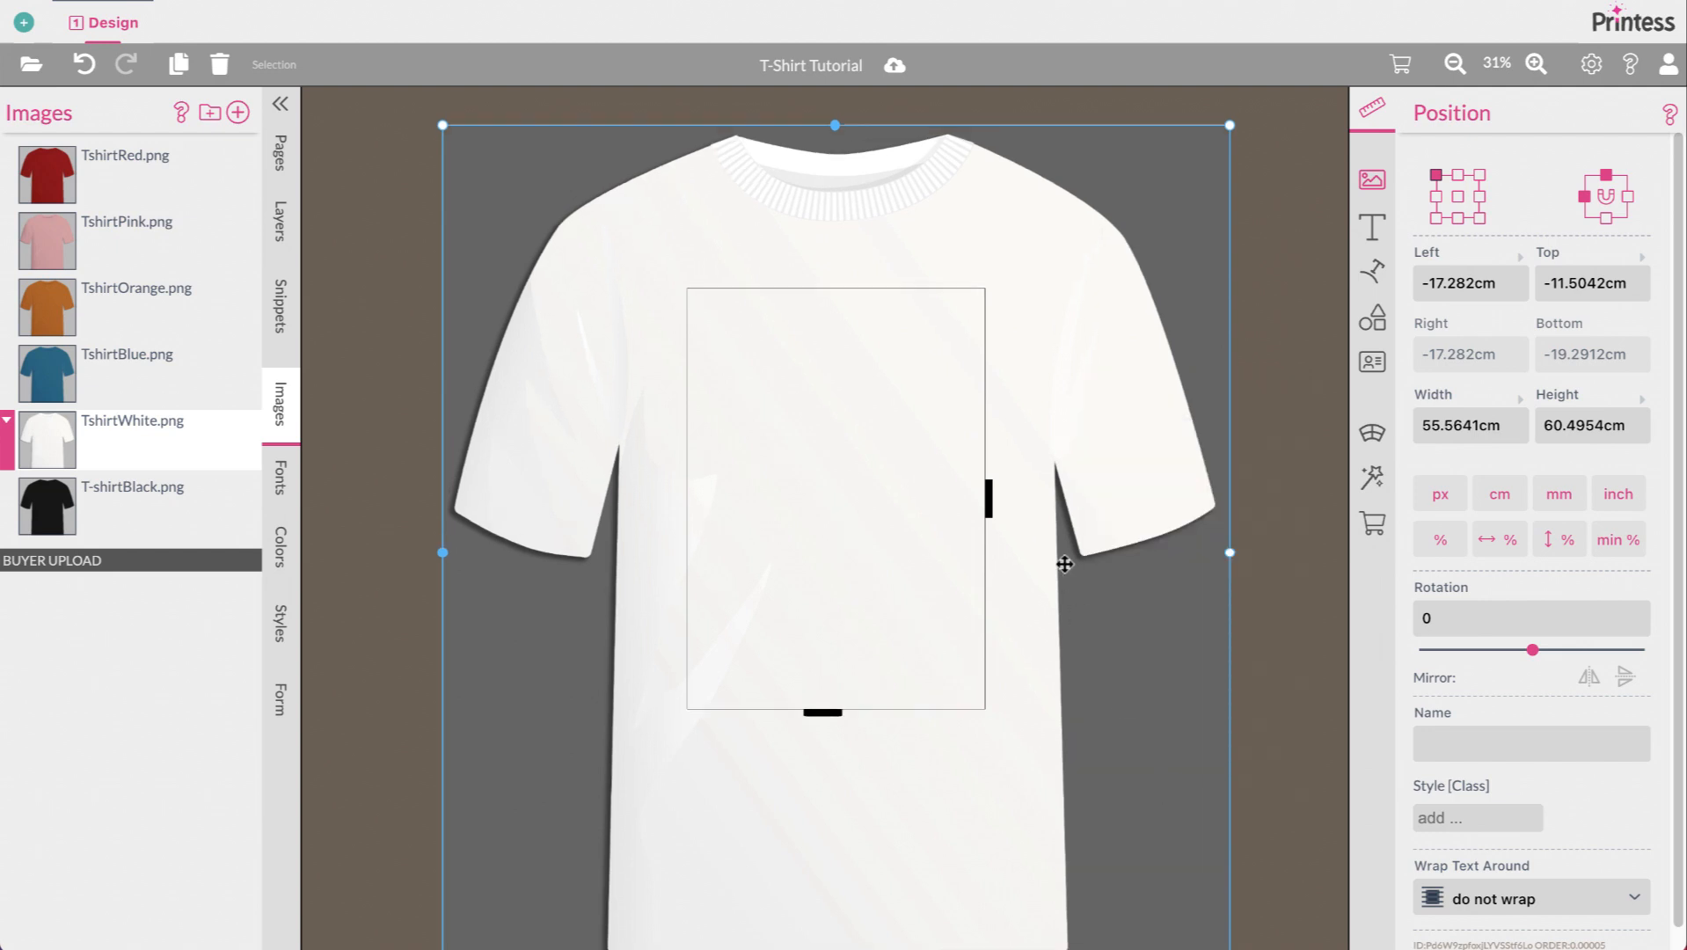
Step: Create a layer named Background, move the T-shirt image into it, and lock the layer
left_click(275, 230)
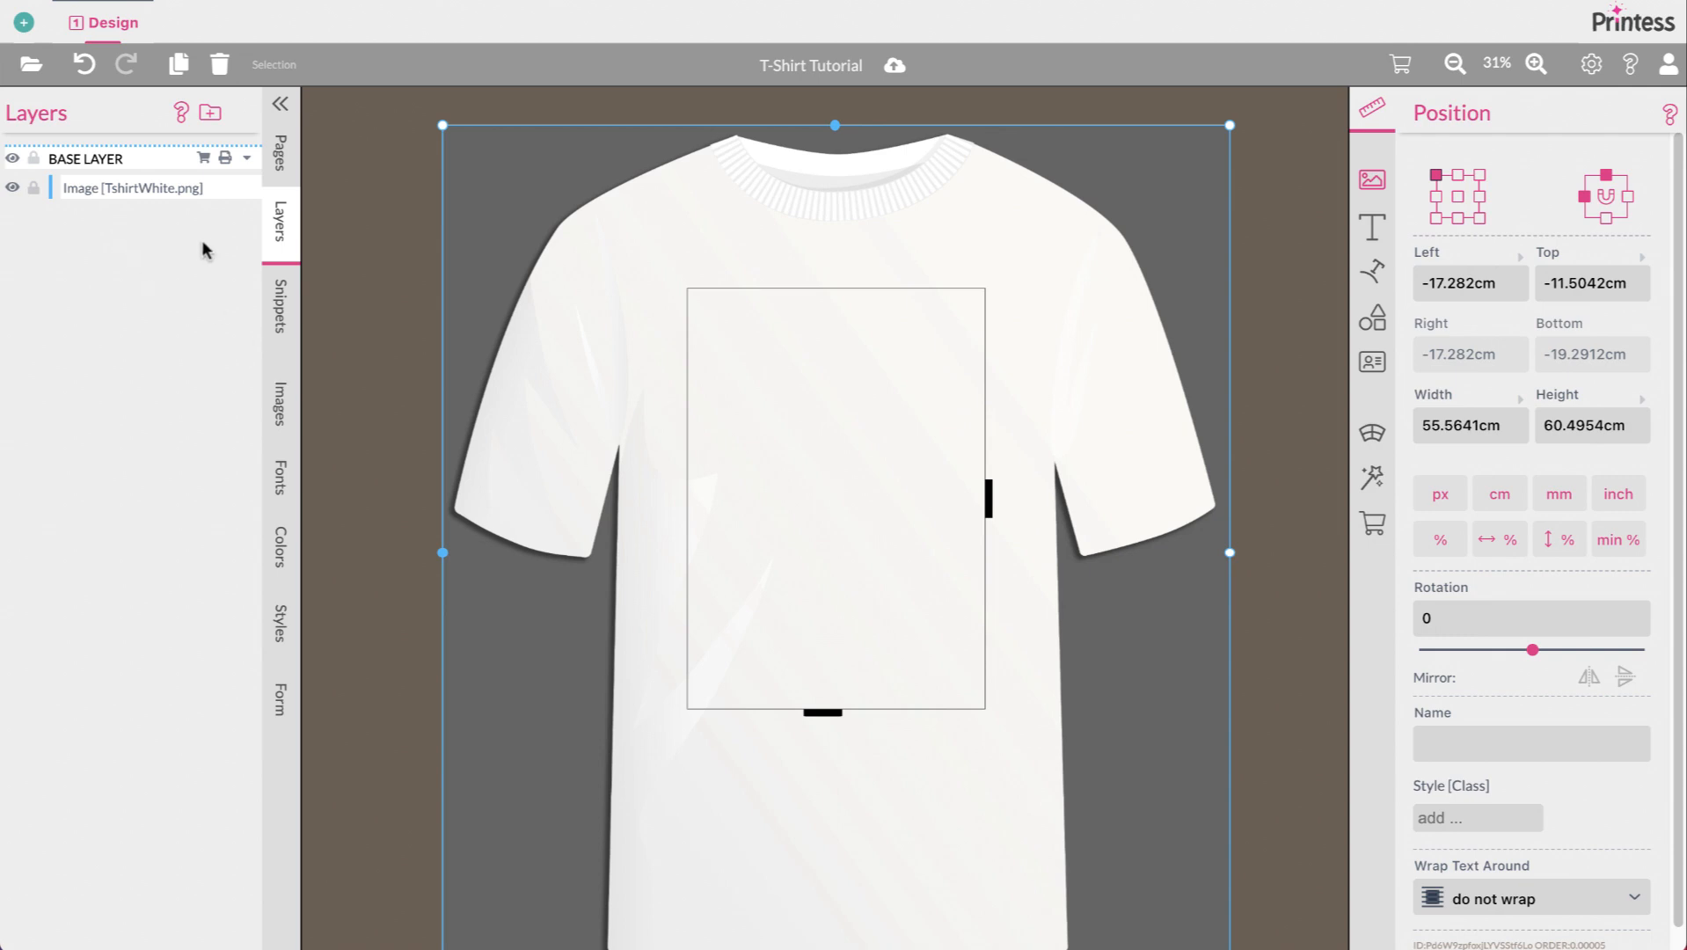
left_click(212, 114)
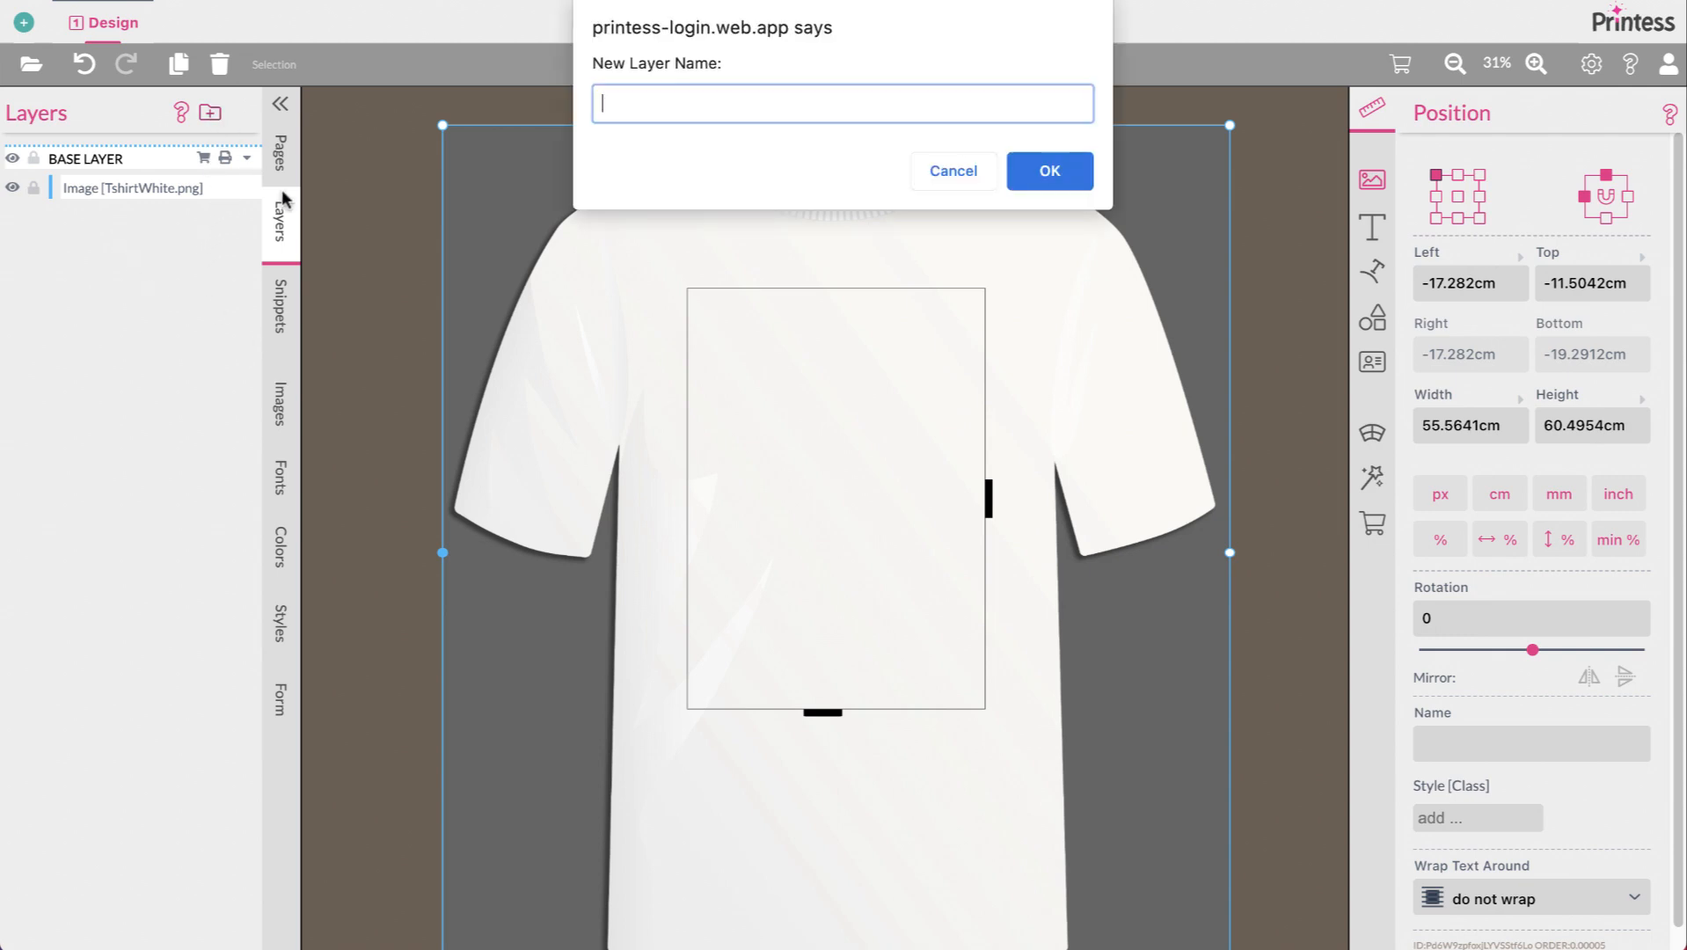
type("Background")
key("Return")
left_click_drag(136, 191, 132, 234)
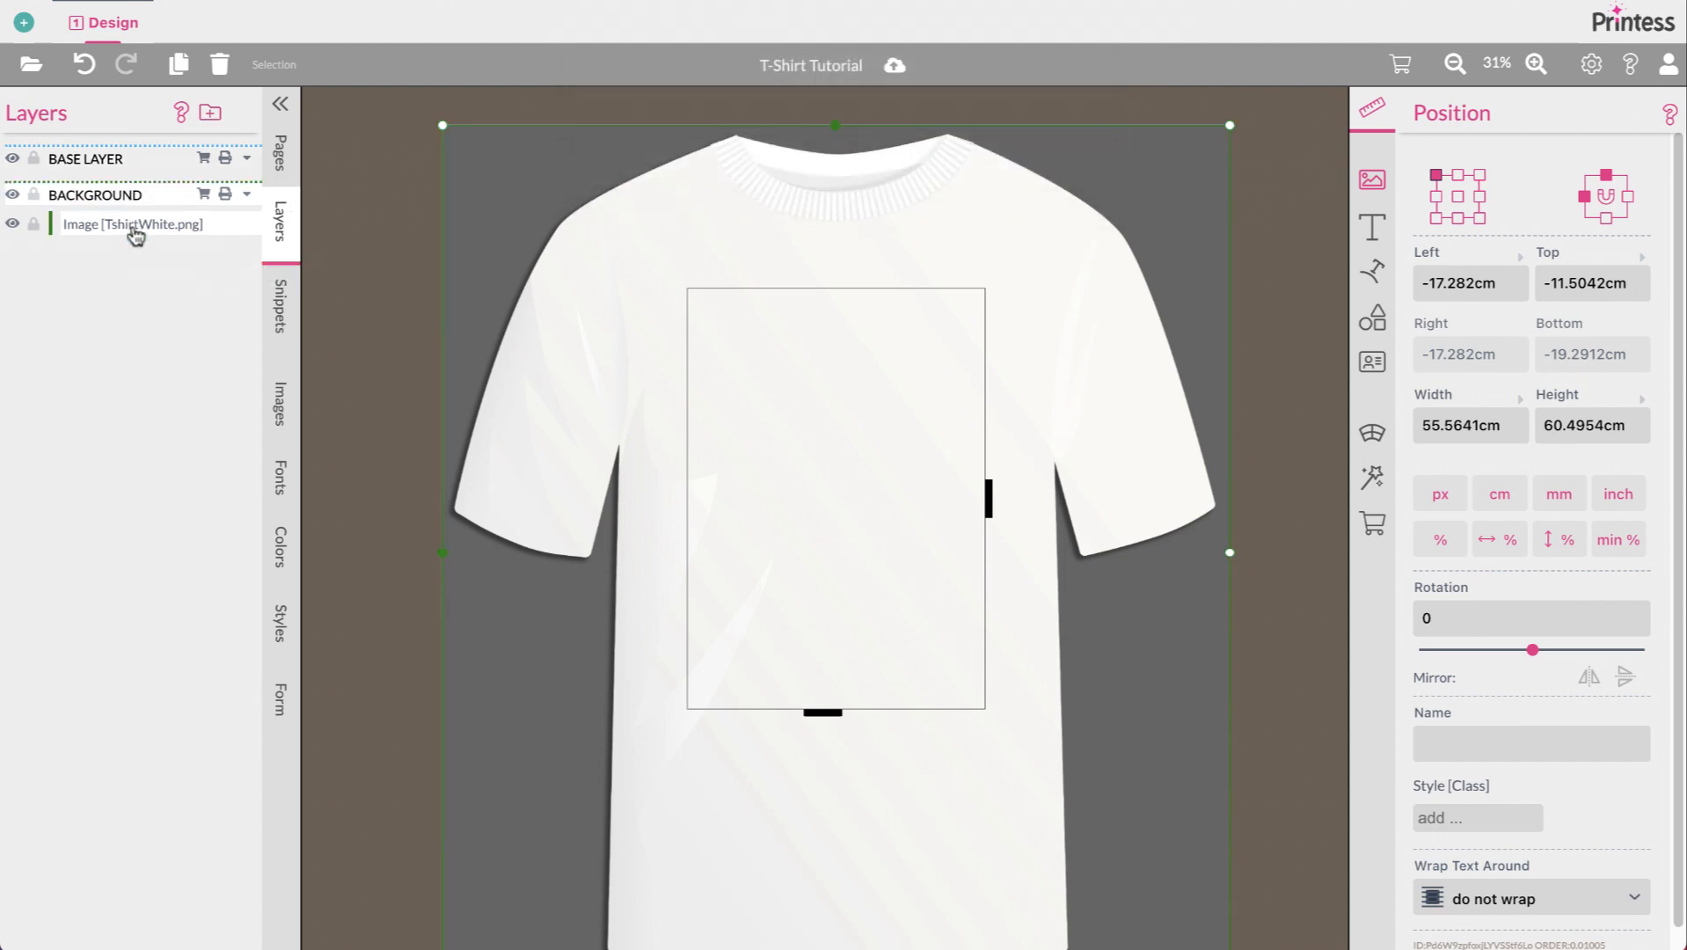
left_click(33, 195)
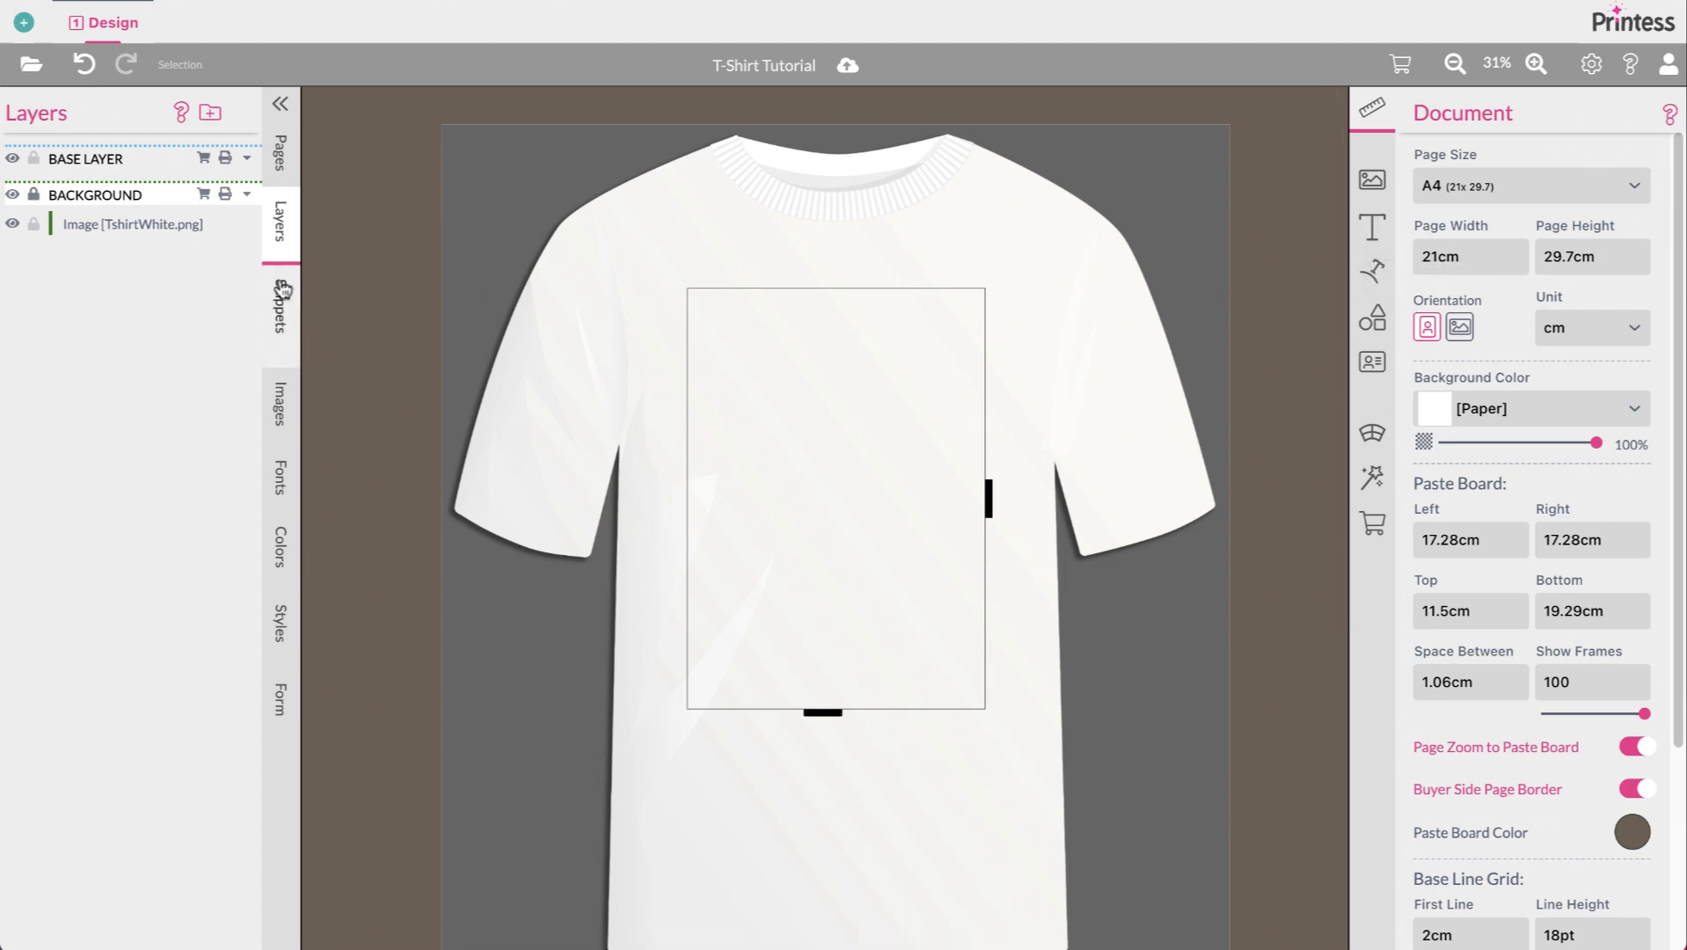
Step: Add a buyer-side Change Layout entry tagged printess-t-shirt and browse the matching layout snippets
left_click(289, 308)
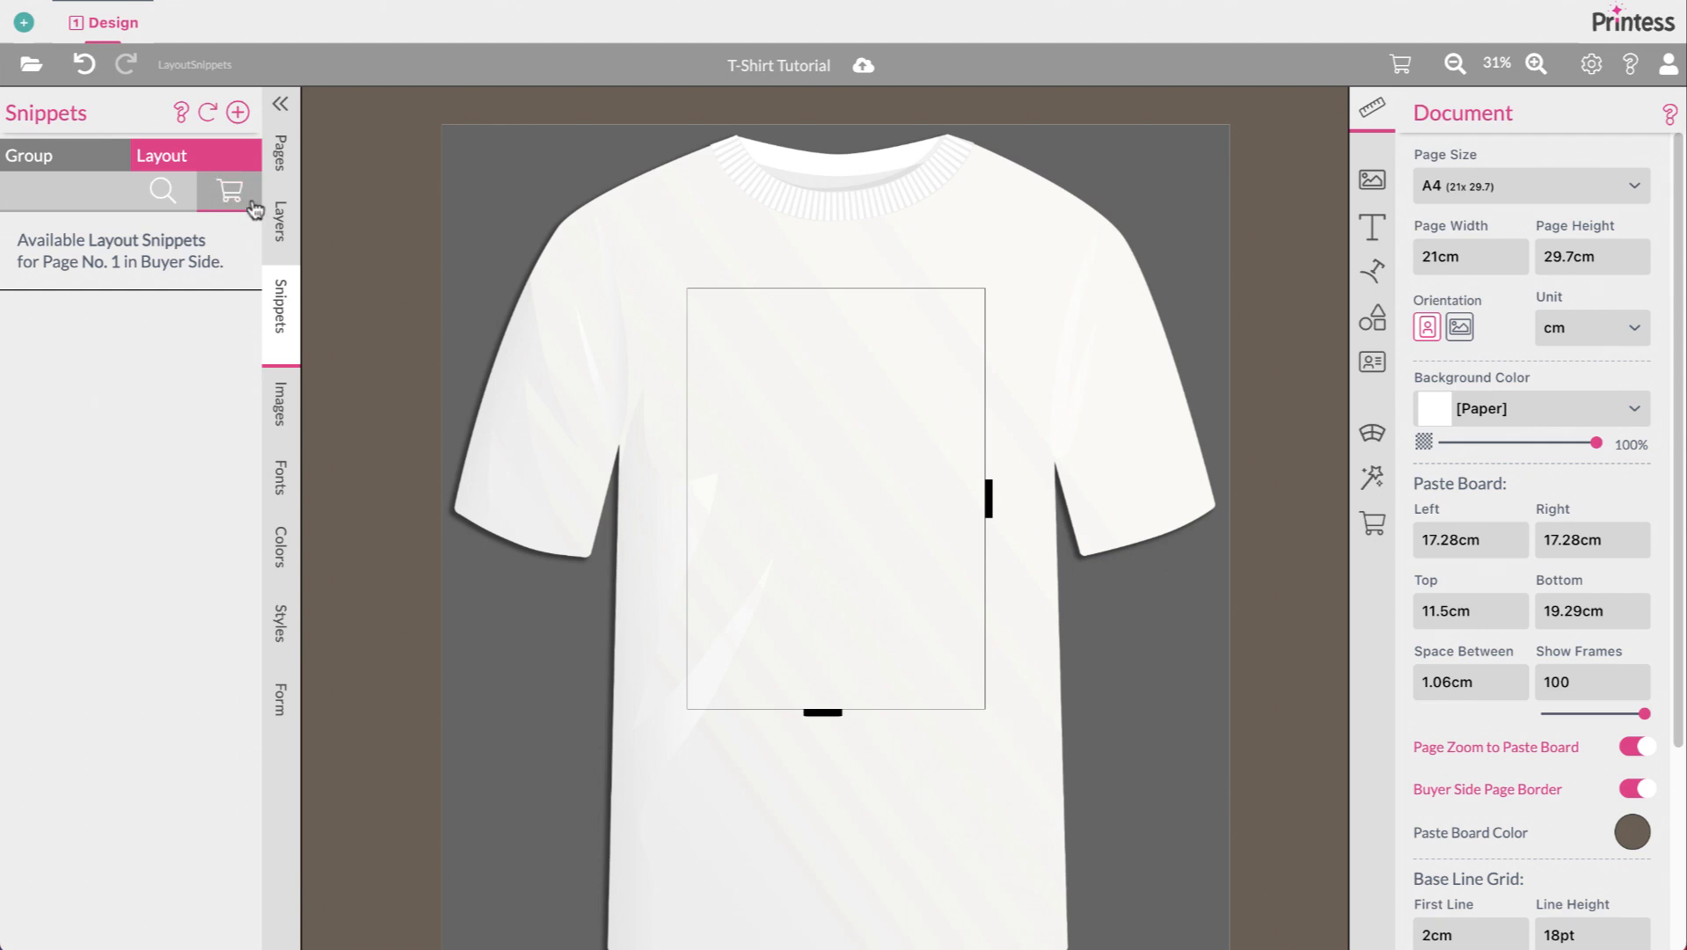
left_click(238, 112)
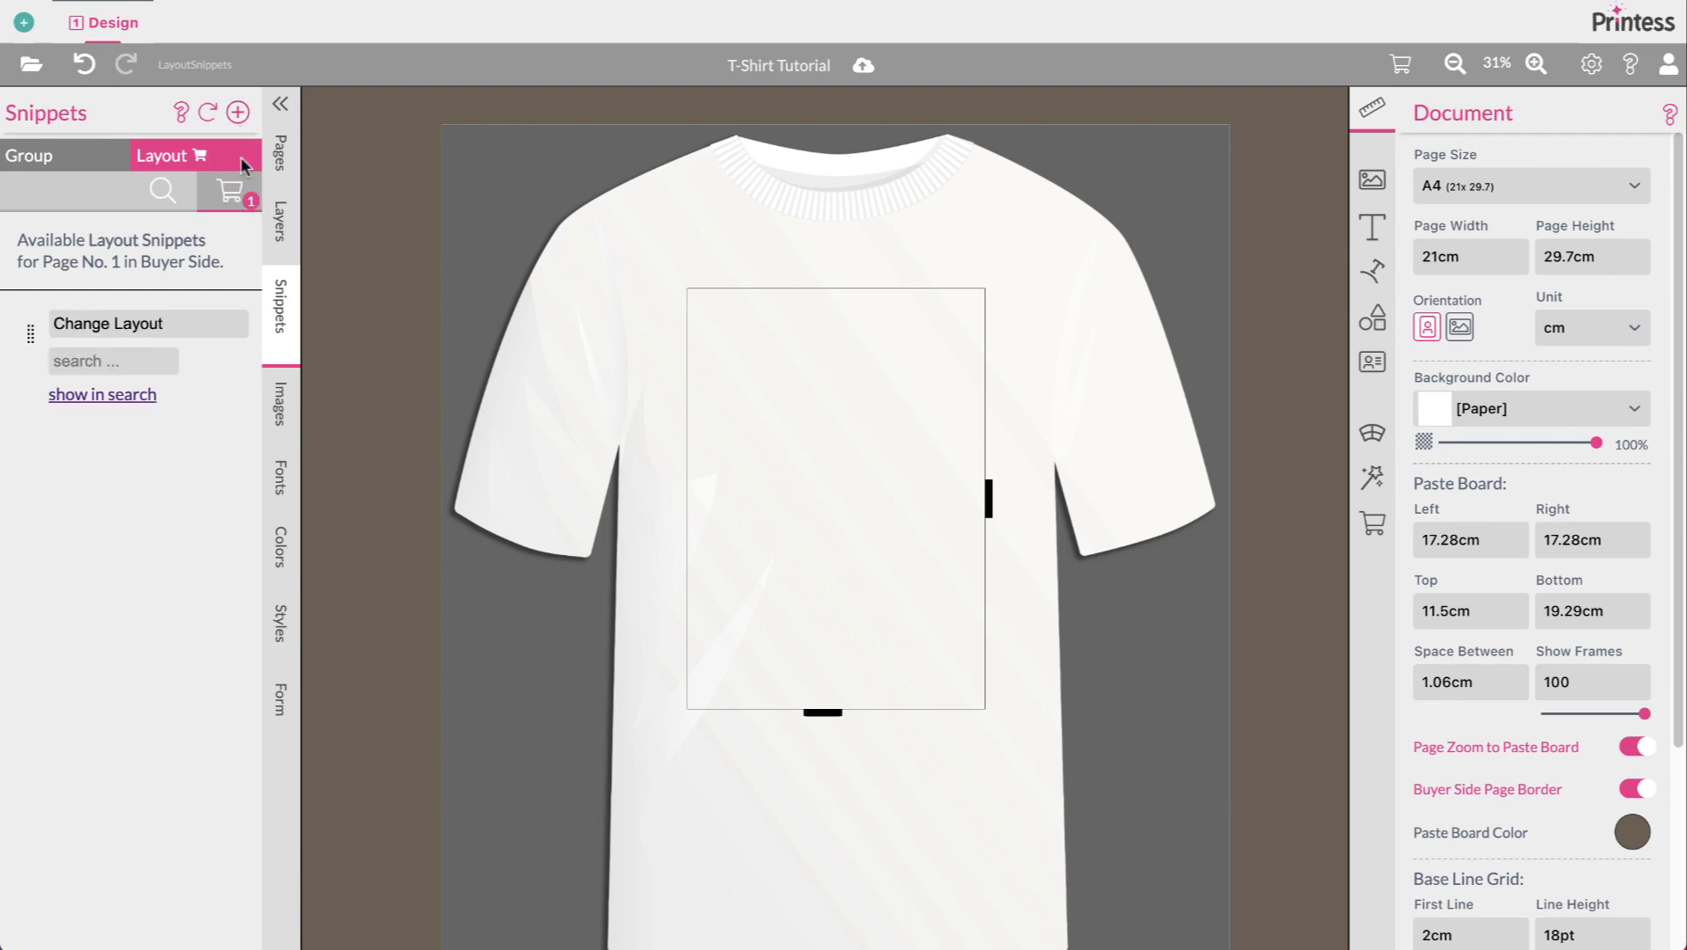
left_click(101, 359)
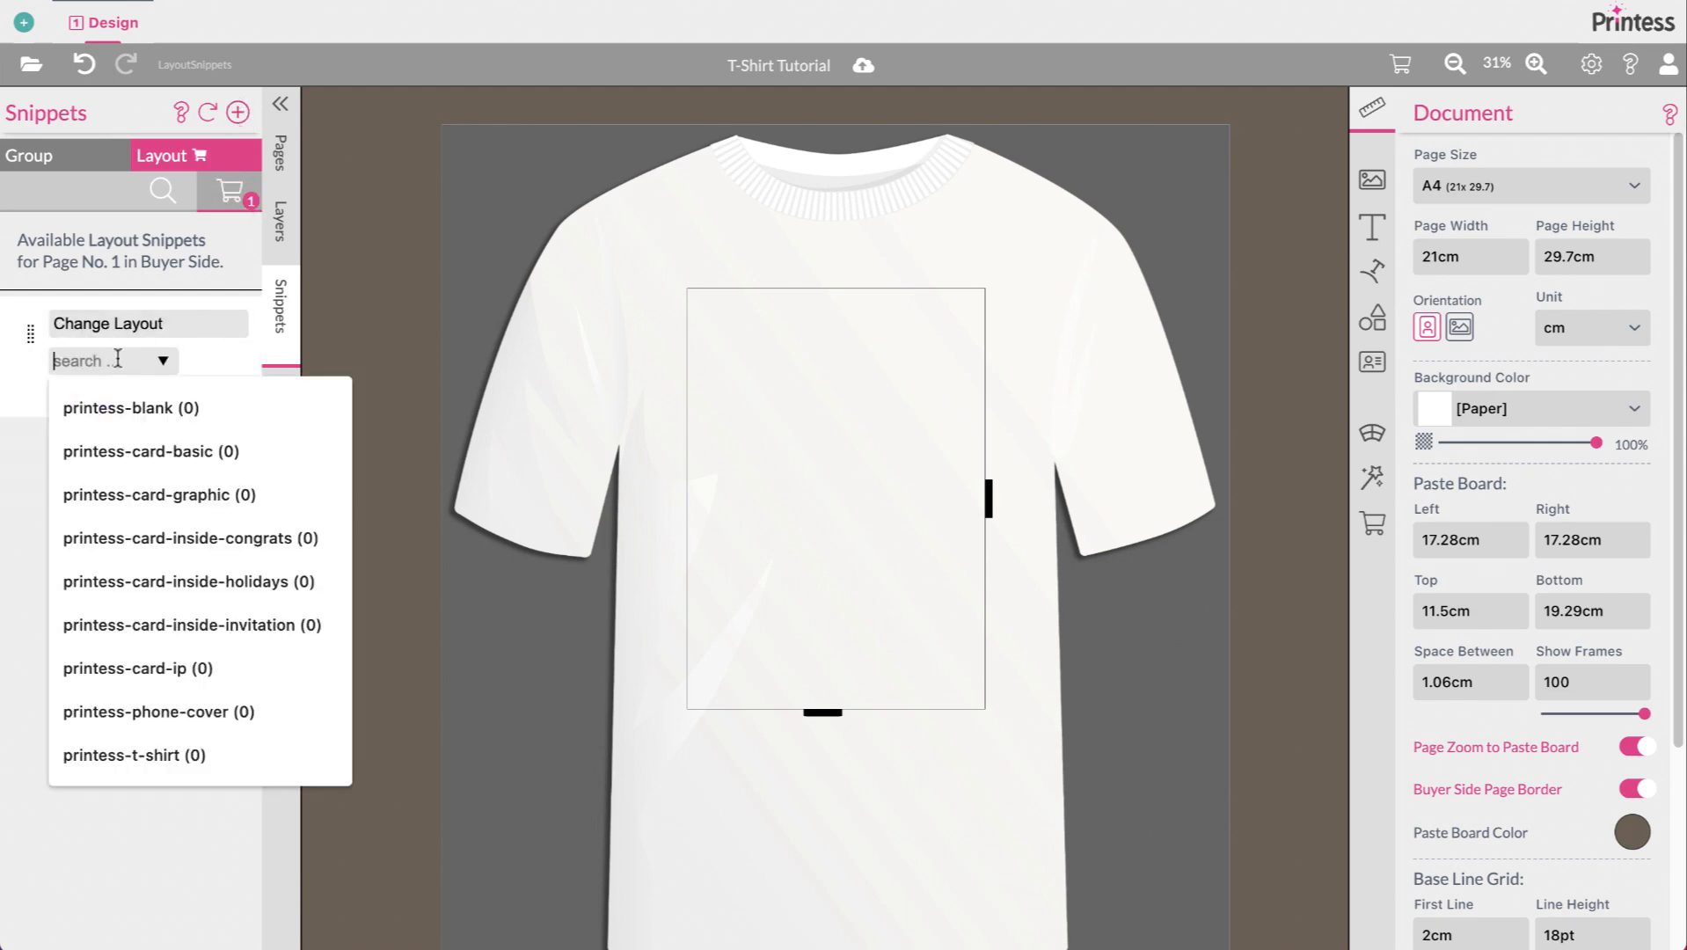
left_click(193, 753)
left_click(102, 428)
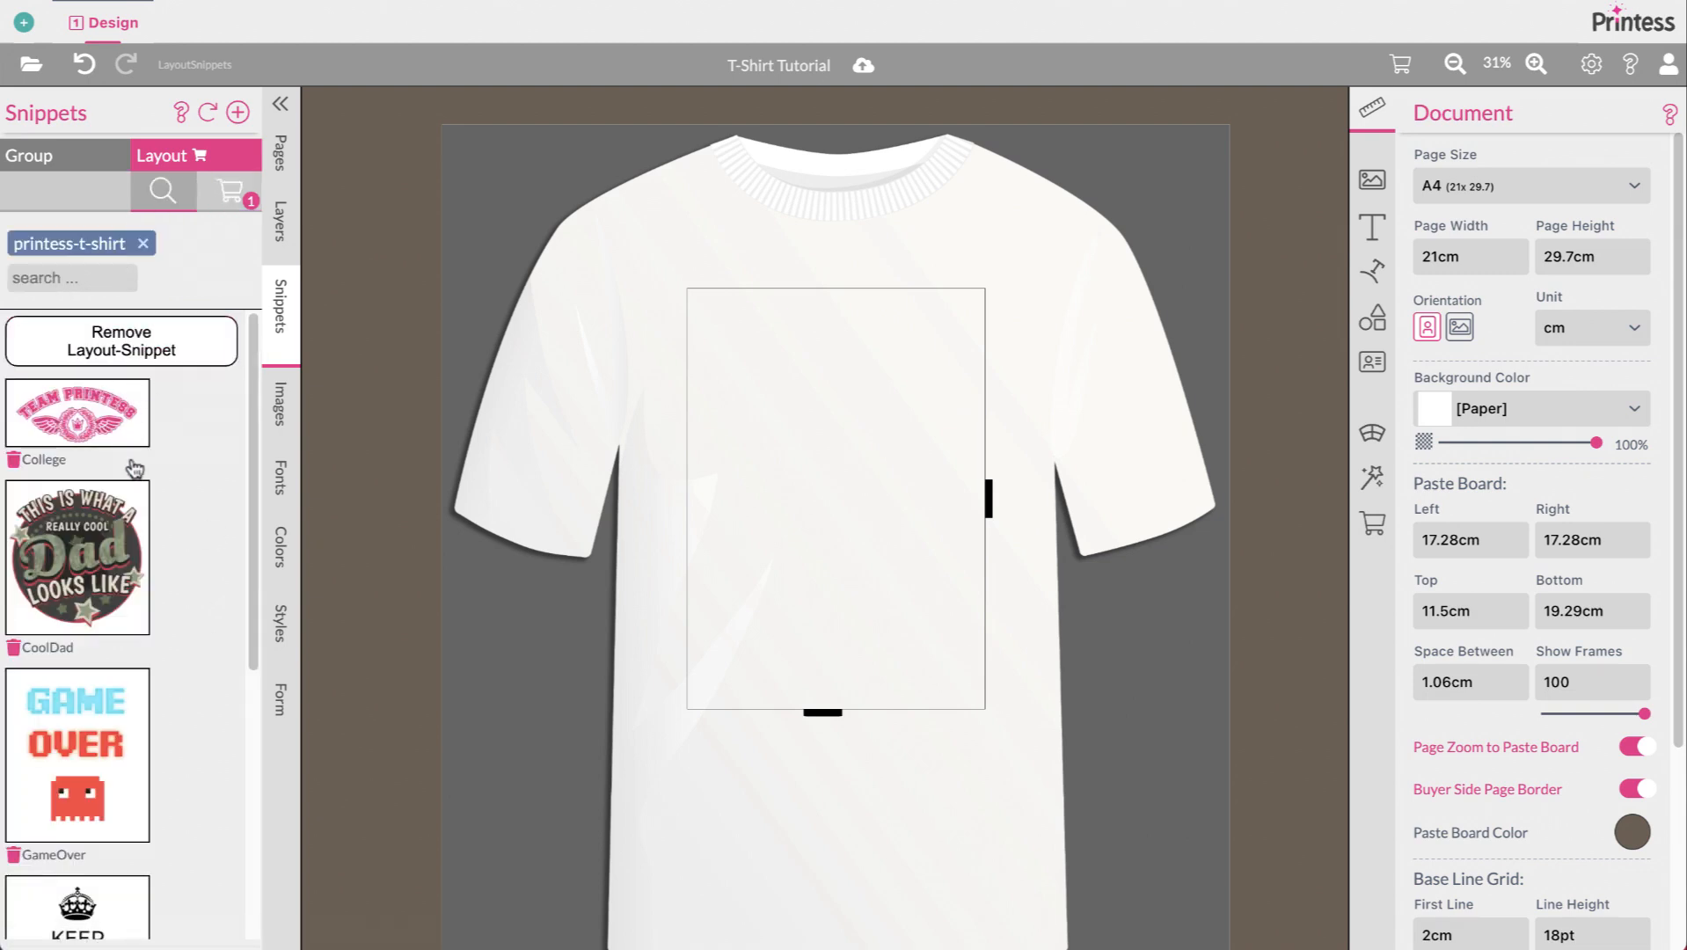
scroll(134, 469, "down", 5)
scroll(127, 468, "up", 5)
Step: Switch to the buyer side and apply the "Keep Calm and Wash Your Hands" layout to the T-shirt
left_click(1403, 67)
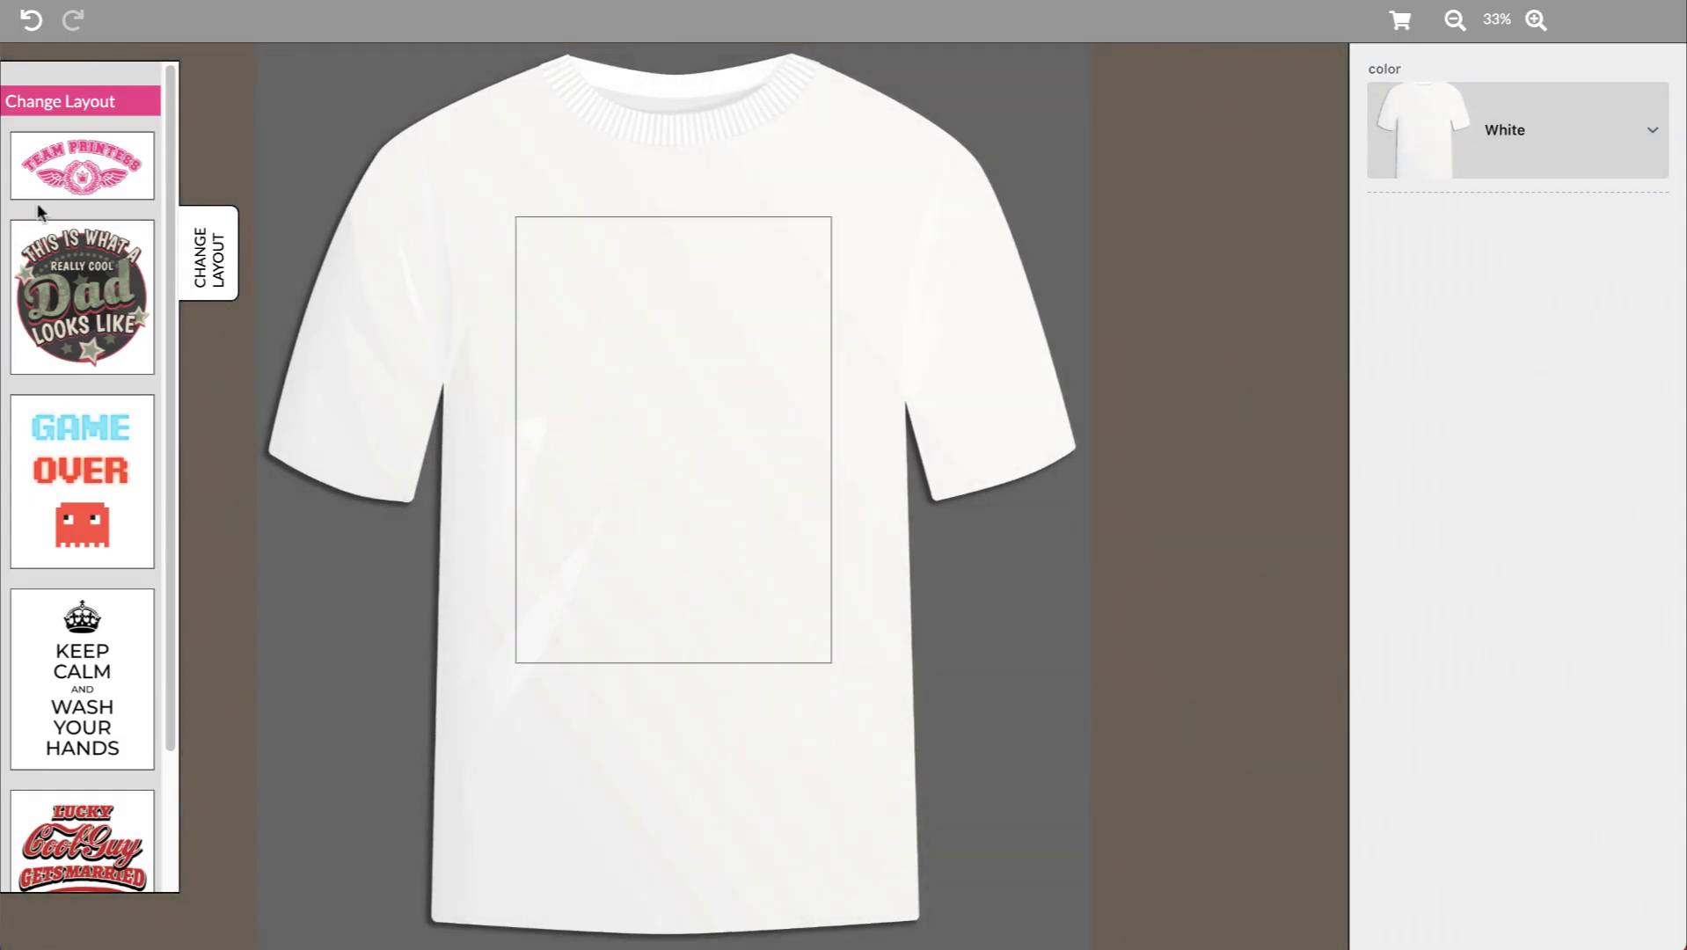
scroll(85, 268, "down", 2)
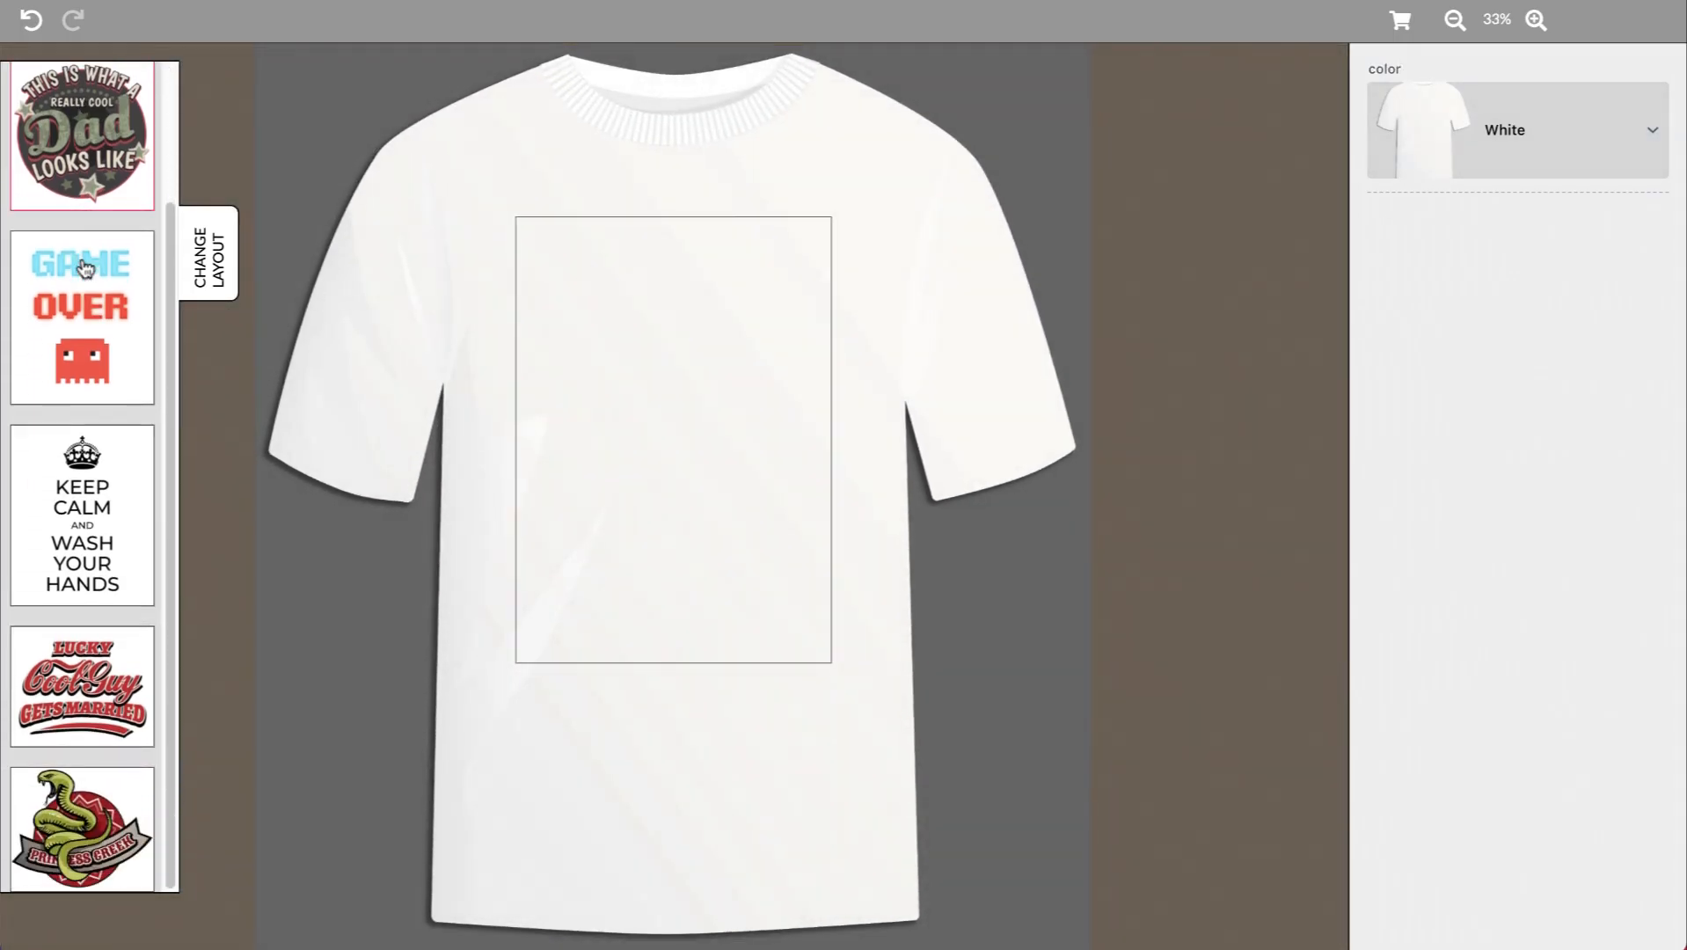
left_click(95, 515)
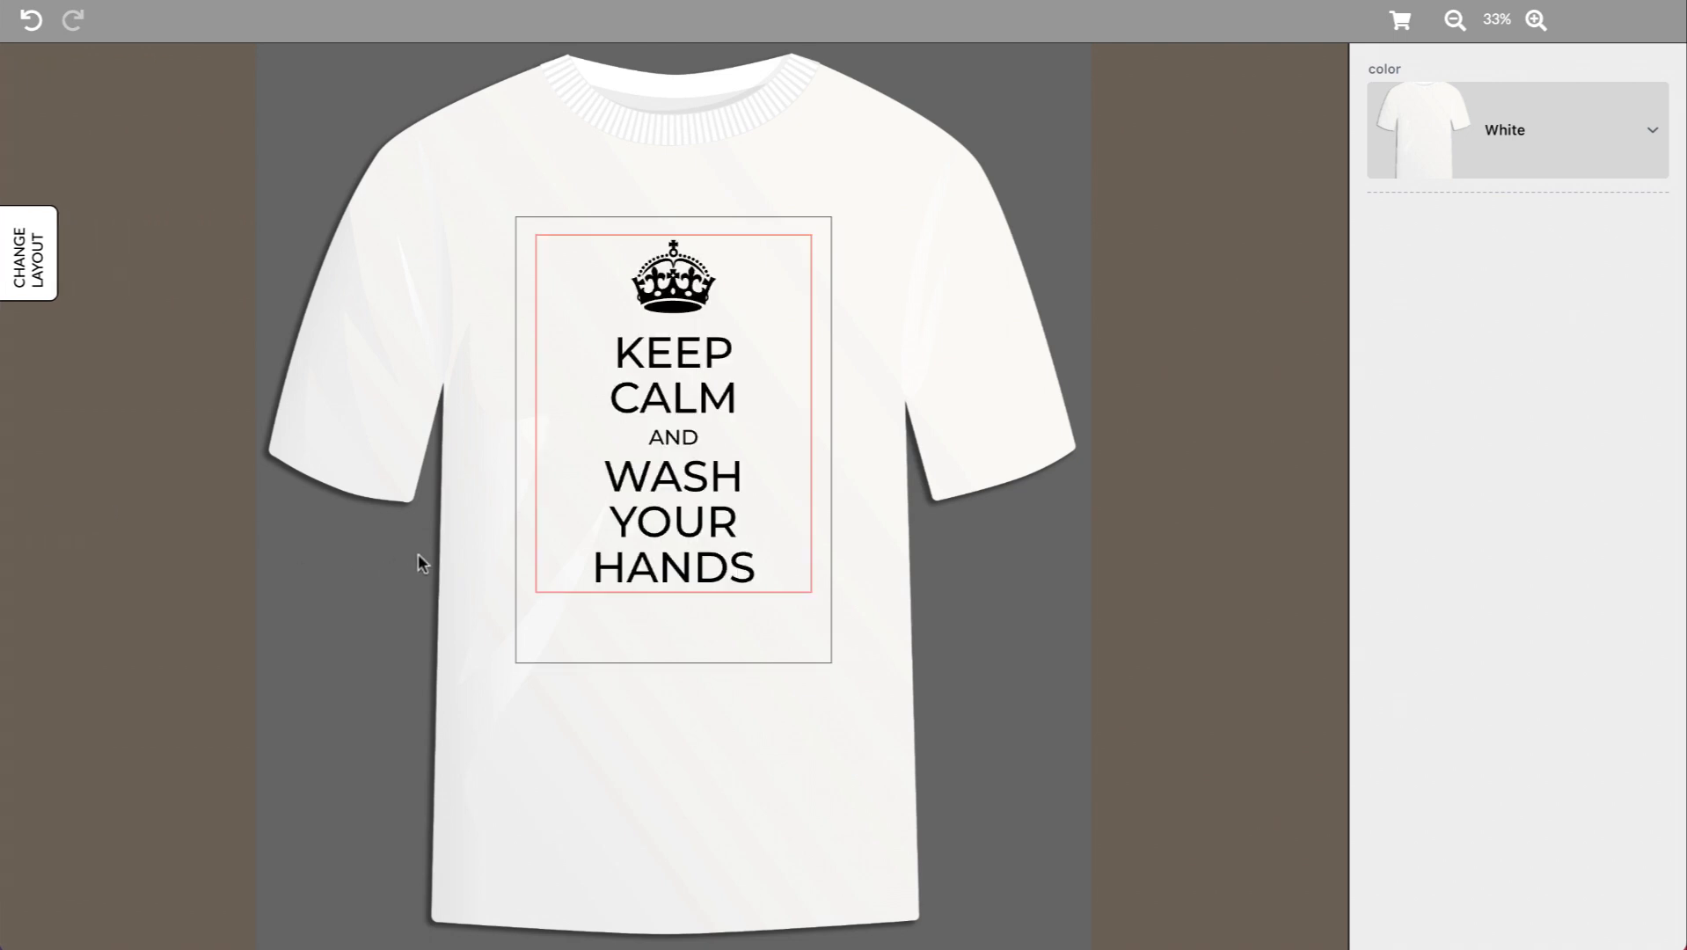
Step: Change the T-shirt to the green snake layout and open its Printess Creek text for editing
left_click(36, 264)
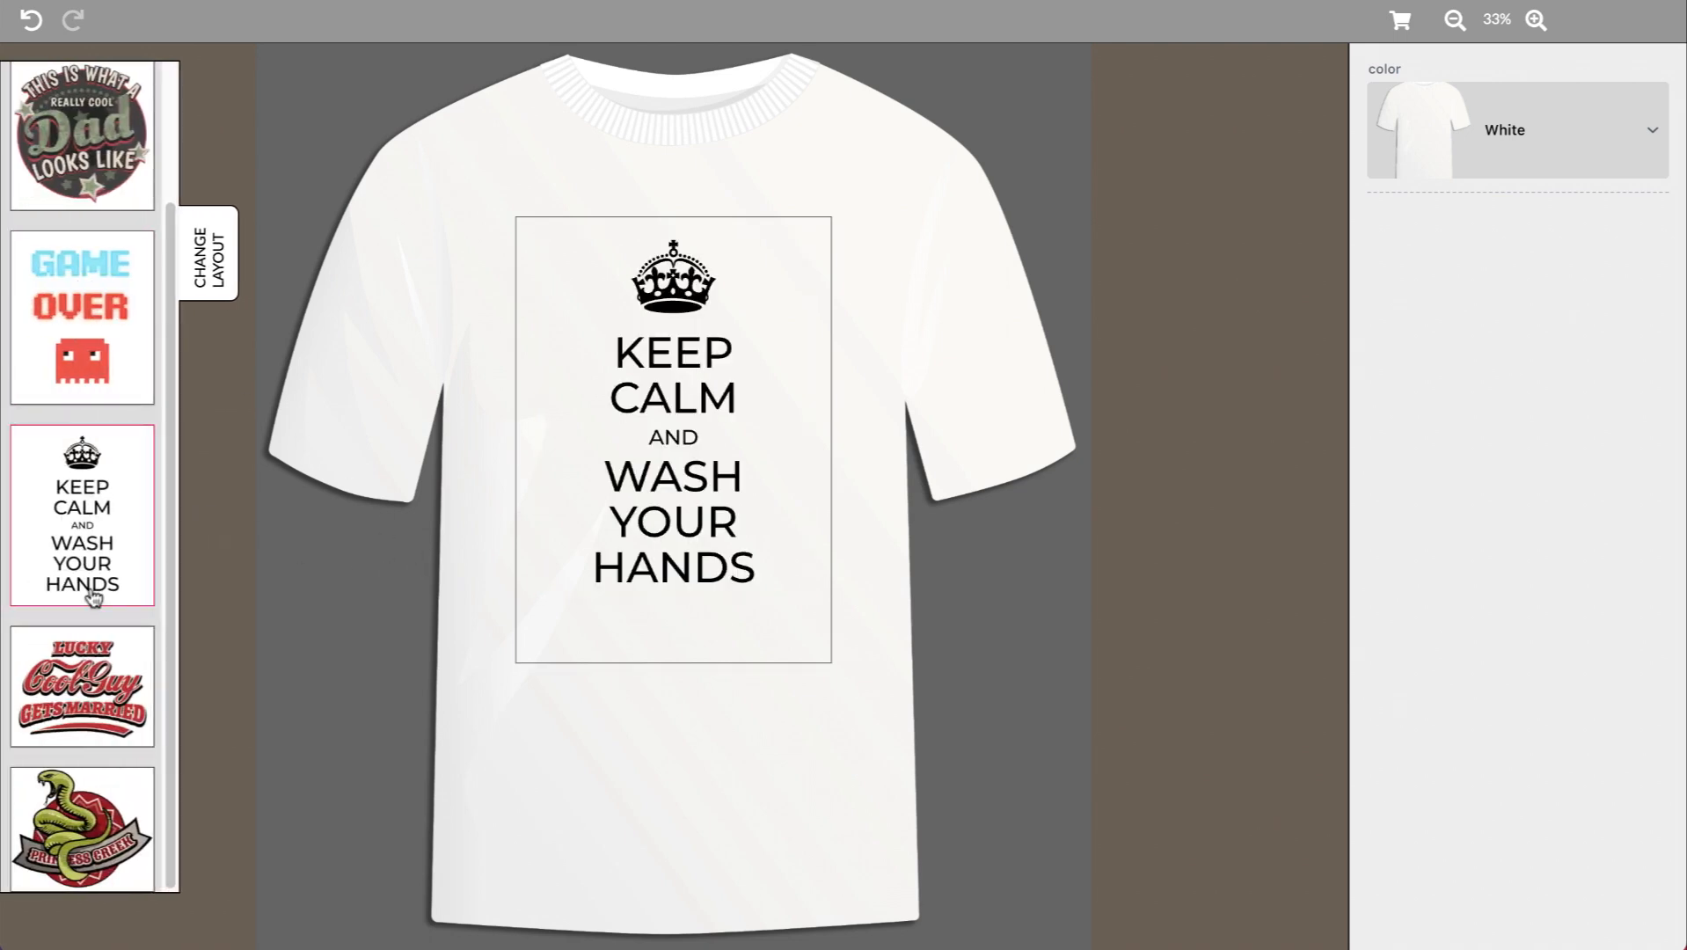
left_click(88, 804)
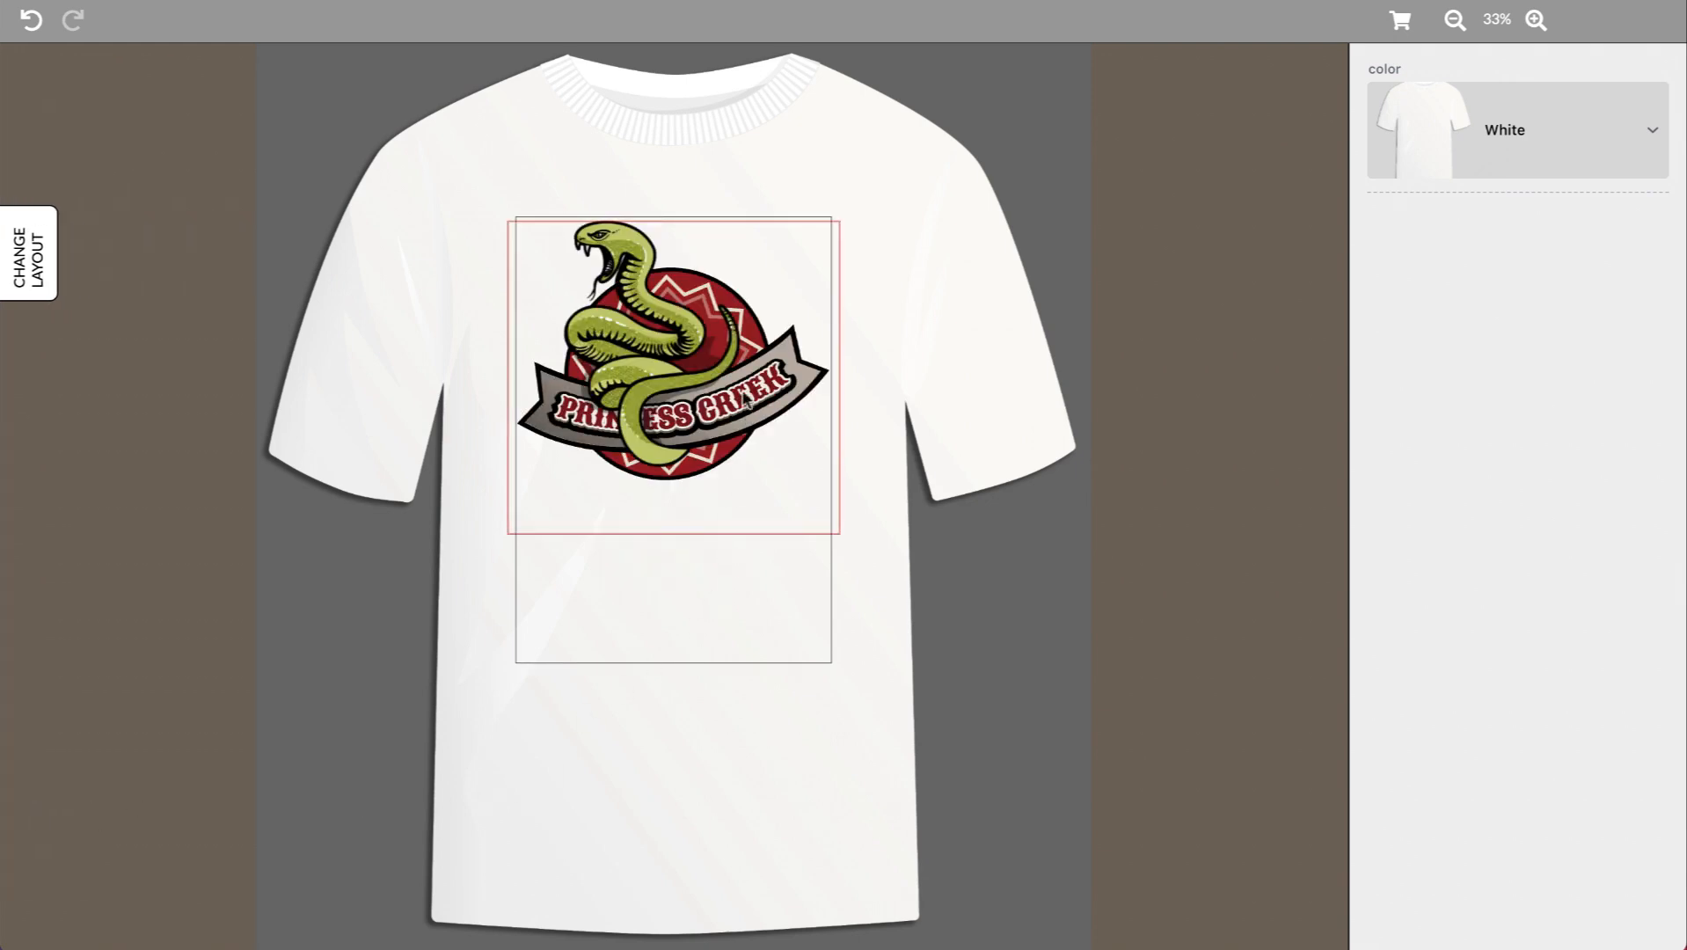
left_click(742, 389)
left_click(1479, 146)
left_click_drag(1496, 144, 1463, 143)
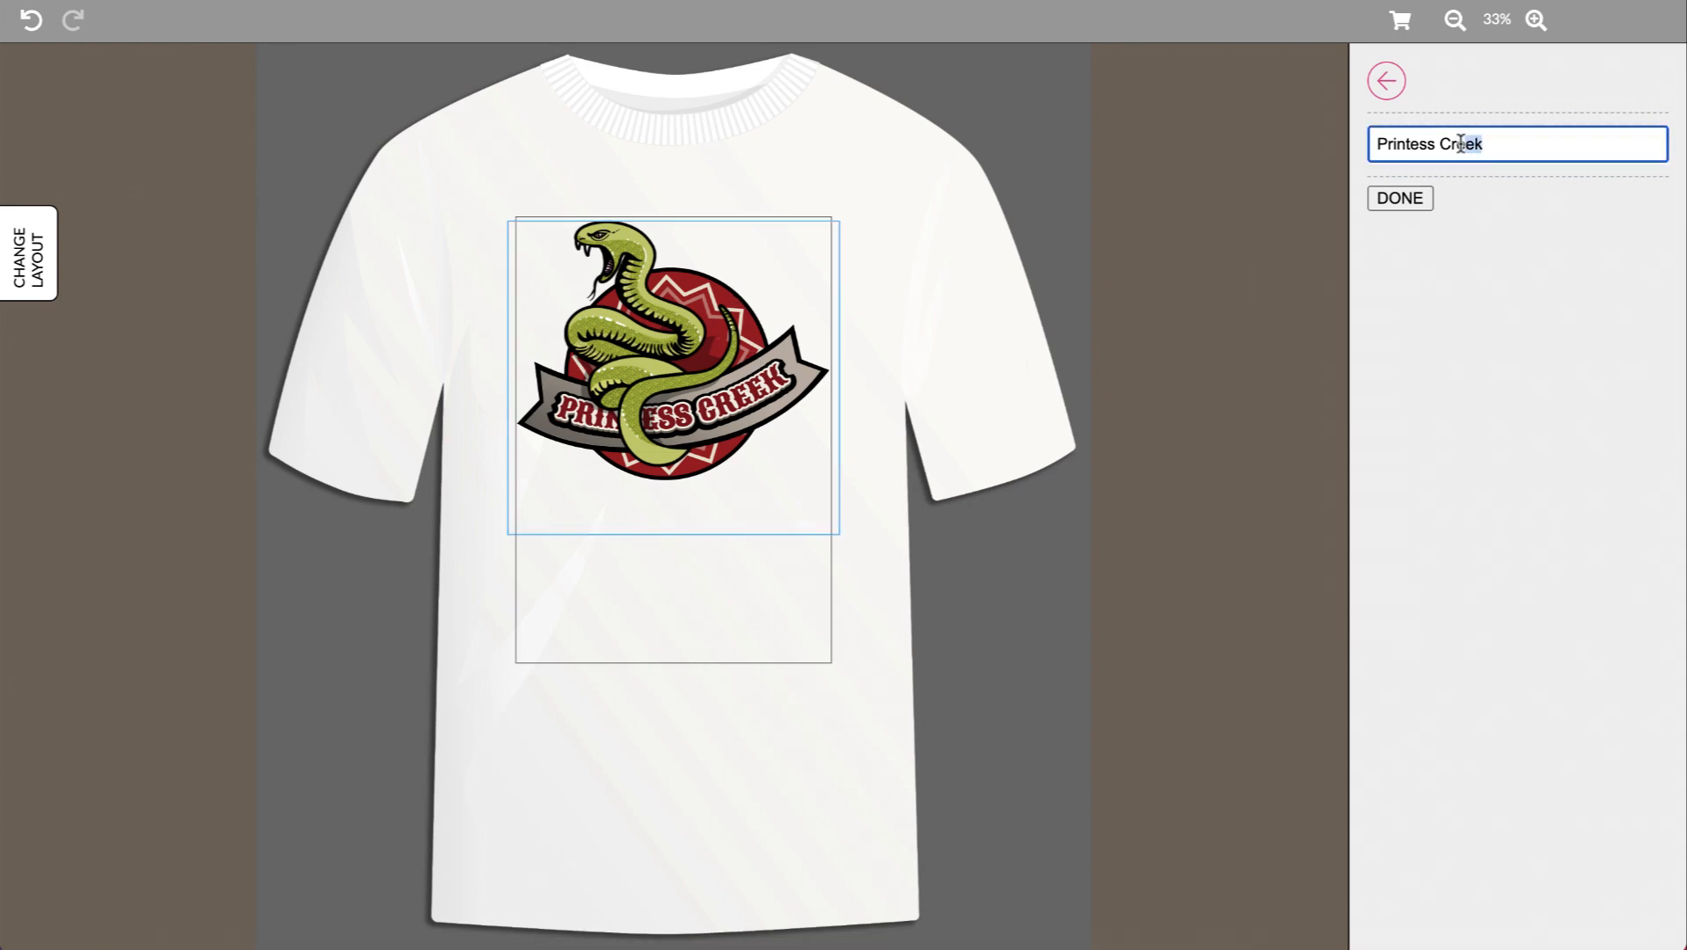
Step: Apply the "Really Cool Dad" layout, change the word Dad to Sister, and return to the admin side
left_click(43, 275)
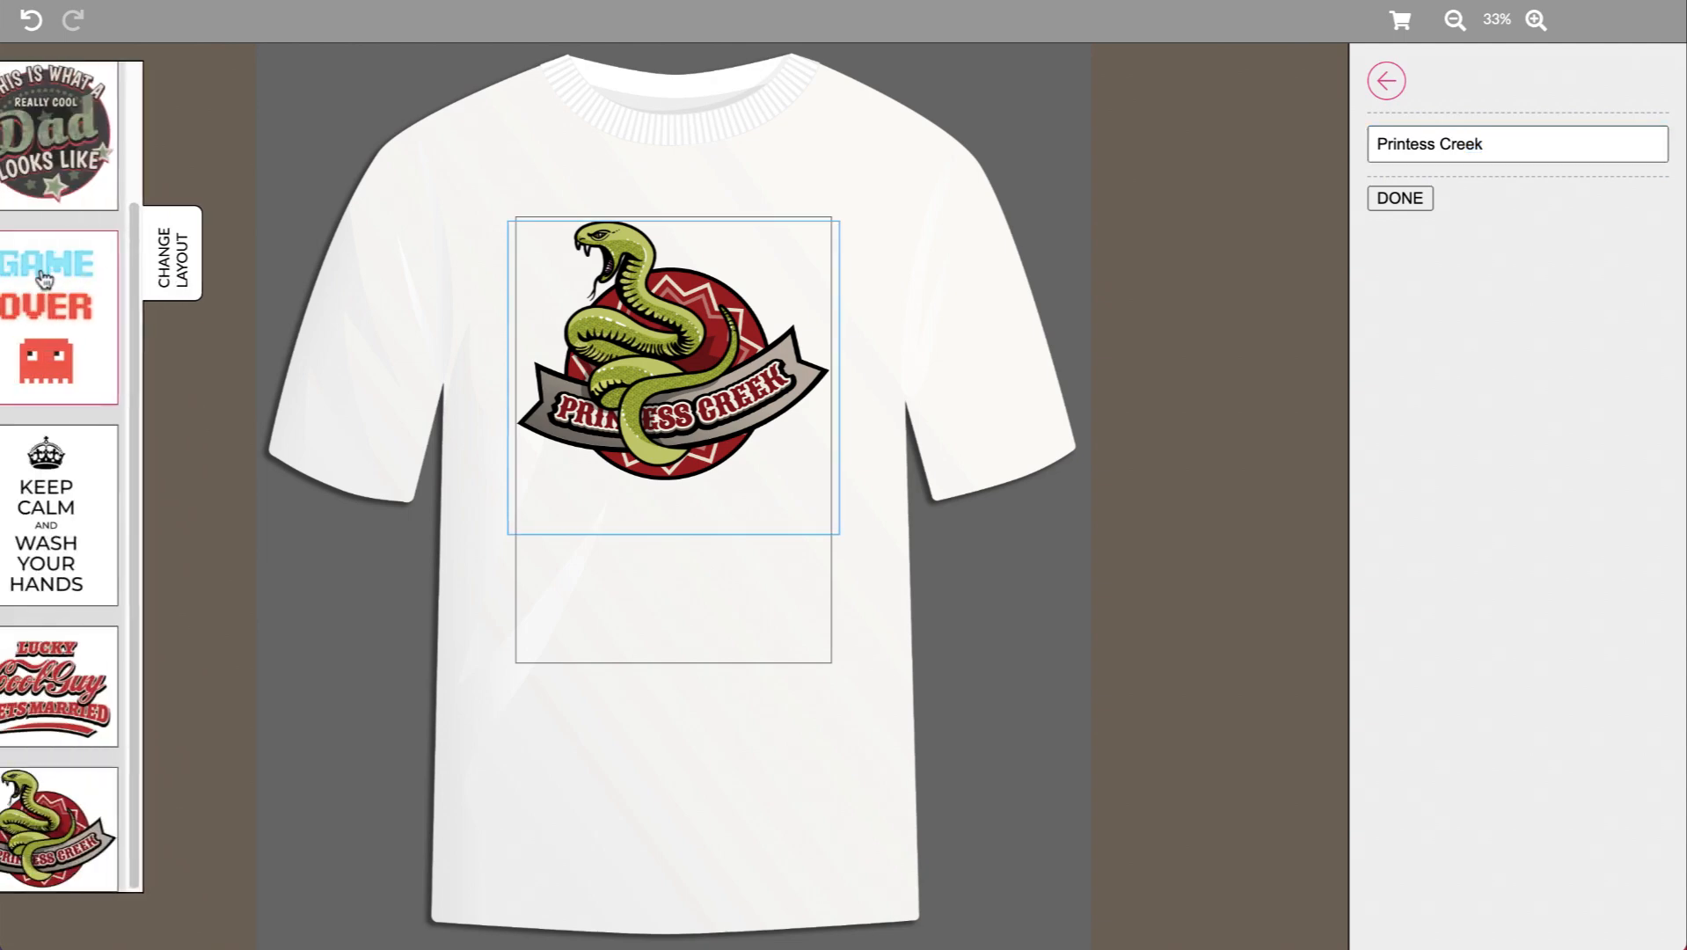
left_click(87, 187)
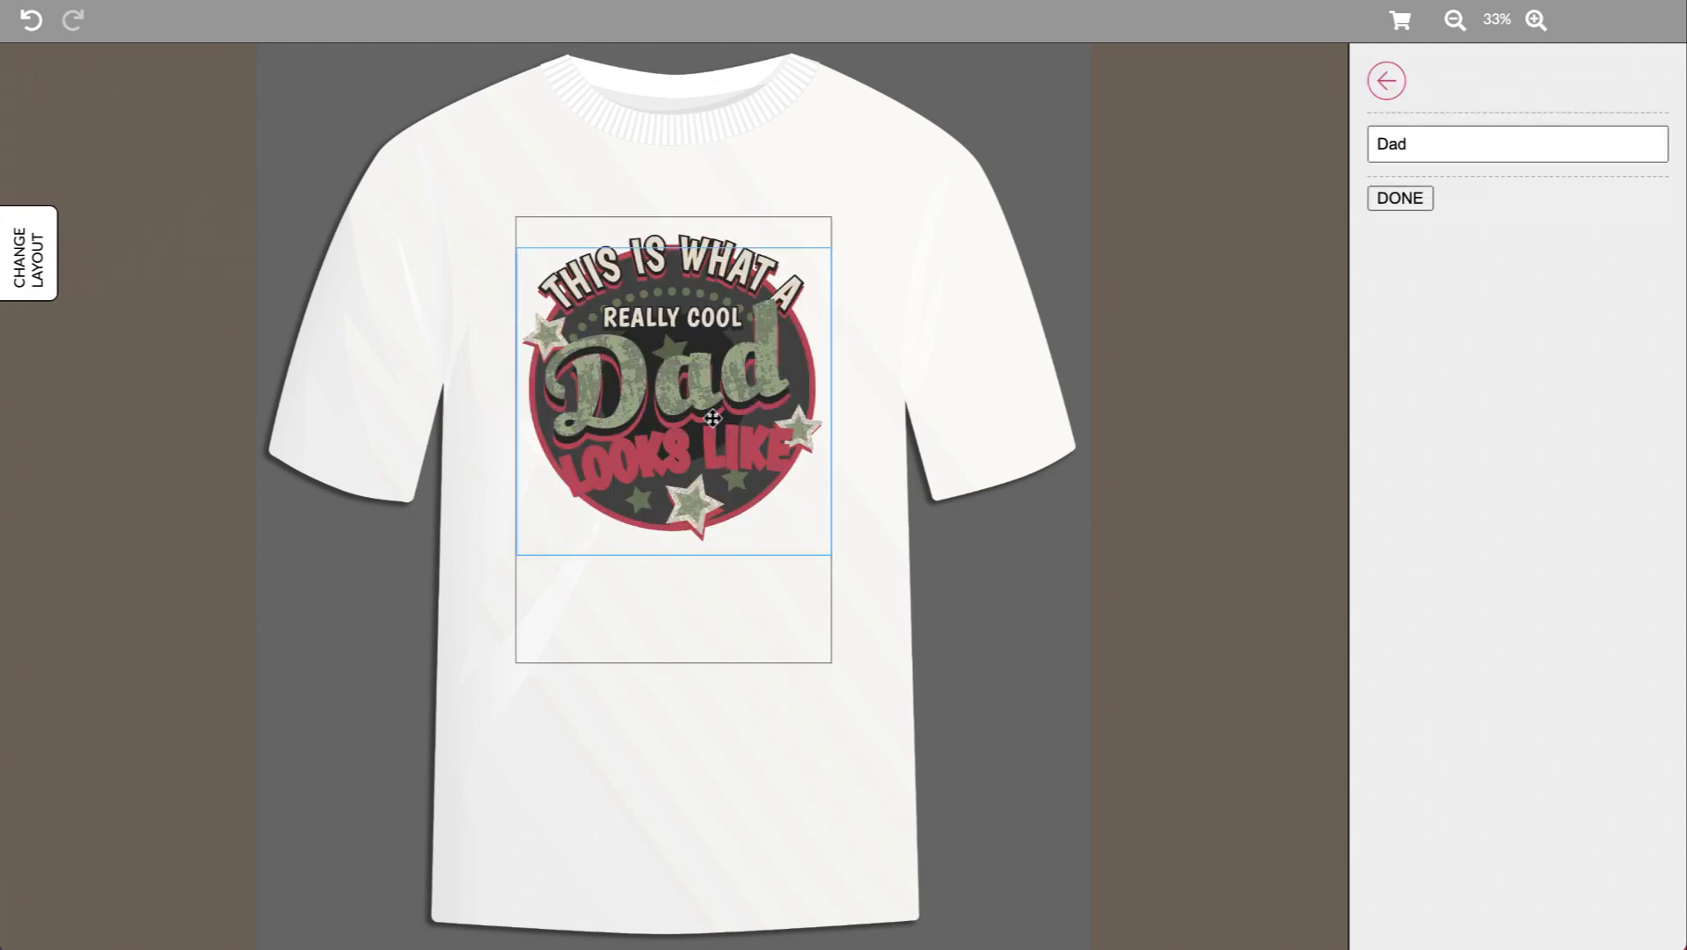
left_click(1434, 138)
double_click(1435, 139)
type("Sister")
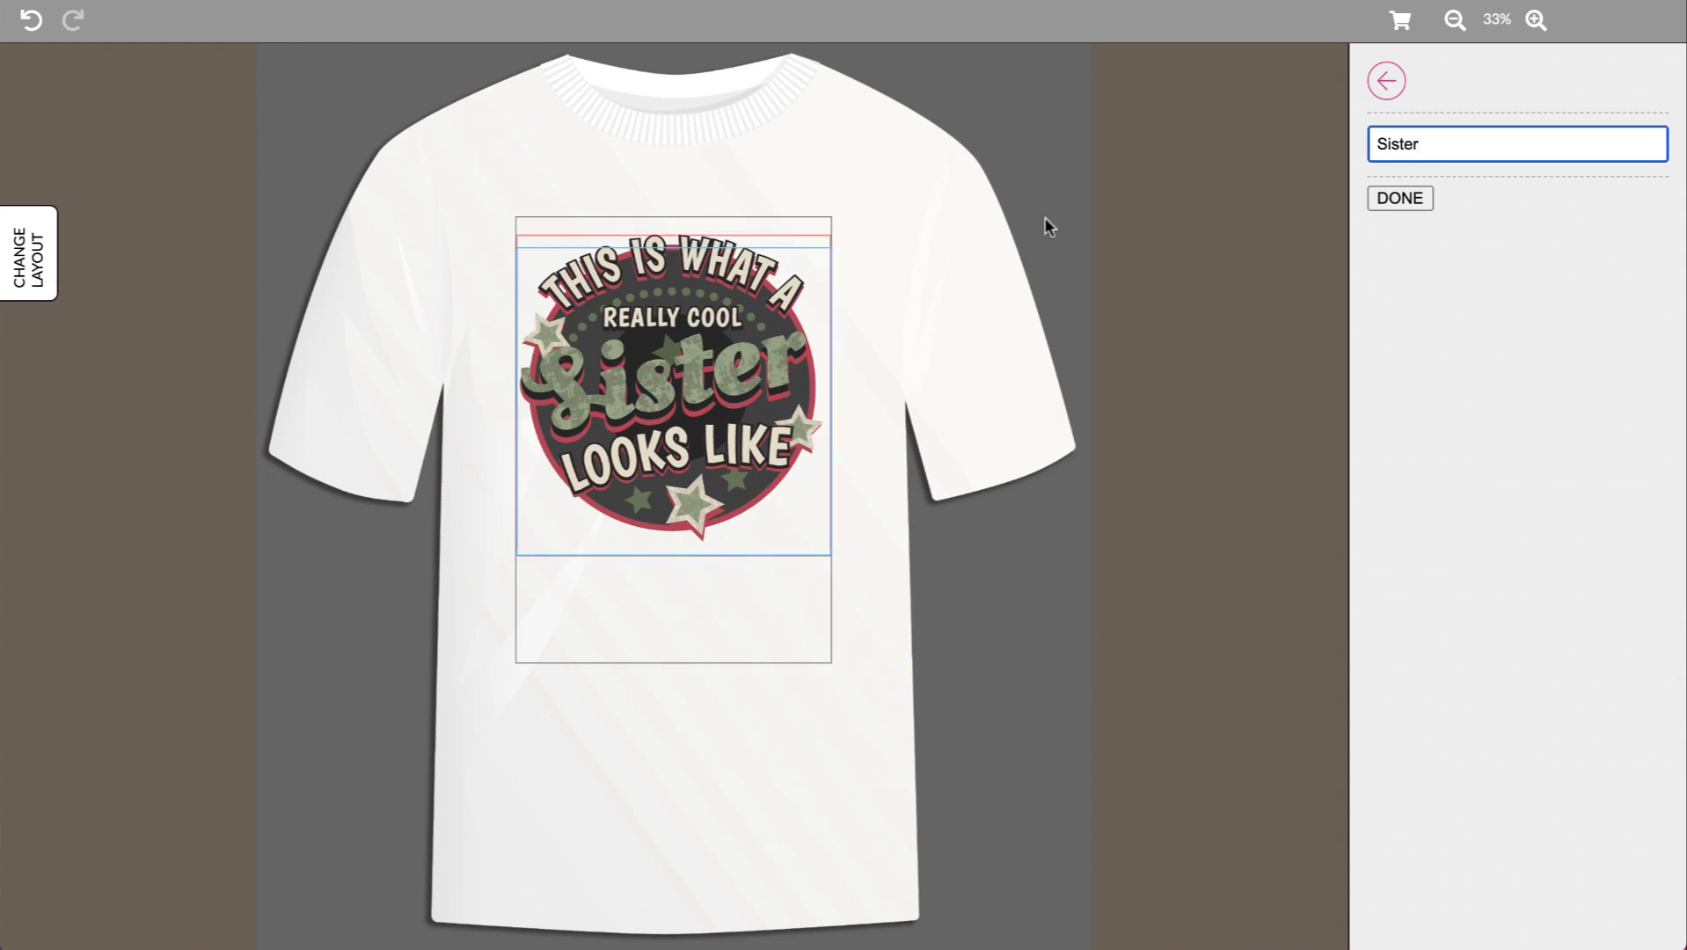
left_click(1387, 80)
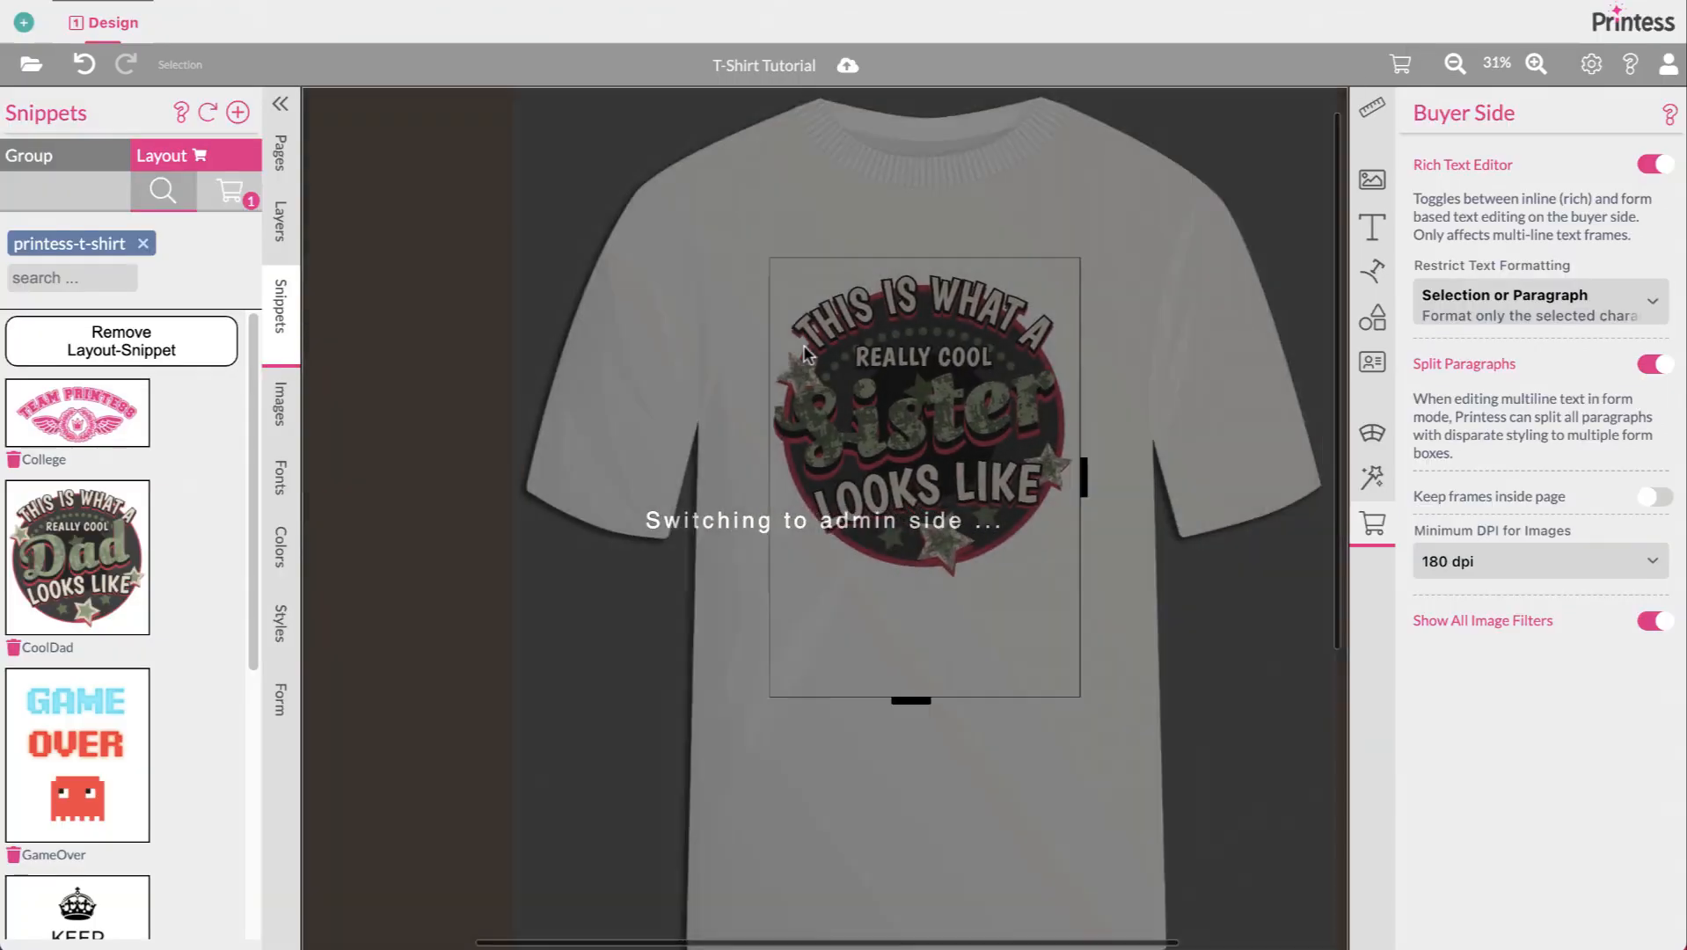
Step: Inspect the layers of the applied T-shirt layout and remove the layout snippet from the page
left_click(281, 225)
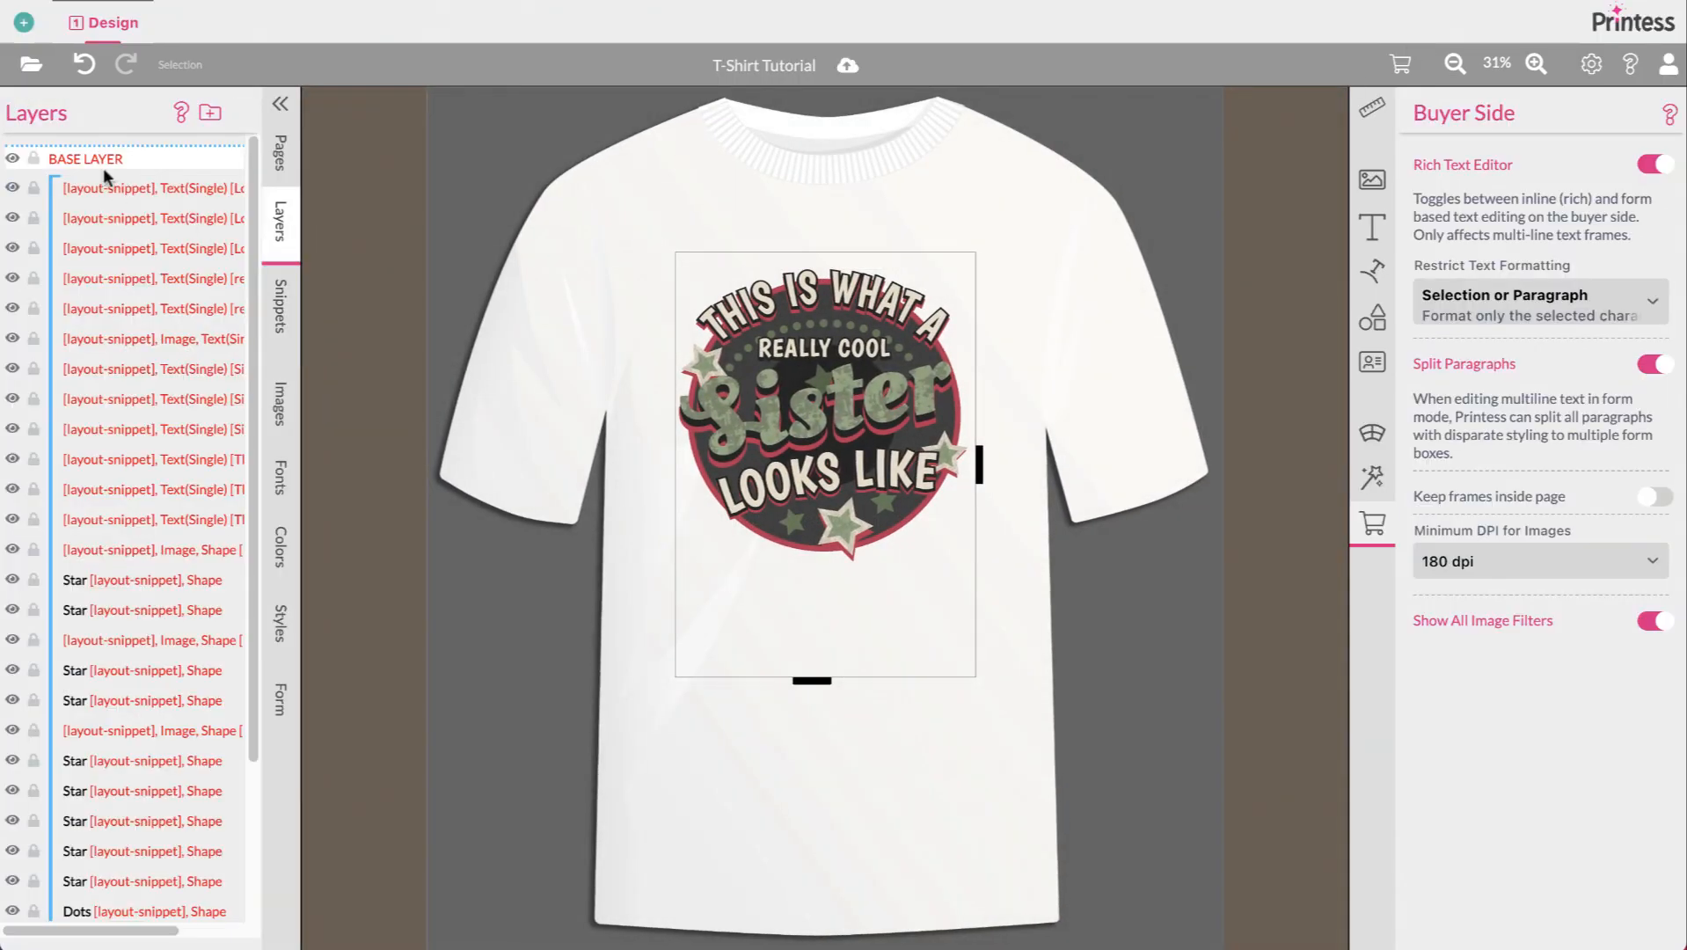
scroll(128, 567, "down", 3)
scroll(128, 567, "up", 3)
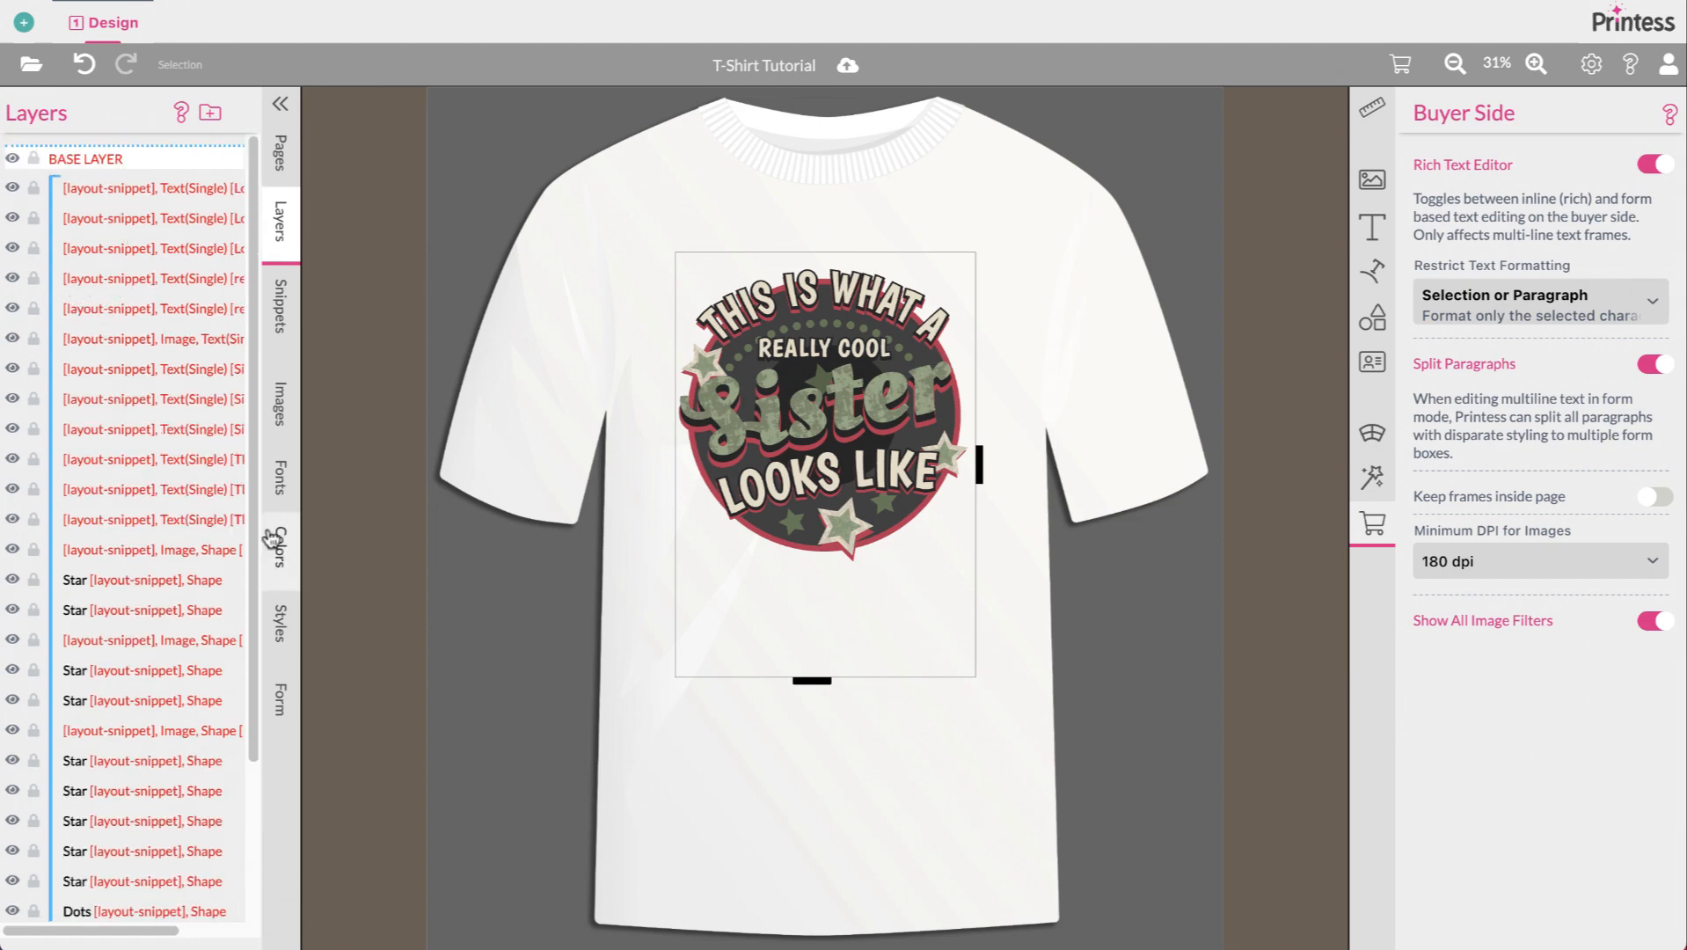
left_click(283, 305)
left_click(191, 334)
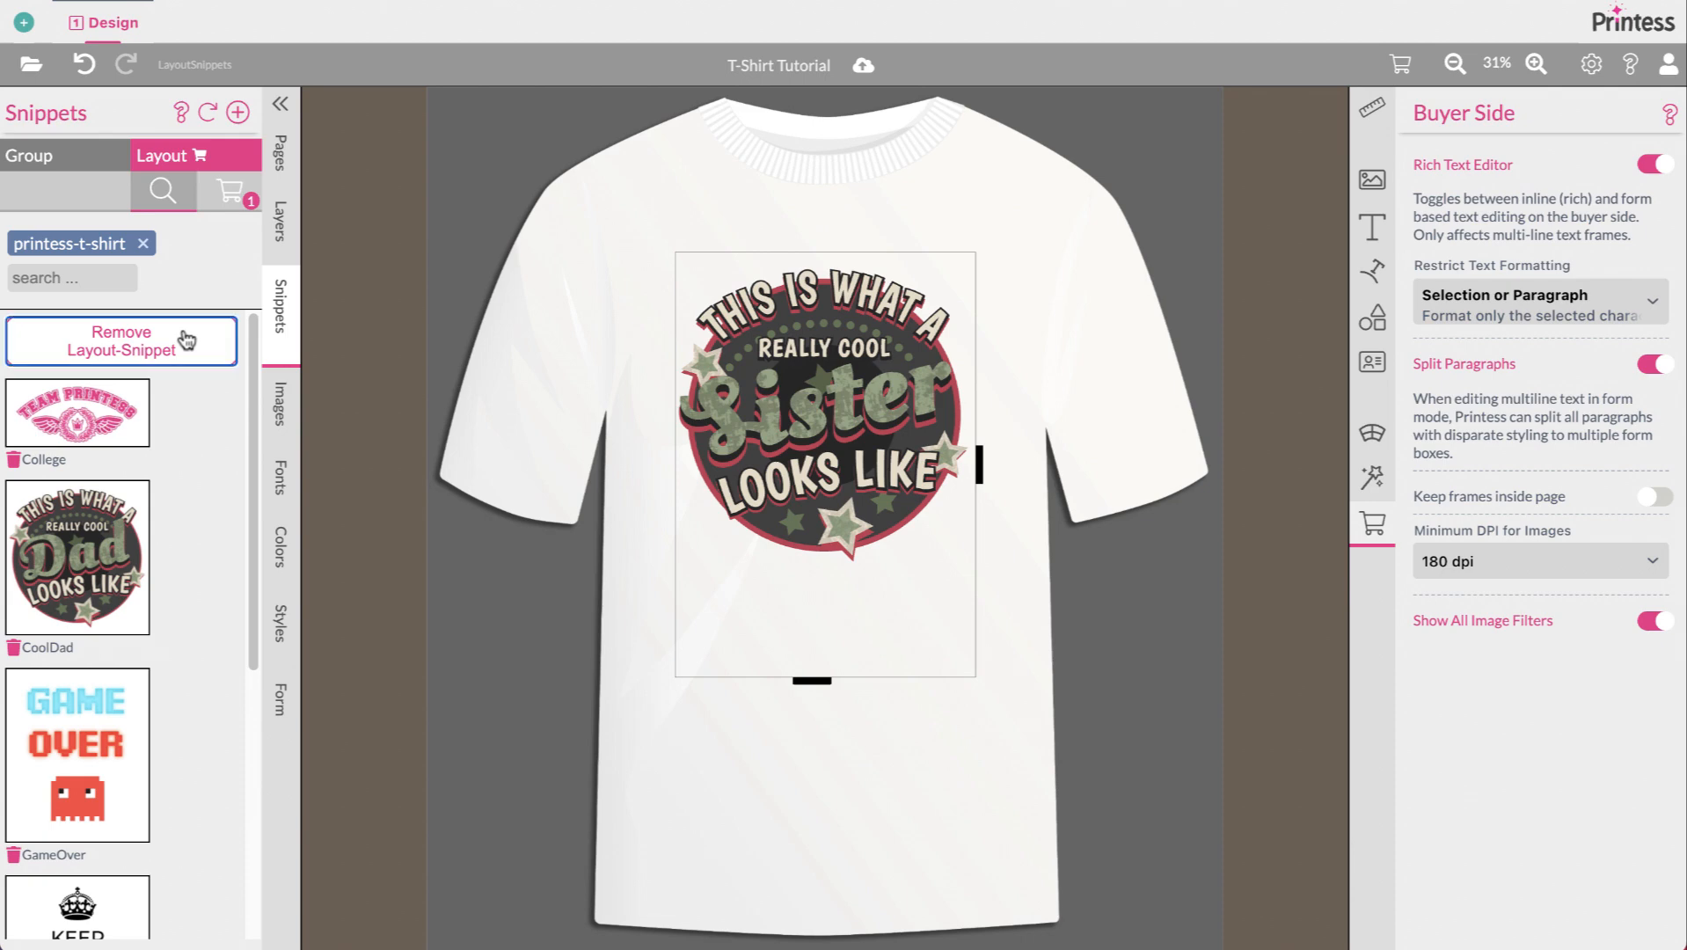
left_click(280, 222)
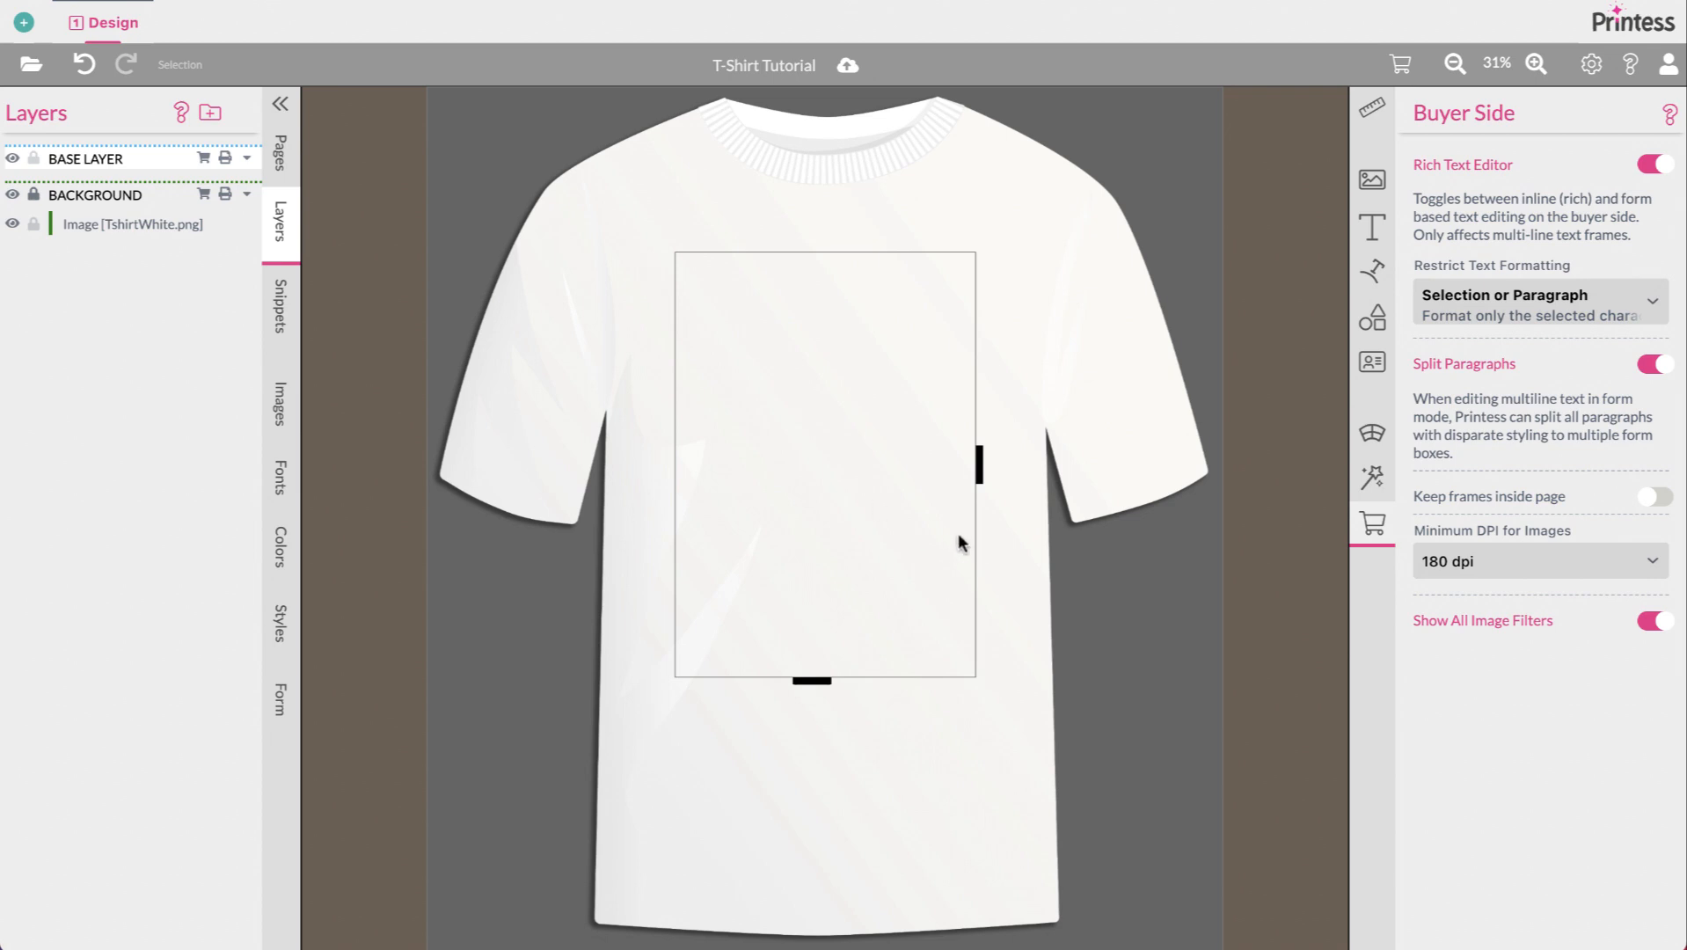
left_click(281, 304)
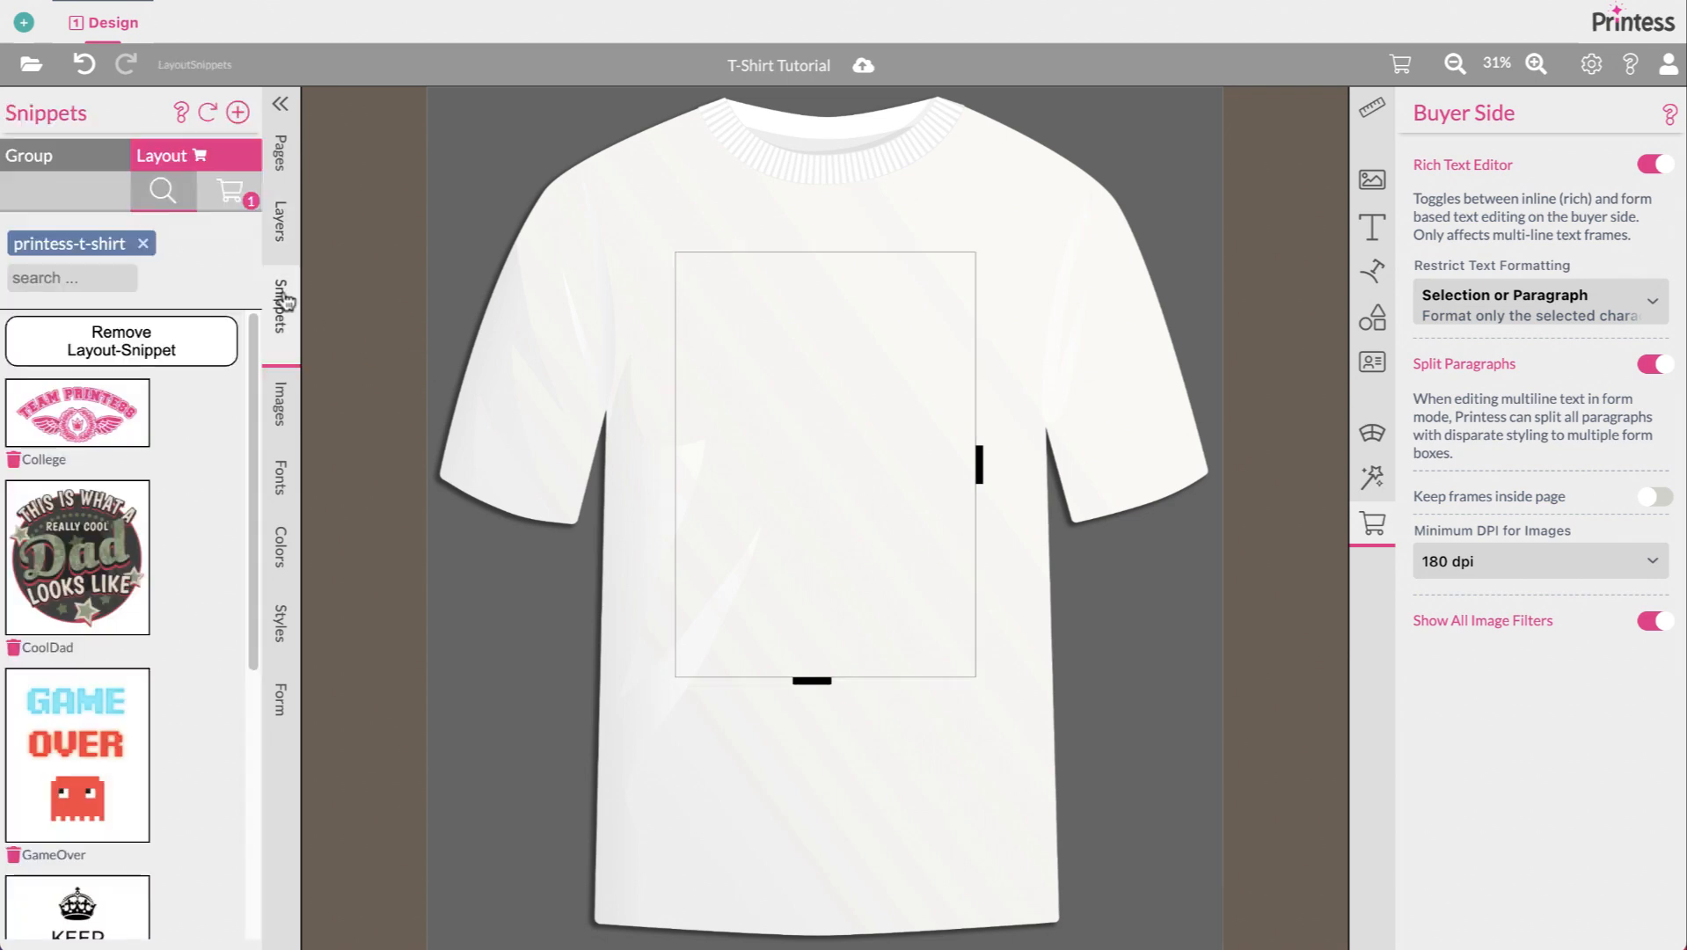
Step: Add an Add Graphic group-snippet section for buyers on page 1, filtered by the printess-calligraphy tag
left_click(78, 160)
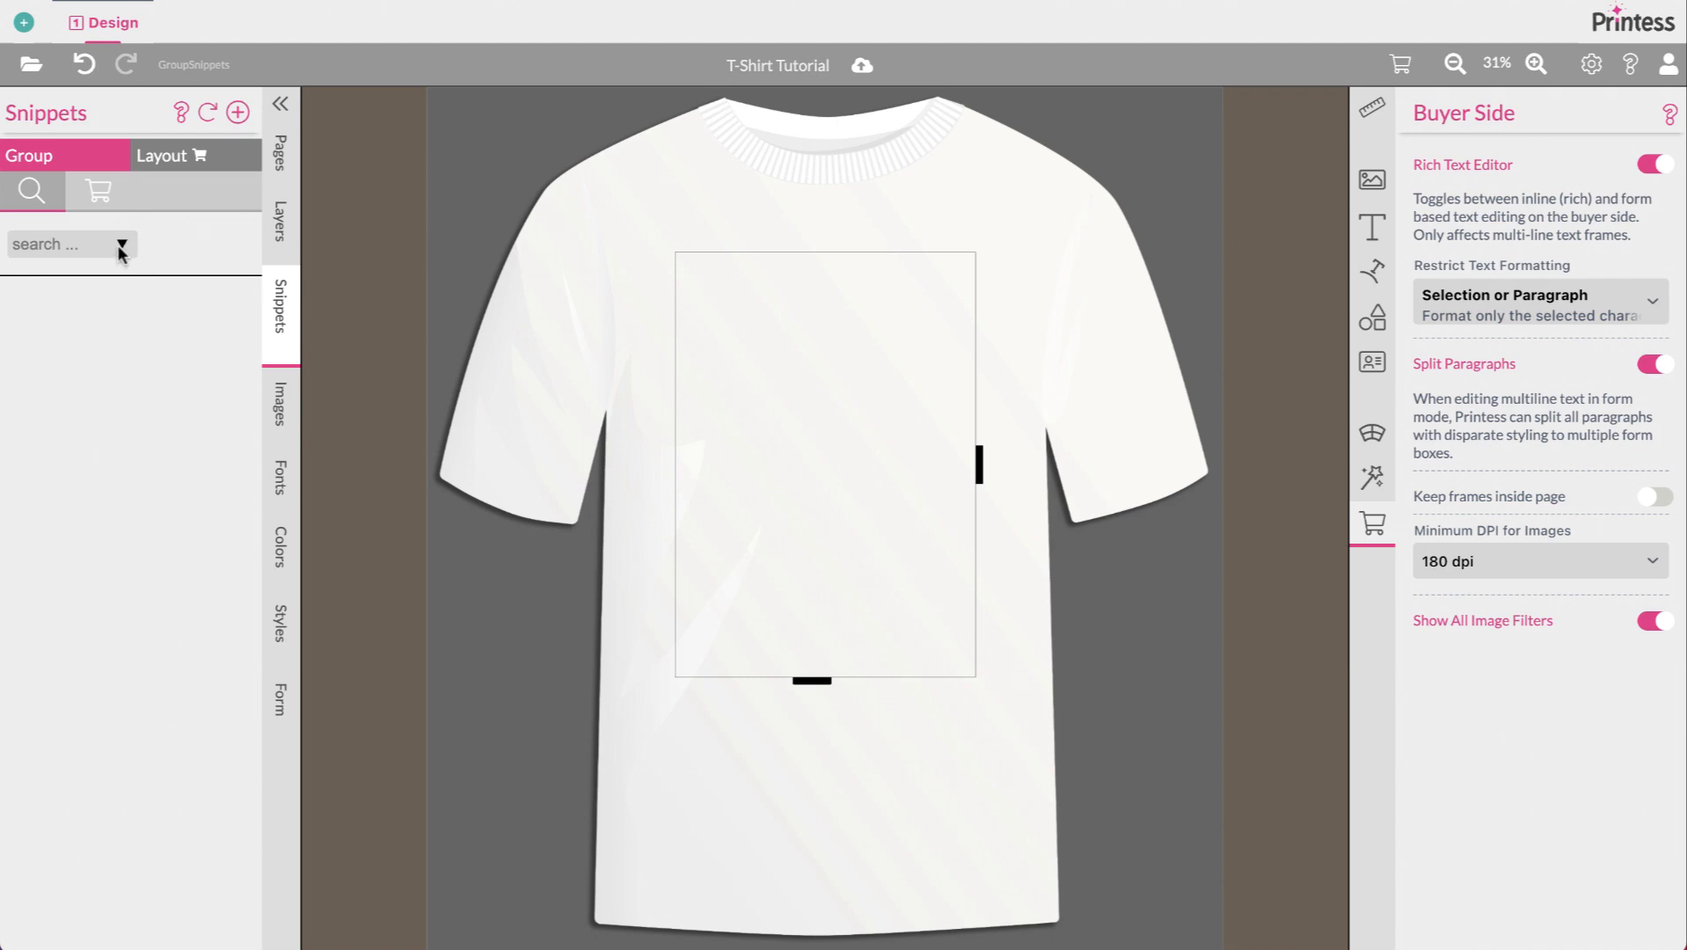
left_click(100, 195)
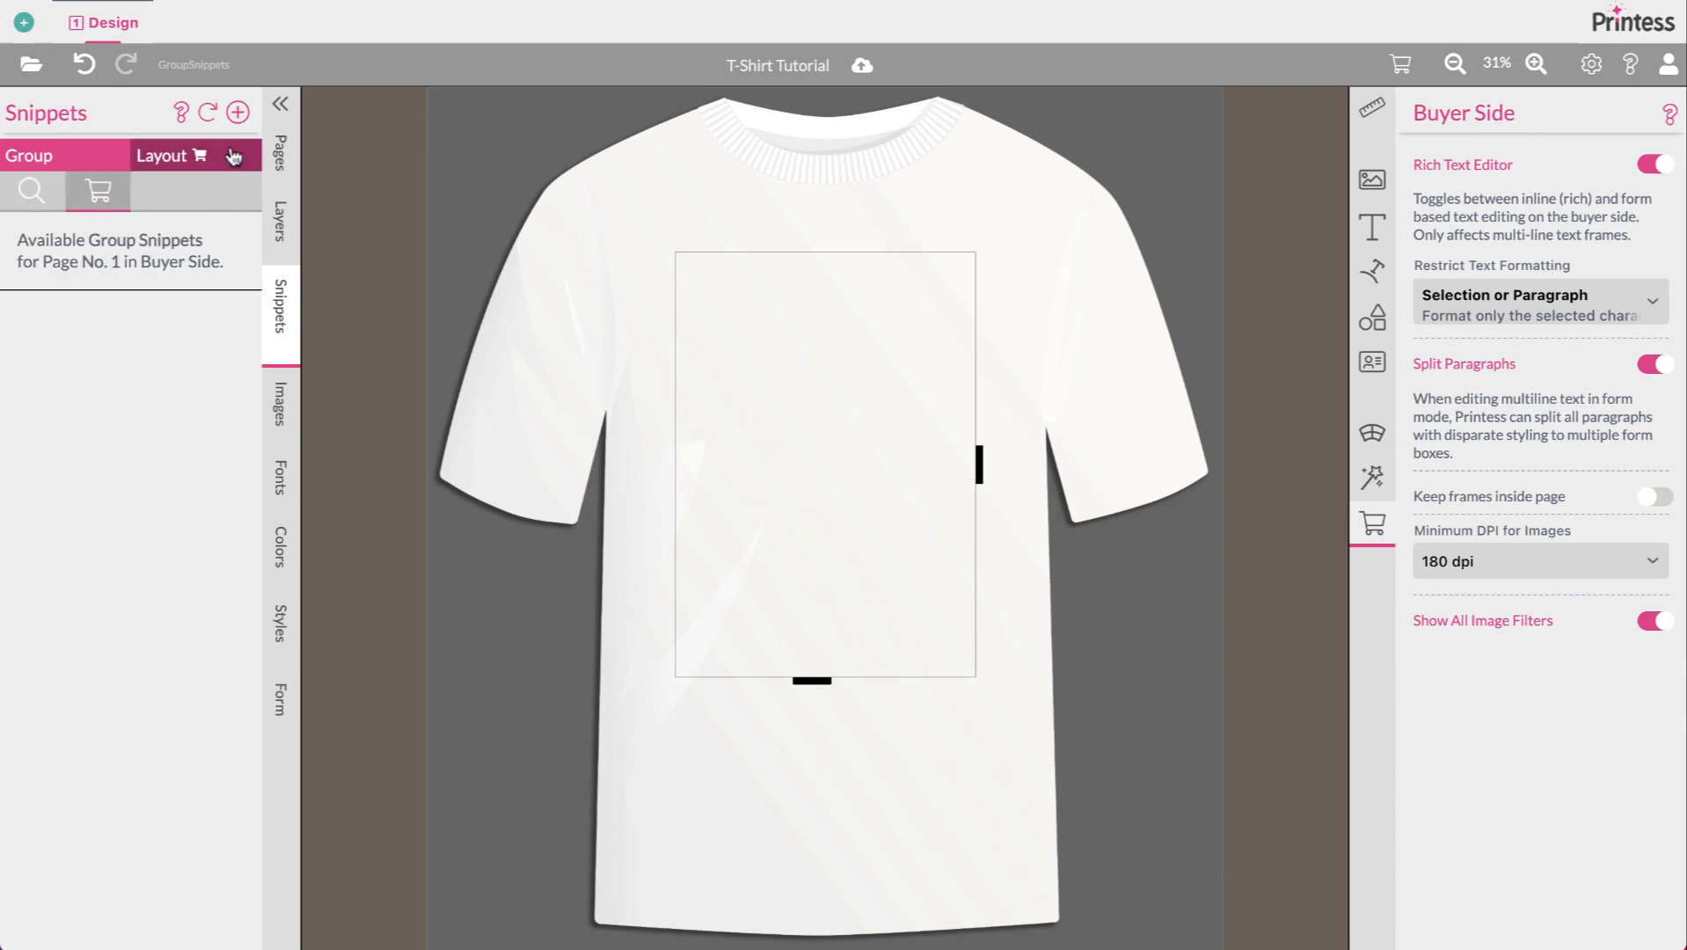
left_click(238, 112)
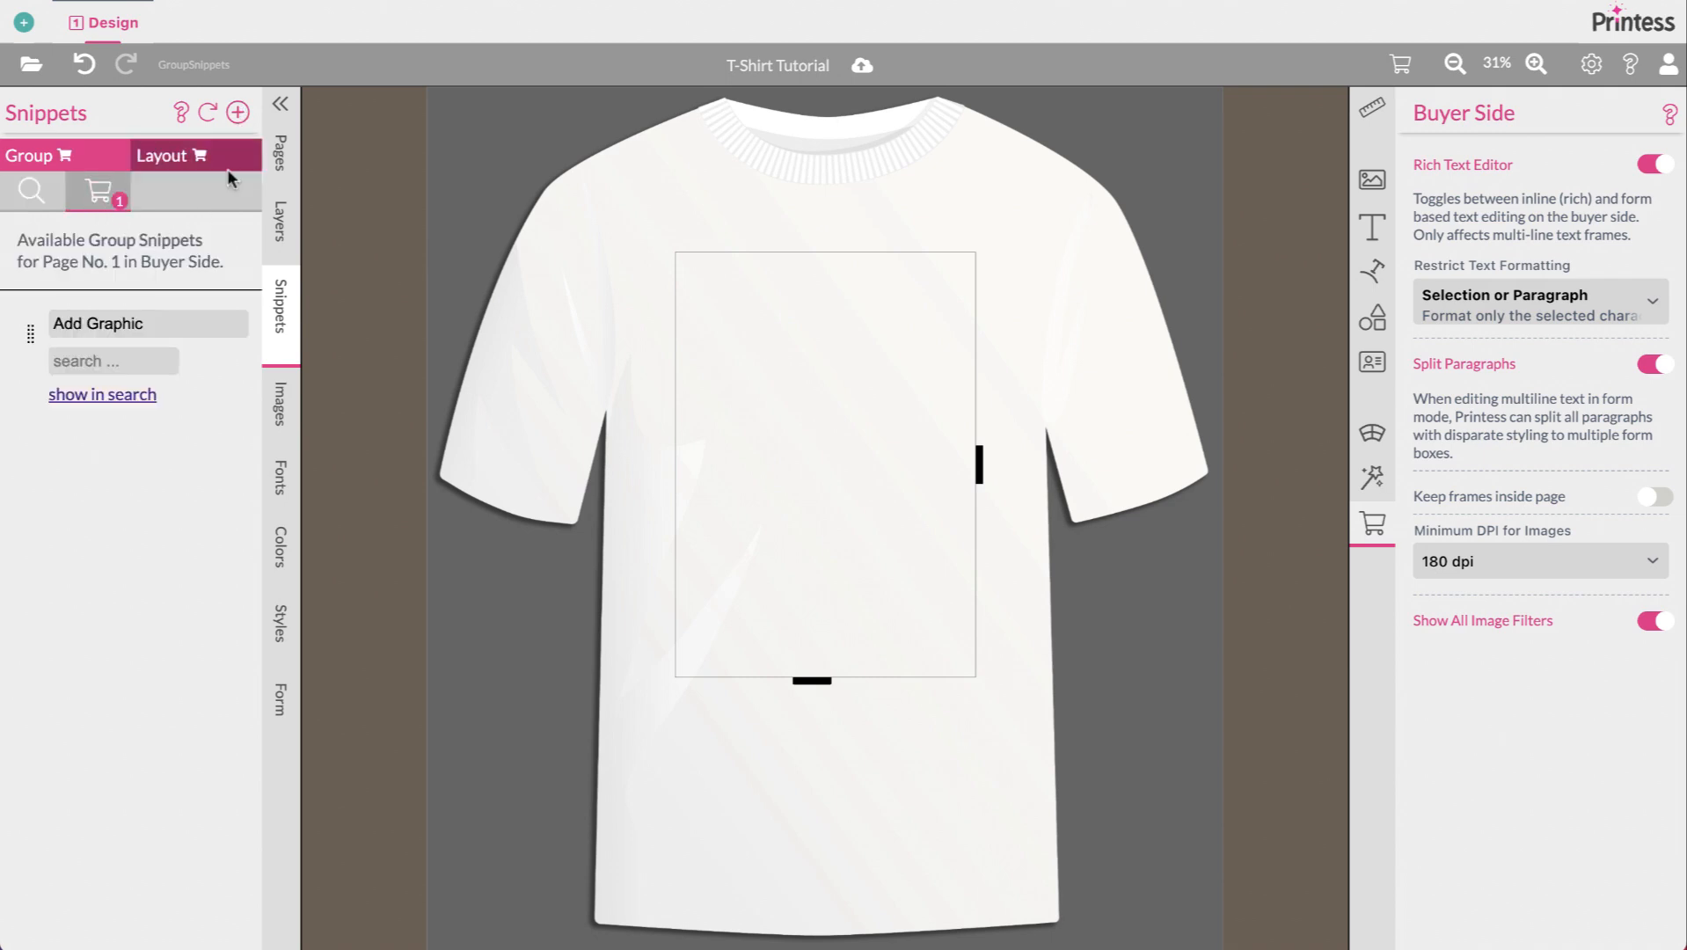
left_click(140, 361)
left_click(147, 407)
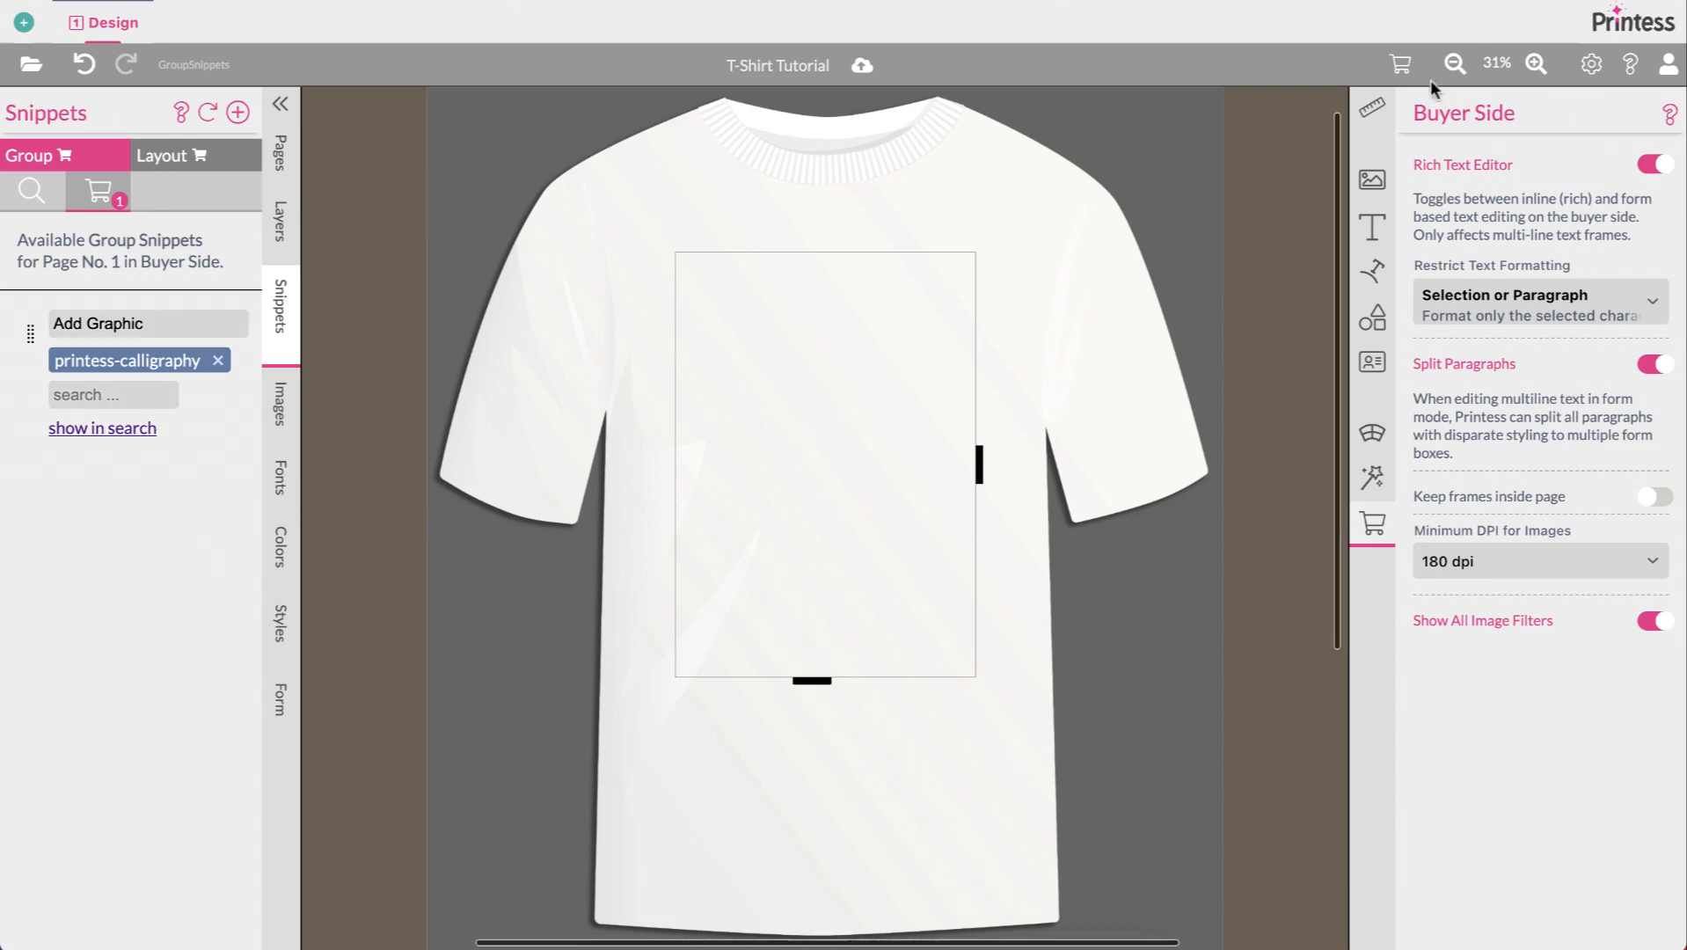
Step: Switch to the buyer side, add the "I Love You" graphic, enlarge it and position it in the upper print area
left_click(1401, 64)
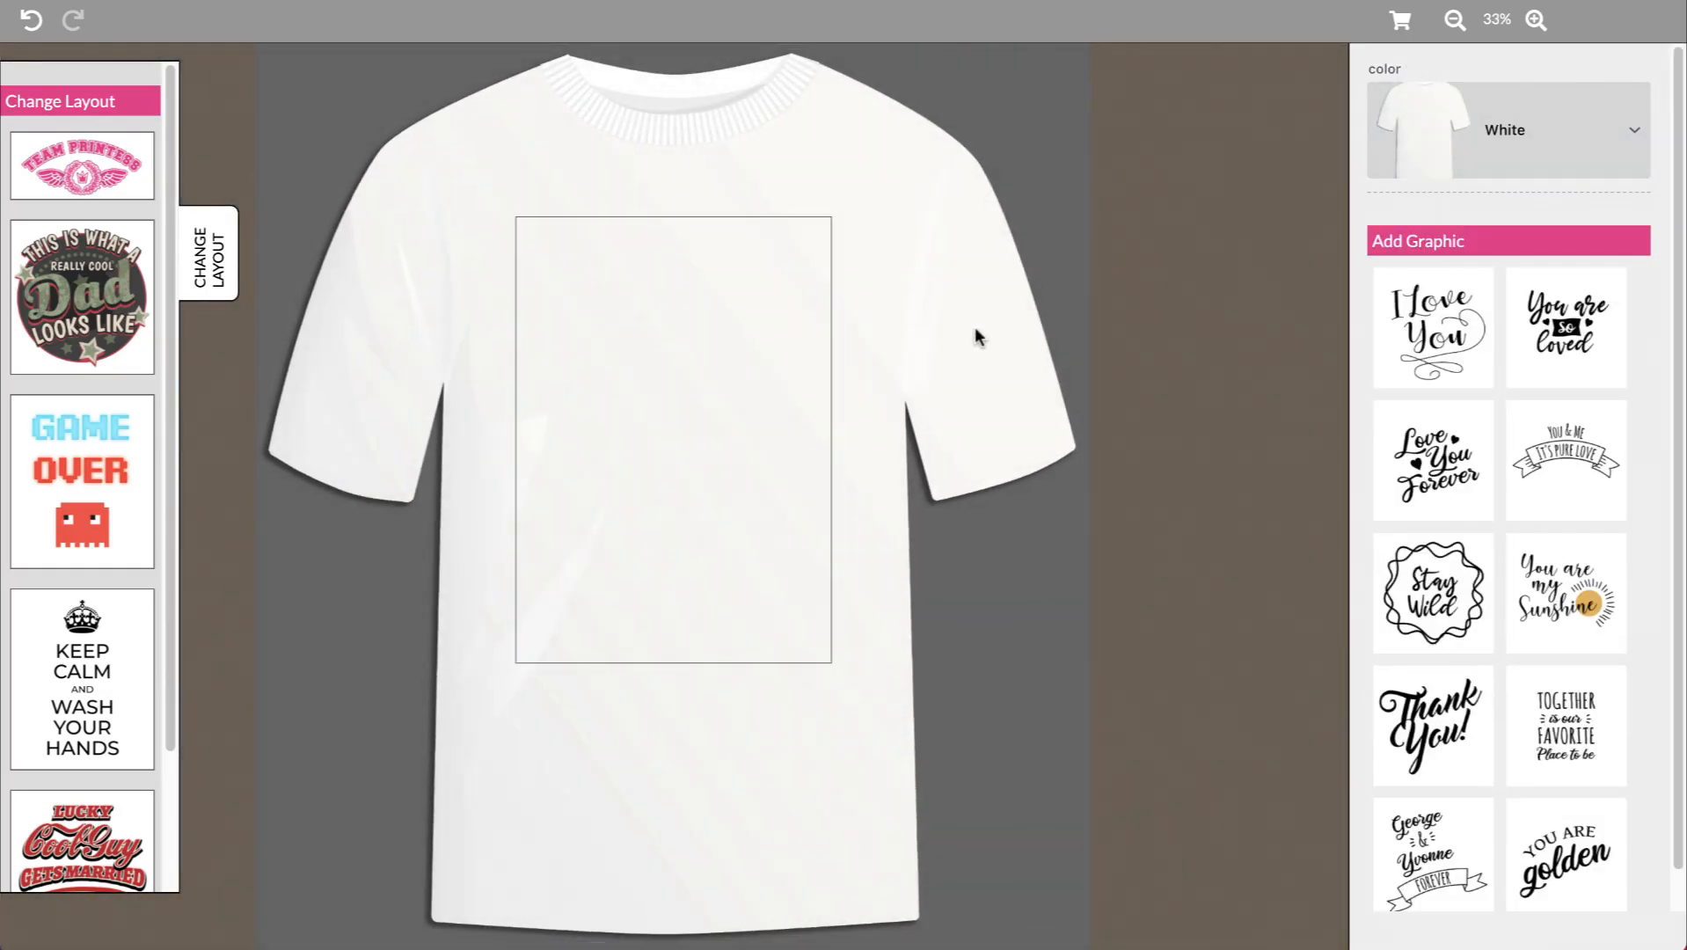
left_click(1437, 343)
left_click(654, 352)
left_click_drag(653, 352, 703, 405)
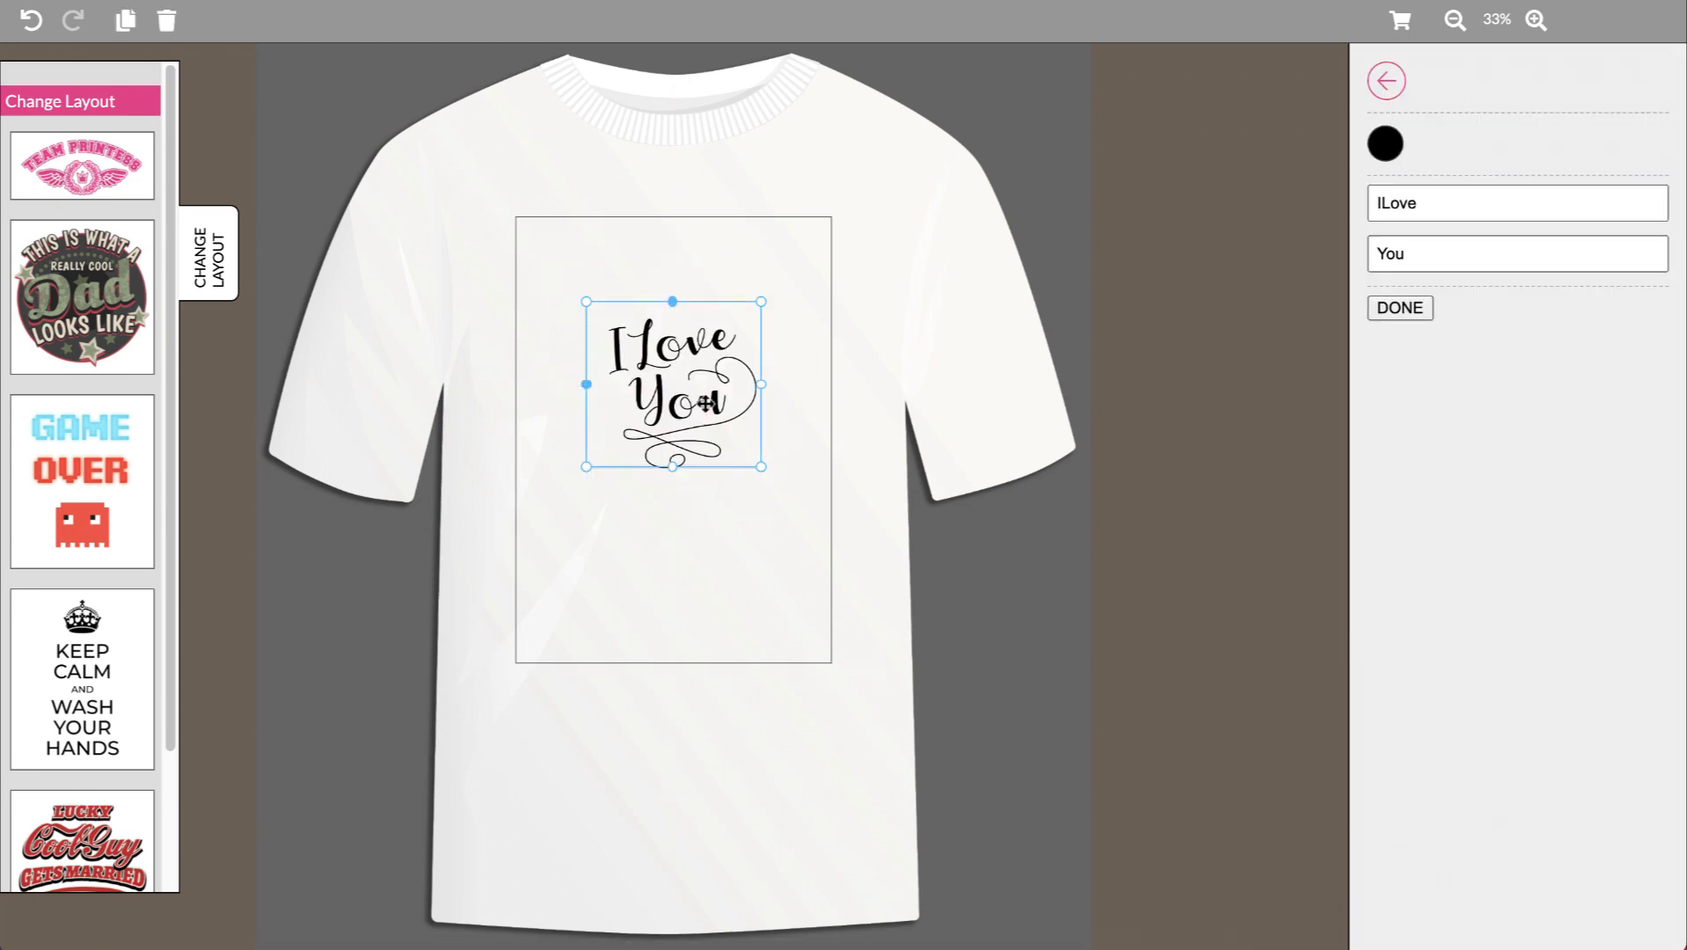
left_click_drag(763, 466, 802, 519)
left_click_drag(702, 416, 681, 373)
Step: Try appending "sss" to the graphic's "ILove" text line and remove the addition again
left_click(1468, 210)
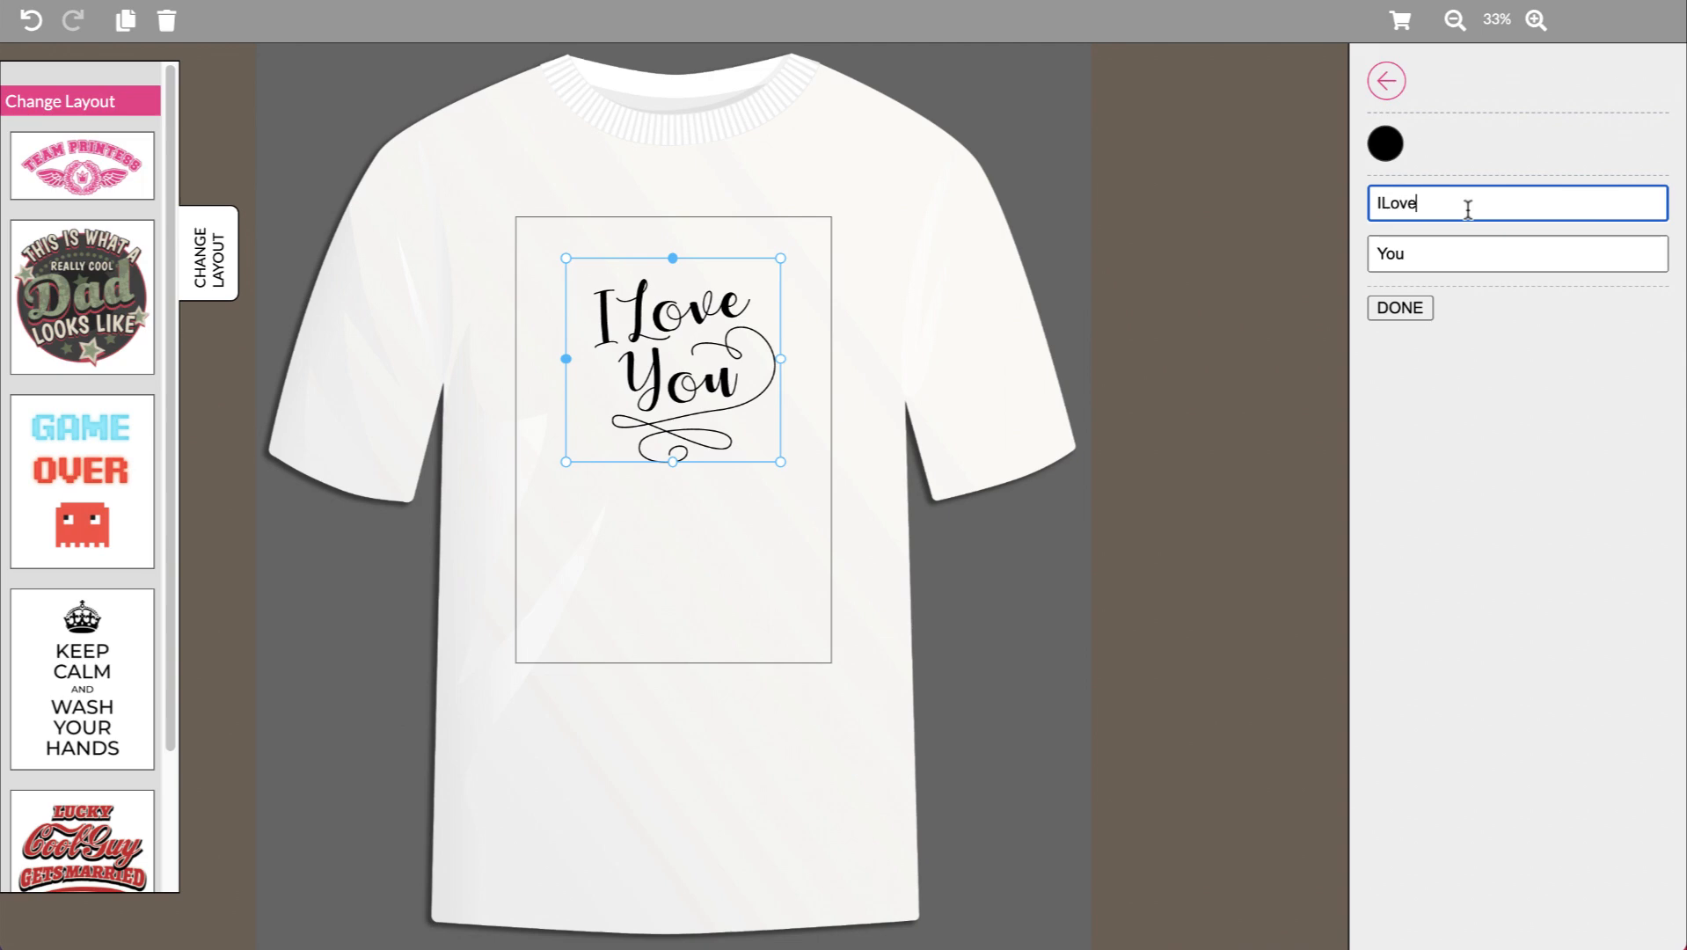
type("sss")
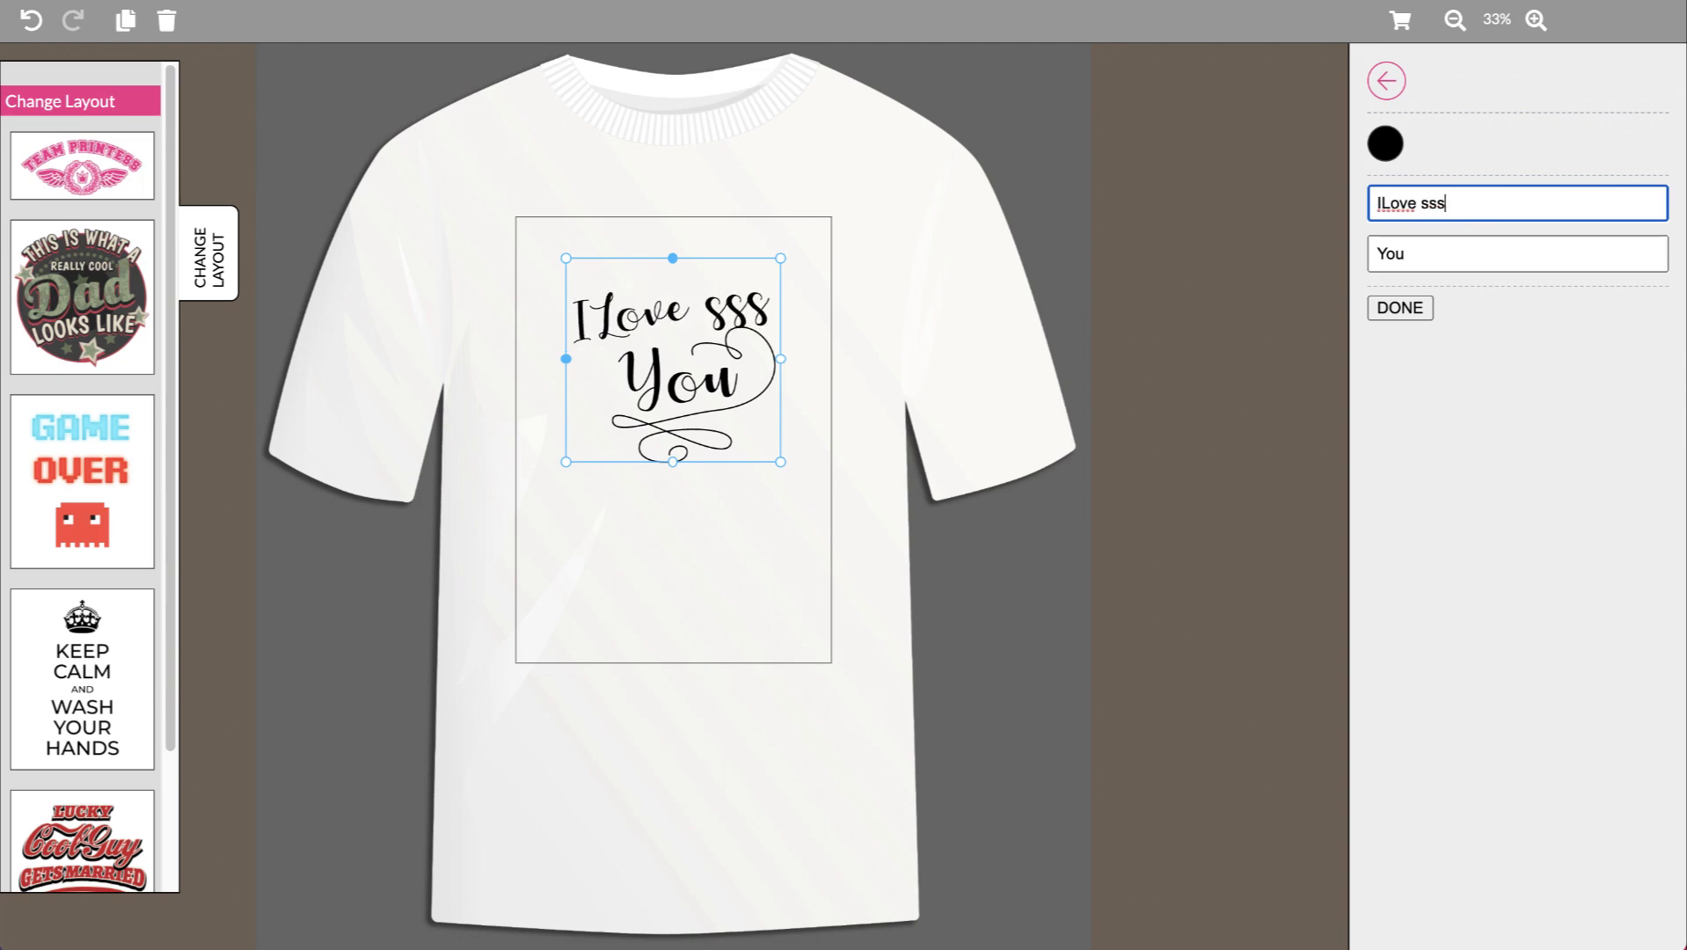
key("BackSpace")
key("BackSpace")
key("BackSpace")
key("BackSpace")
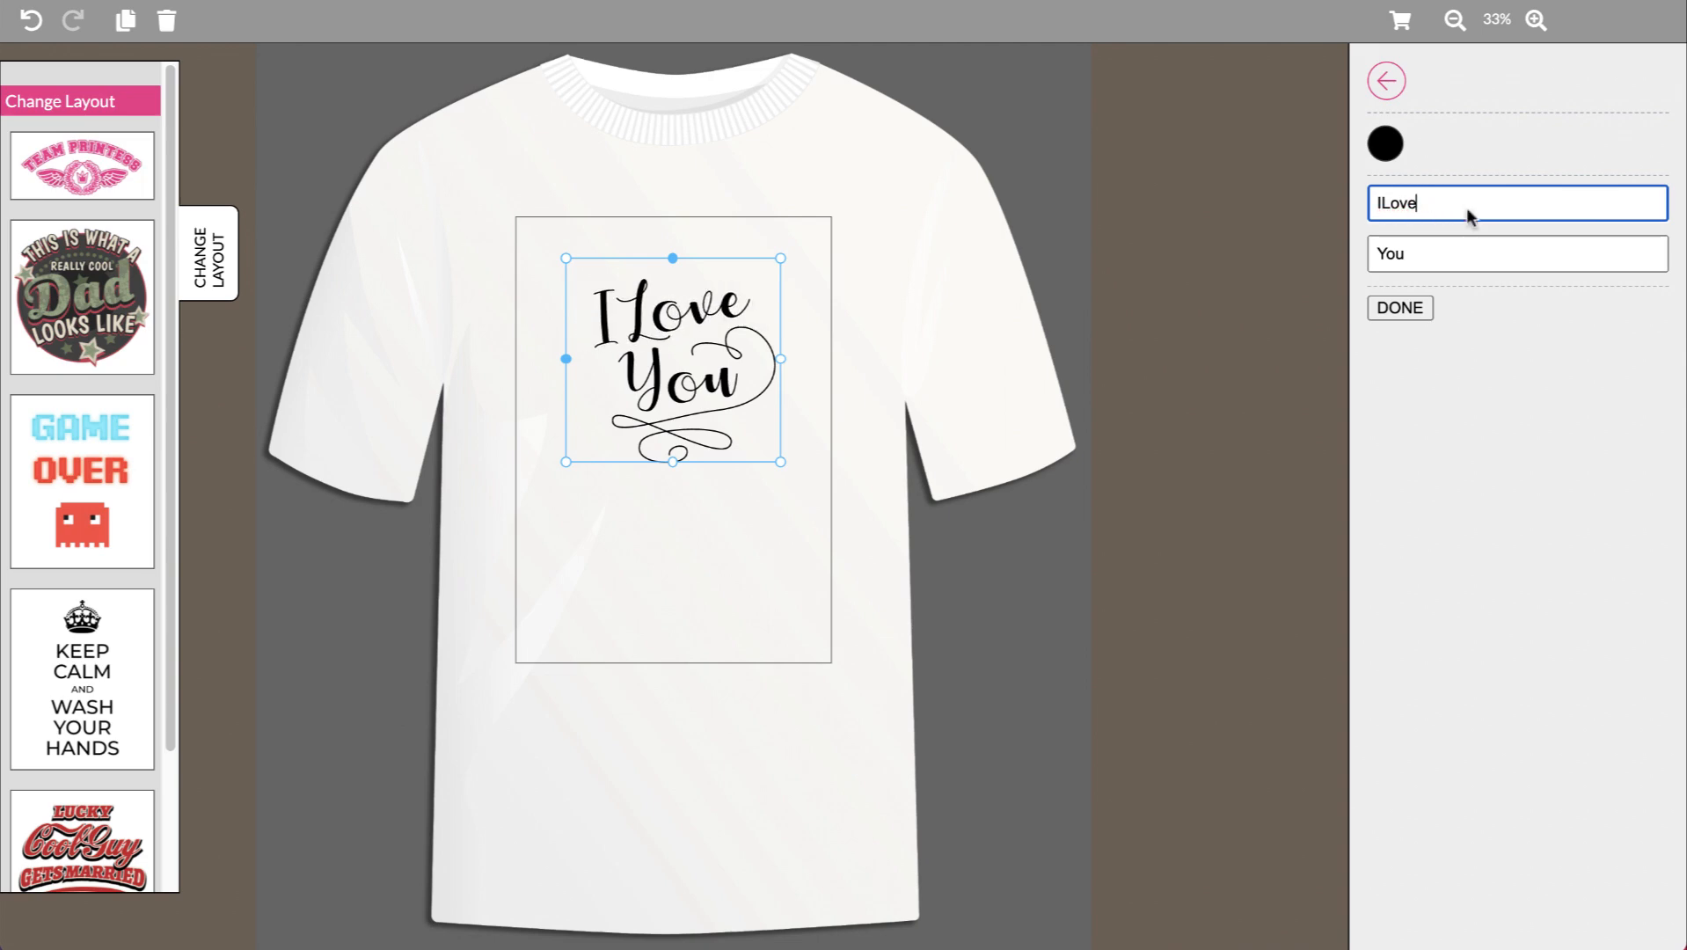
Step: Move the graphic across the print area's left border and back inside, and return to the admin side
left_click_drag(746, 335, 626, 294)
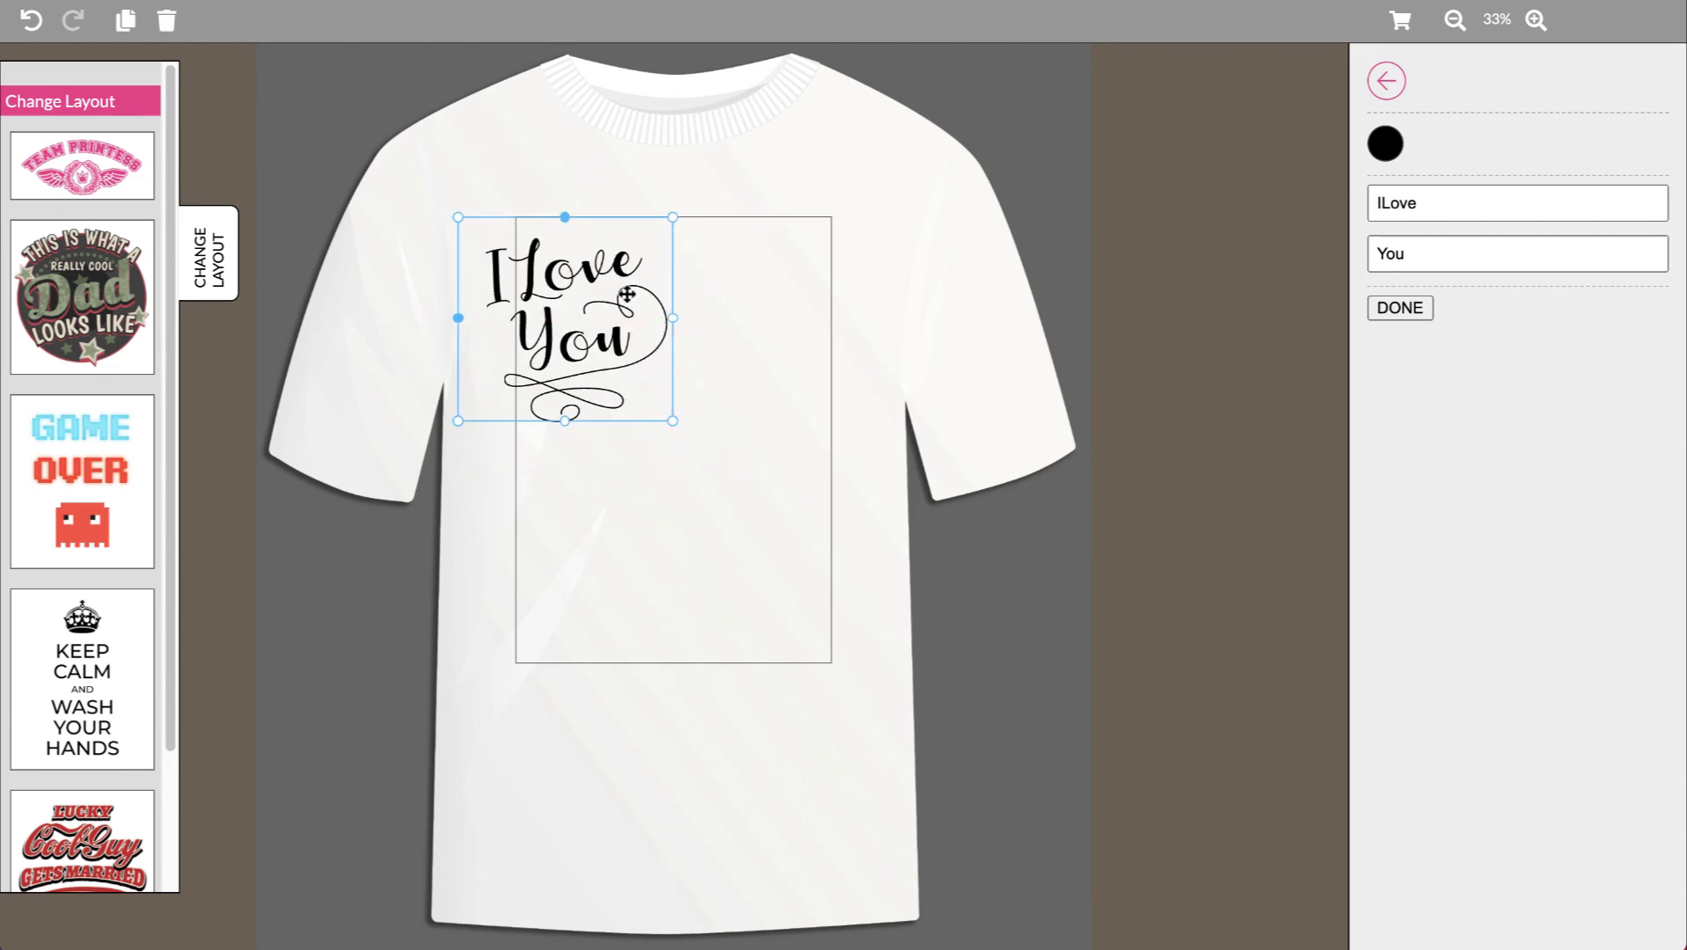
left_click_drag(626, 295, 755, 372)
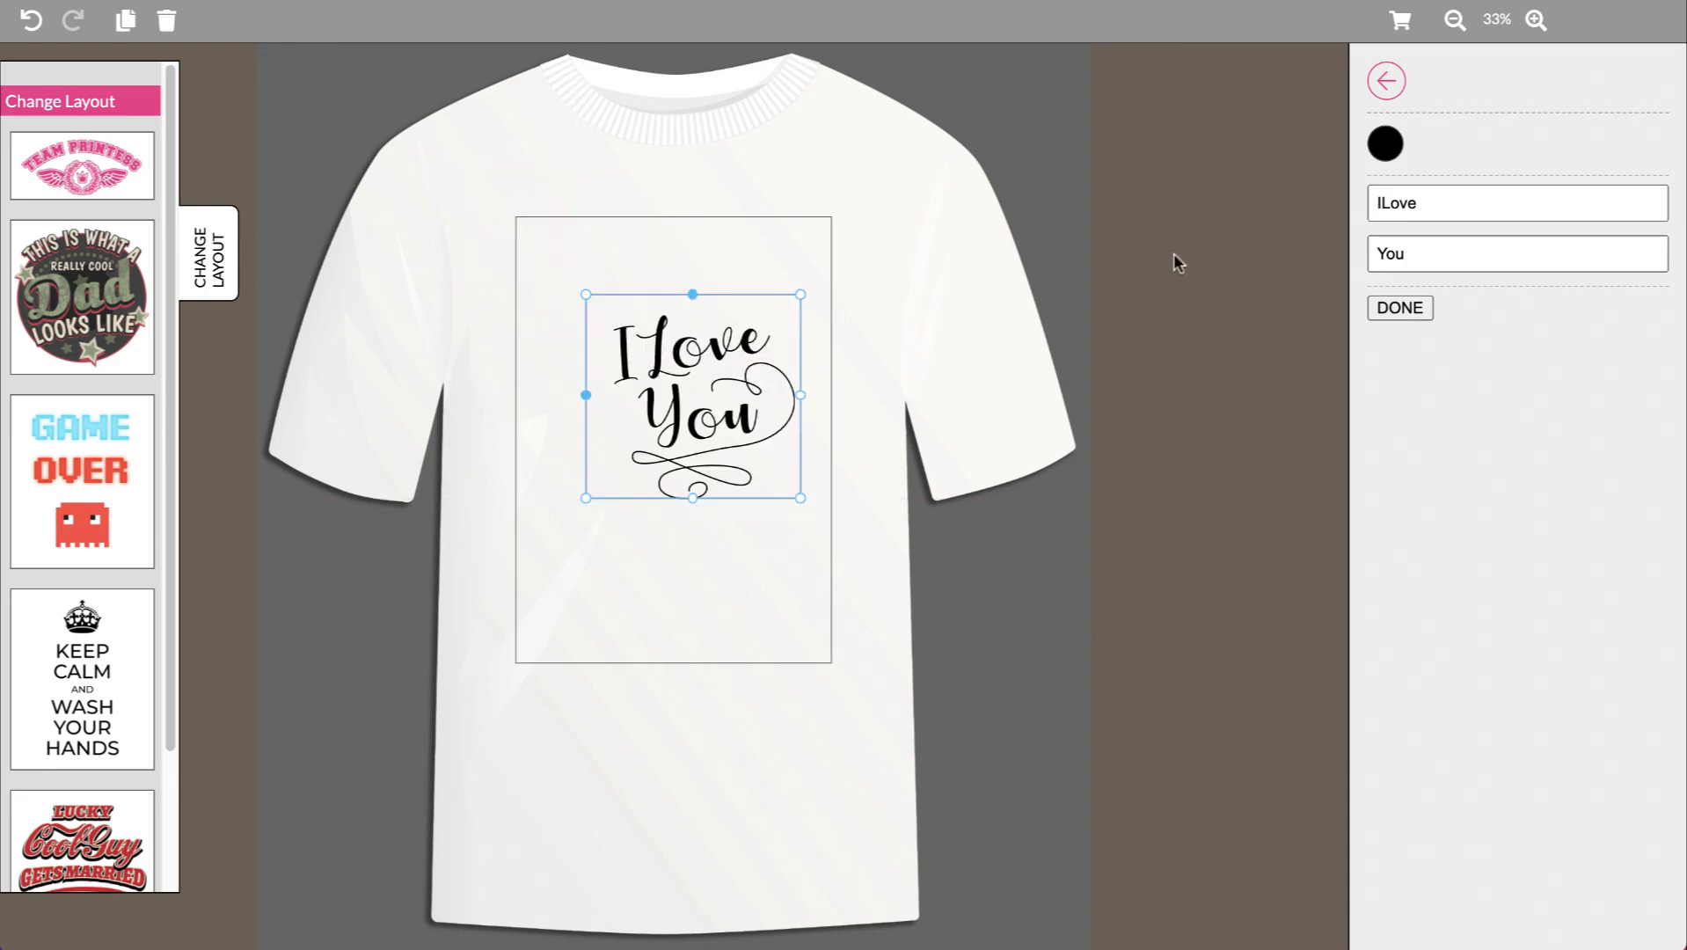
left_click(1402, 21)
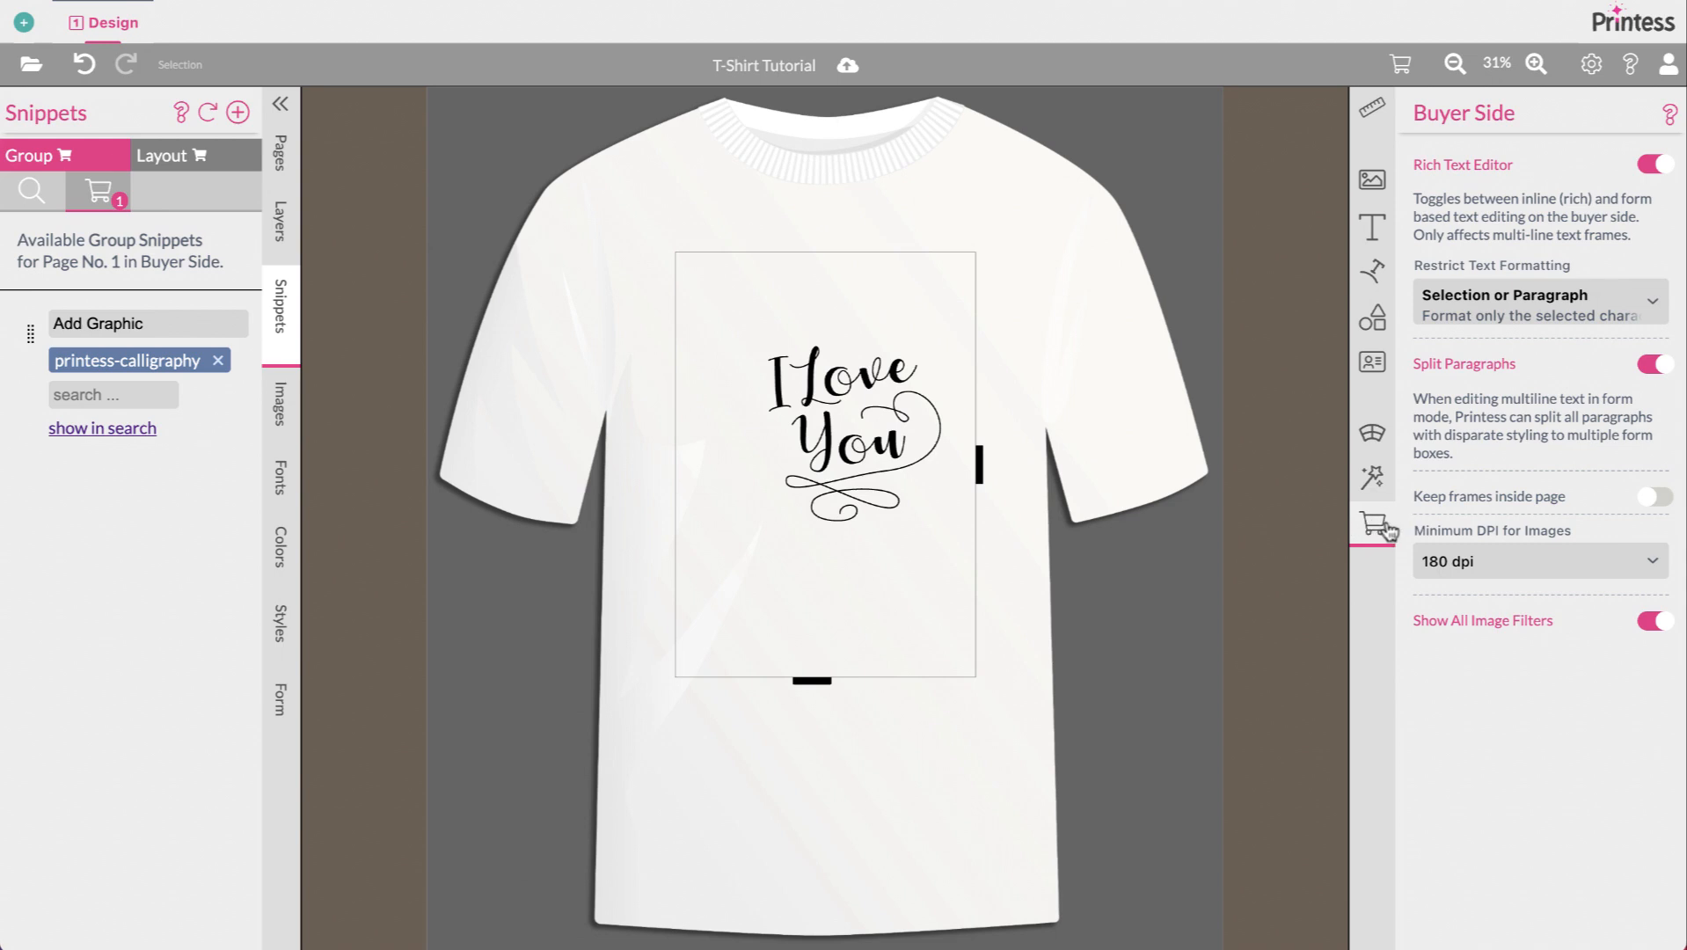
Step: Enable Keep frames inside page and test it by moving the graphic around the print area on the buyer side
left_click(1655, 498)
left_click(1400, 65)
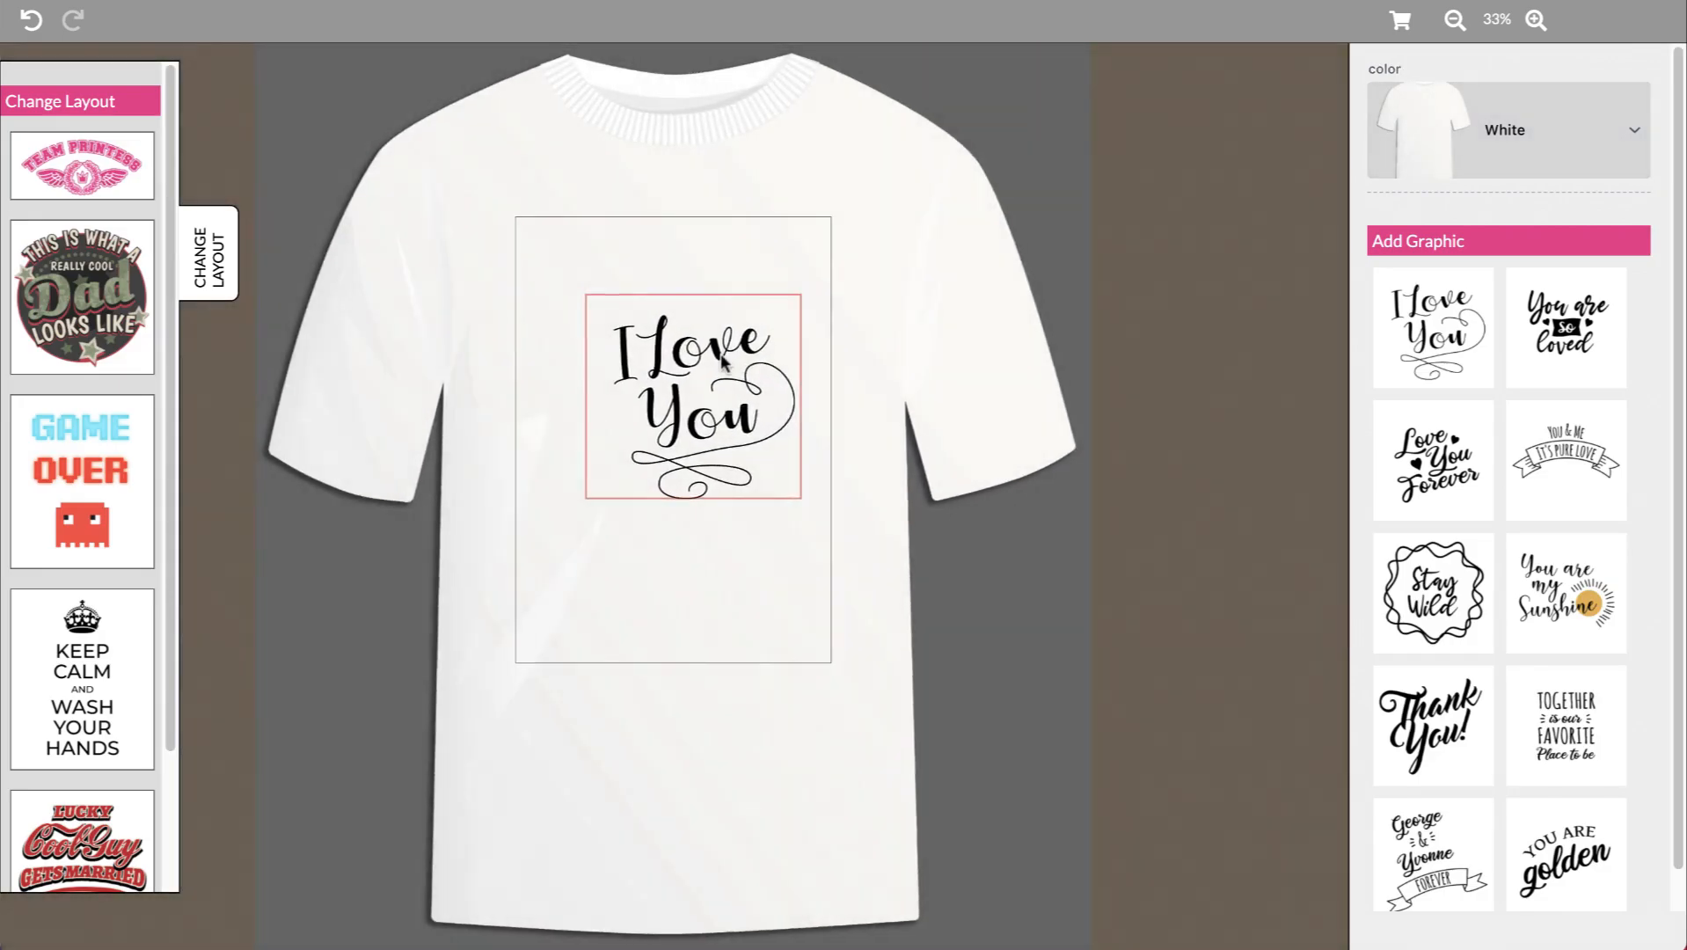
left_click(725, 361)
left_click_drag(725, 361, 752, 384)
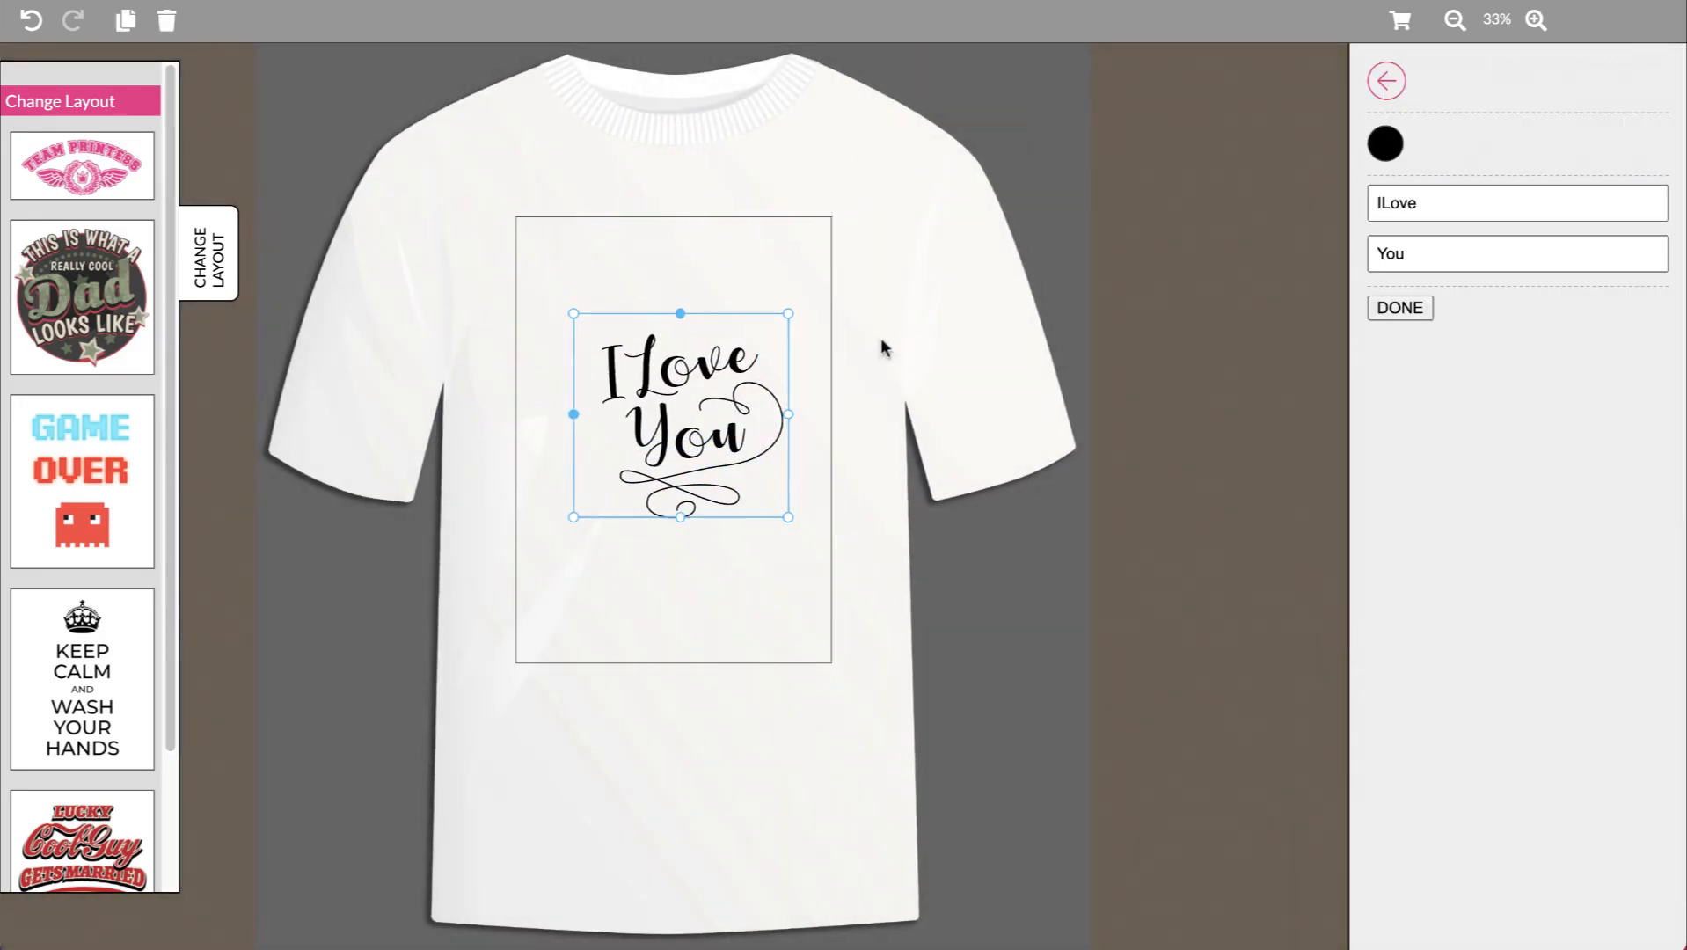
Step: Return to the admin side and move the graphic to about 4.4 cm from the page's left and 5.1 cm from its top
left_click(1405, 22)
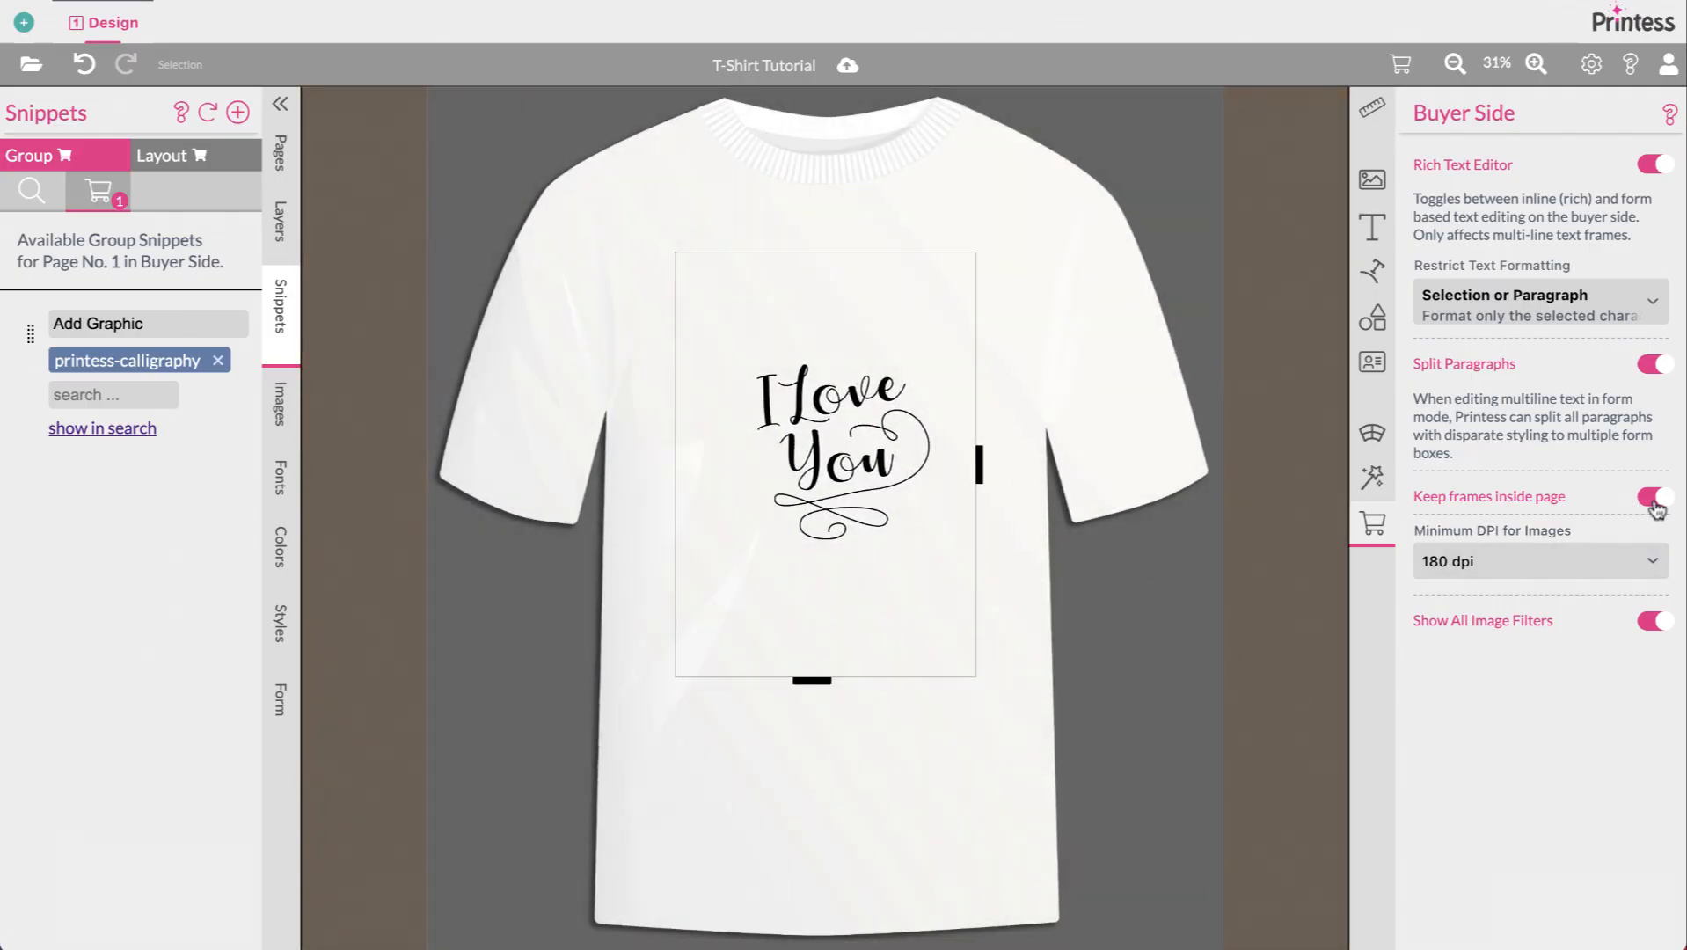
left_click(866, 443)
mouse_move(866, 442)
left_mouse_down()
mouse_move(730, 383)
mouse_move(747, 312)
mouse_move(971, 307)
mouse_move(880, 421)
left_mouse_up()
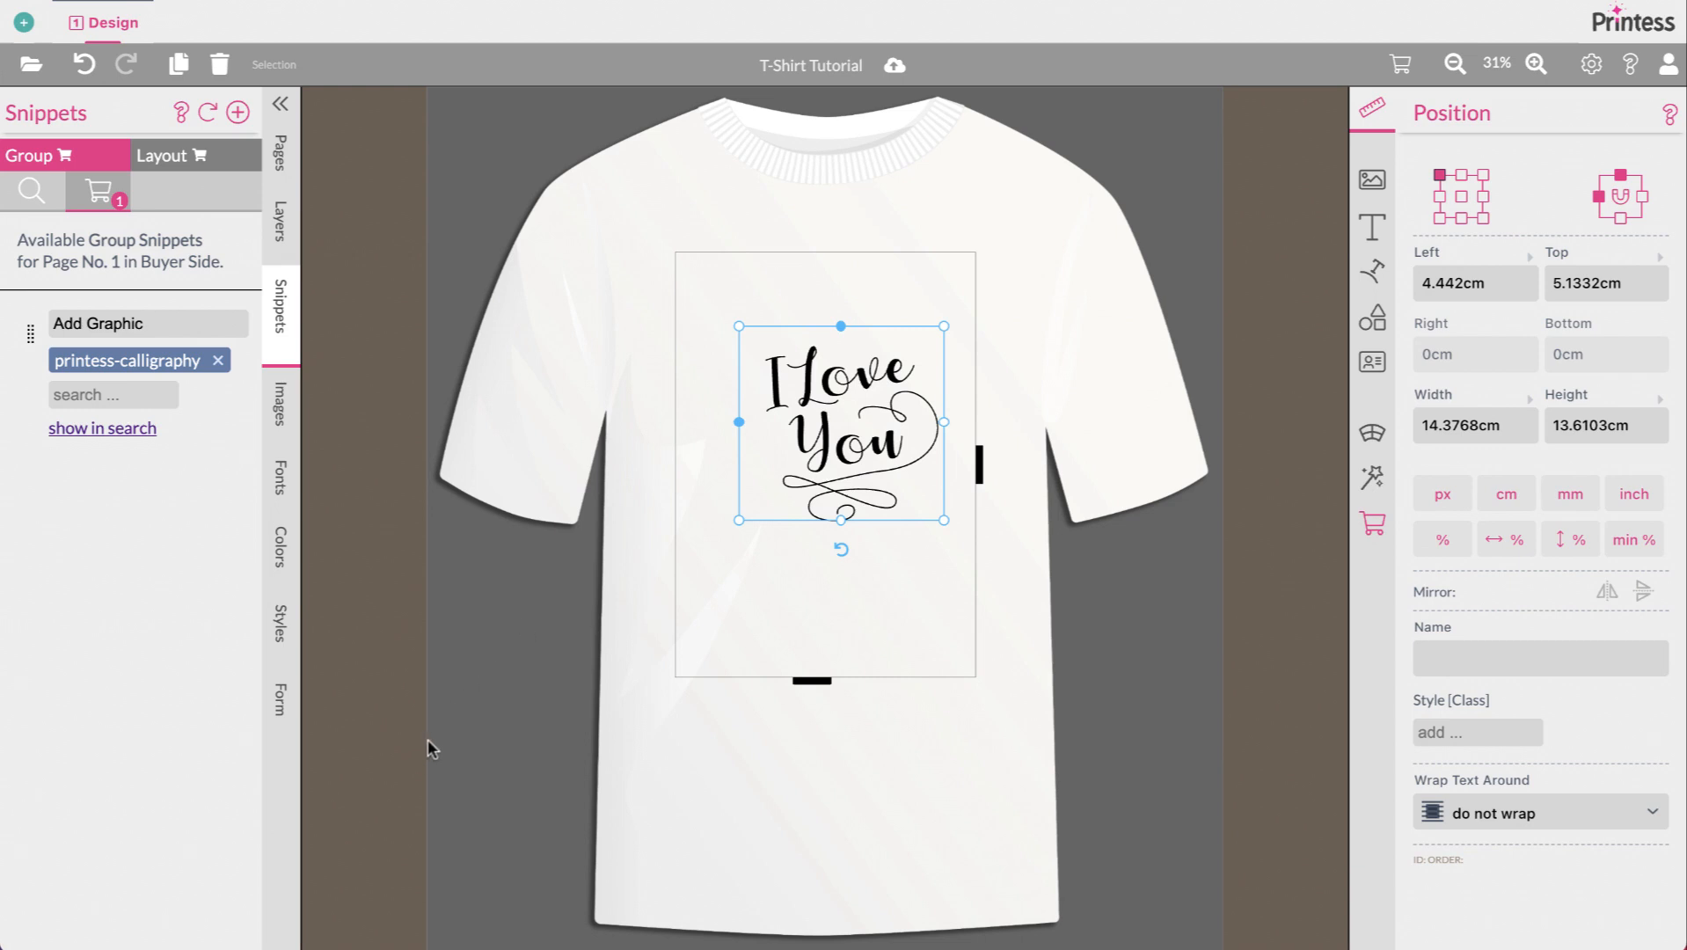
Step: Unlock the BACKGROUND layer and duplicate its T-shirt image in place
left_click(283, 227)
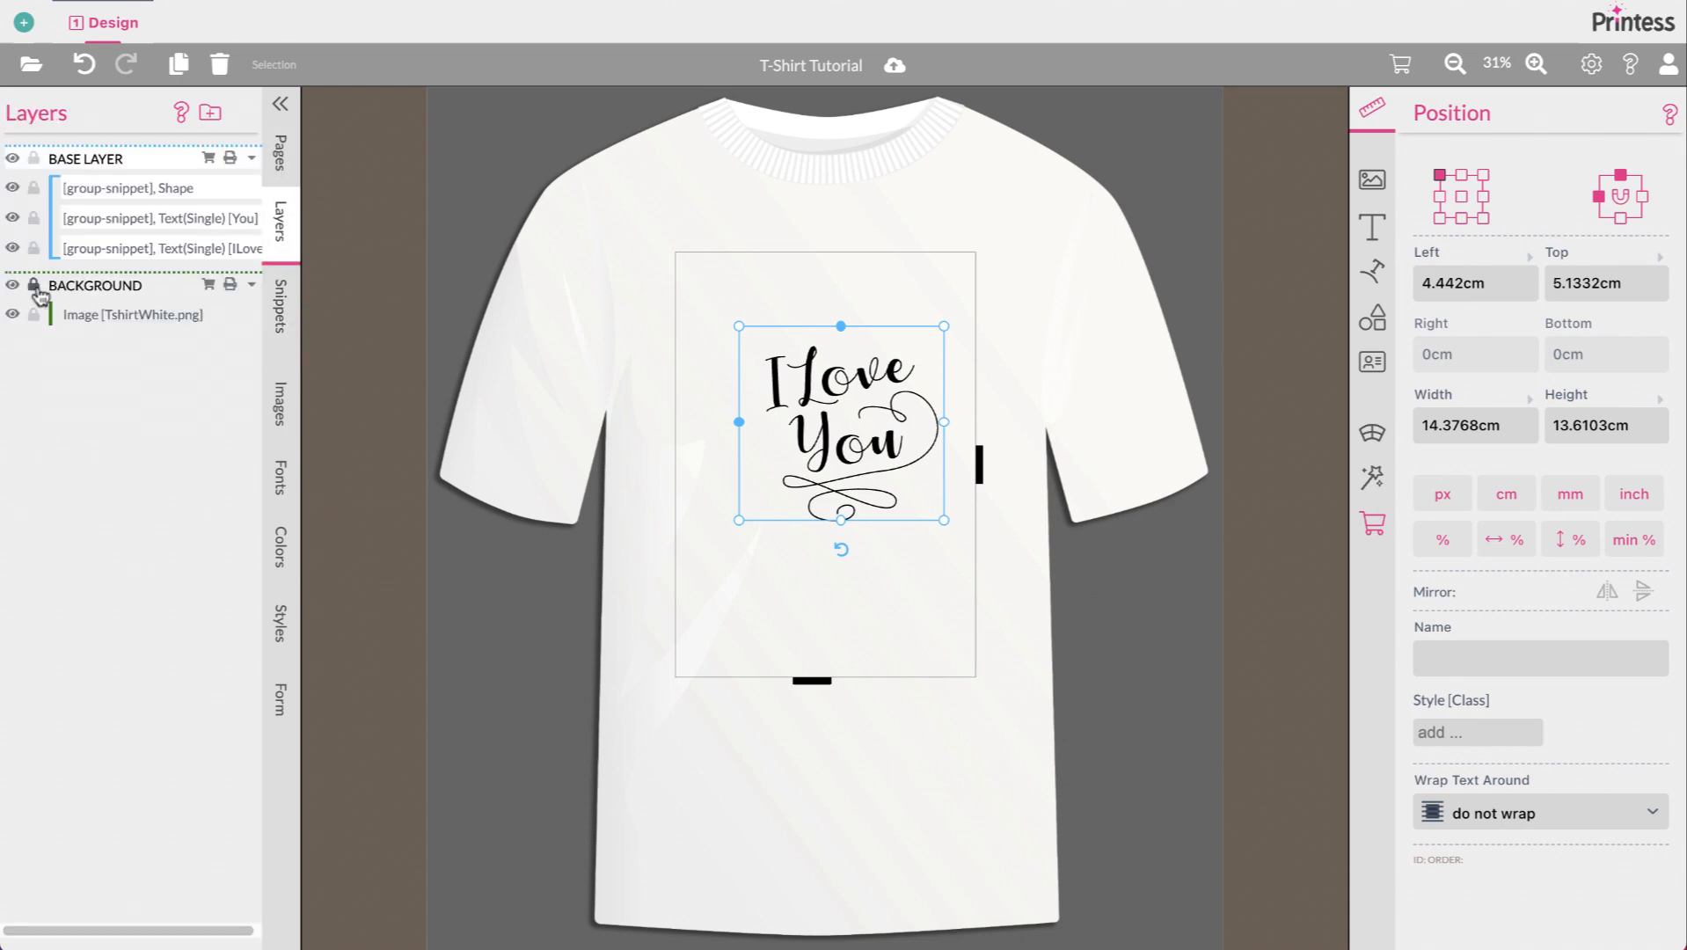
left_click(509, 317)
left_click(616, 348)
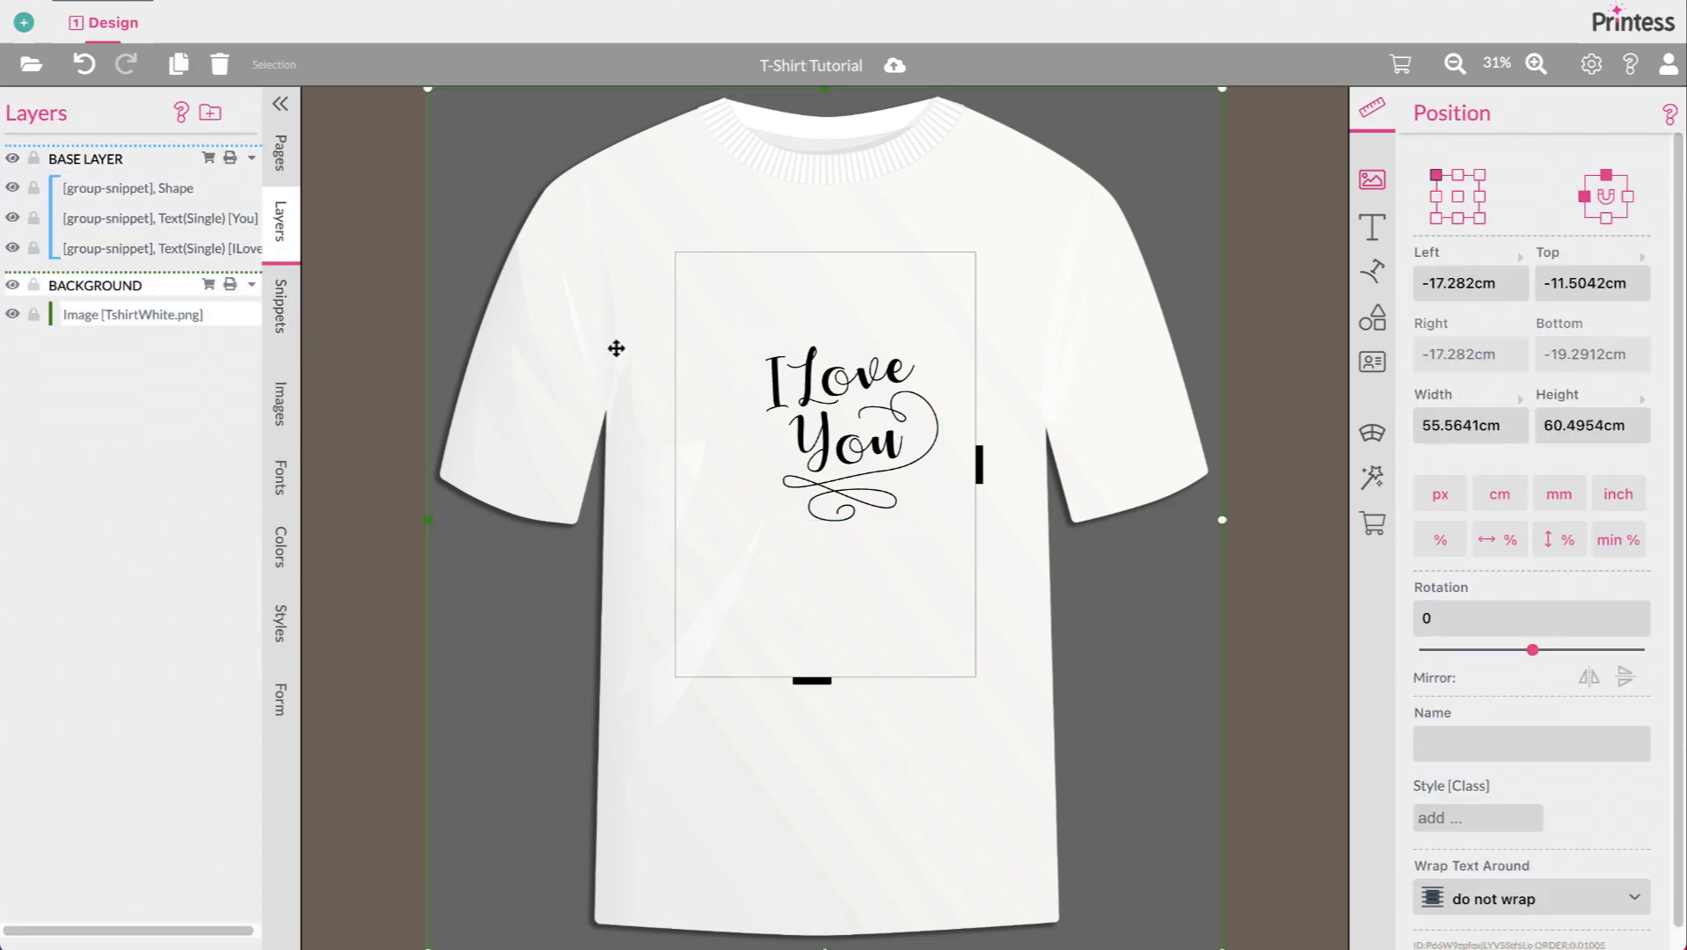
right_click(615, 348)
left_click(690, 540)
right_click(612, 438)
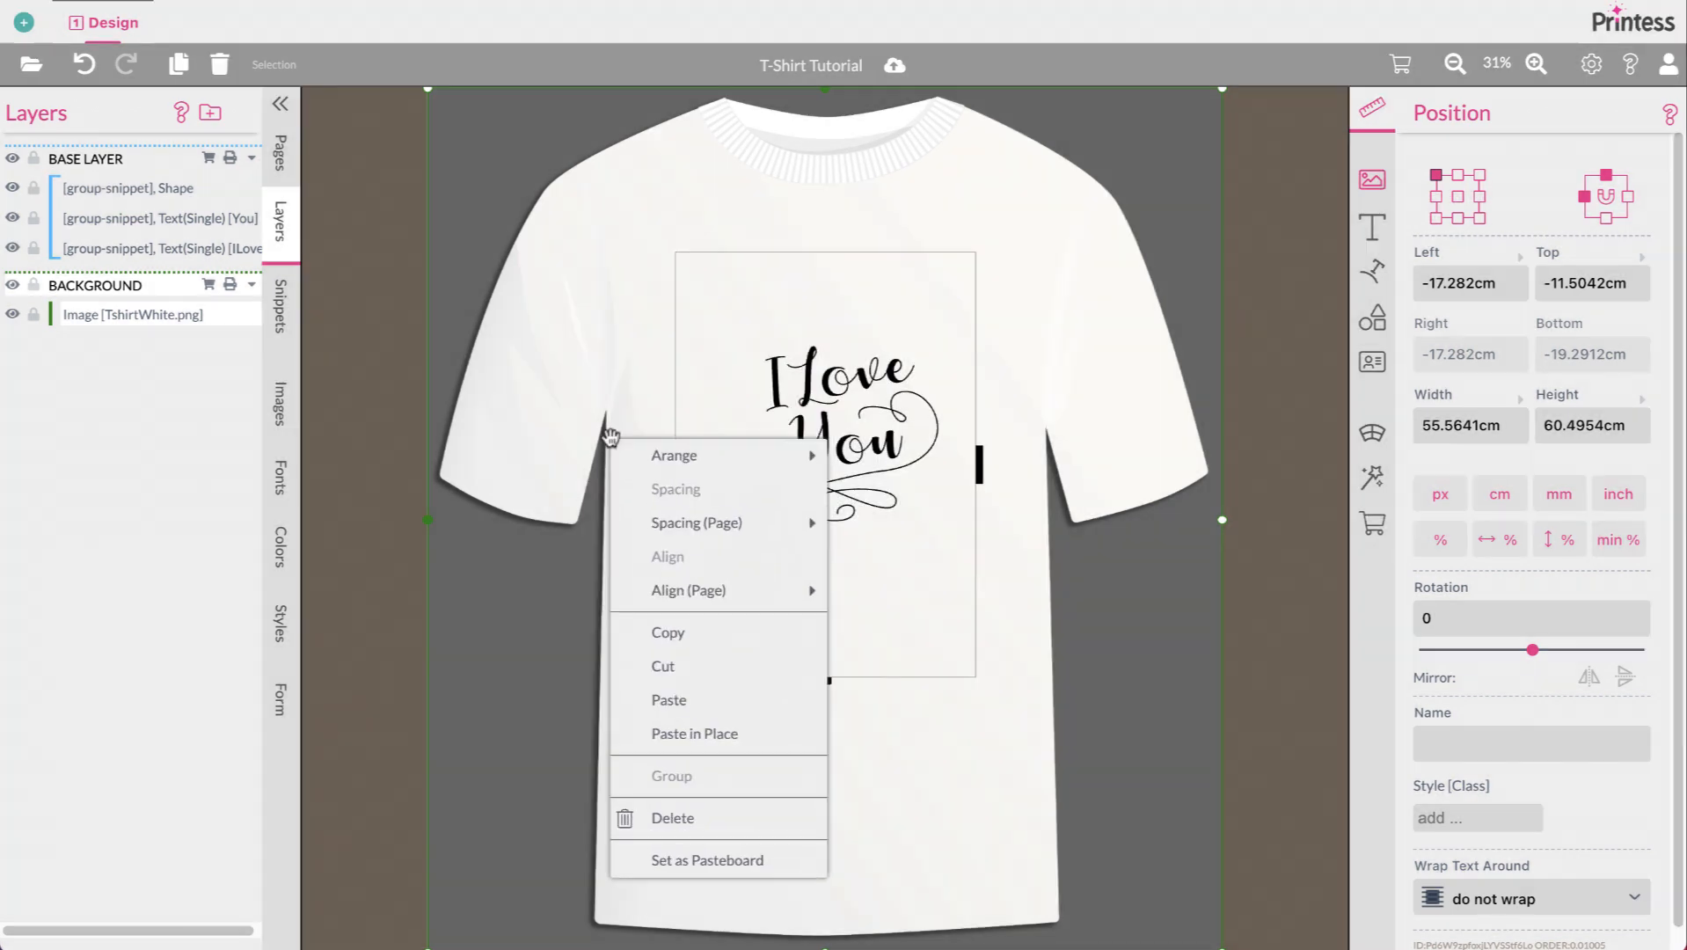
left_click(699, 733)
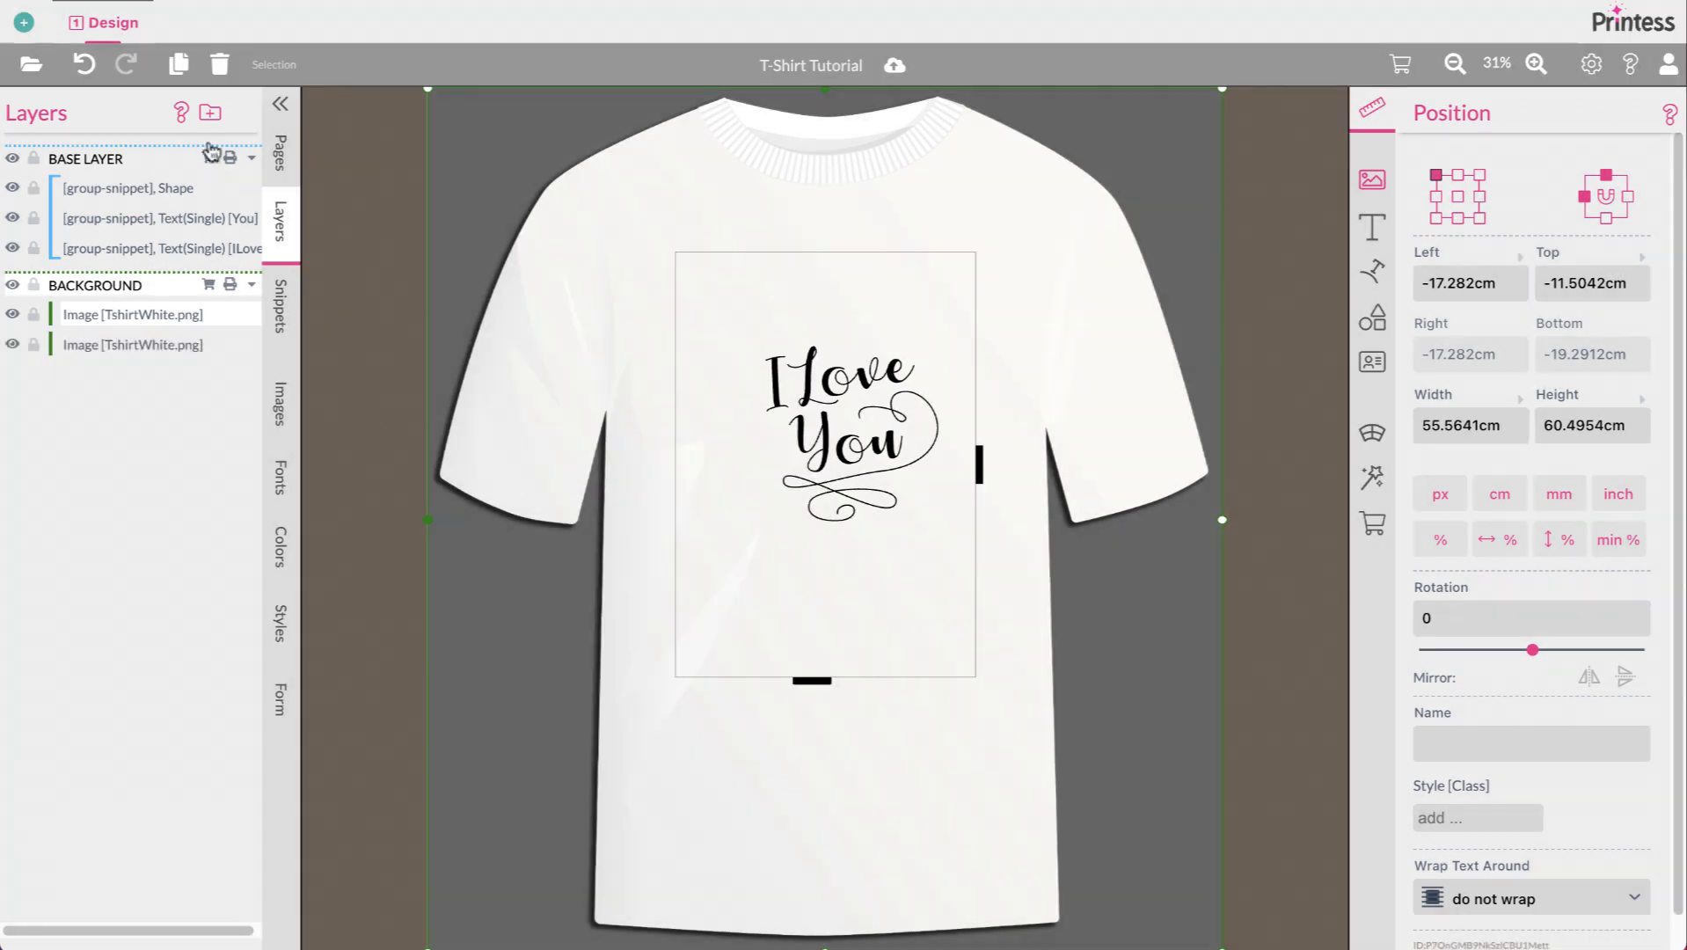
Step: Create a layer named TOP above the BASE LAYER and move the duplicated T-shirt image into it
left_click(213, 115)
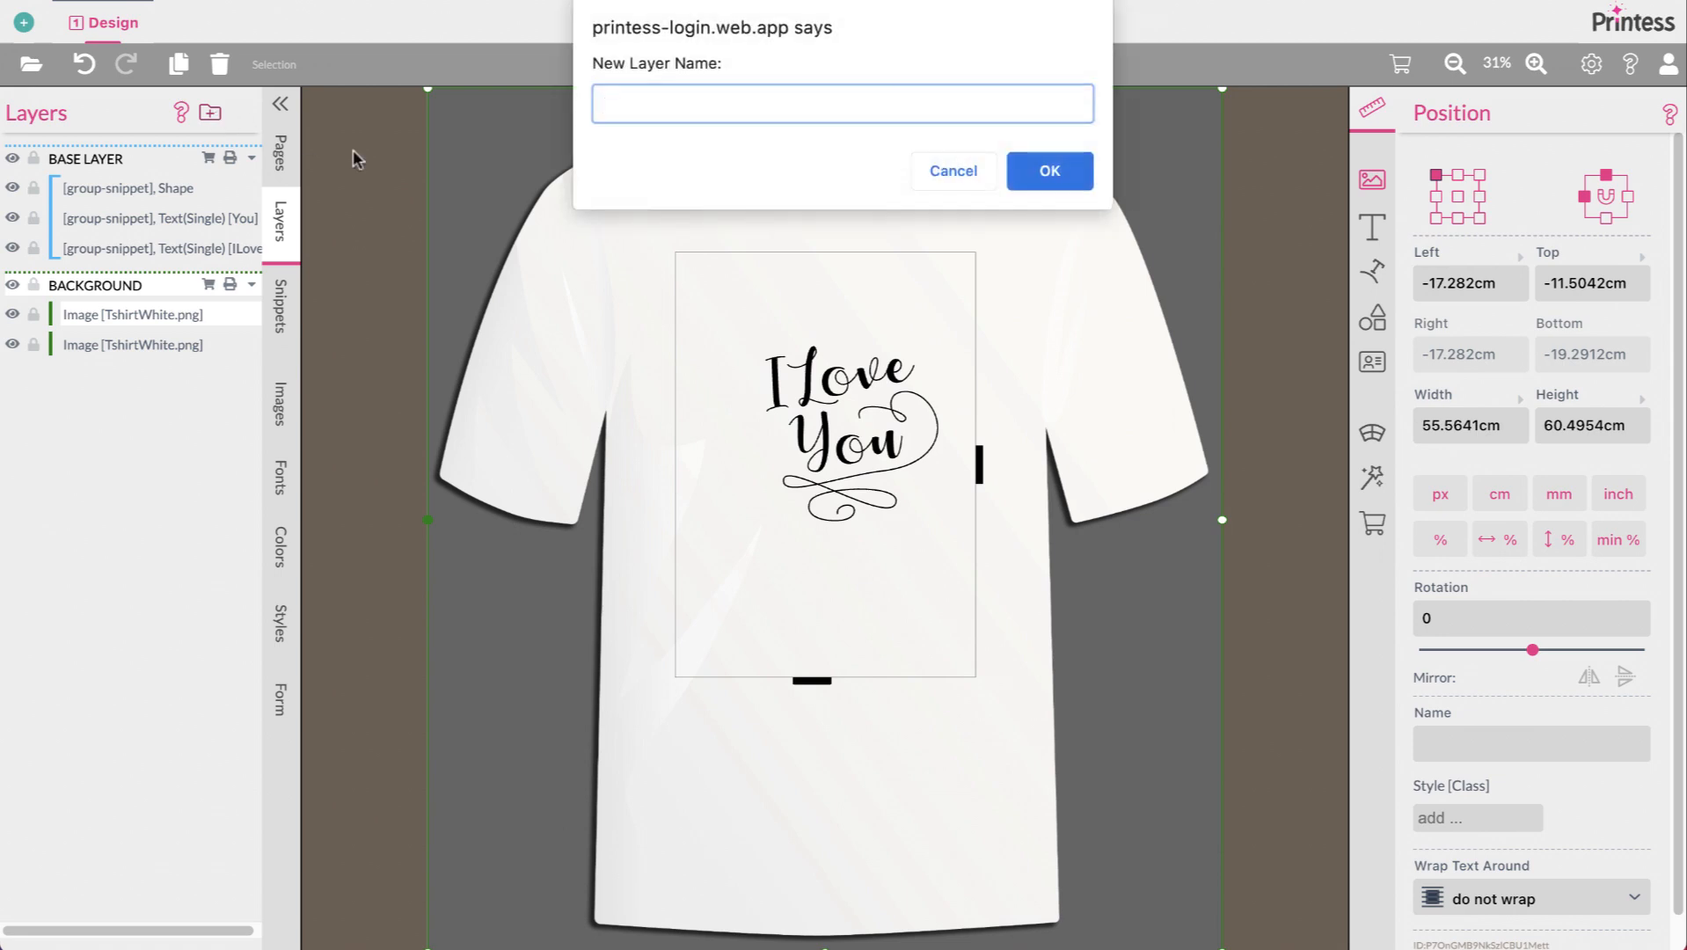
type("TOP")
key("Return")
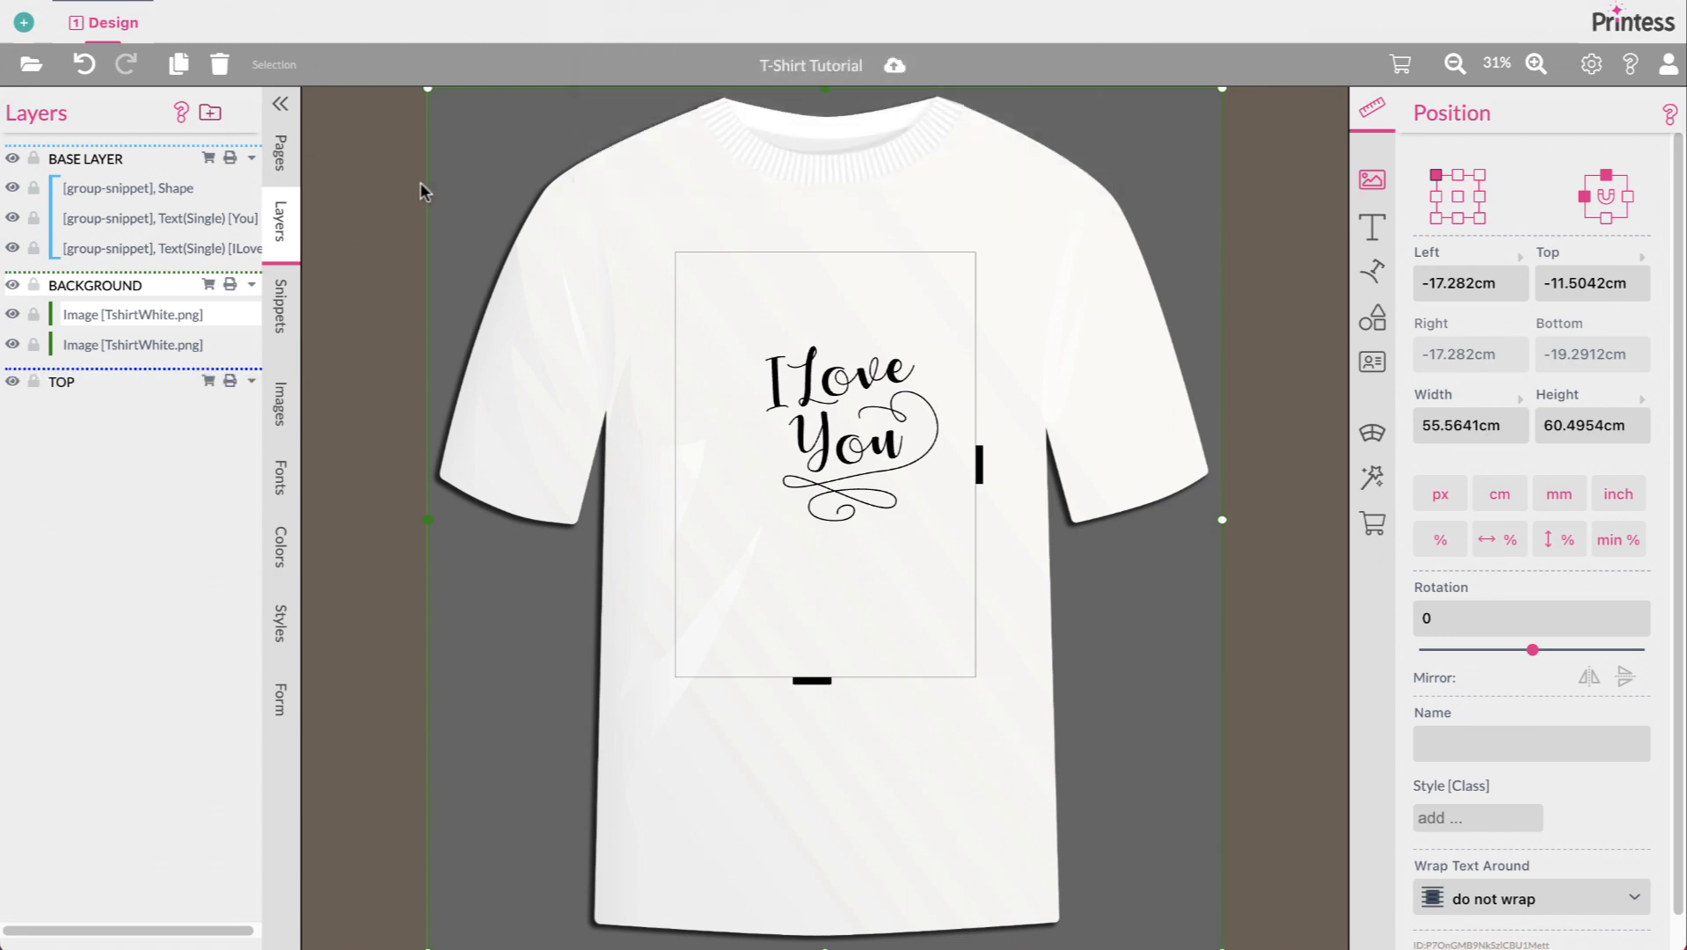
left_click_drag(109, 388, 120, 148)
left_click_drag(118, 357, 89, 159)
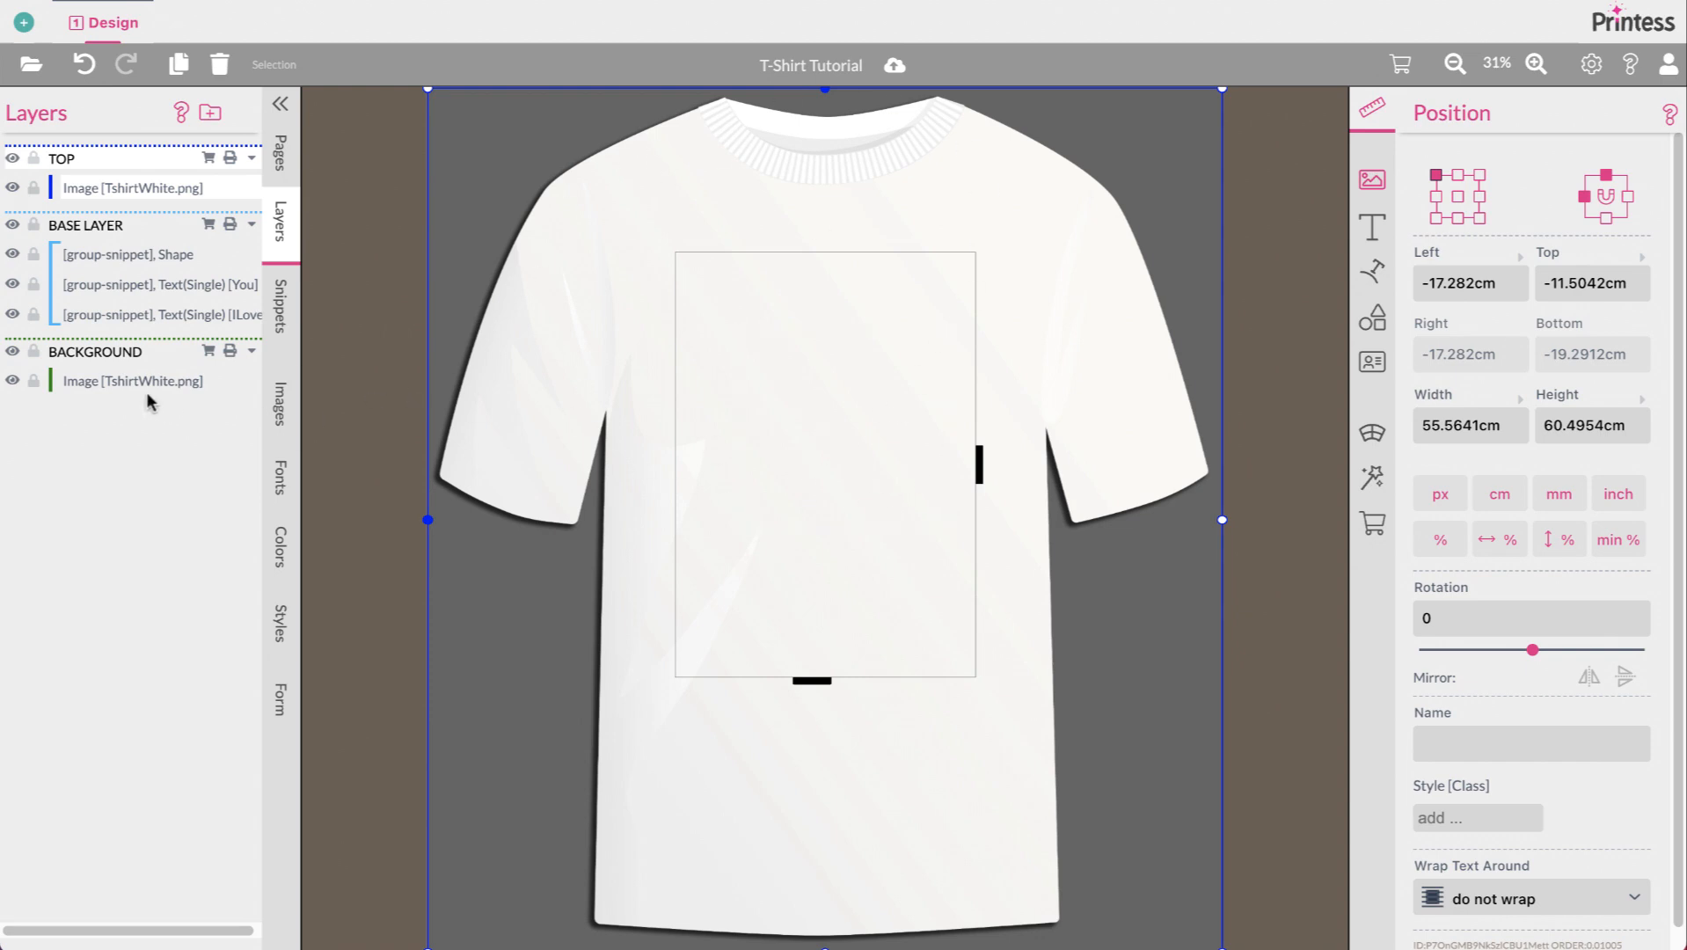
Step: Hide the BACKGROUND layer and crop the TOP layer's T-shirt image to the part left of the print area
left_click(13, 353)
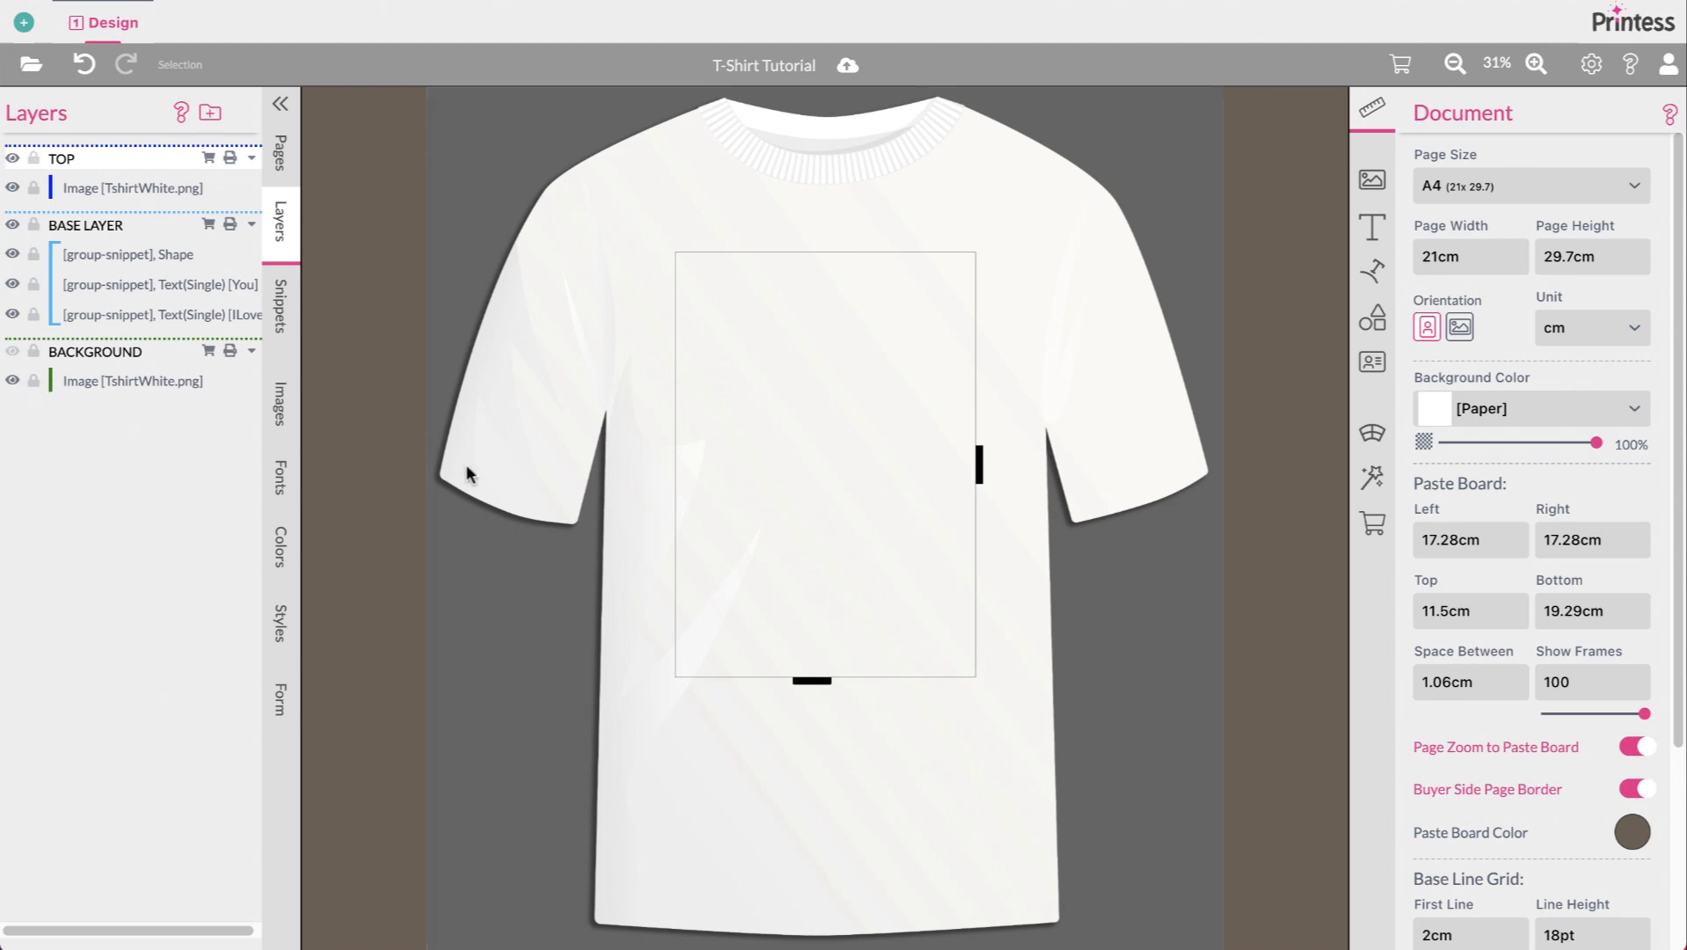
left_click(928, 563)
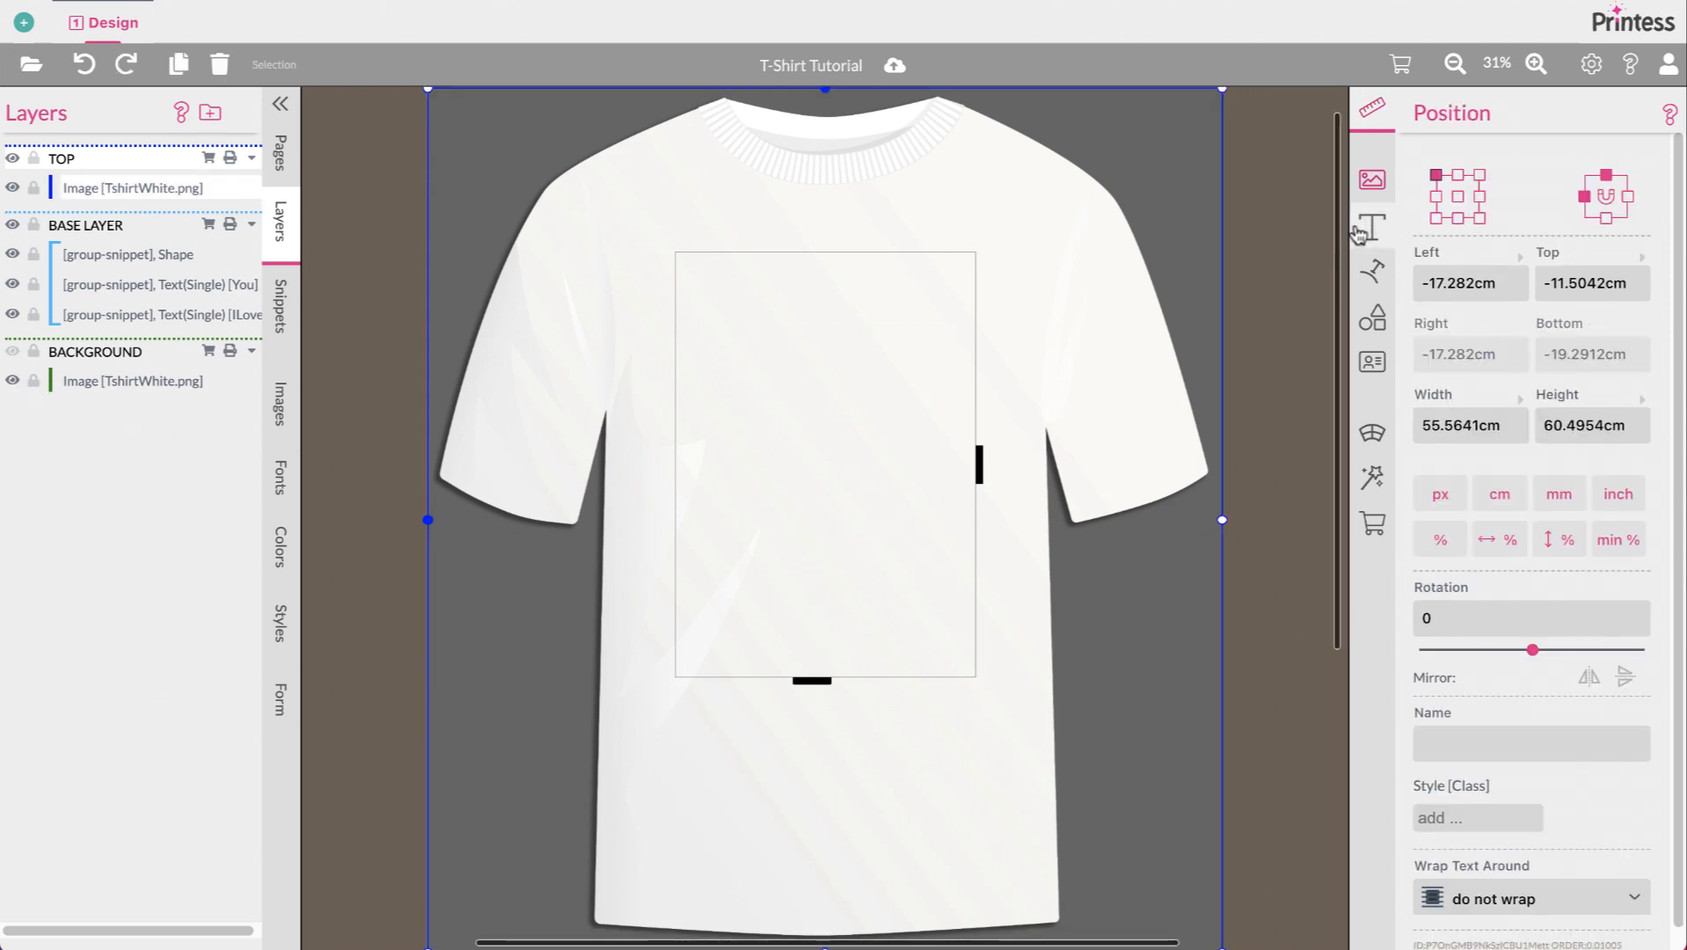
left_click(1373, 183)
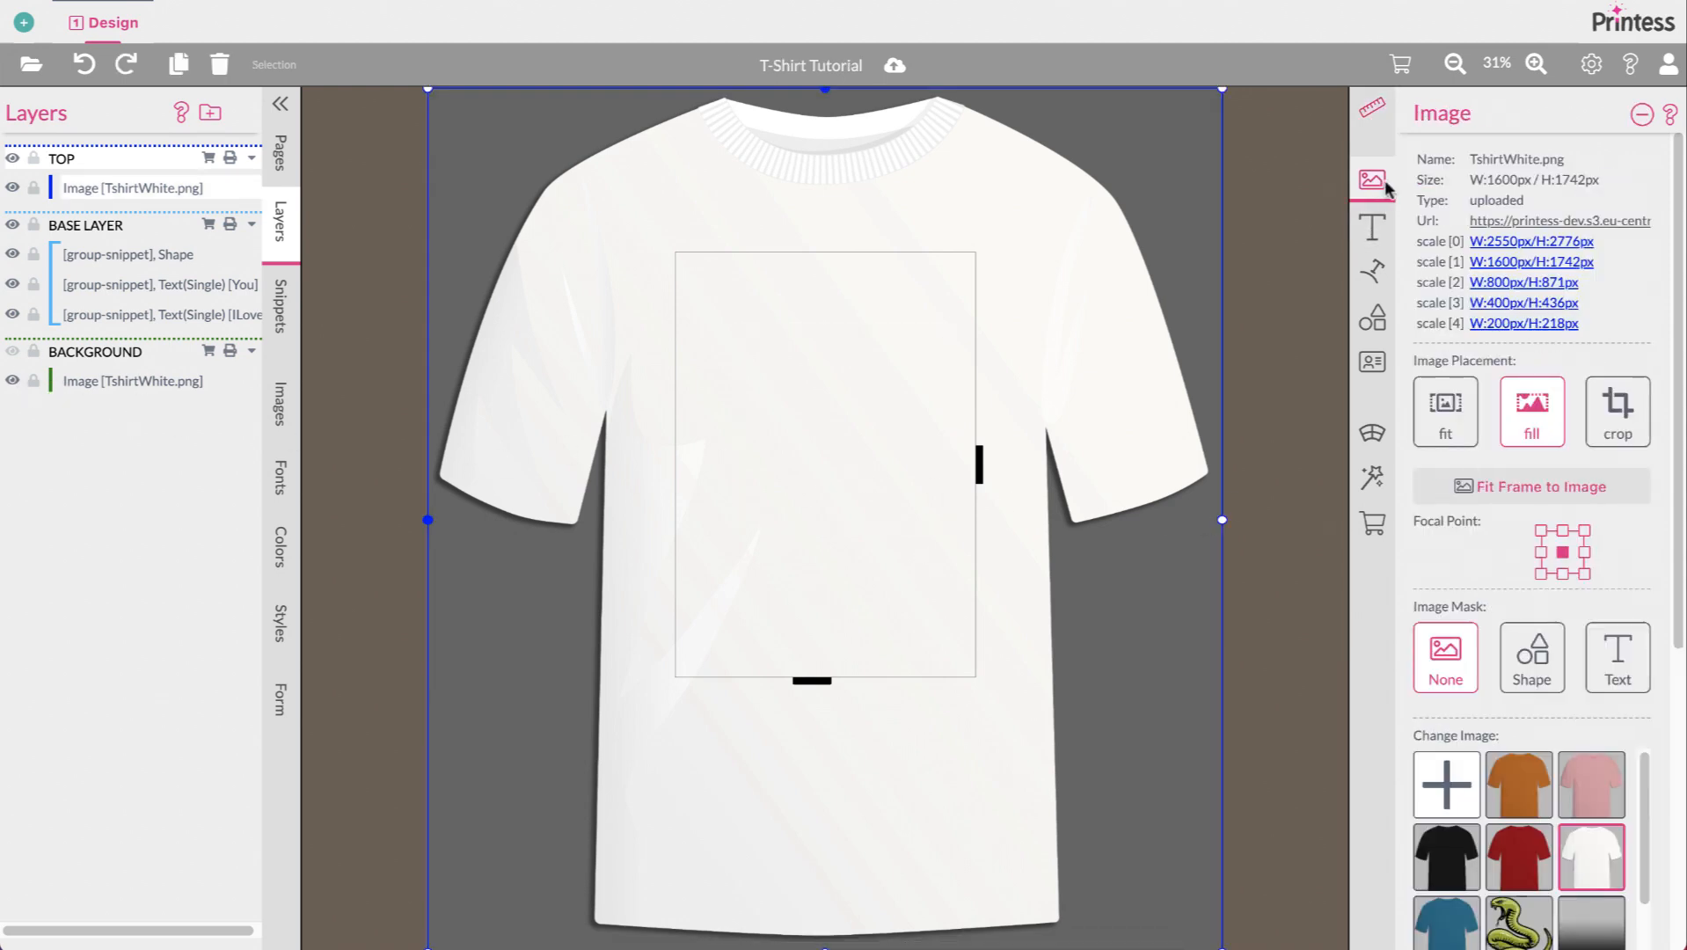
left_click(1636, 422)
left_click_drag(1219, 522, 682, 520)
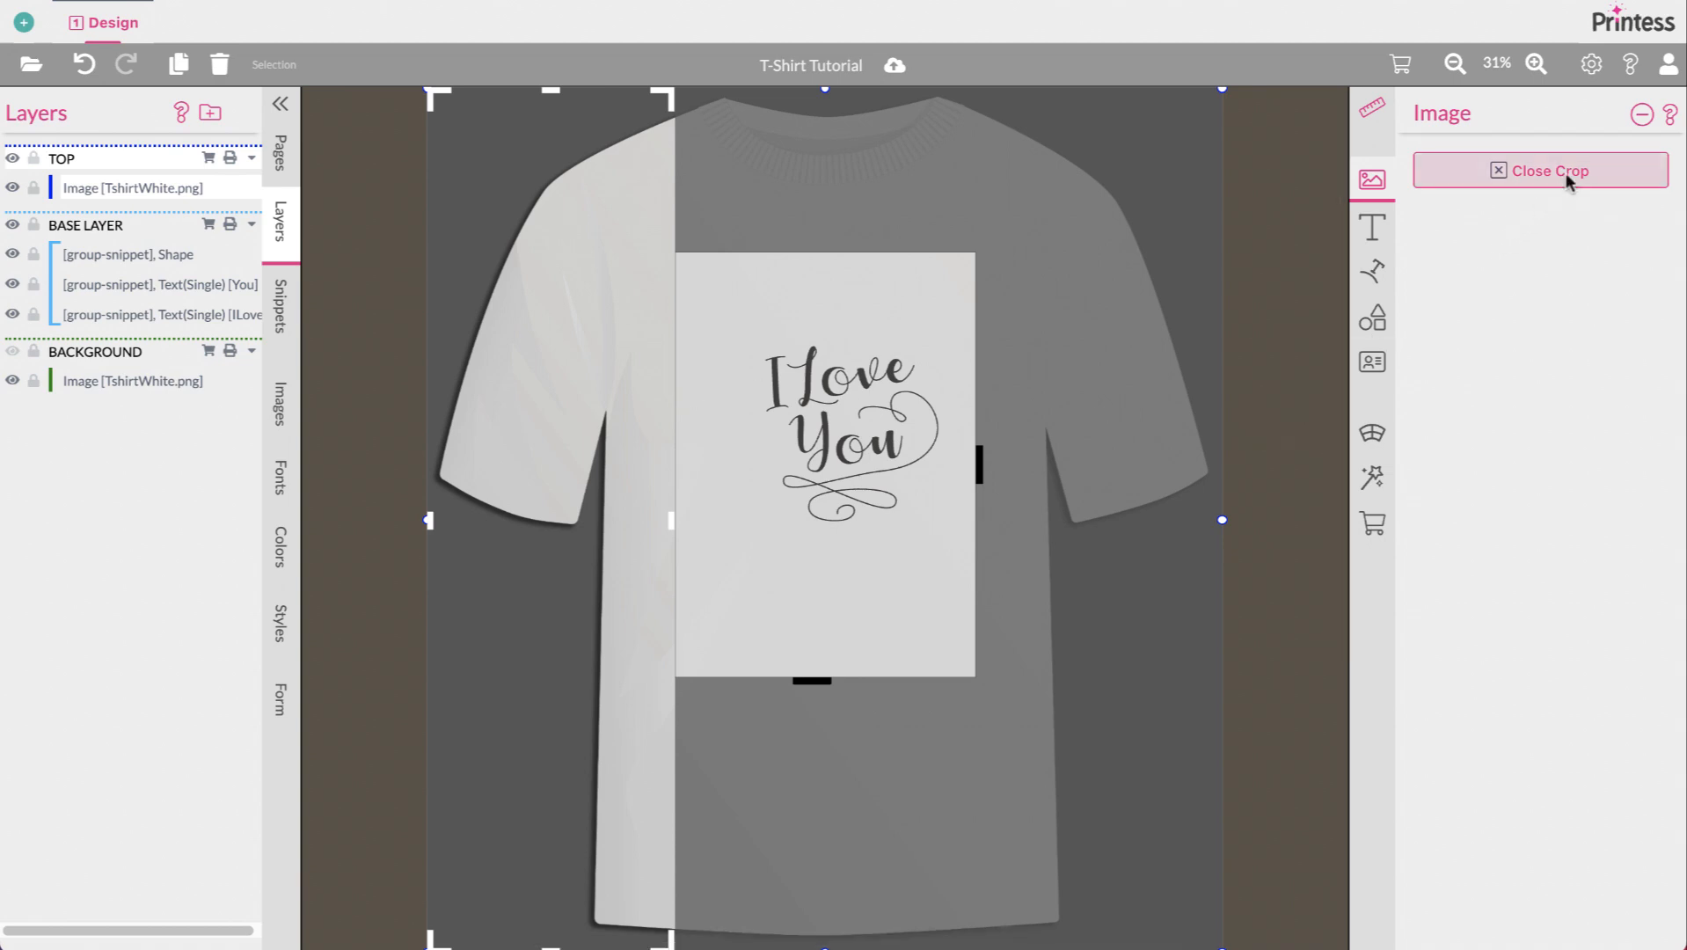
left_click(1461, 174)
left_click(400, 382)
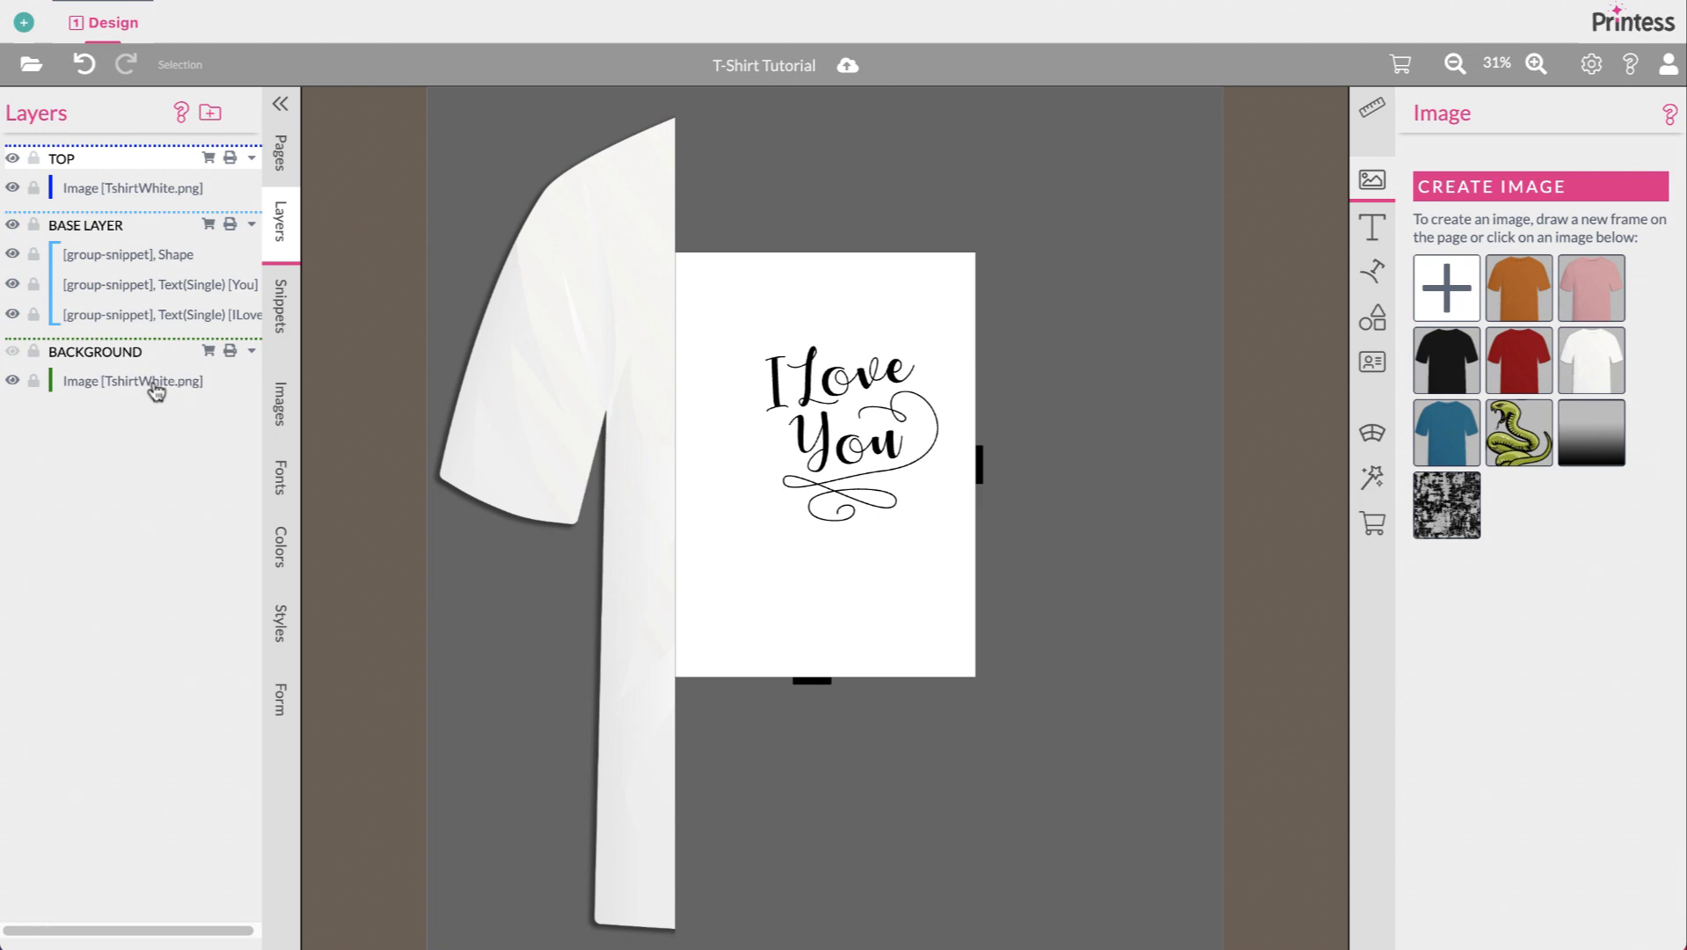
Step: Show the BACKGROUND layer, duplicate its T-shirt image in place three times and move the copies to the TOP layer
left_click(13, 352)
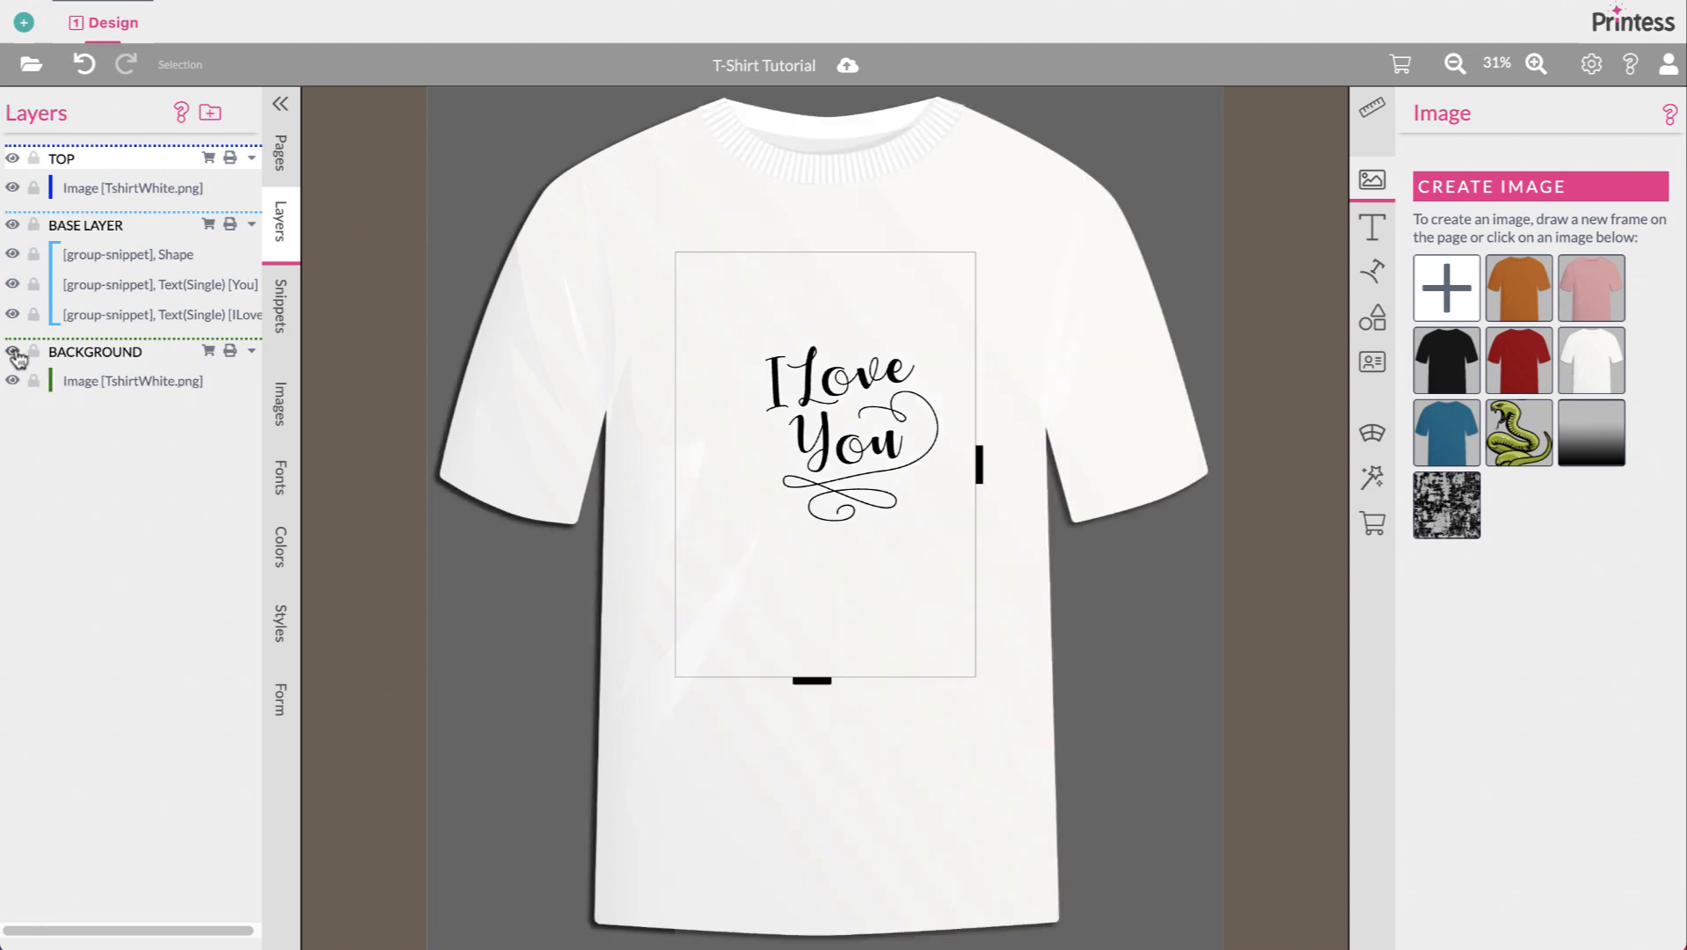
left_click(98, 387)
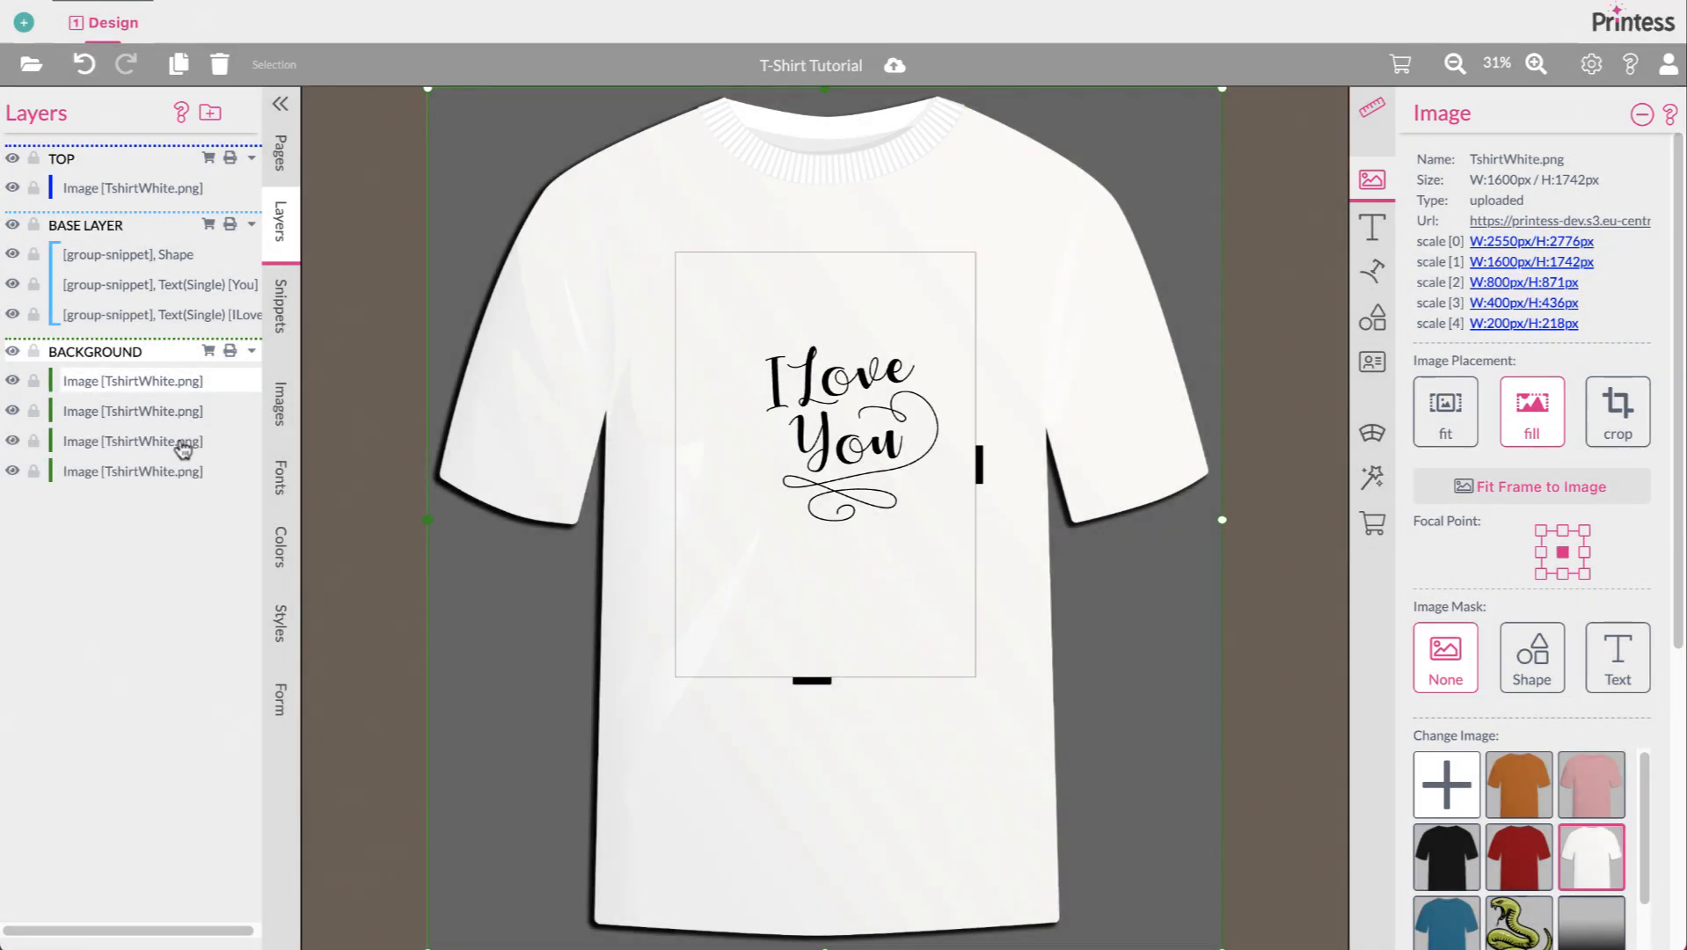
left_click(183, 445)
left_click_drag(176, 385, 171, 192)
Step: Hide the BACKGROUND layer and crop the second T-shirt image in the TOP layer to the part right of the print area
left_click(103, 439)
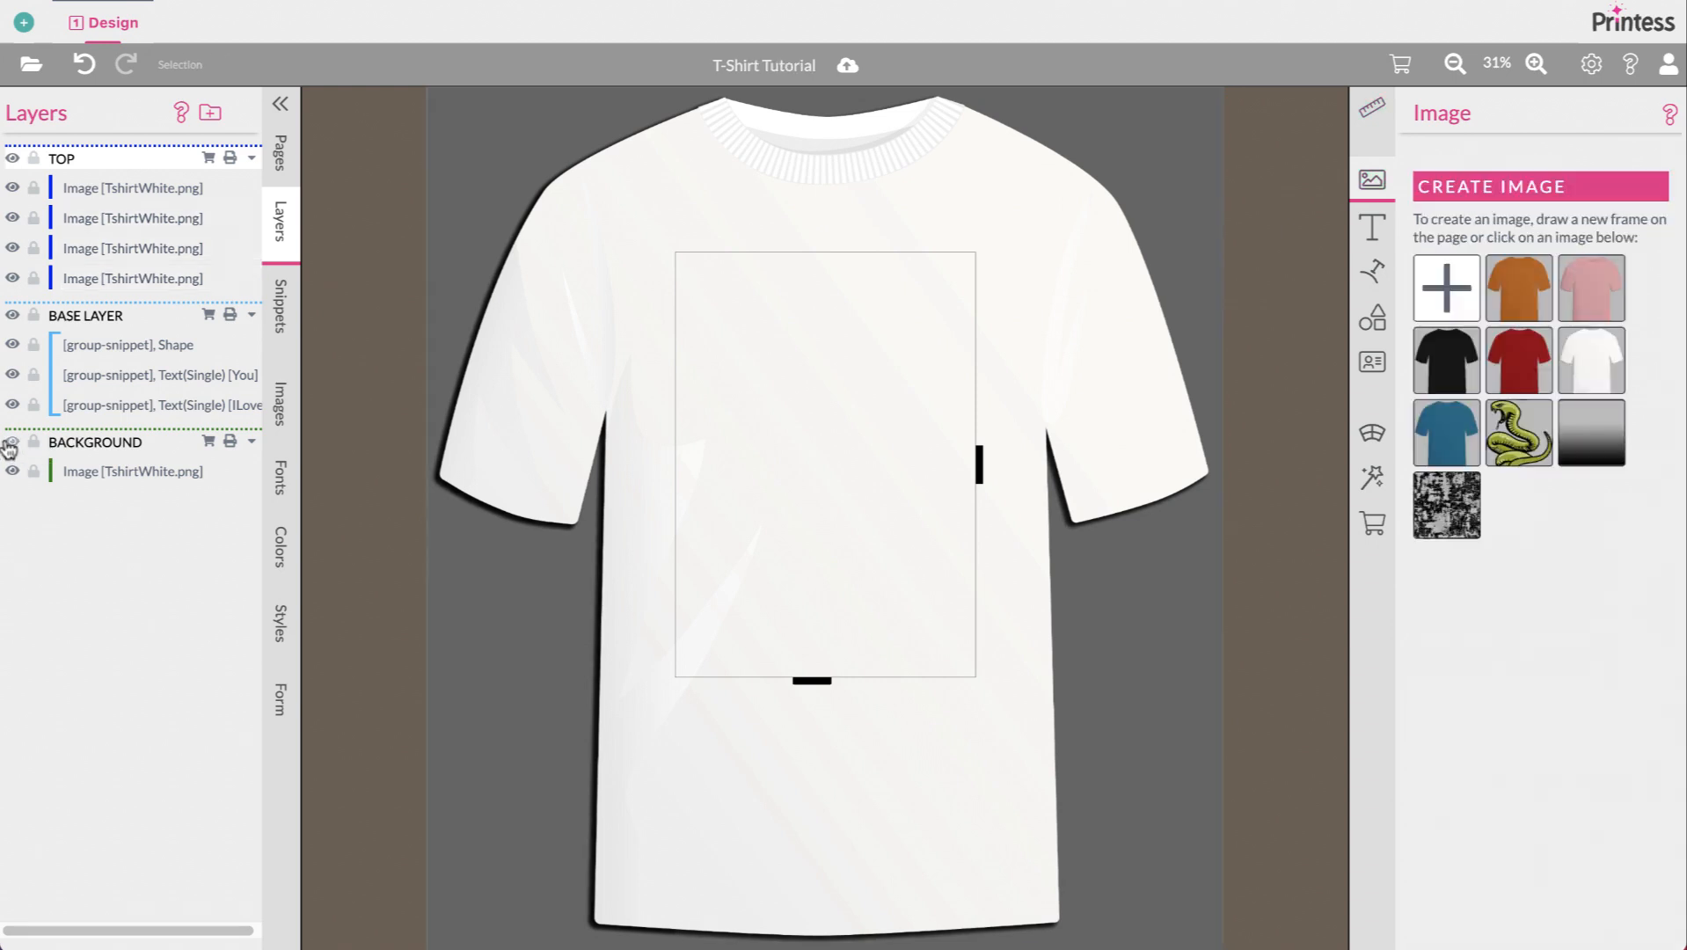
left_click(214, 220)
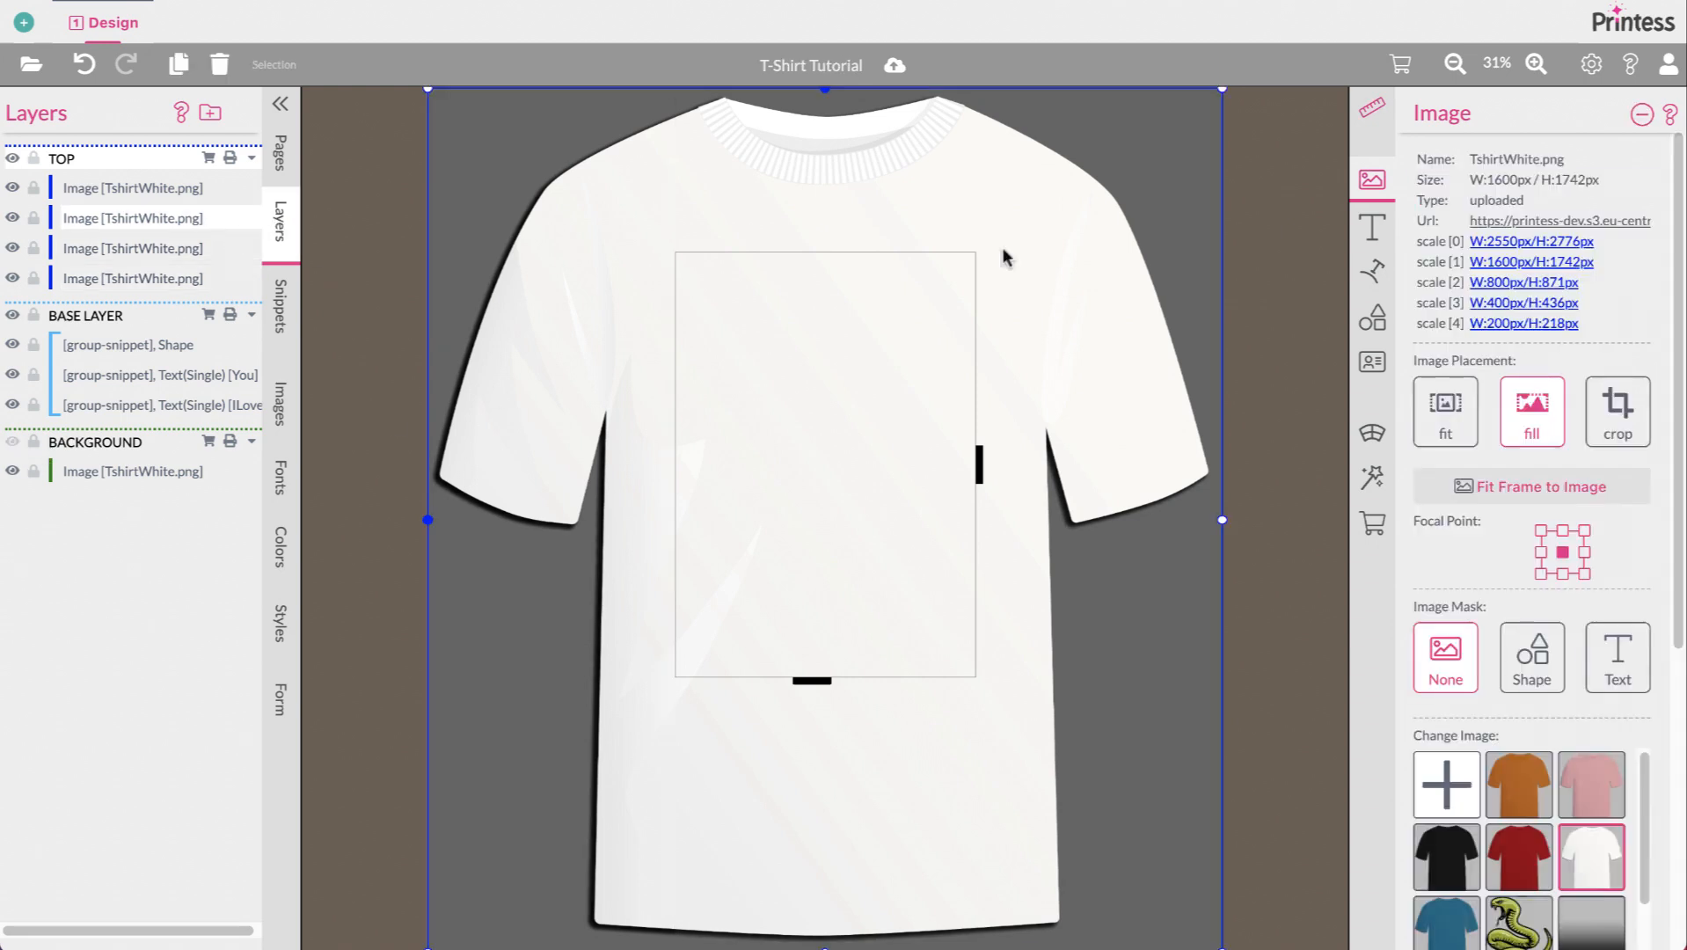
left_click(1617, 406)
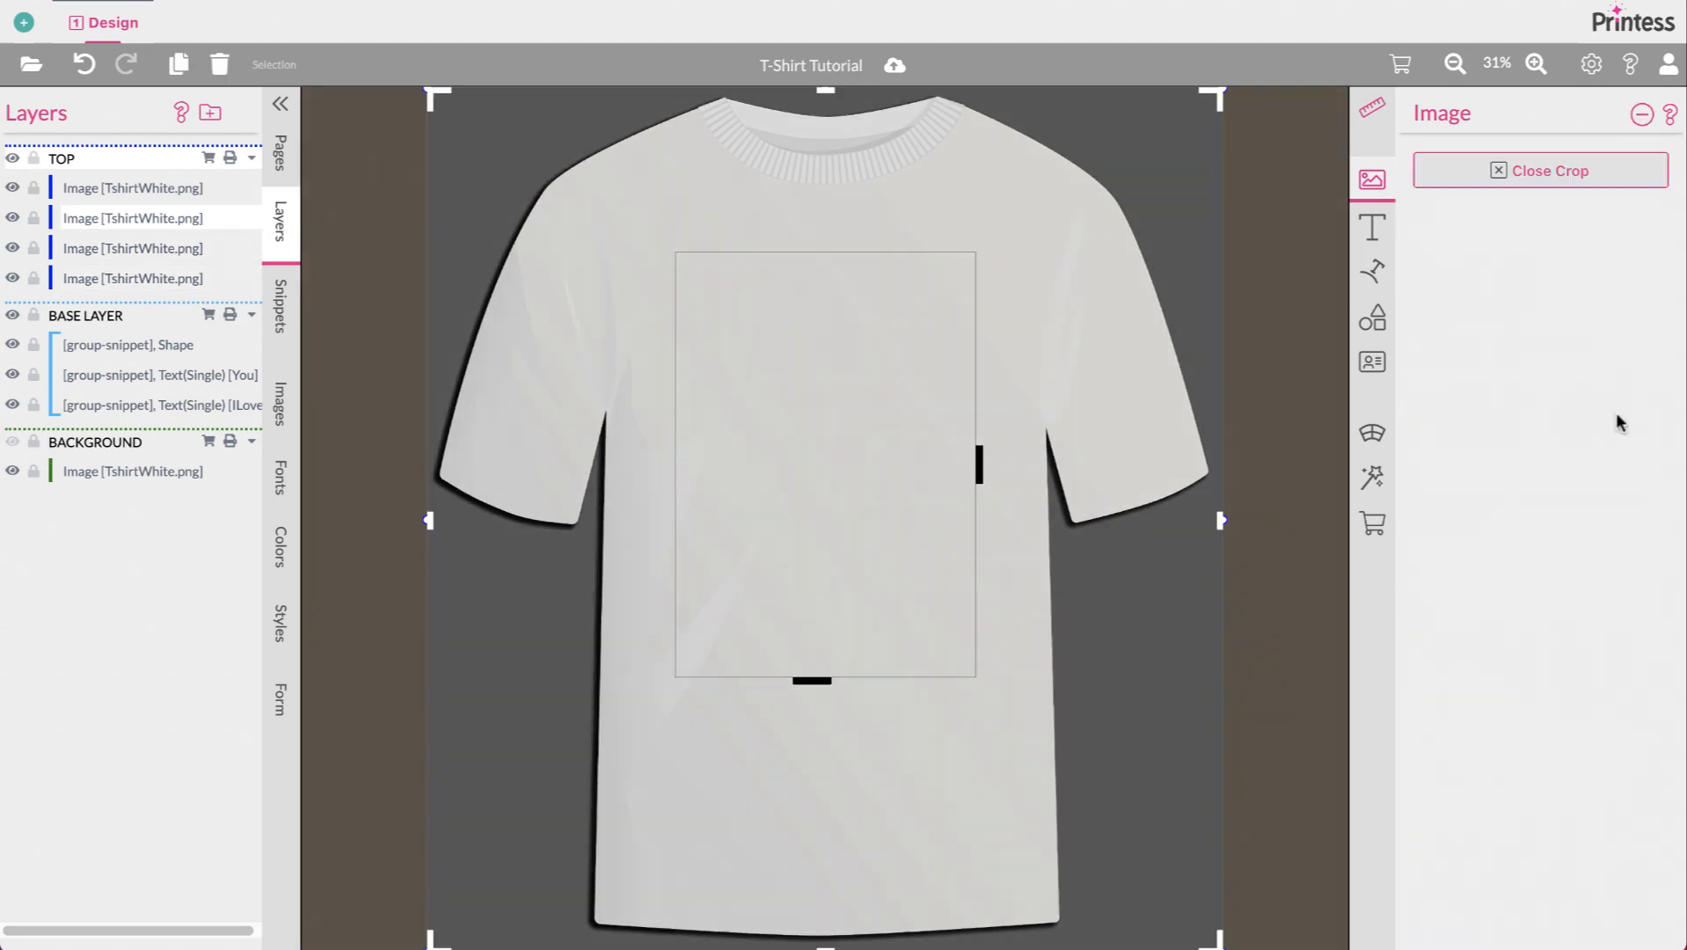
left_click_drag(429, 519, 974, 520)
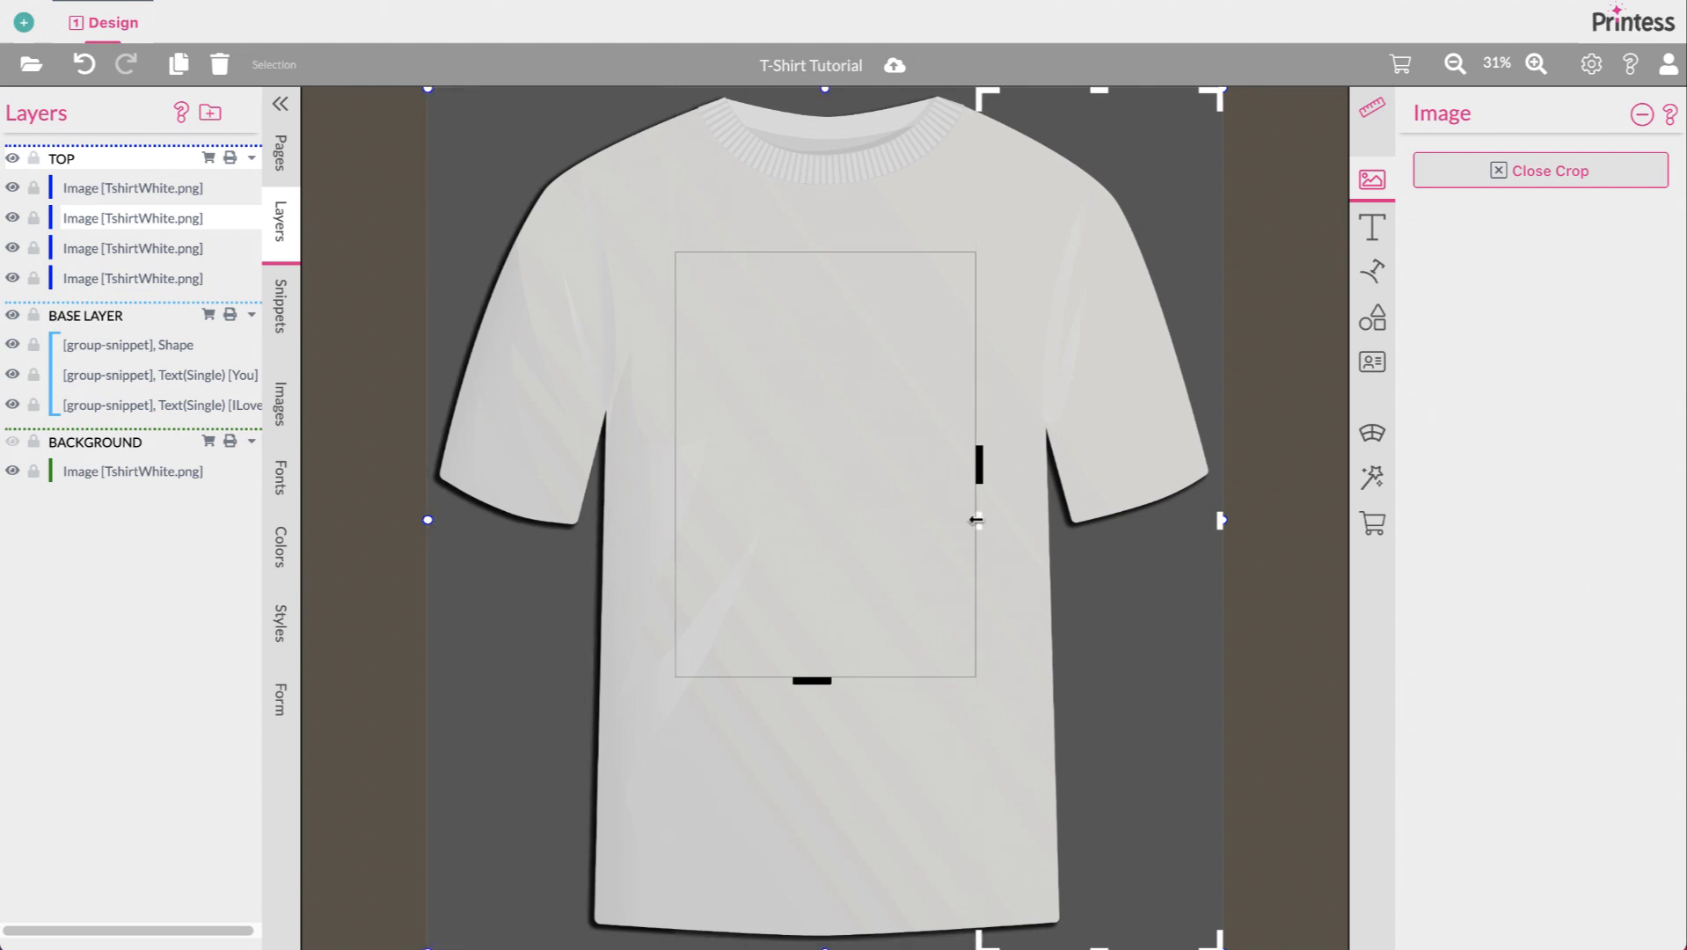
left_click(1532, 170)
key("ctrl+z")
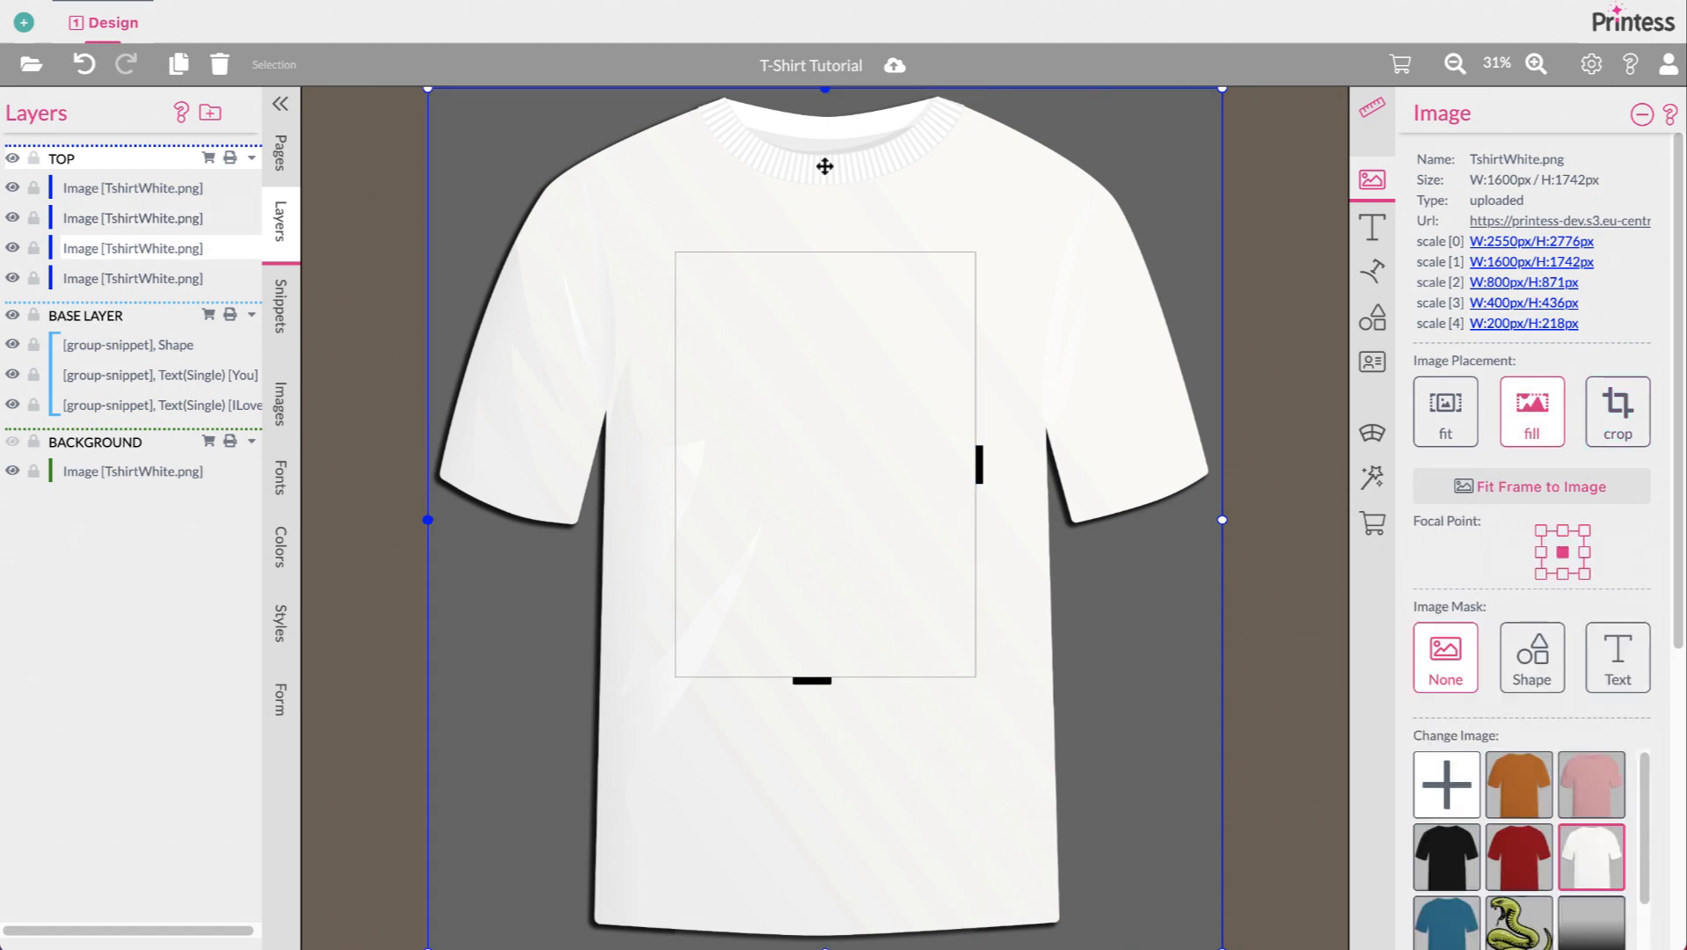
Step: Crop the third T-shirt image in the TOP layer to the part above the print area
scroll(796, 736, "down", 1)
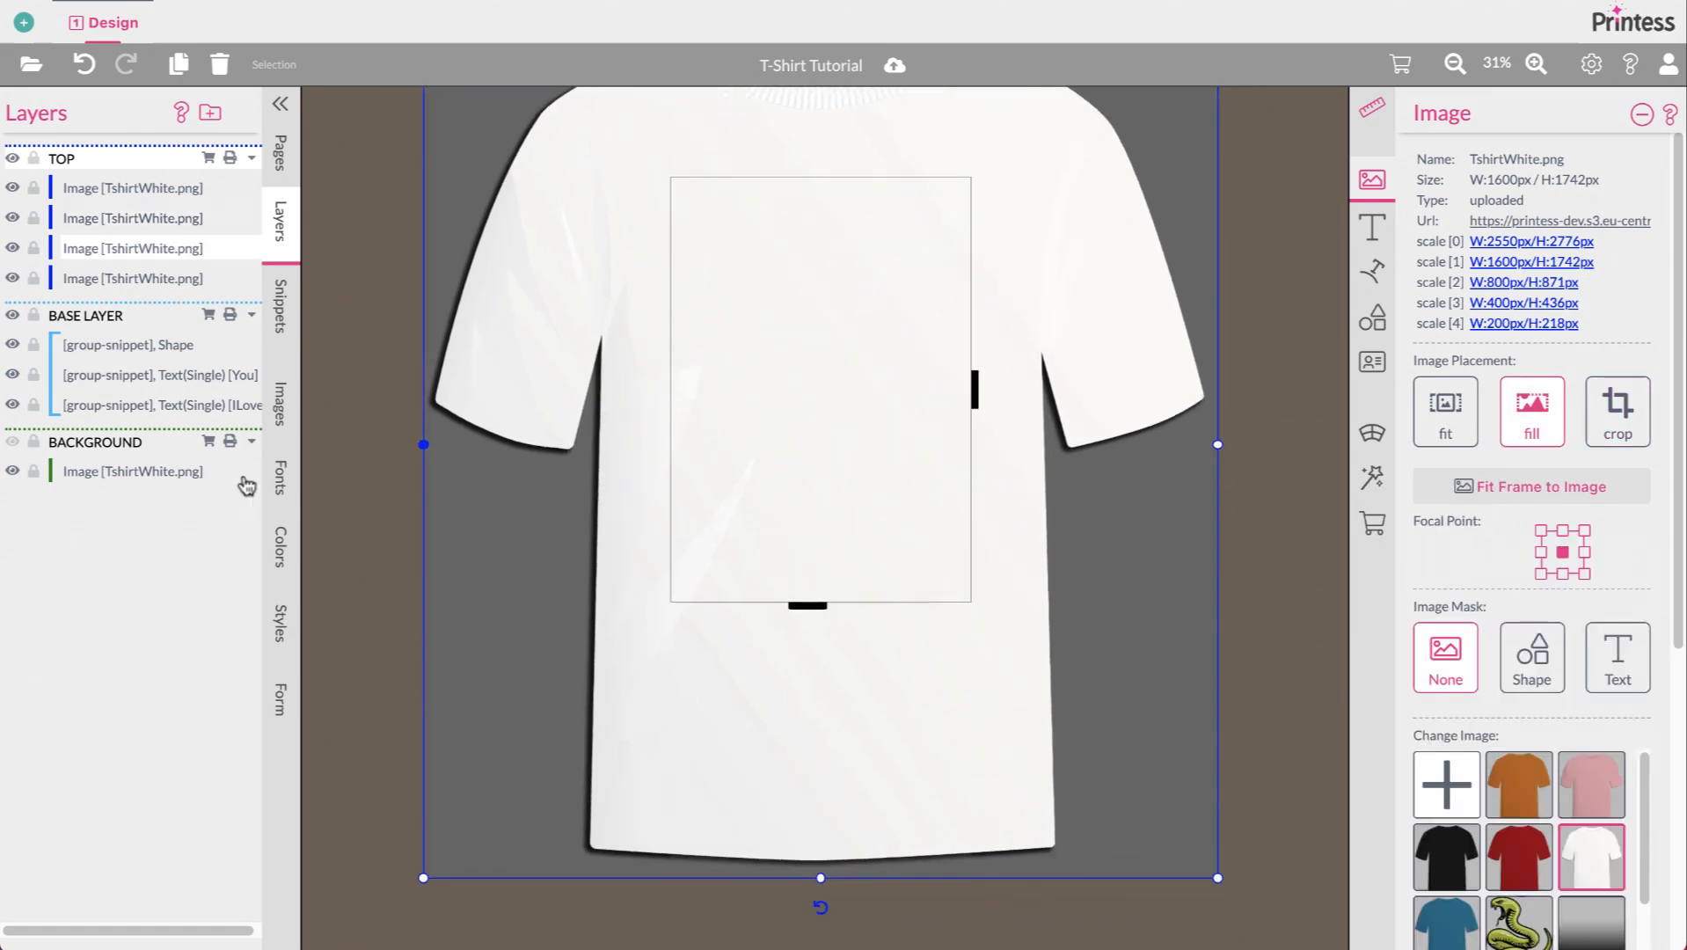
left_click(1618, 406)
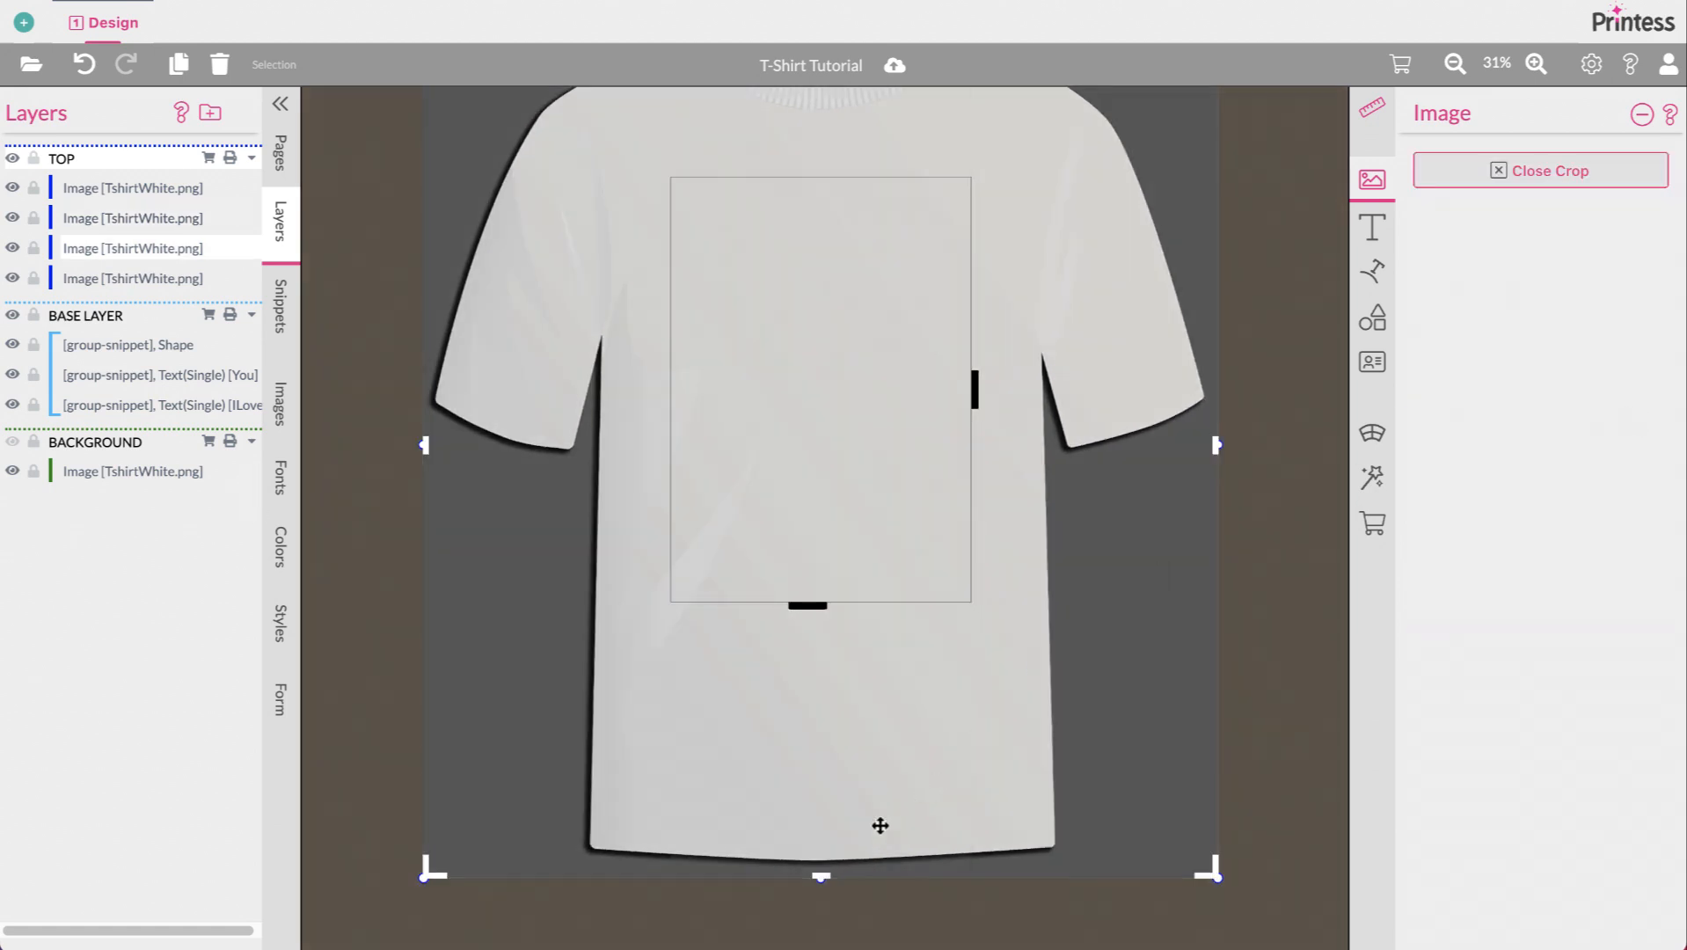
left_click_drag(825, 876, 843, 180)
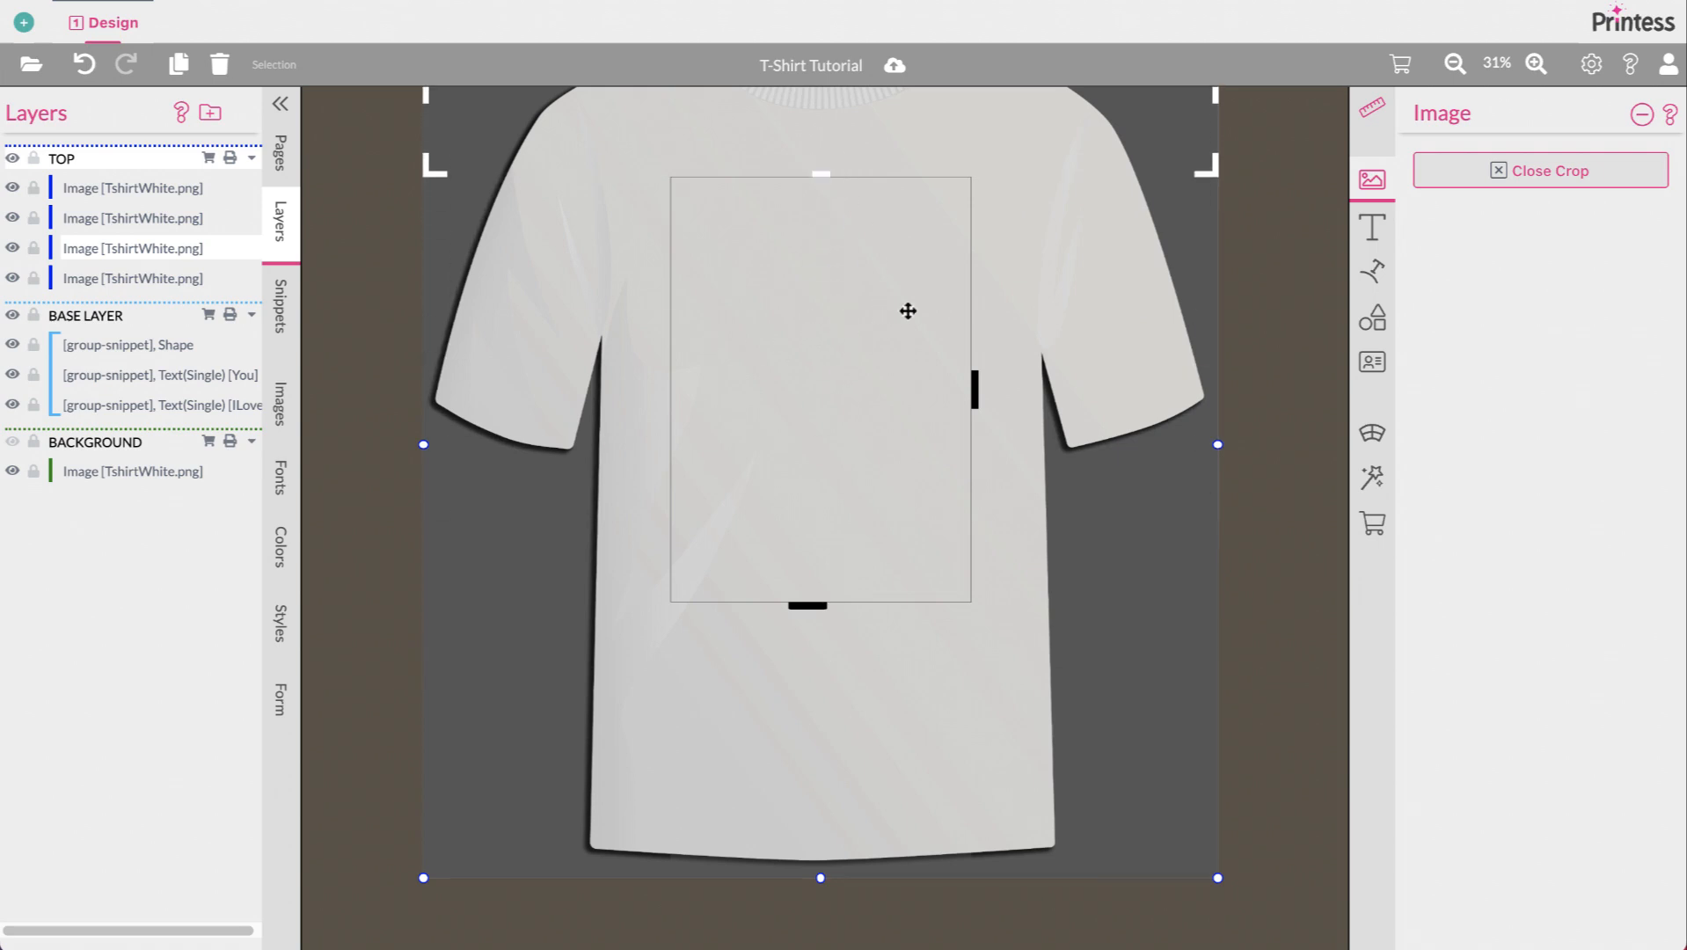
left_click(1541, 173)
Step: Crop the fourth T-shirt image in the TOP layer to the part below the print area and show the BACKGROUND layer
left_click(758, 379)
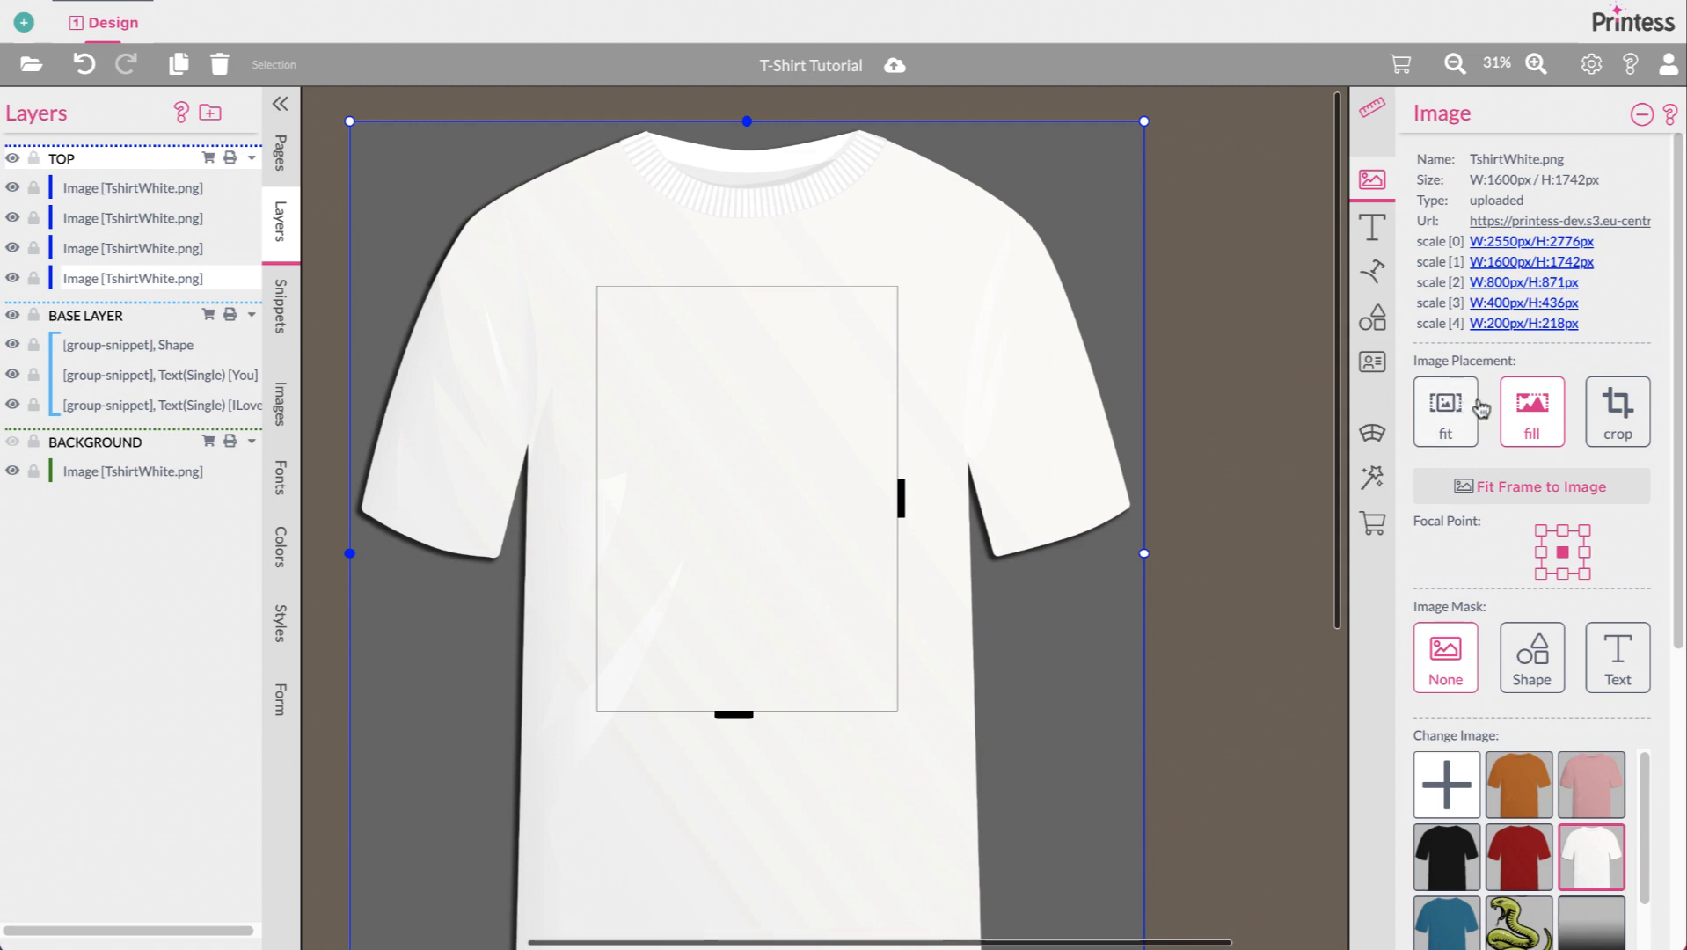
left_click(1595, 414)
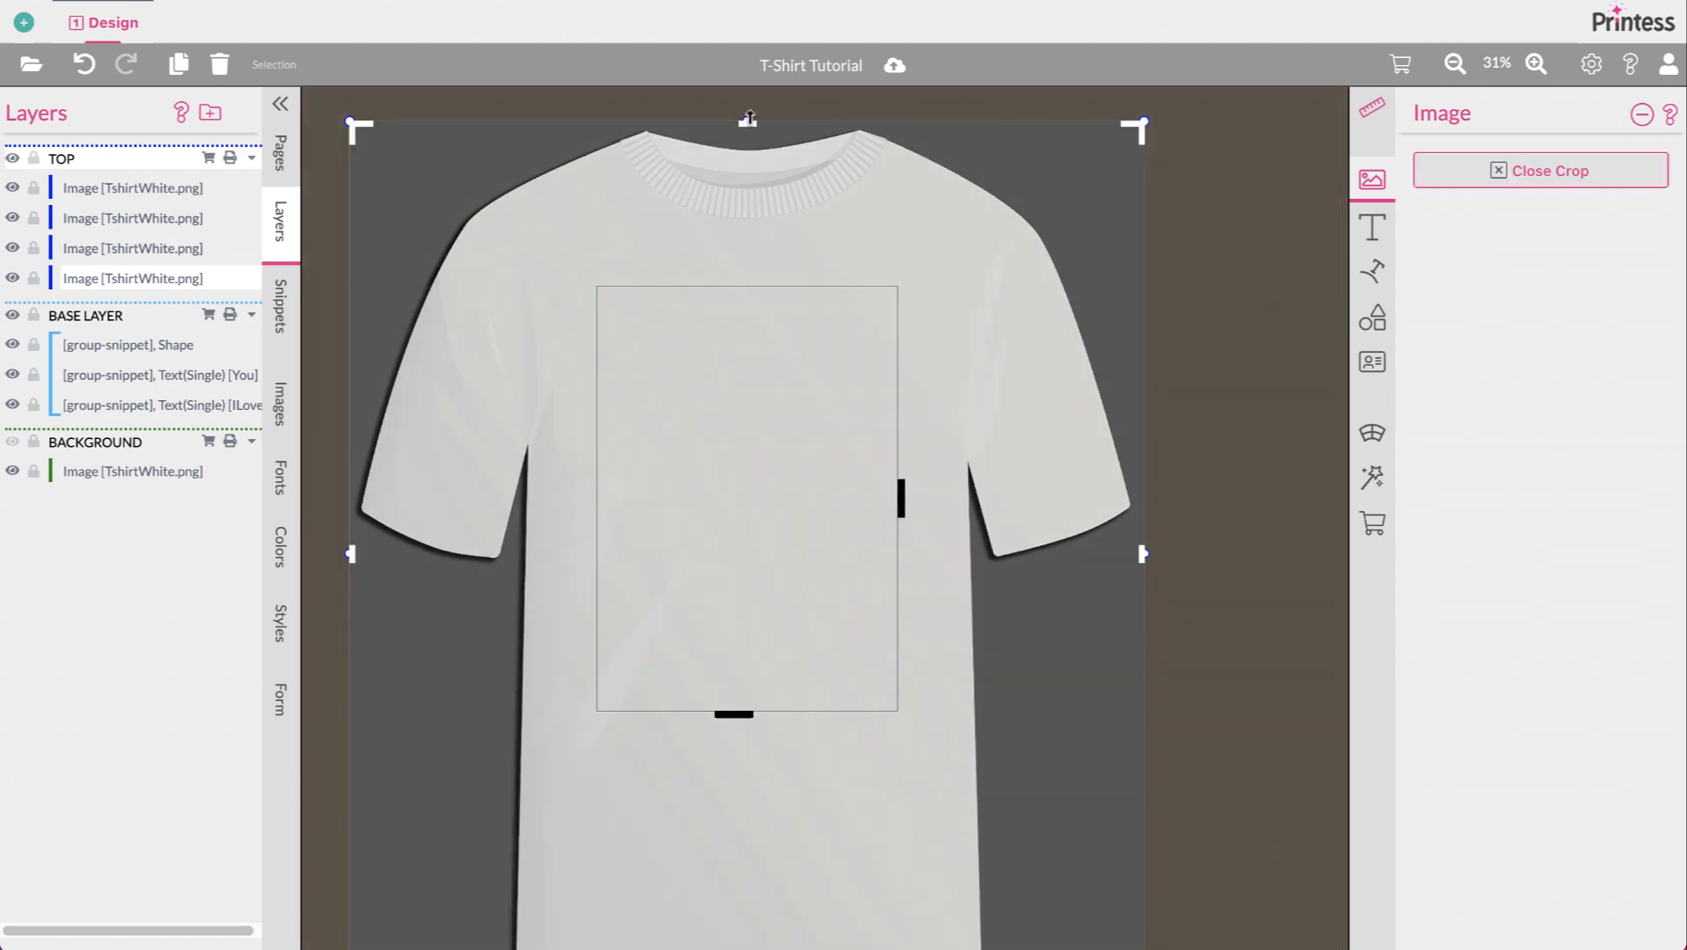
left_click_drag(752, 124, 782, 712)
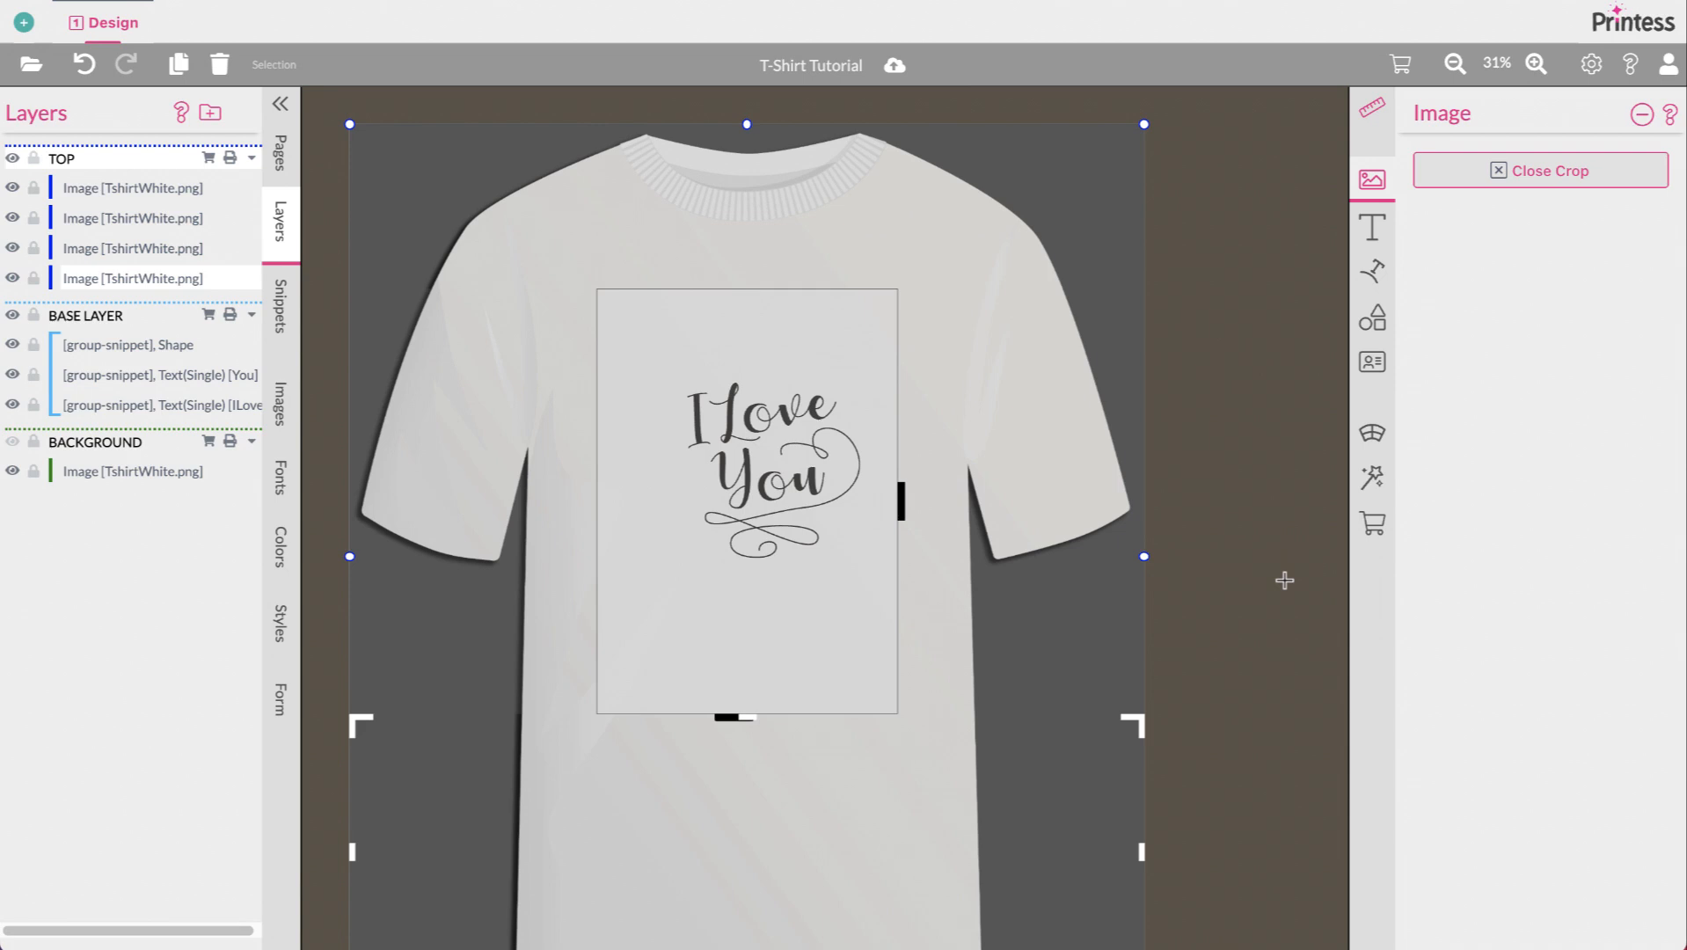
left_click(1503, 168)
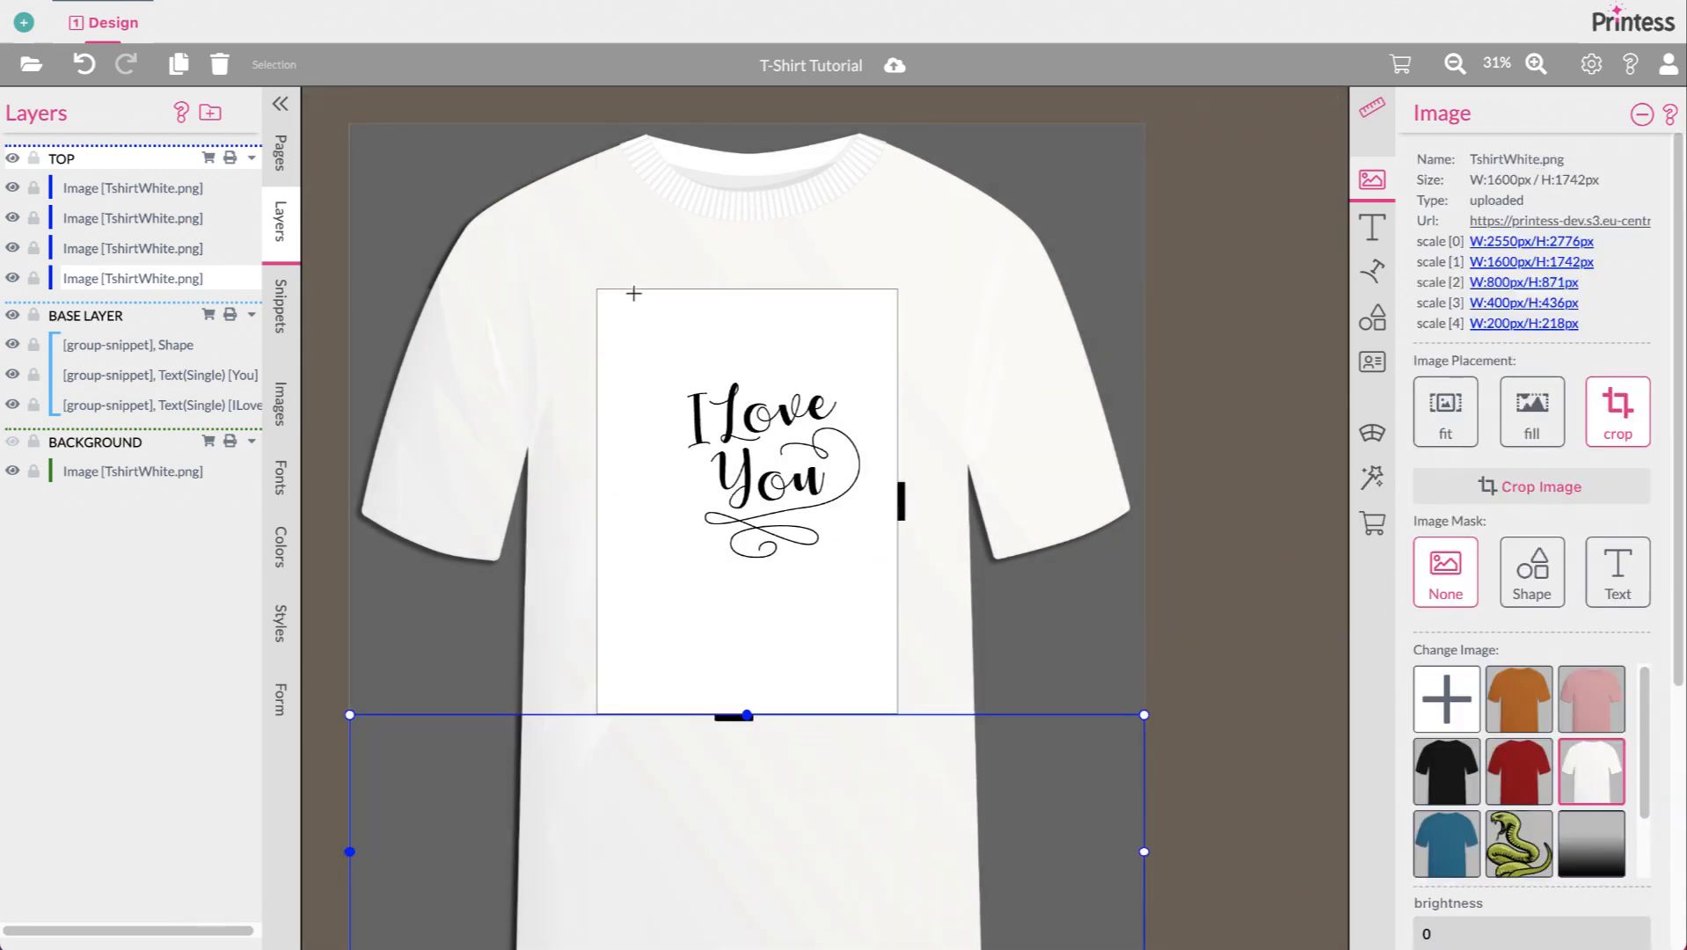
left_click(15, 450)
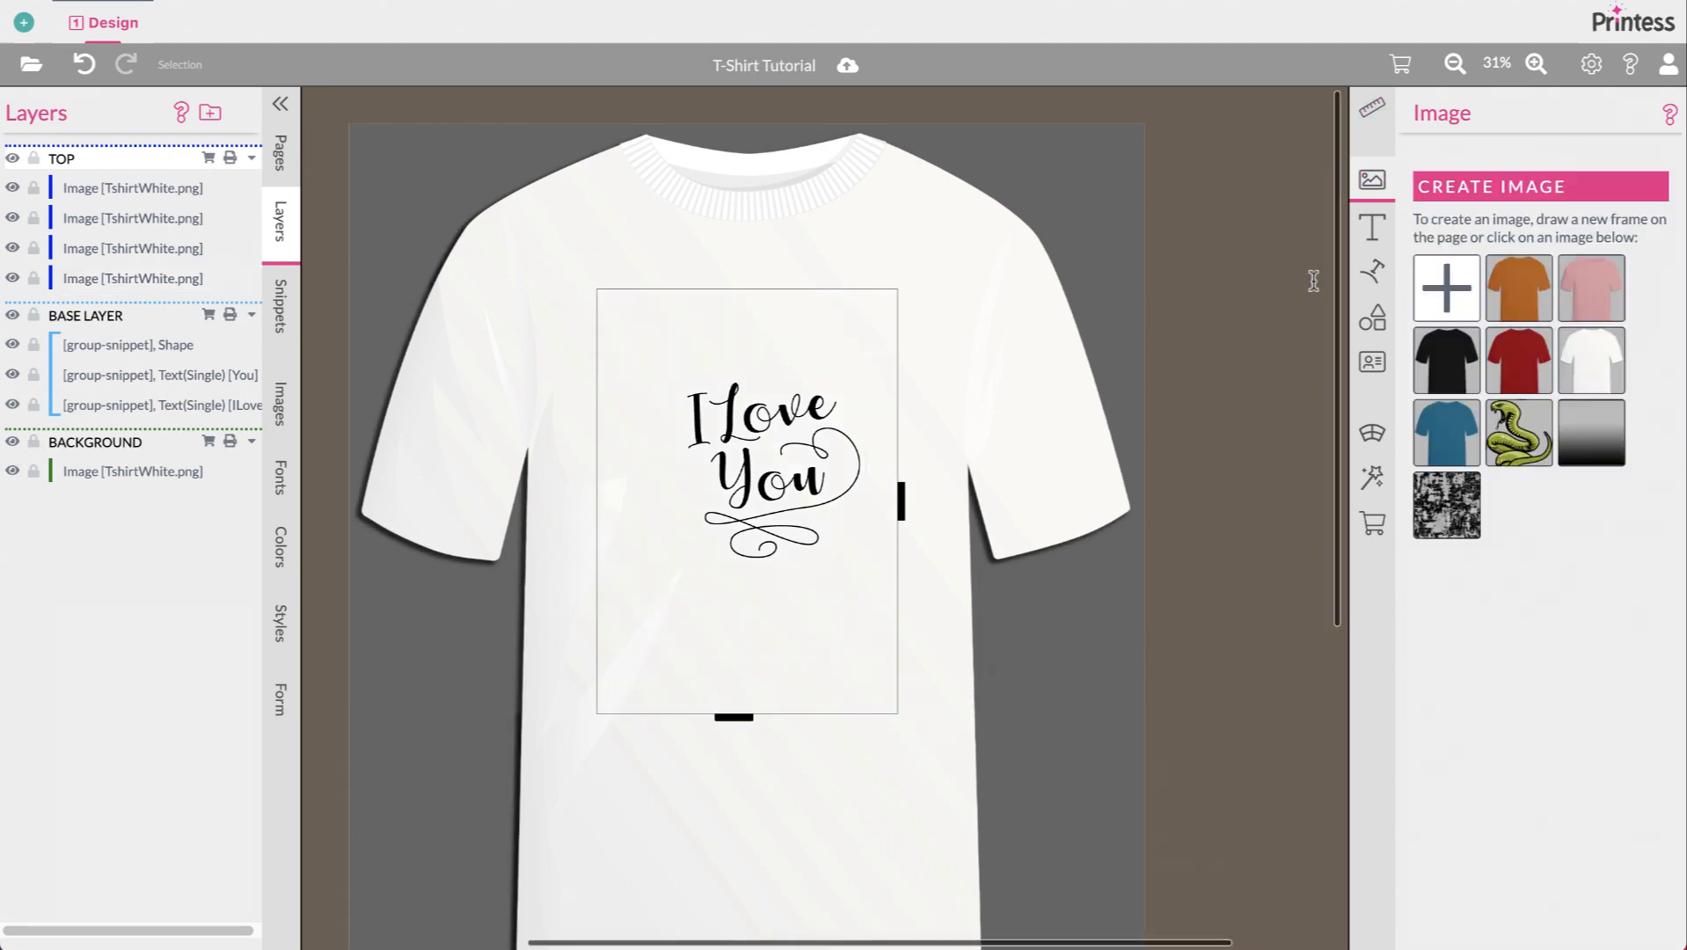
Step: Preview the template on the buyer side, move the "I Love You" graphic within the print area and return to the editor
left_click(1402, 67)
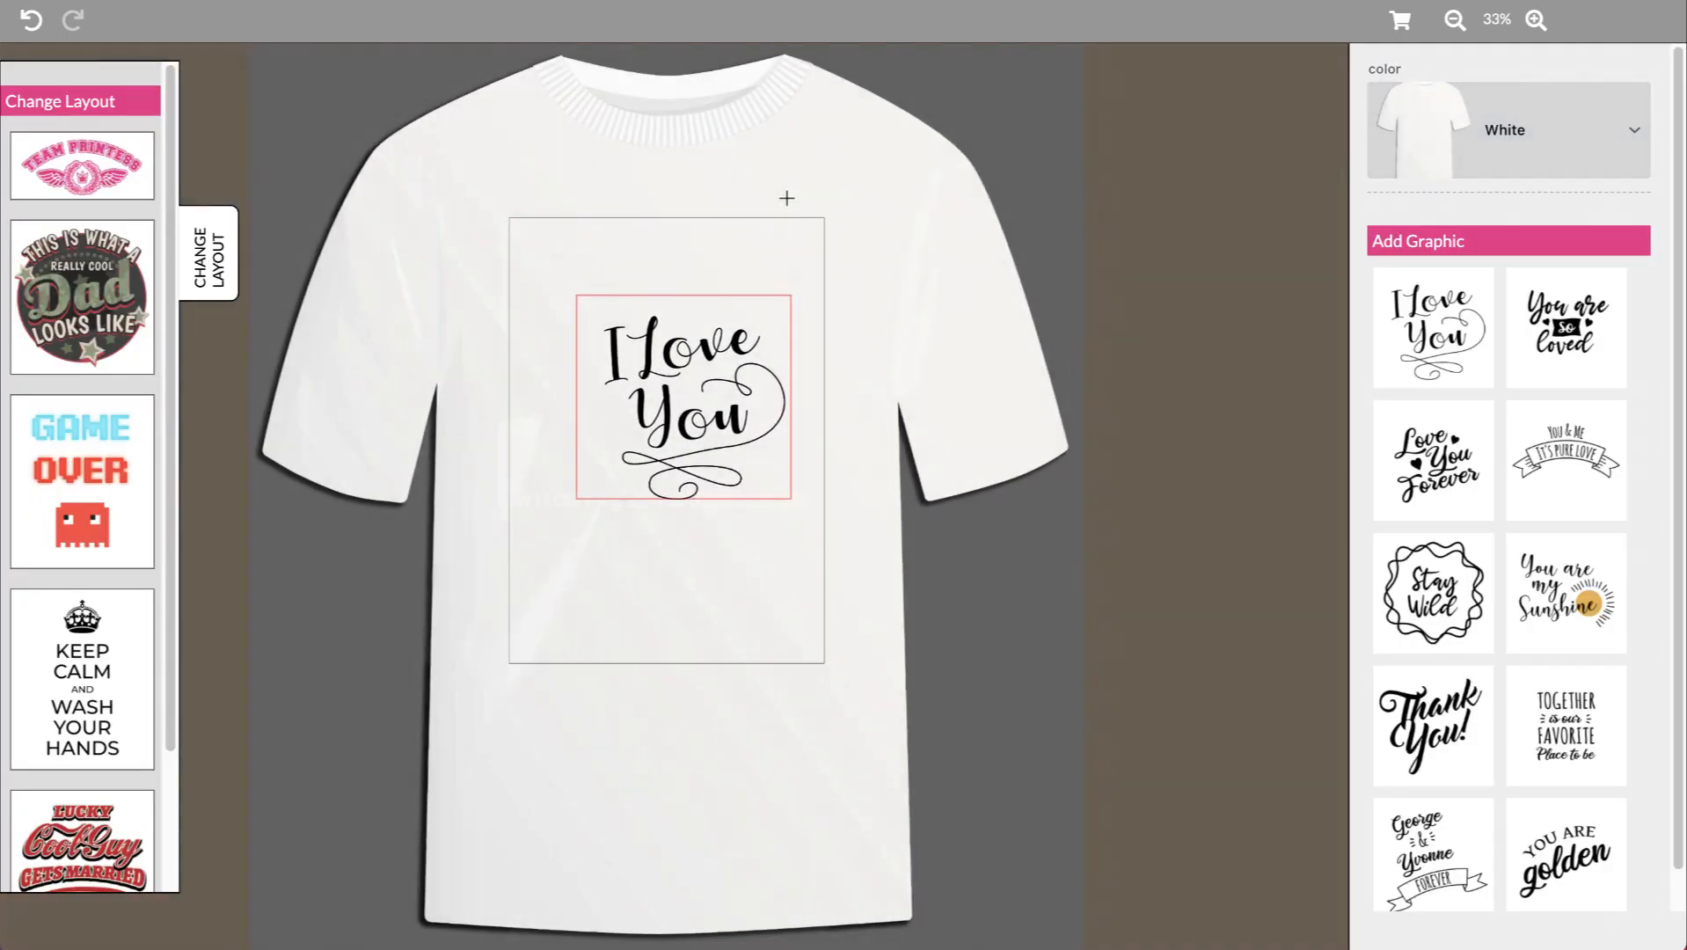
left_click_drag(733, 359, 668, 401)
left_click(546, 271)
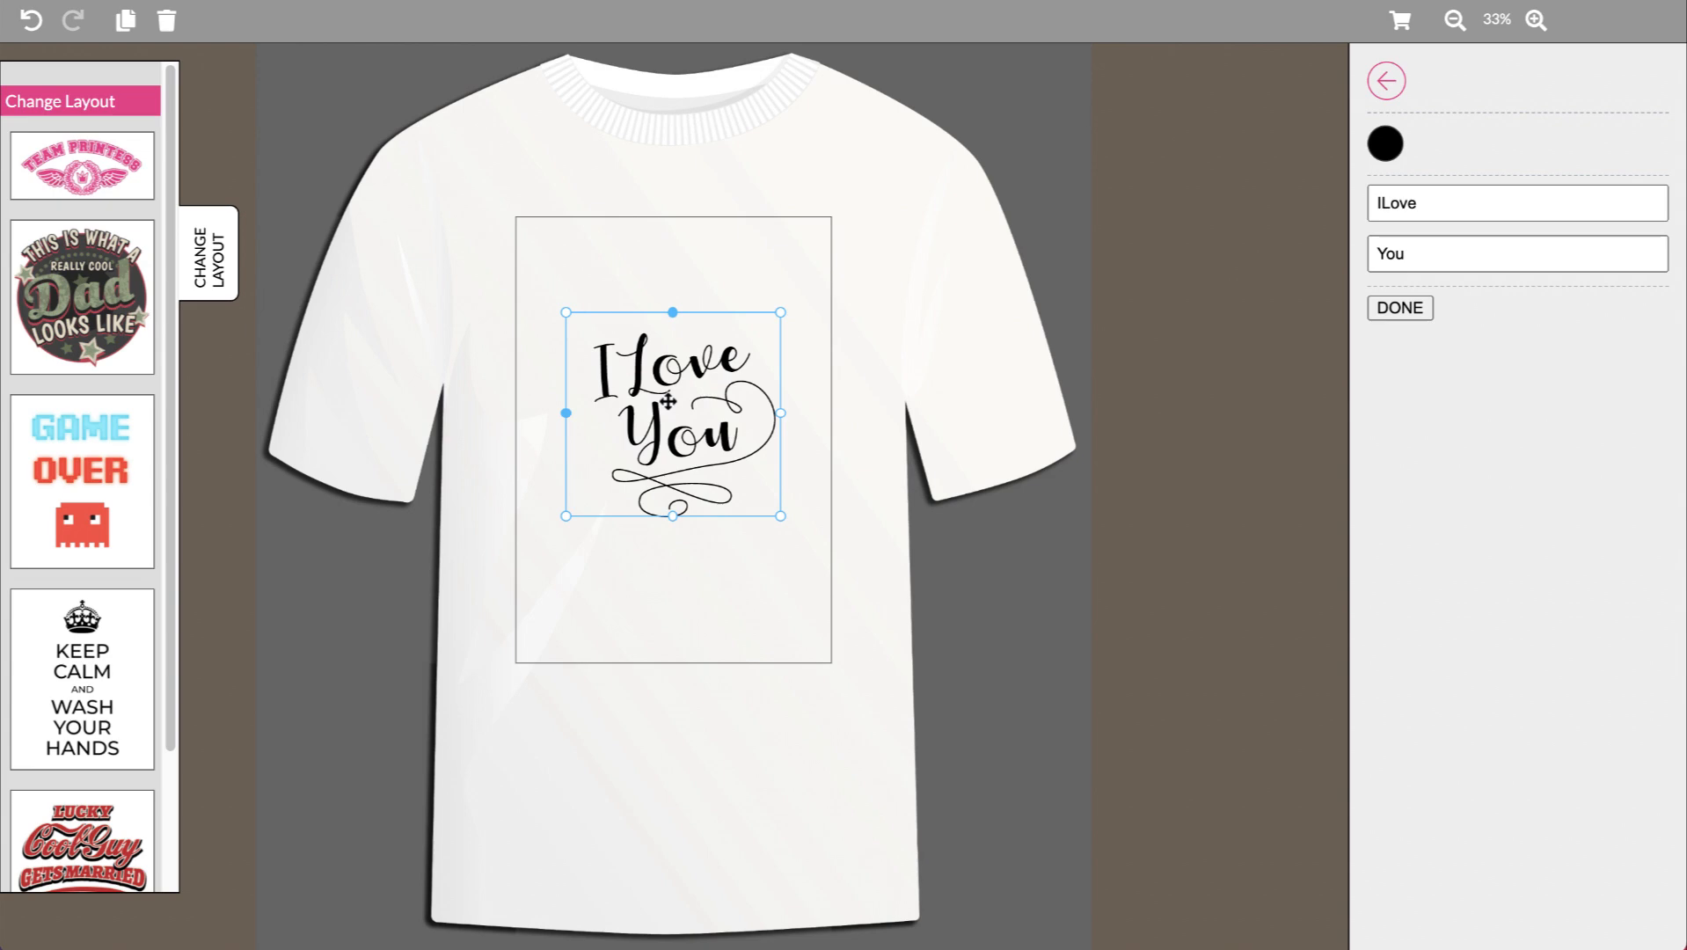
left_click(1148, 390)
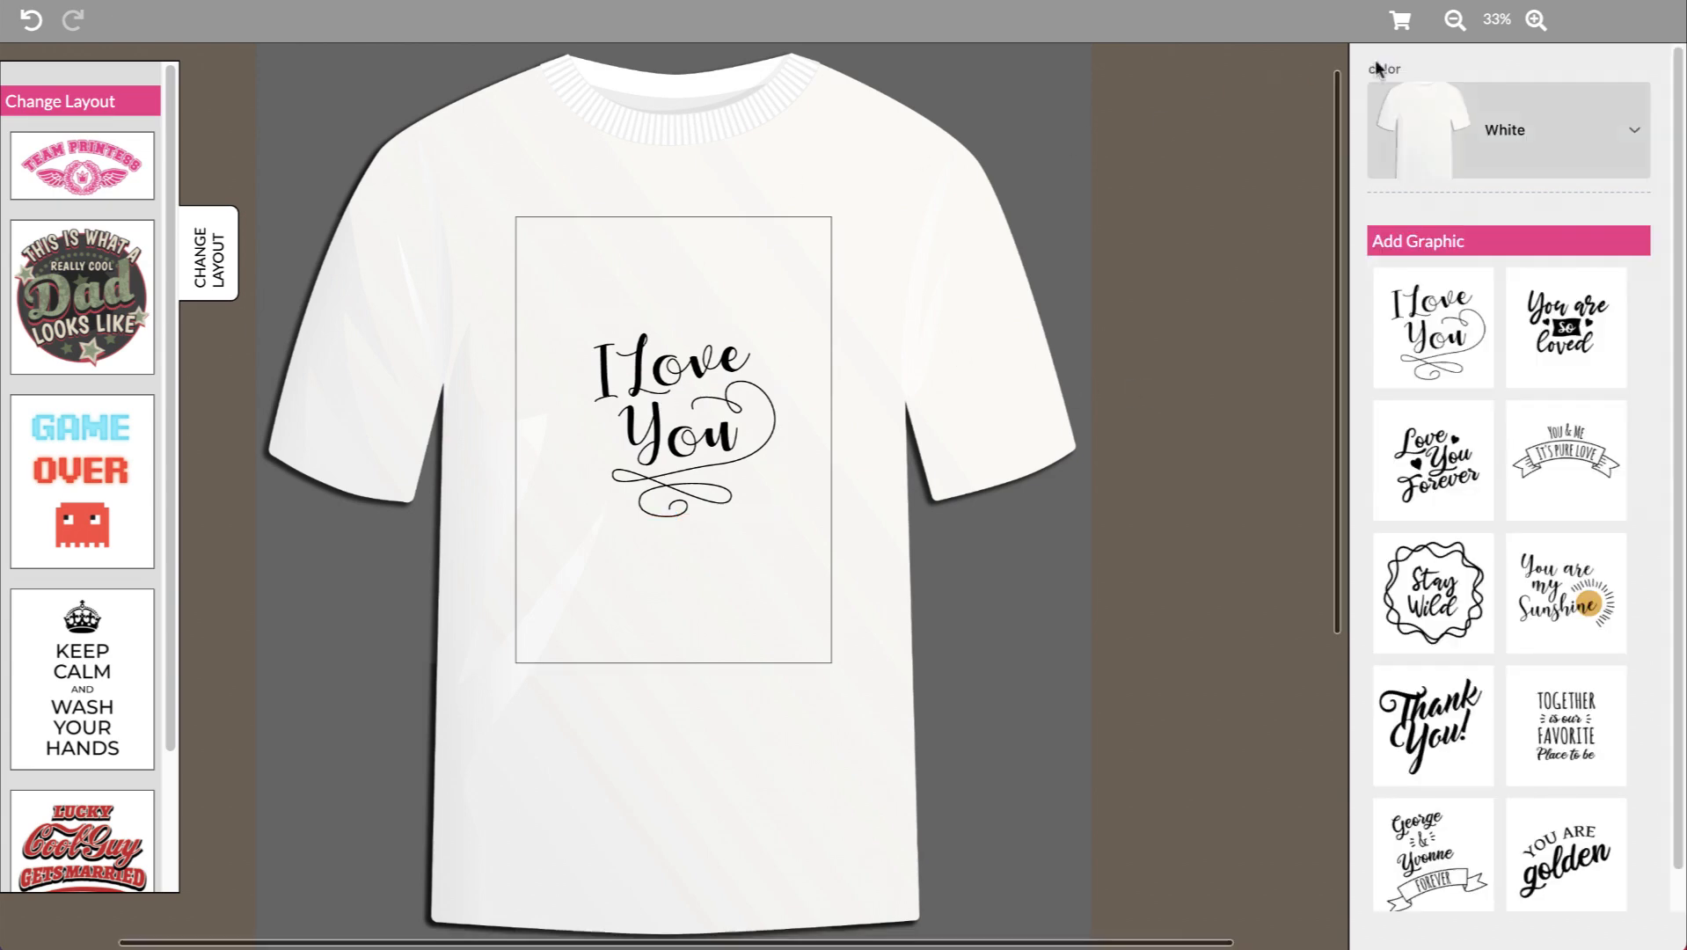
left_click(1400, 21)
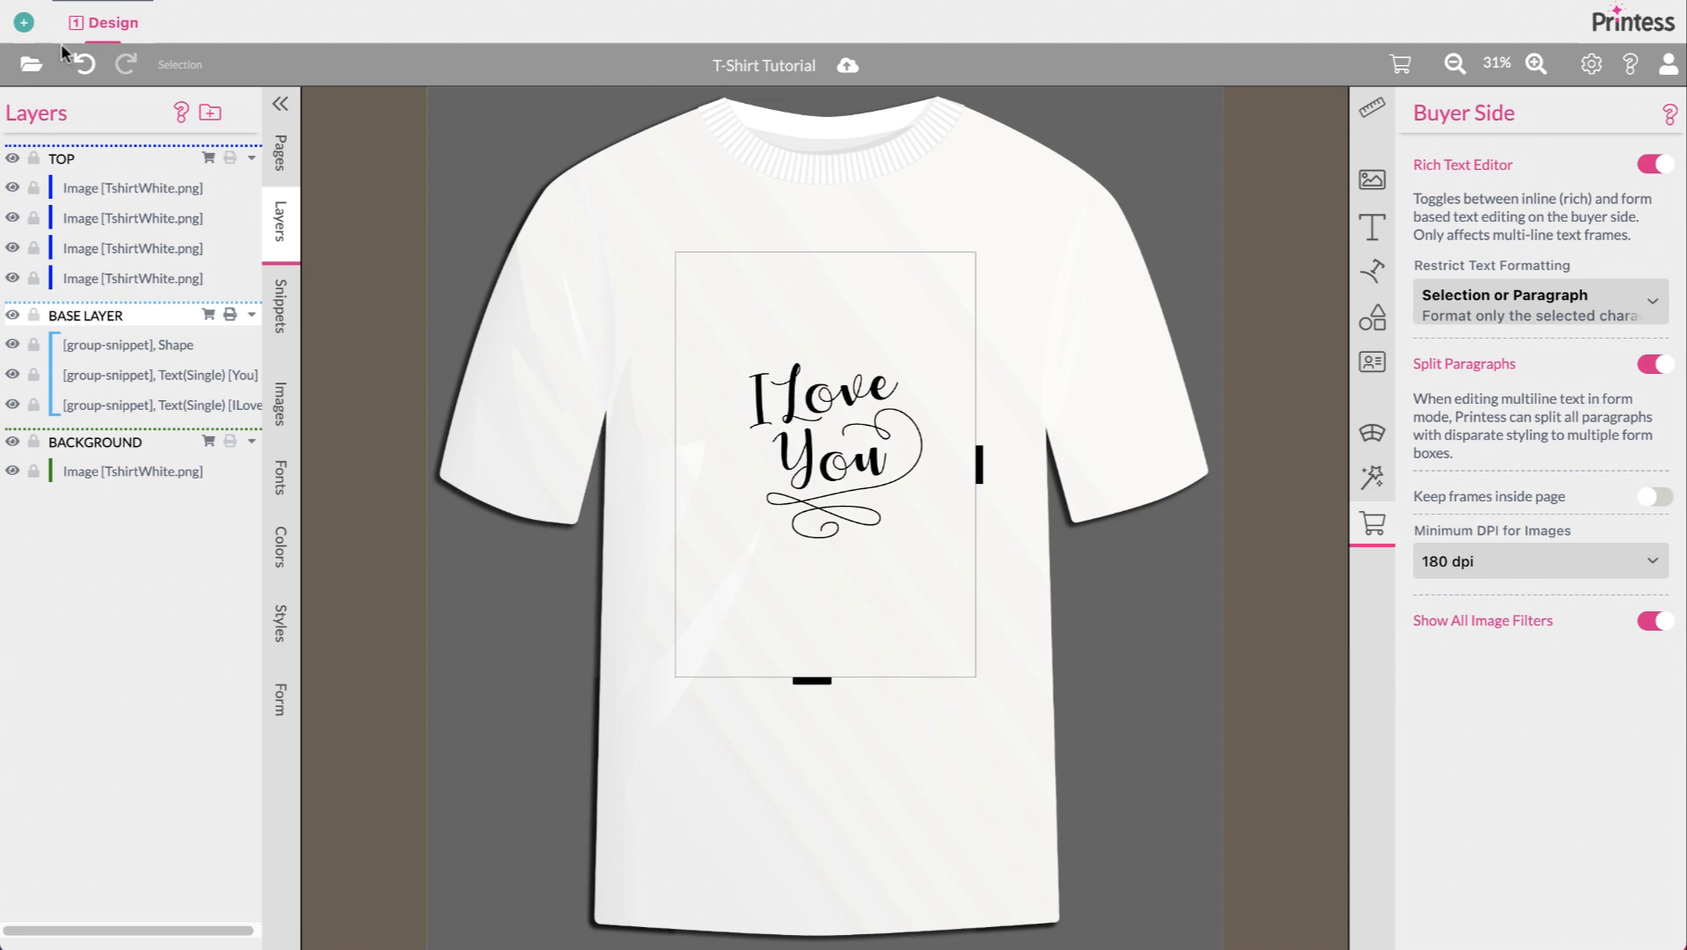
Step: Create a new document named Print and set its page size to A3
left_click(23, 22)
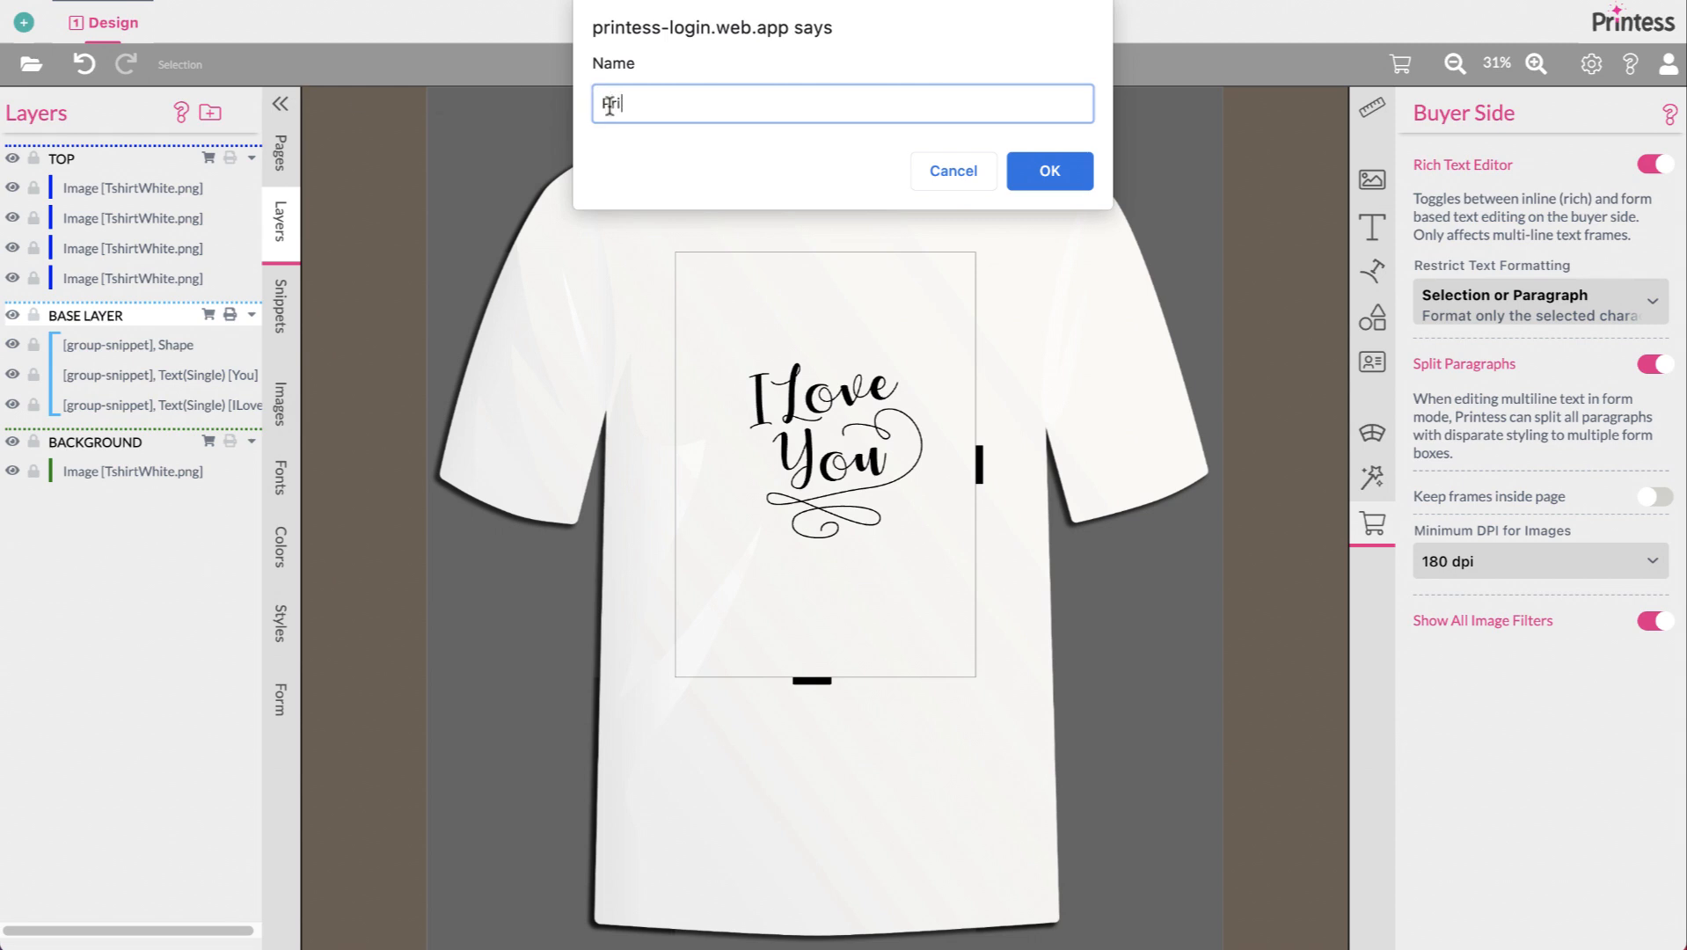
left_click(1050, 171)
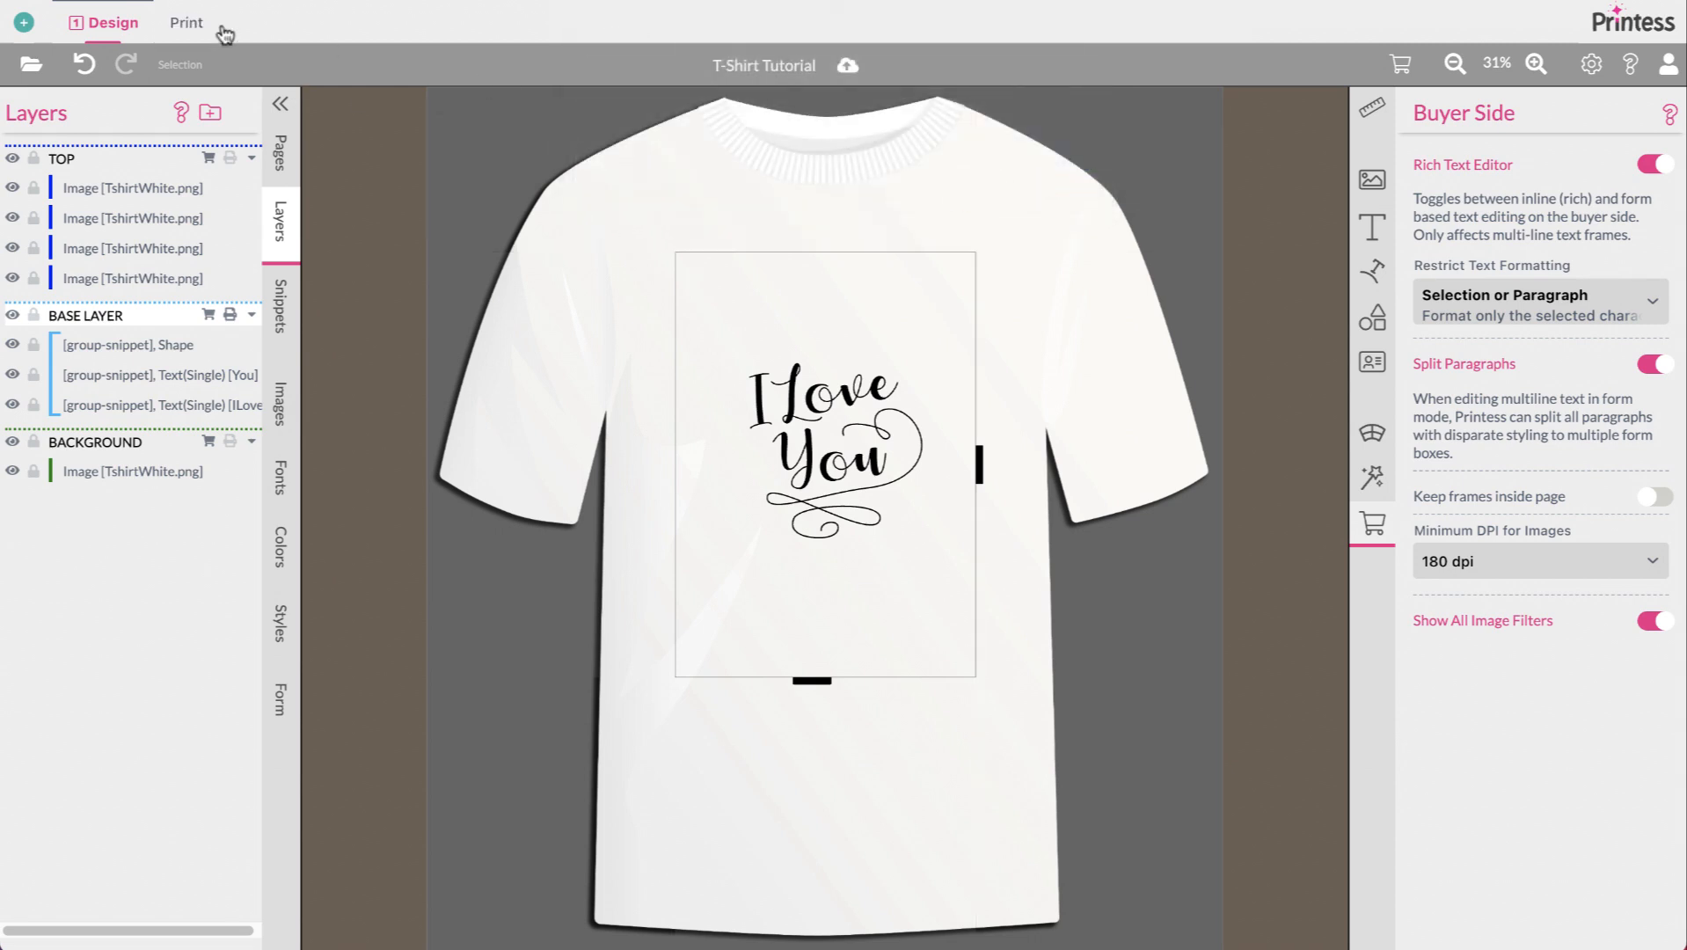
left_click(186, 24)
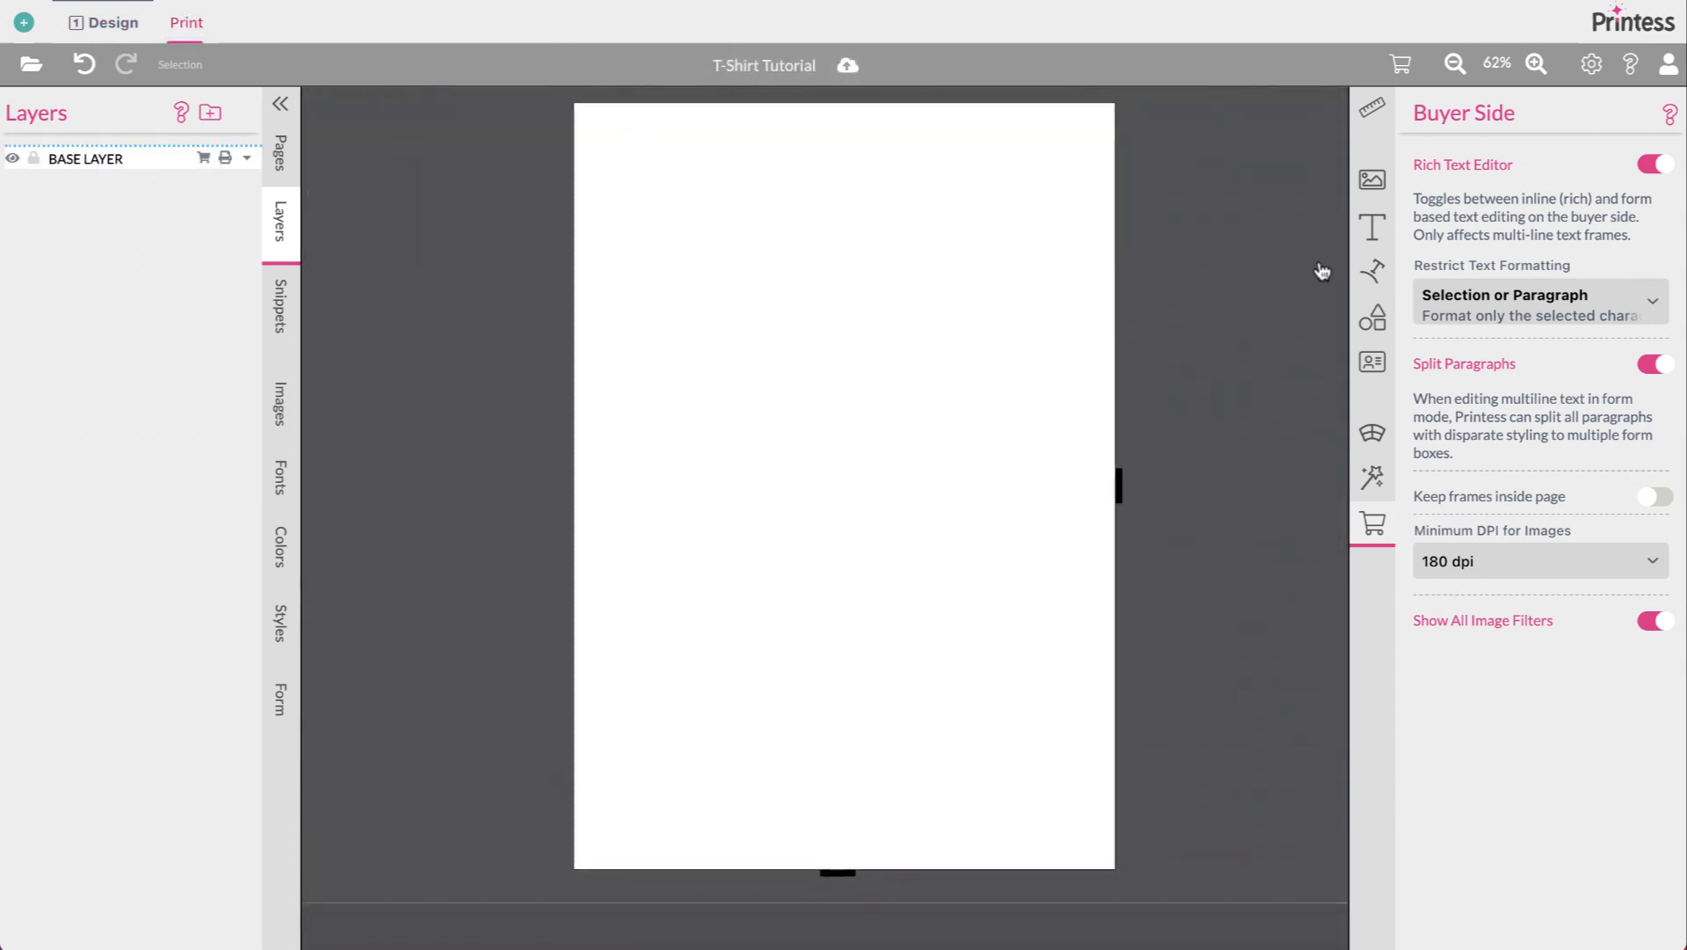
left_click(1374, 107)
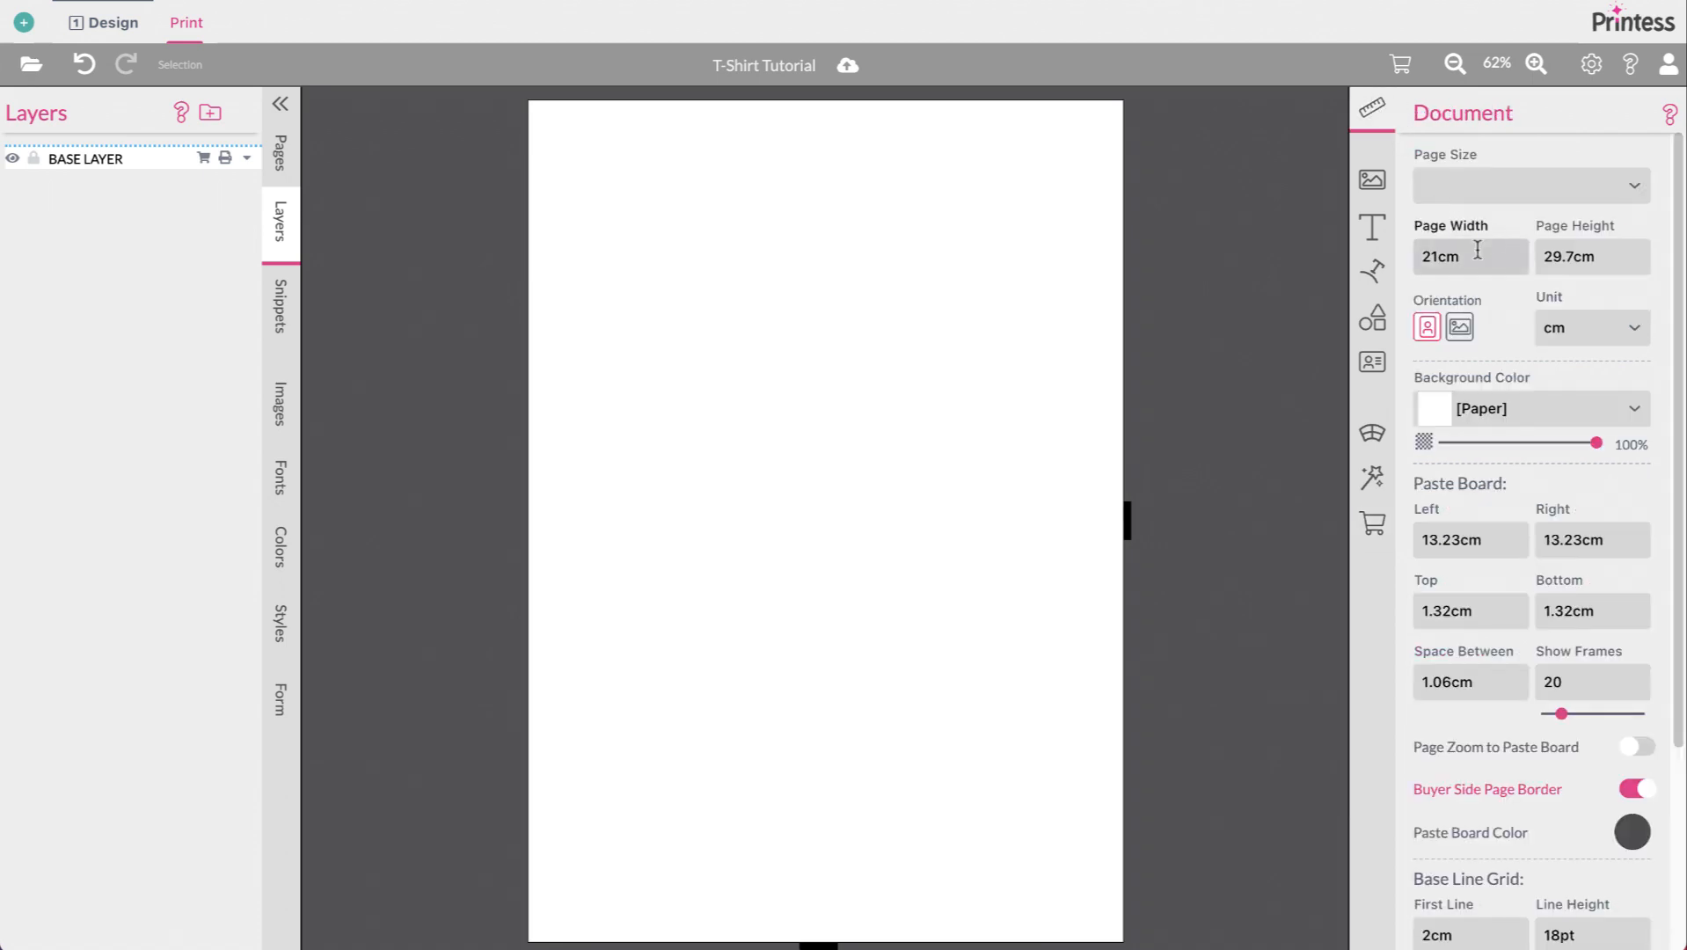
left_click(1491, 166)
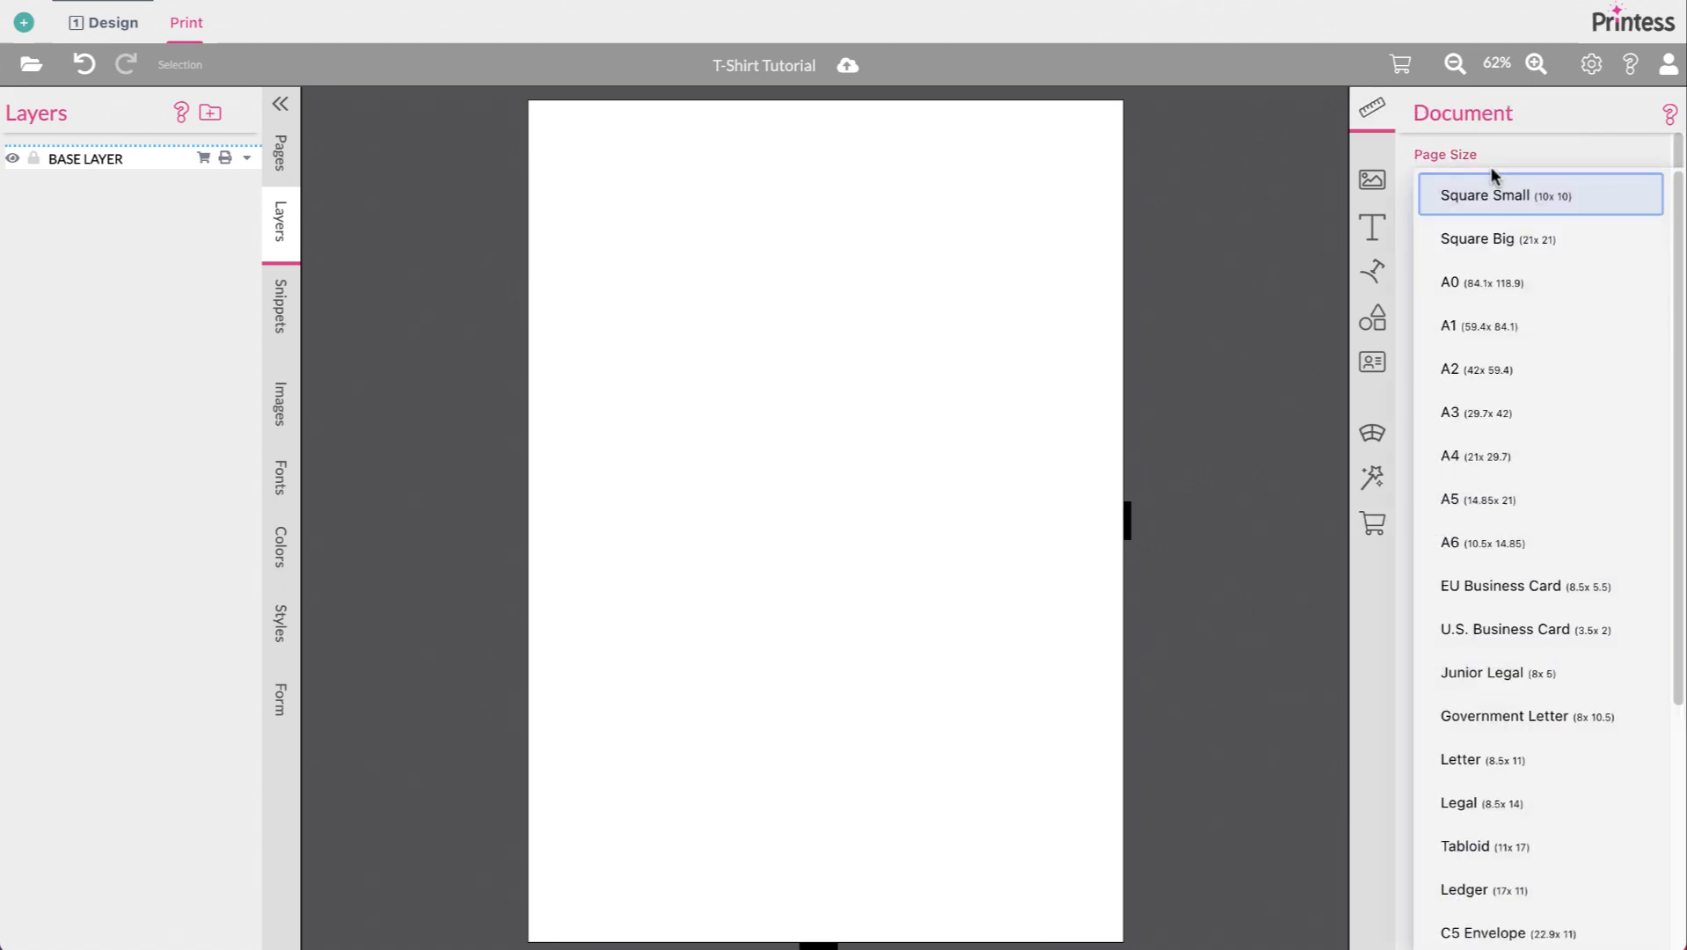
left_click(1489, 415)
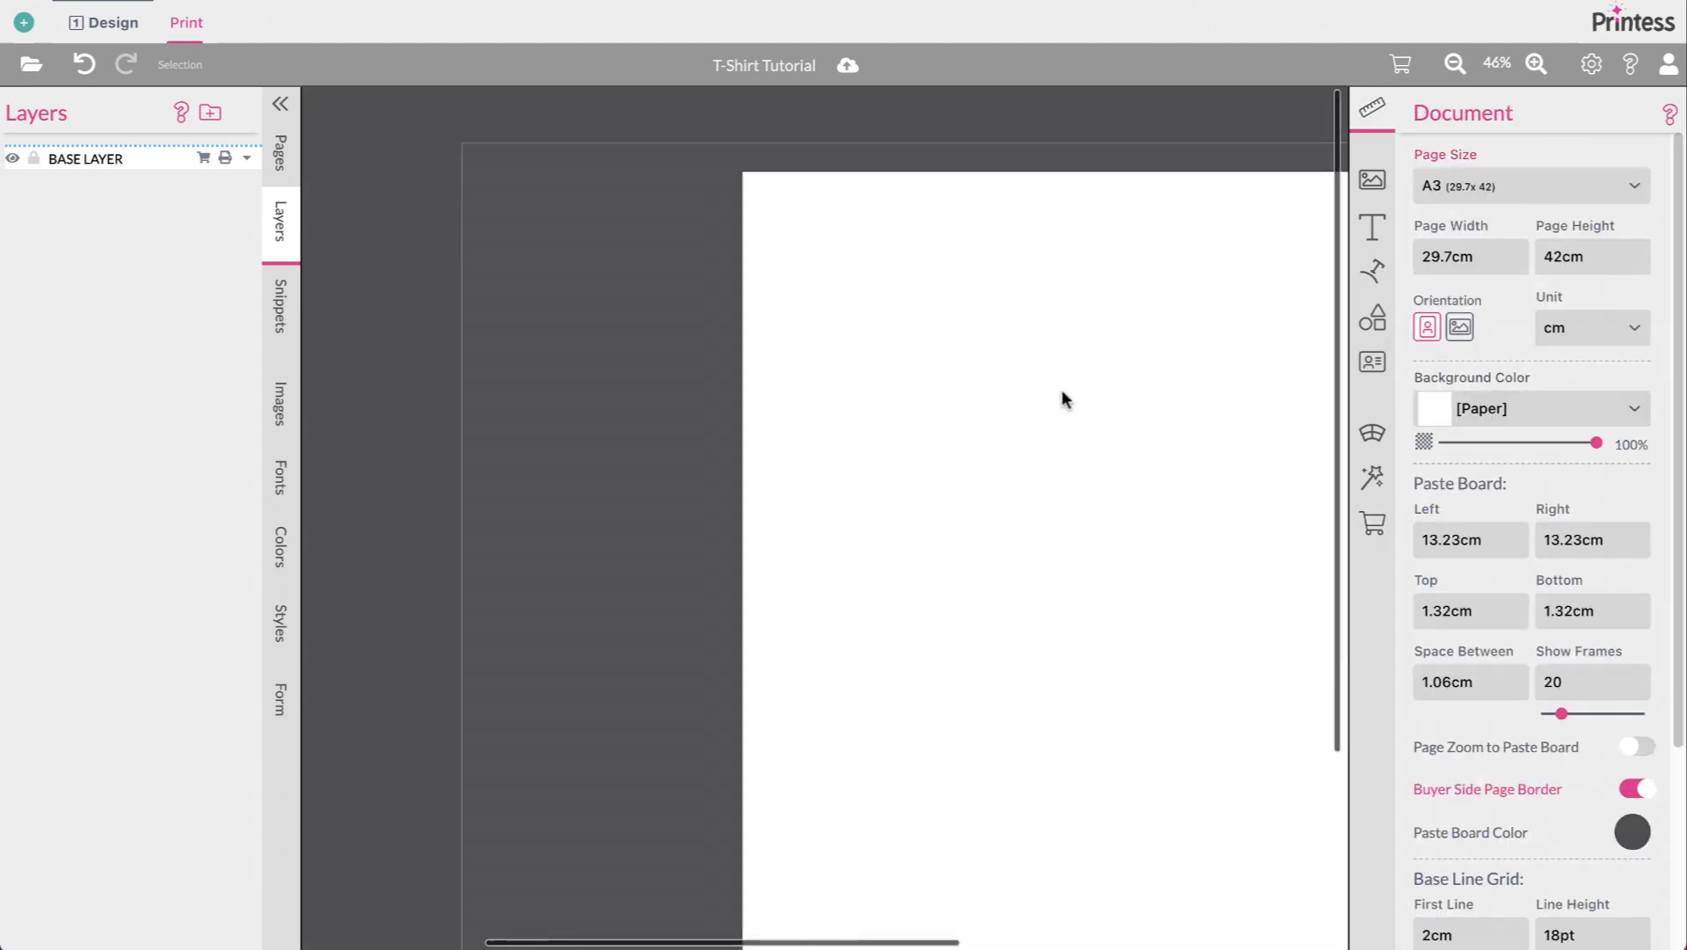
Step: Place the Design document as a sub-document in the upper part of the Print page
left_click(1370, 371)
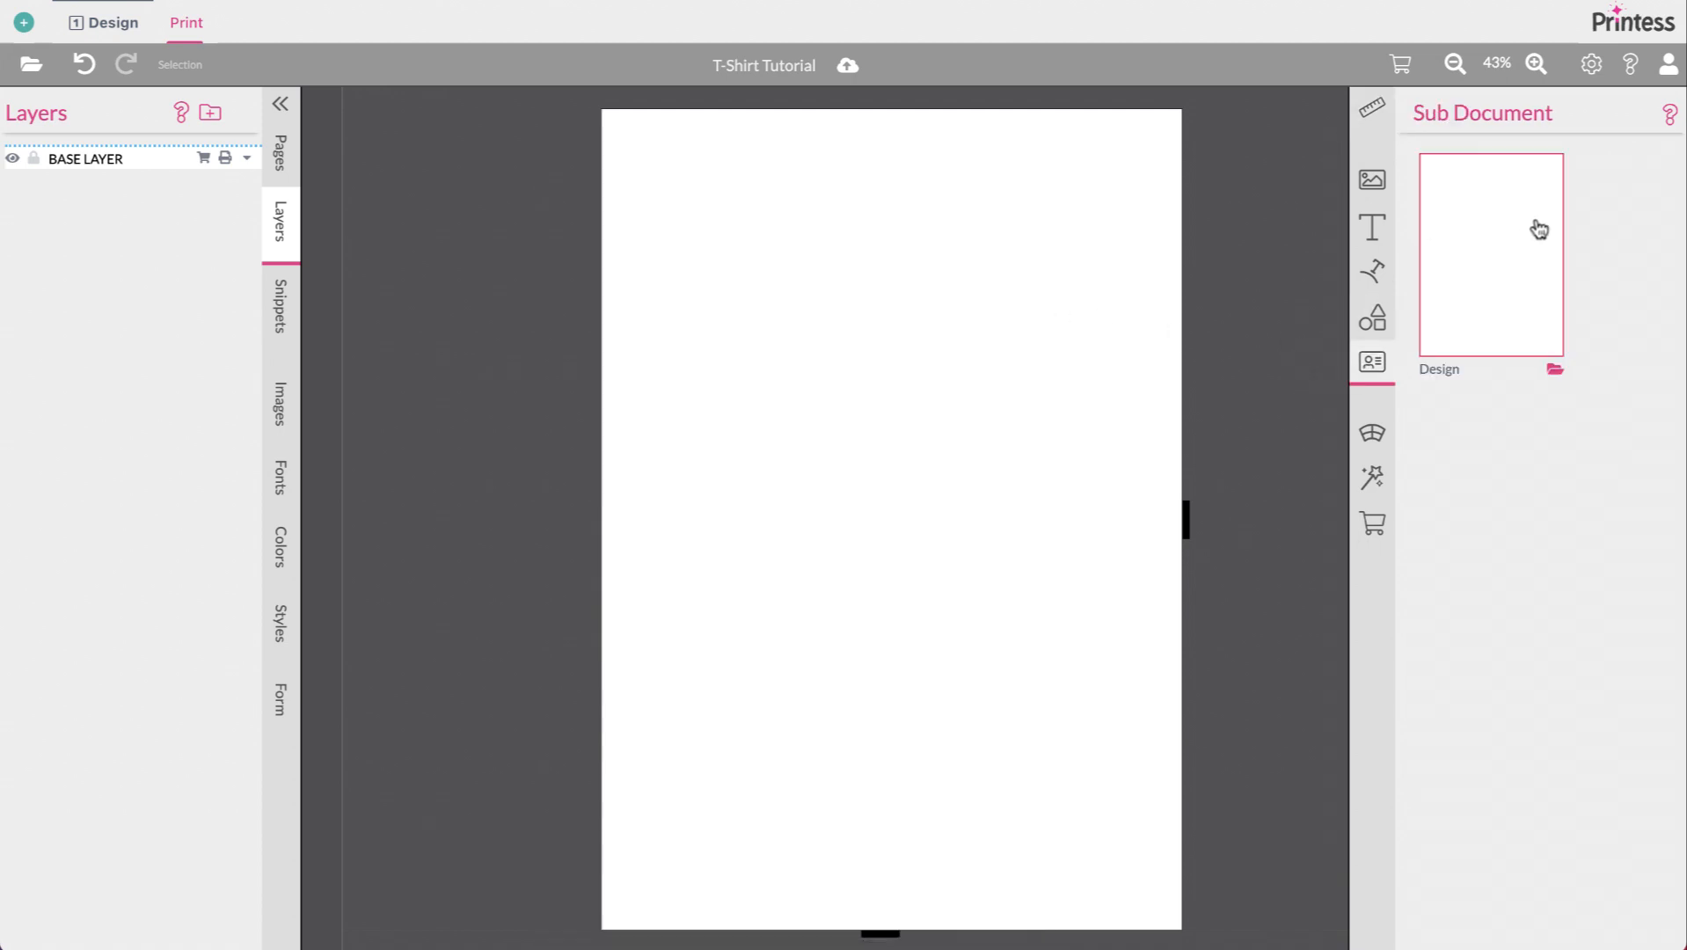
left_click(1480, 251)
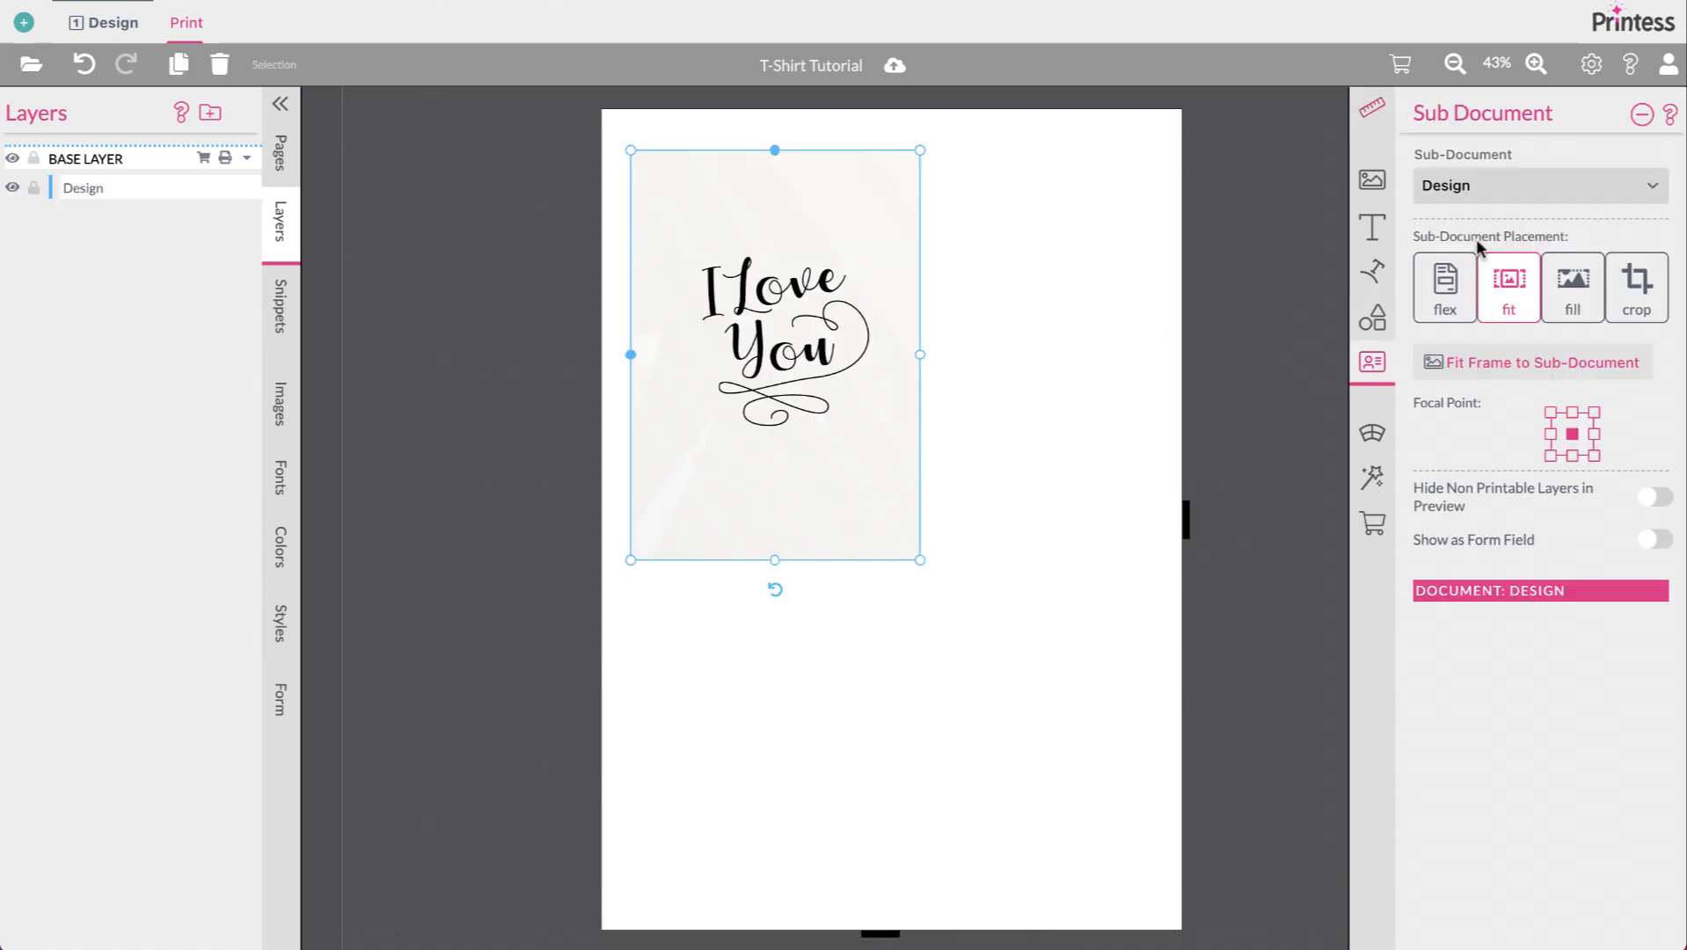
left_click_drag(835, 252, 874, 244)
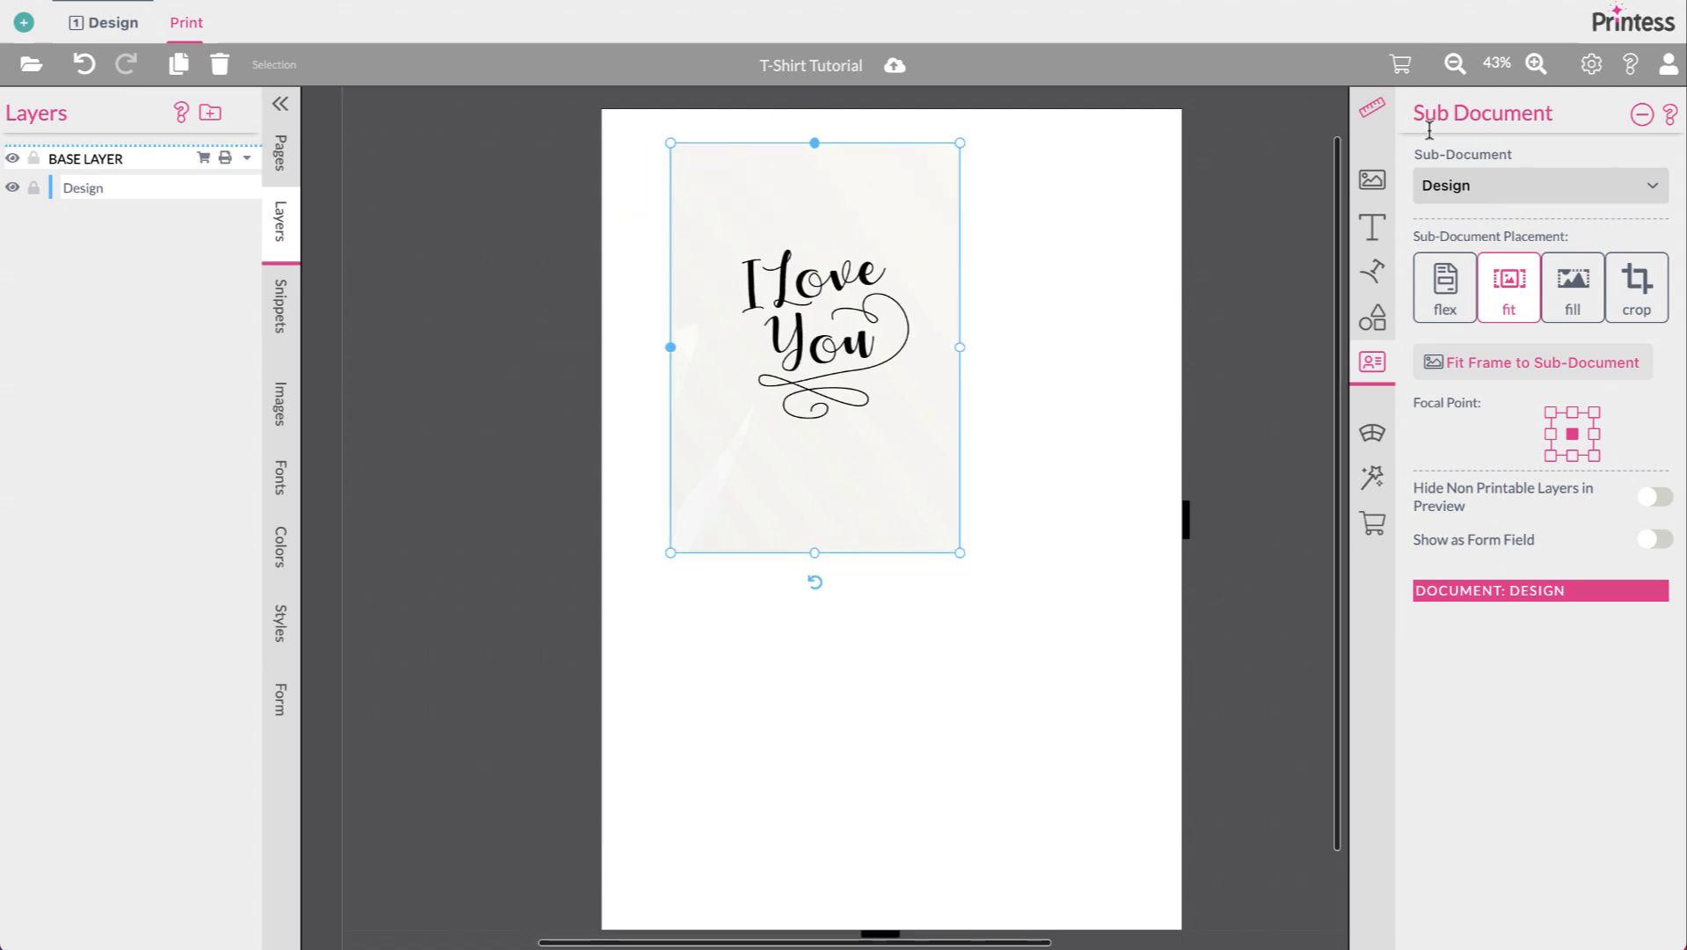
Step: Resize the Design sub-document frame to 21 cm wide and 29.7 cm high
left_click(1377, 111)
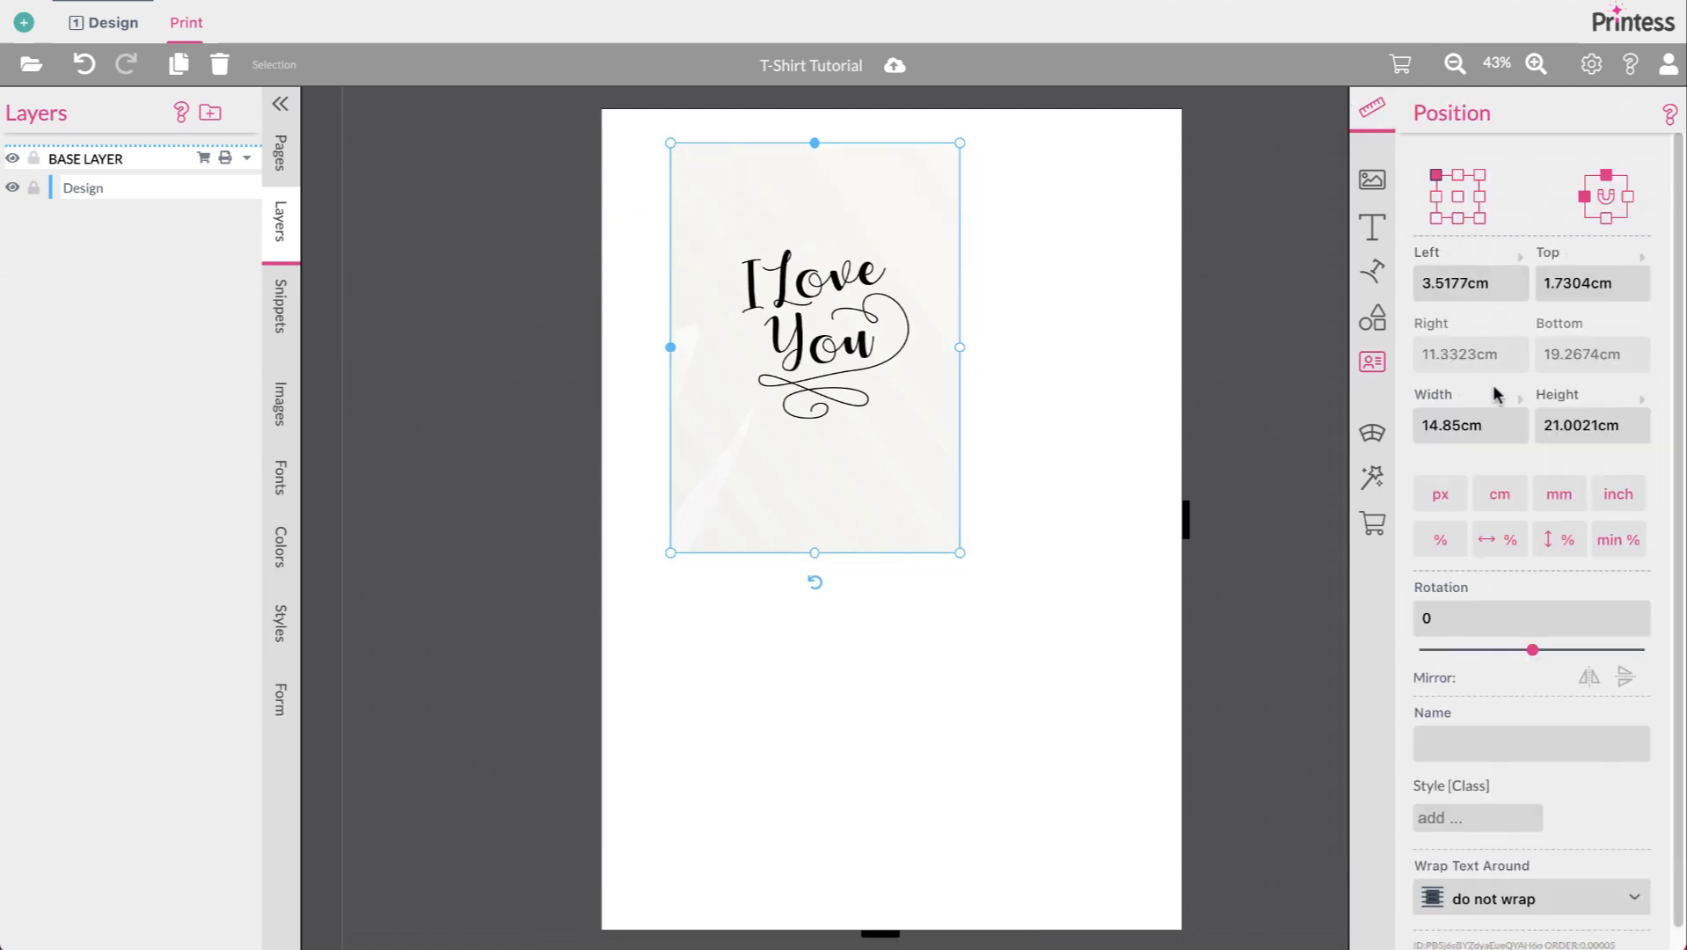
left_click_drag(963, 551, 1096, 713)
left_click_drag(964, 602, 979, 603)
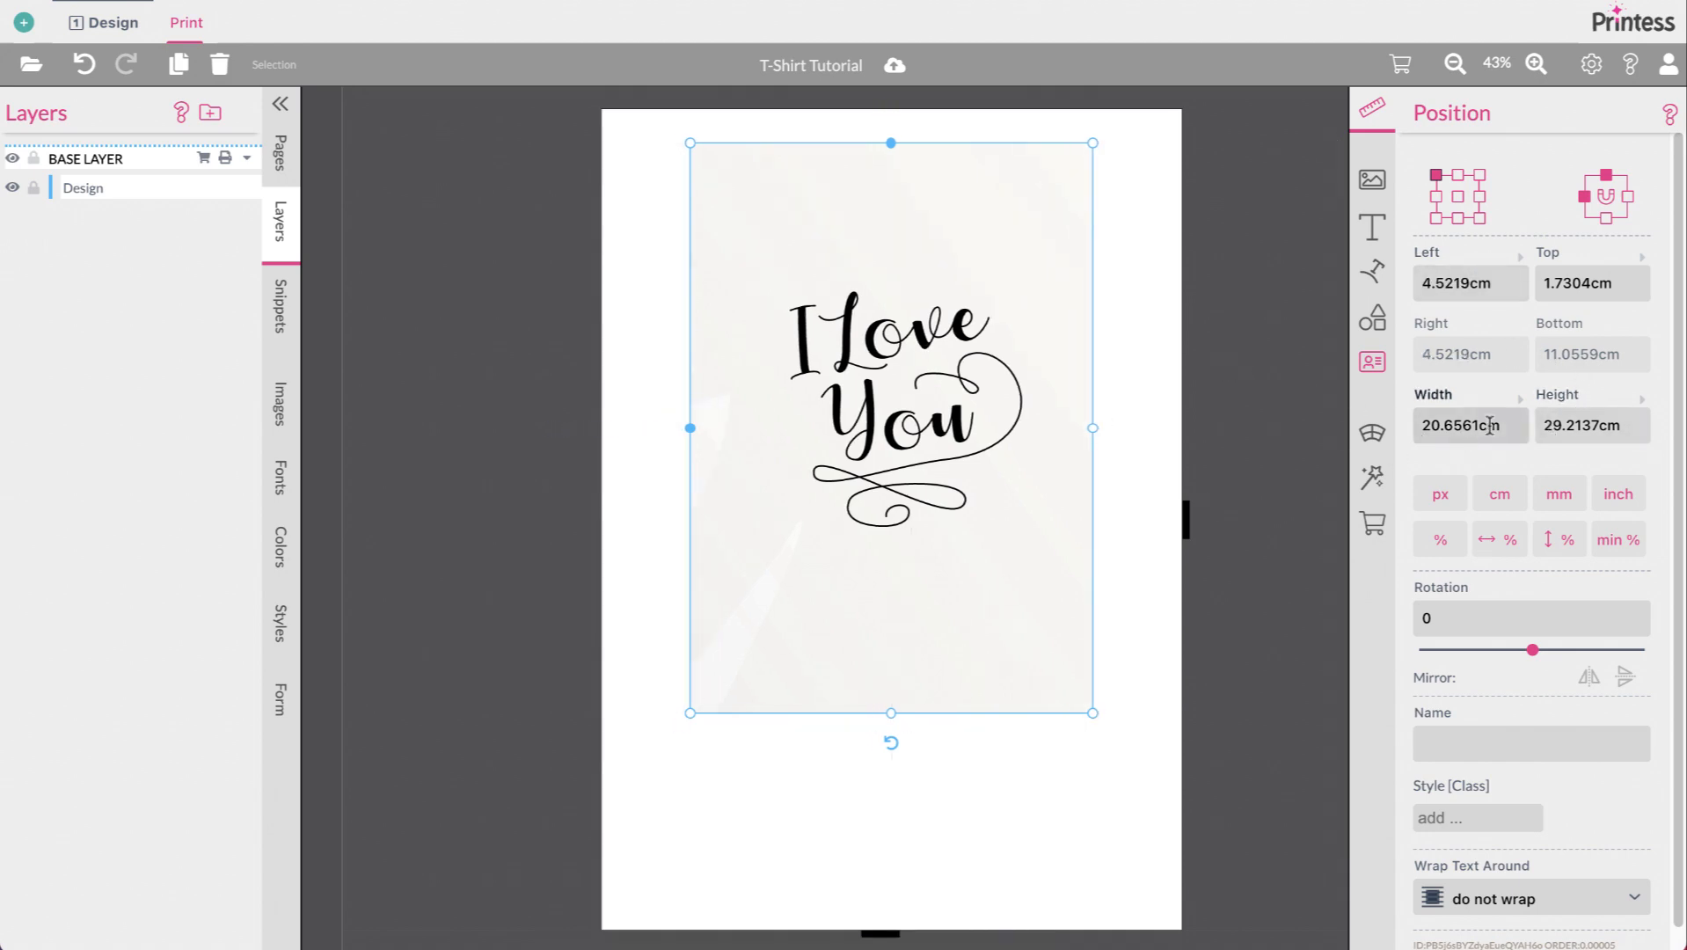
left_click_drag(1506, 426, 1440, 417)
type("21")
left_click(1579, 425)
left_click_drag(1626, 426, 1521, 419)
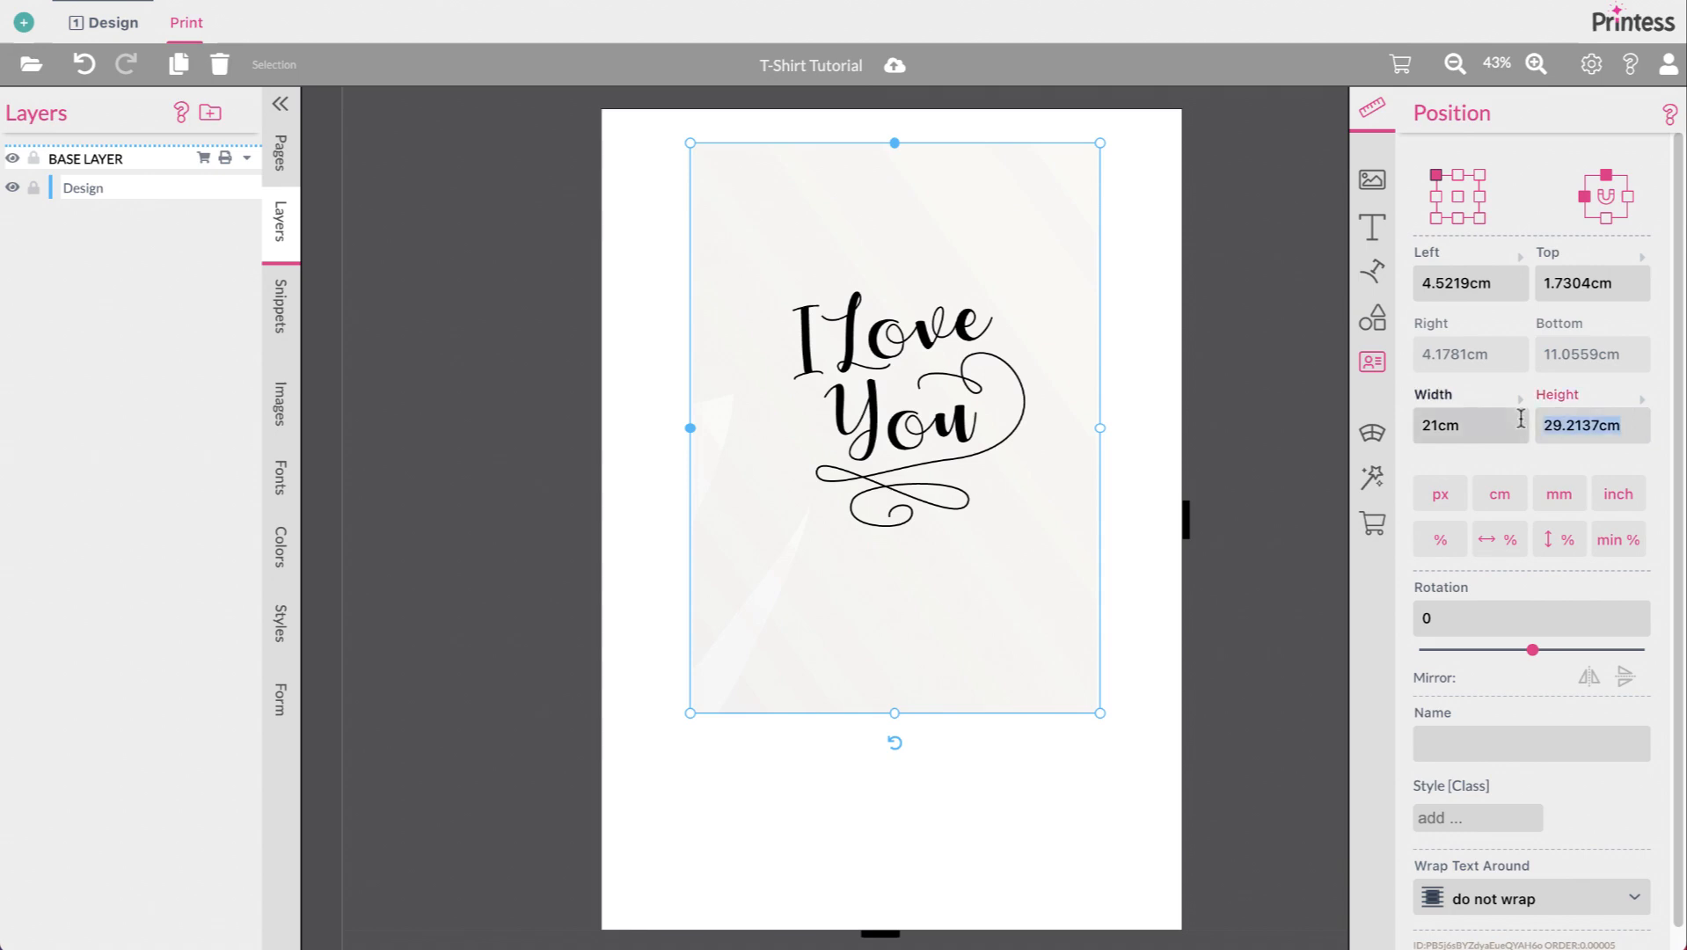
type("28")
type(".7")
key("Return")
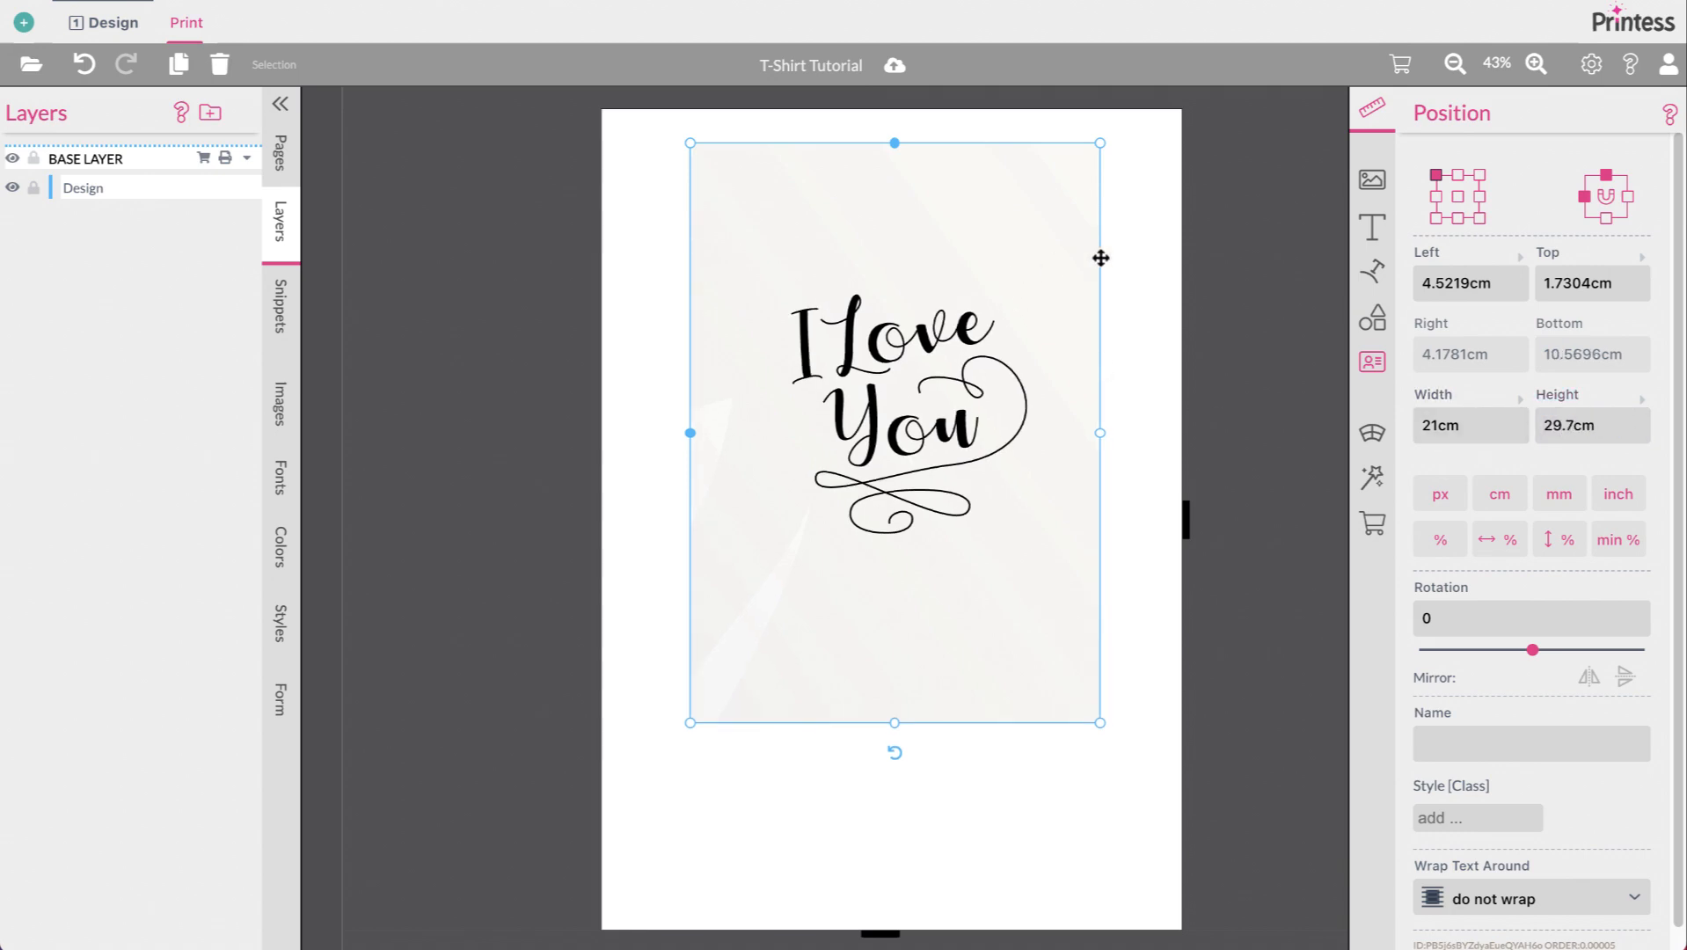
Step: Centre the Design sub-document horizontally on the page, about 2.65 cm from the page's top edge
left_click_drag(1009, 244, 1009, 262)
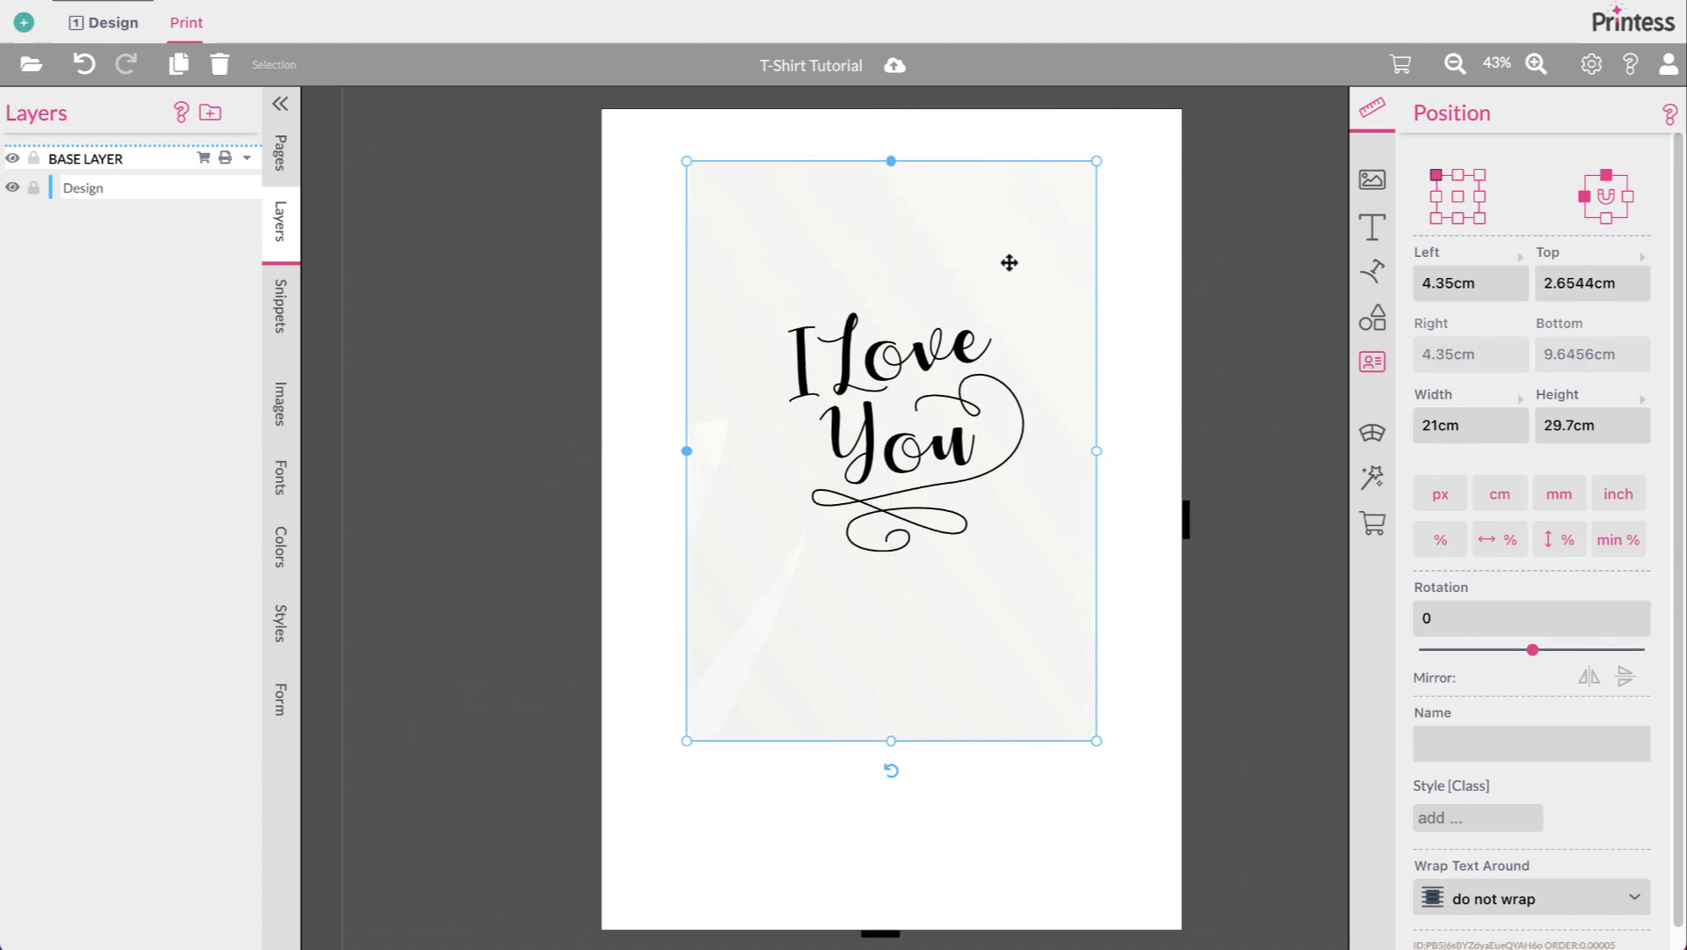
left_click(1133, 264)
left_click(1045, 278)
left_click(1223, 298)
Step: Add a right-aligned vertical line shape and position it at left 0 cm and top 0 cm on the page
scroll(1054, 222, "up", 4)
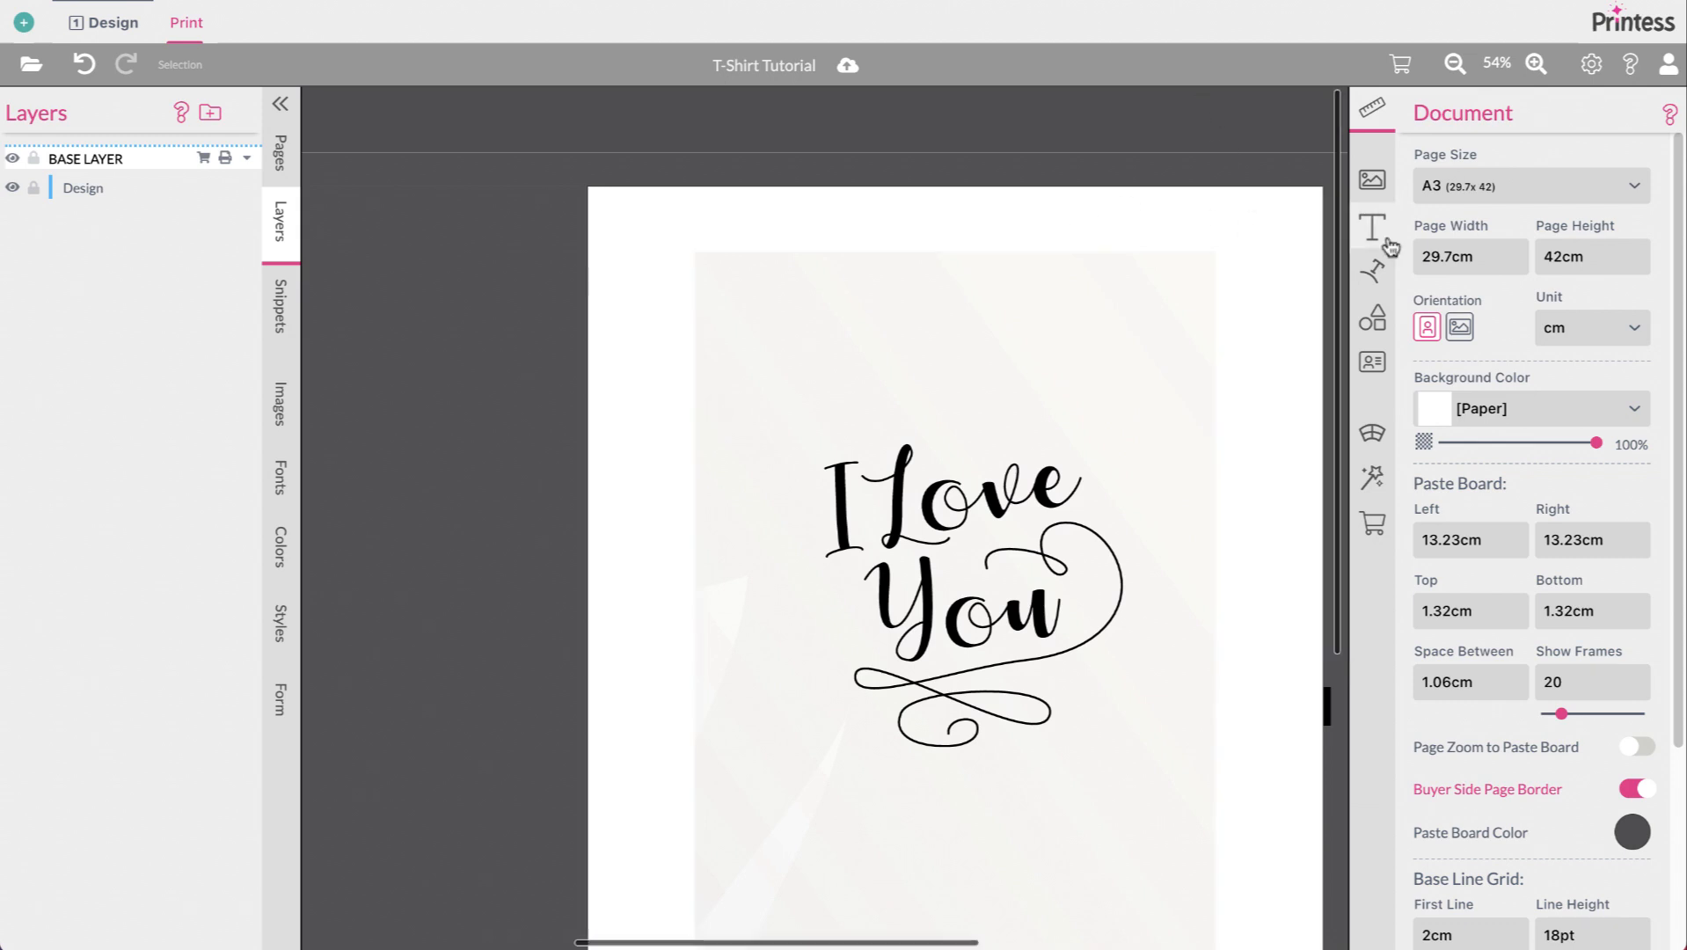
left_click(1372, 318)
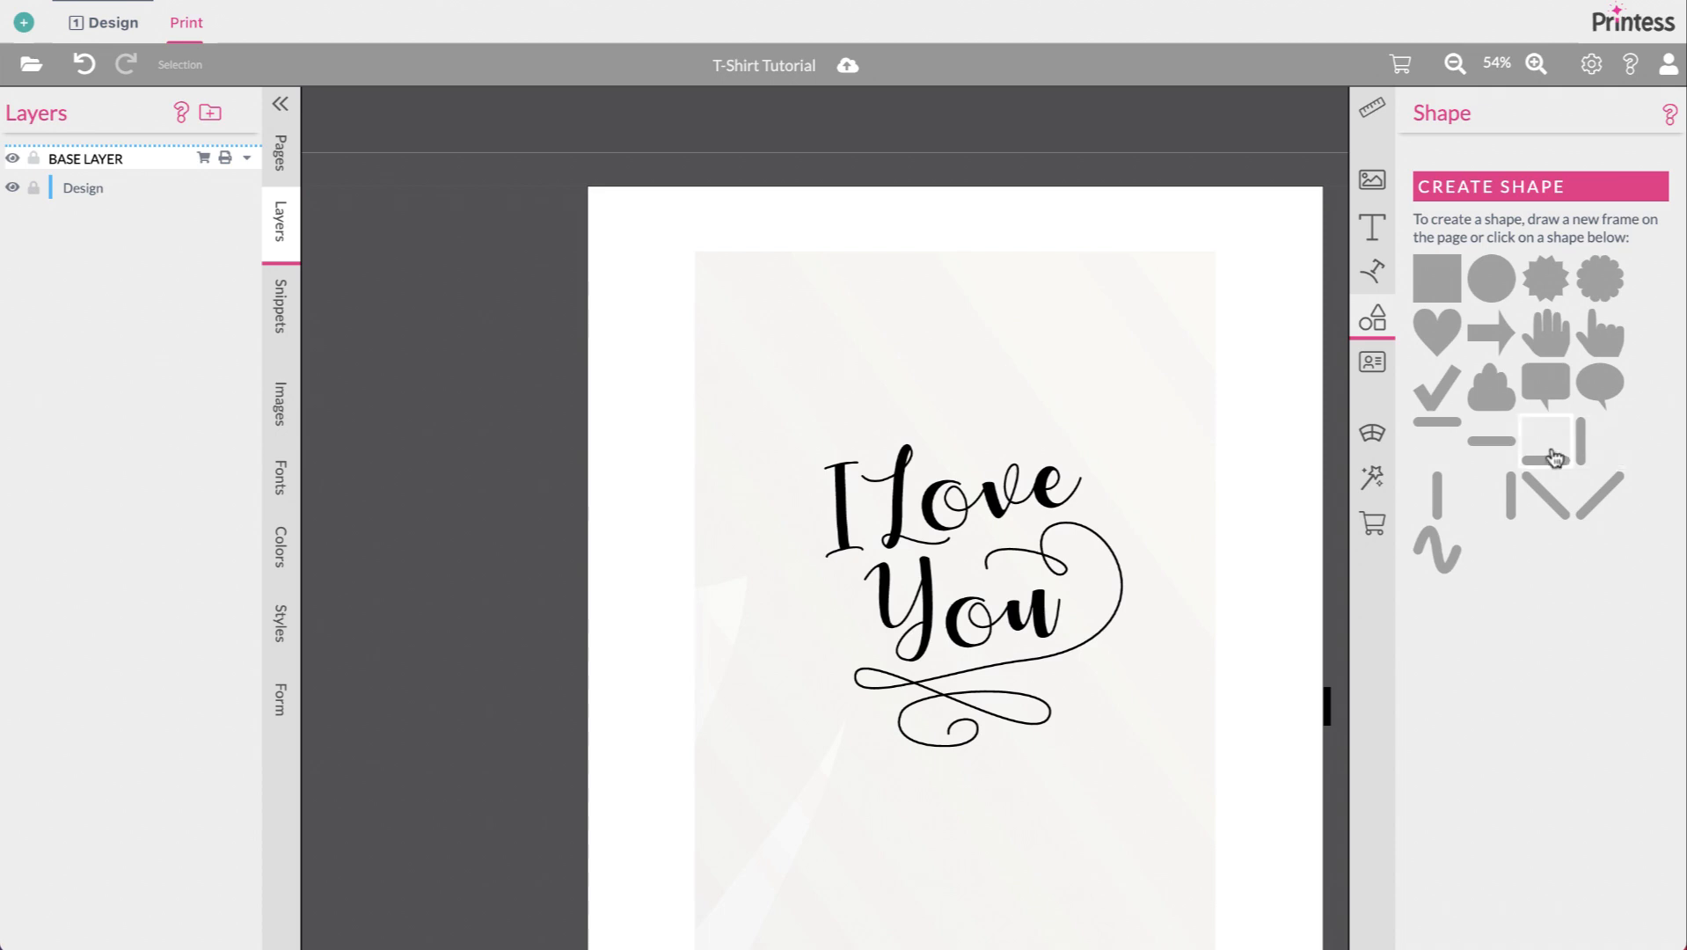
left_click(1510, 494)
left_click_drag(908, 272, 893, 245)
left_click(1372, 108)
left_click_drag(1480, 284, 1417, 283)
type("0")
key("Return")
key("Tab")
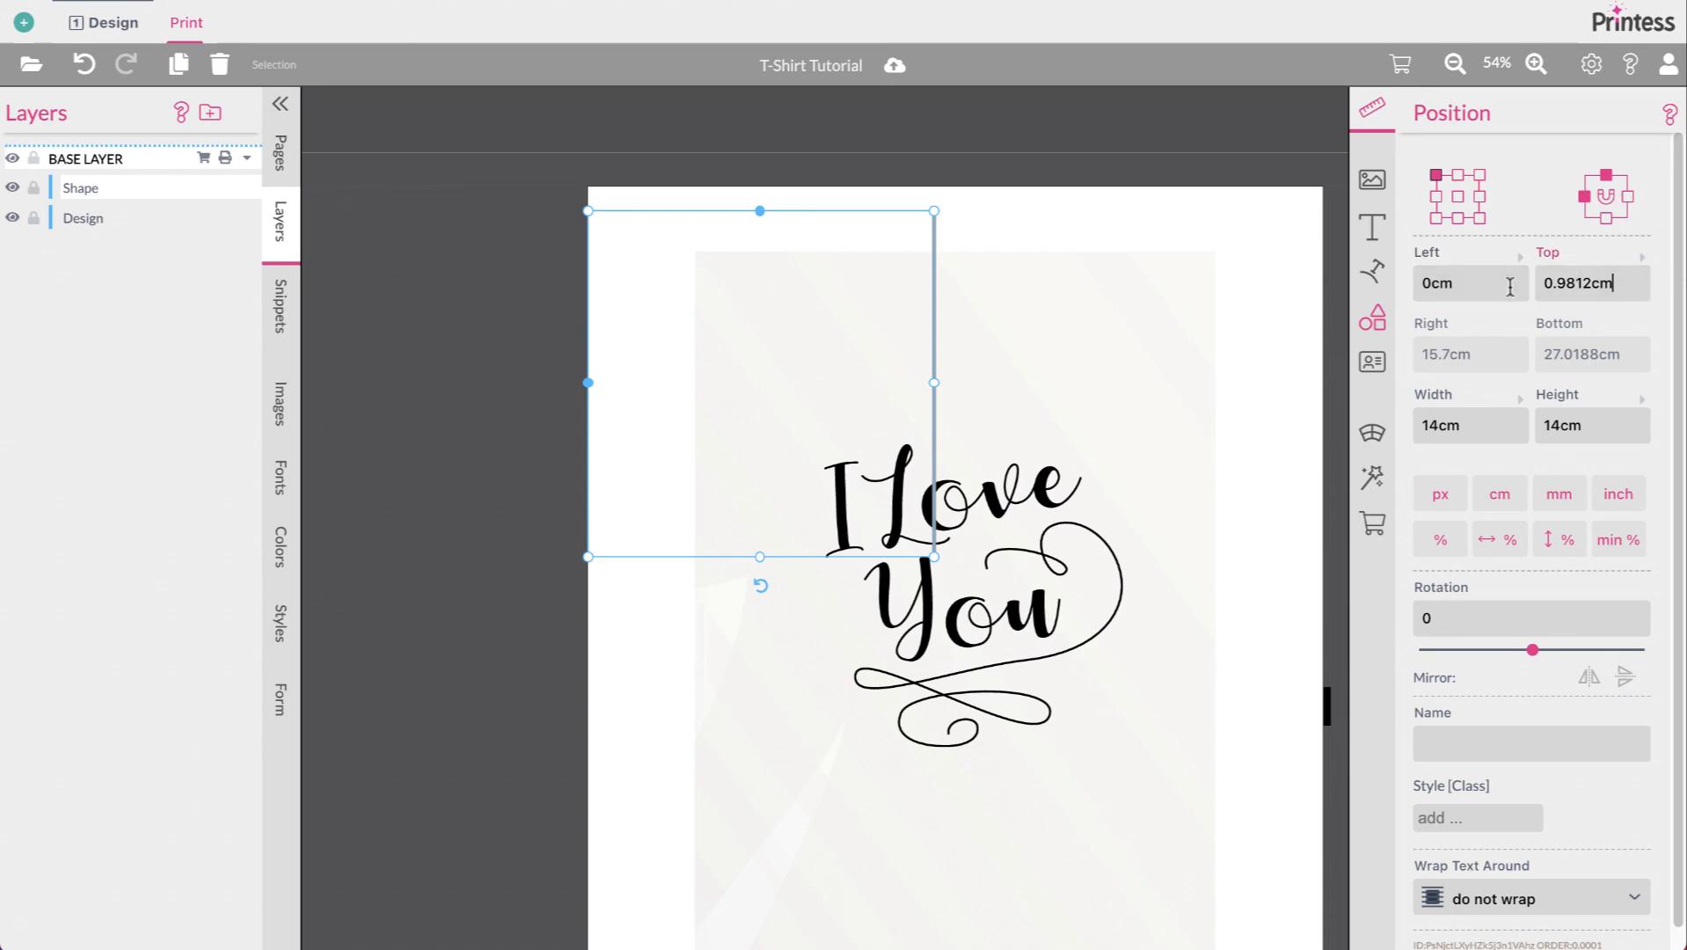
type("0")
key("Return")
Step: Set the line shape's frame to 1 cm wide and 0.8 cm high
left_click(1504, 425)
type("1")
key("Return")
left_click_drag(1611, 424, 1513, 424)
type("0.")
key("Return")
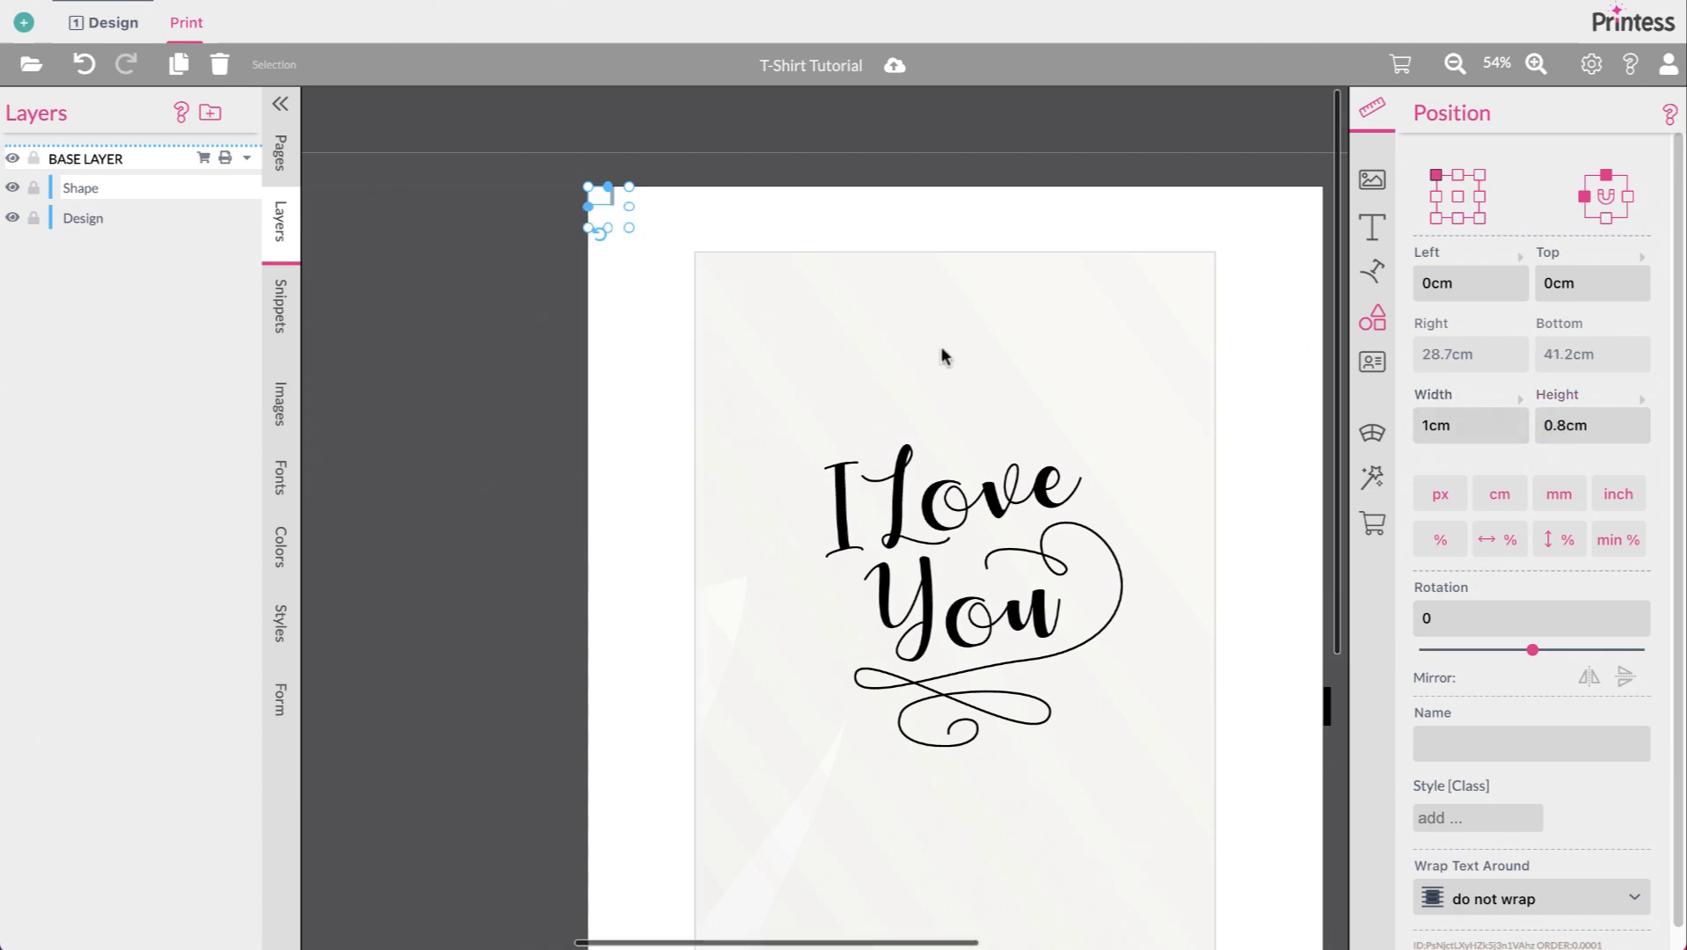
Step: Give the corner line shape a stroke width of 2px and the [Registration] stroke color
scroll(721, 301, "up", 2)
scroll(721, 301, "up", 3)
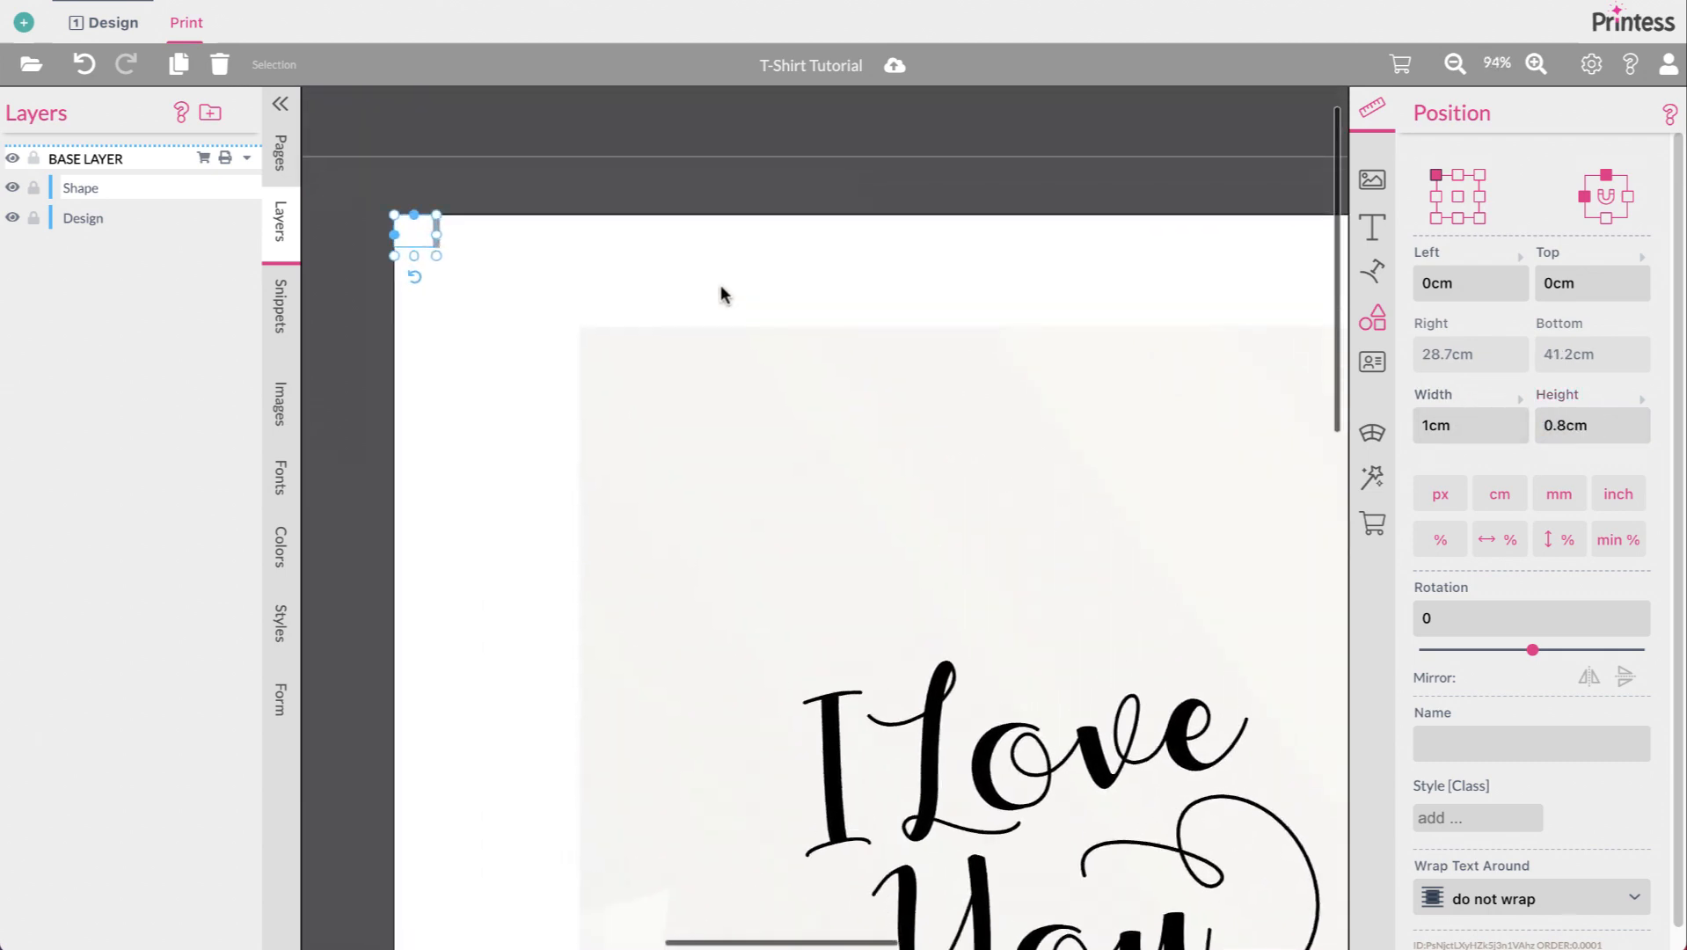
scroll(721, 294, "up", 2)
left_click(681, 279)
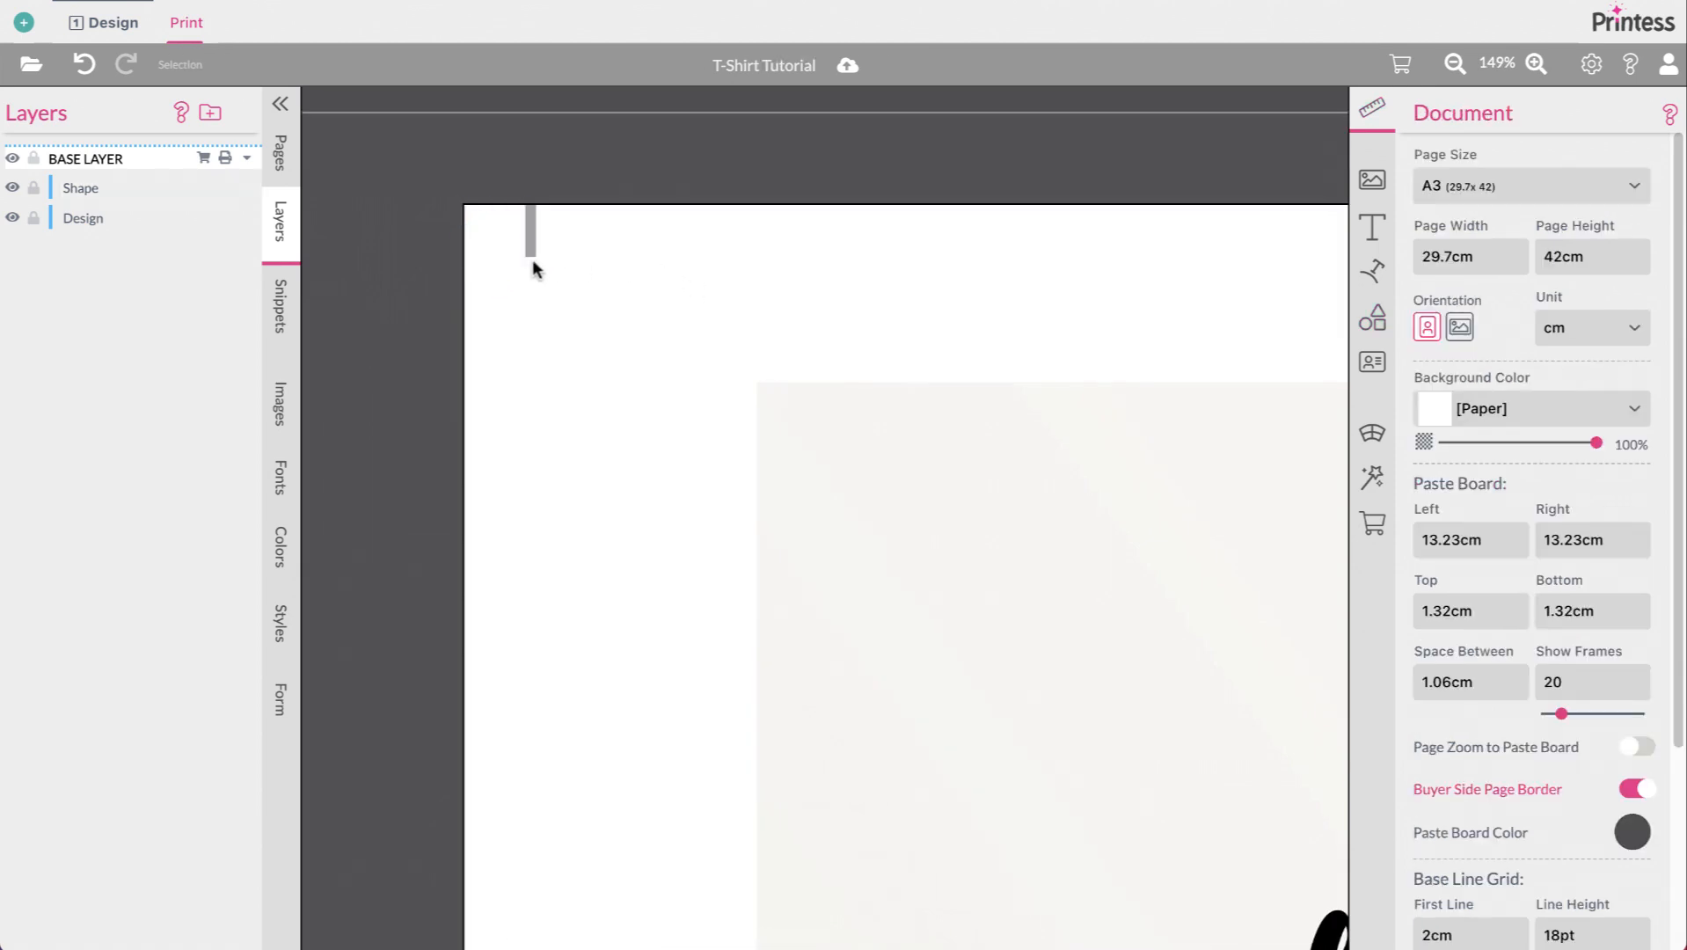
left_click(511, 243)
left_click(1429, 572)
key("BackSpace")
type("2")
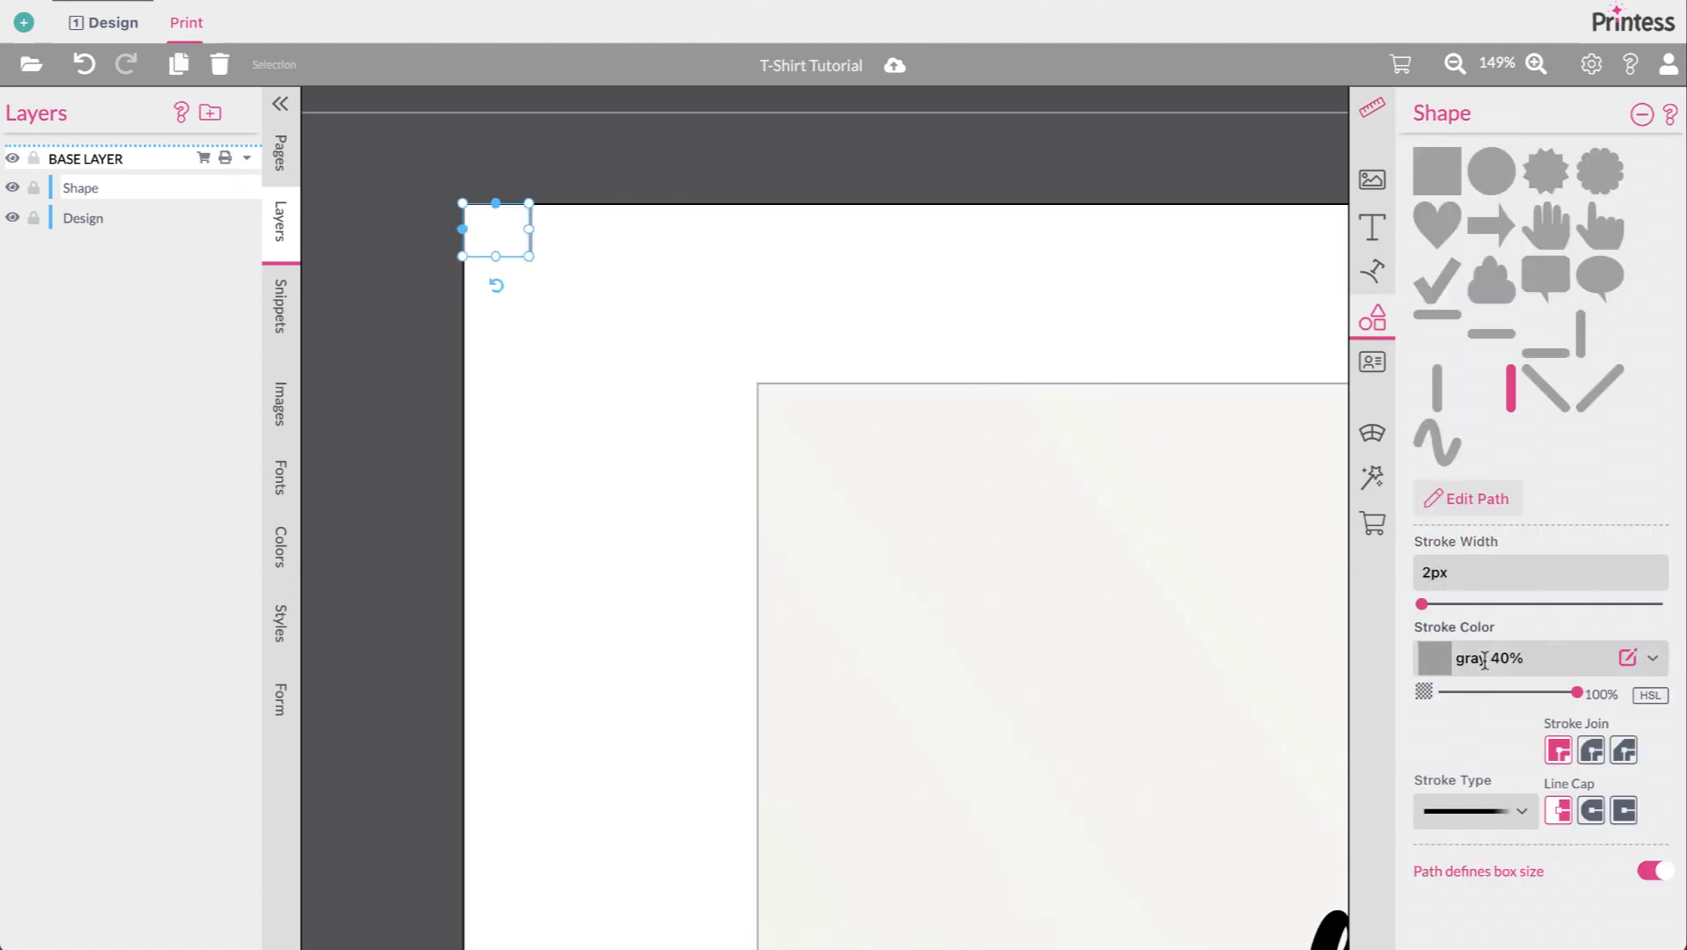
left_click(1486, 657)
left_click(1525, 330)
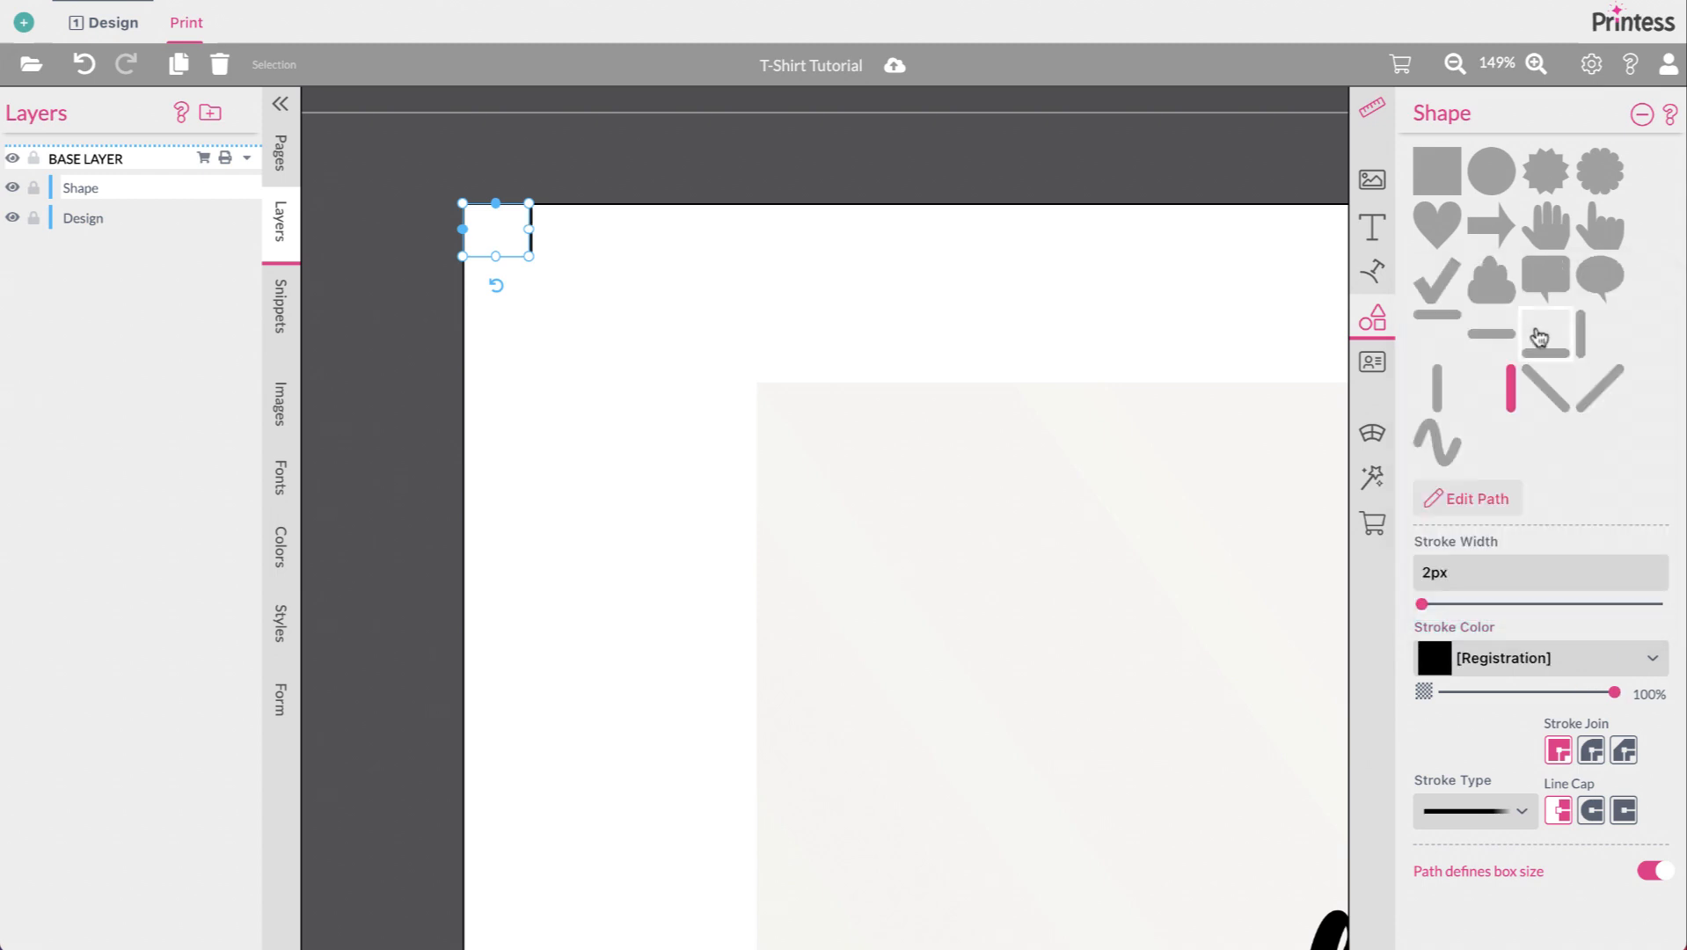
Step: Duplicate the corner line, set the copy's frame to 8 mm wide and 1 cm high, and change it to a bottom-aligned horizontal line
key("ctrl+d")
left_click_drag(595, 253, 504, 236)
left_click(1457, 415)
left_click_drag(1464, 424, 1407, 431)
type("8mm")
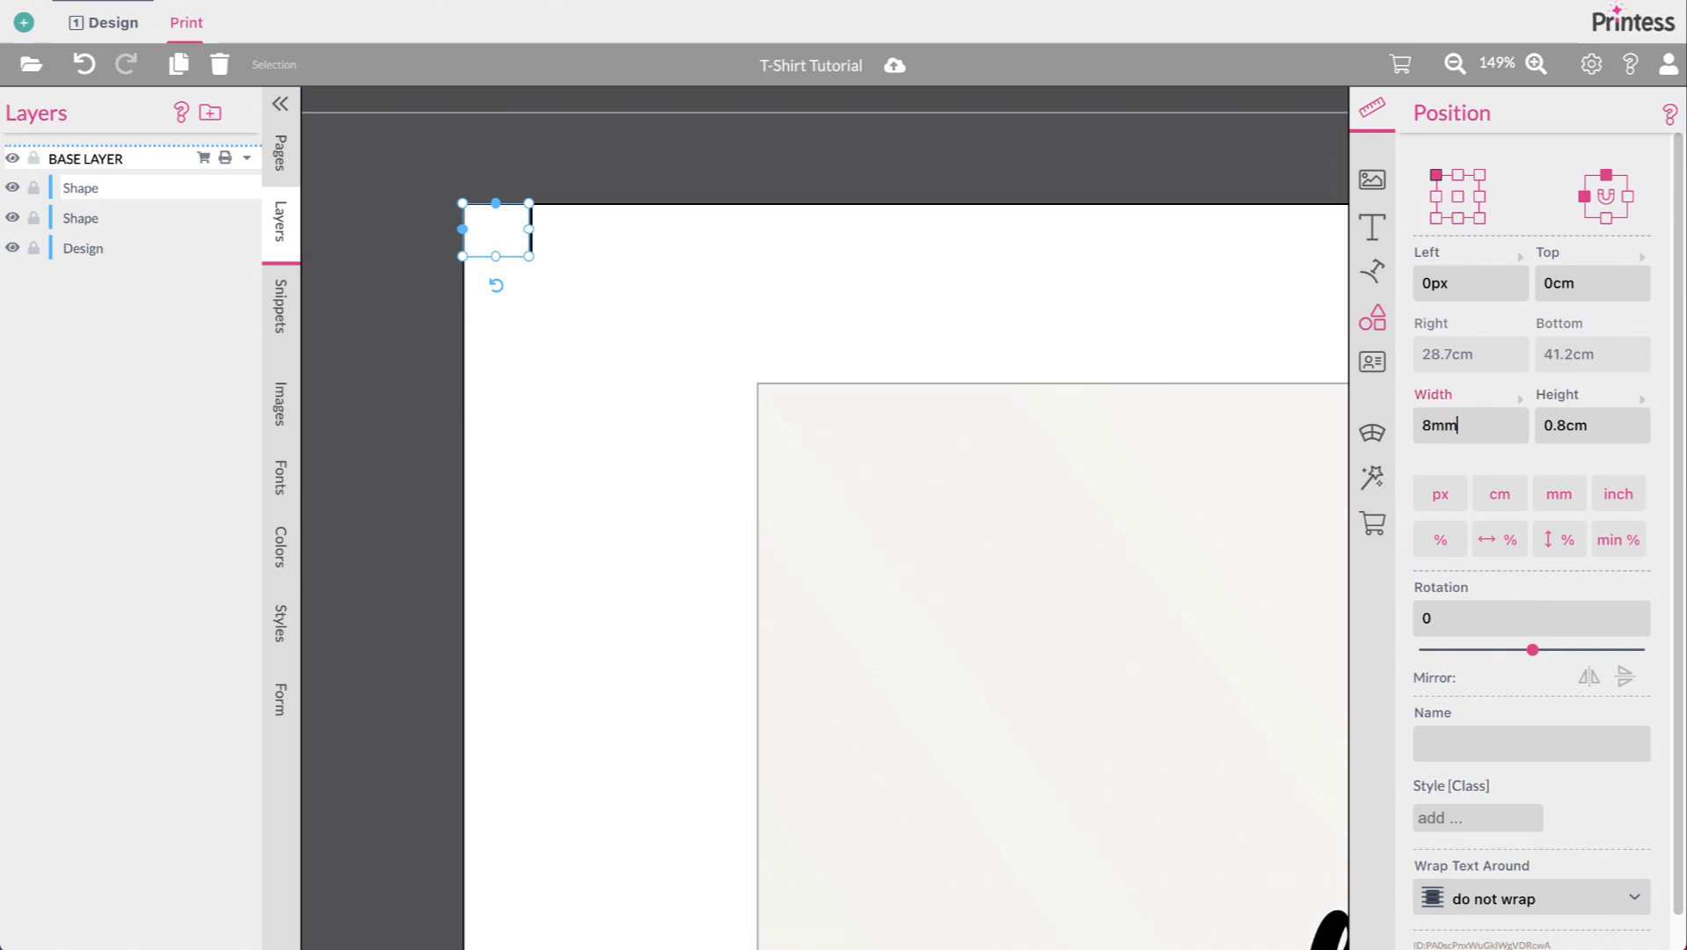
key("Tab")
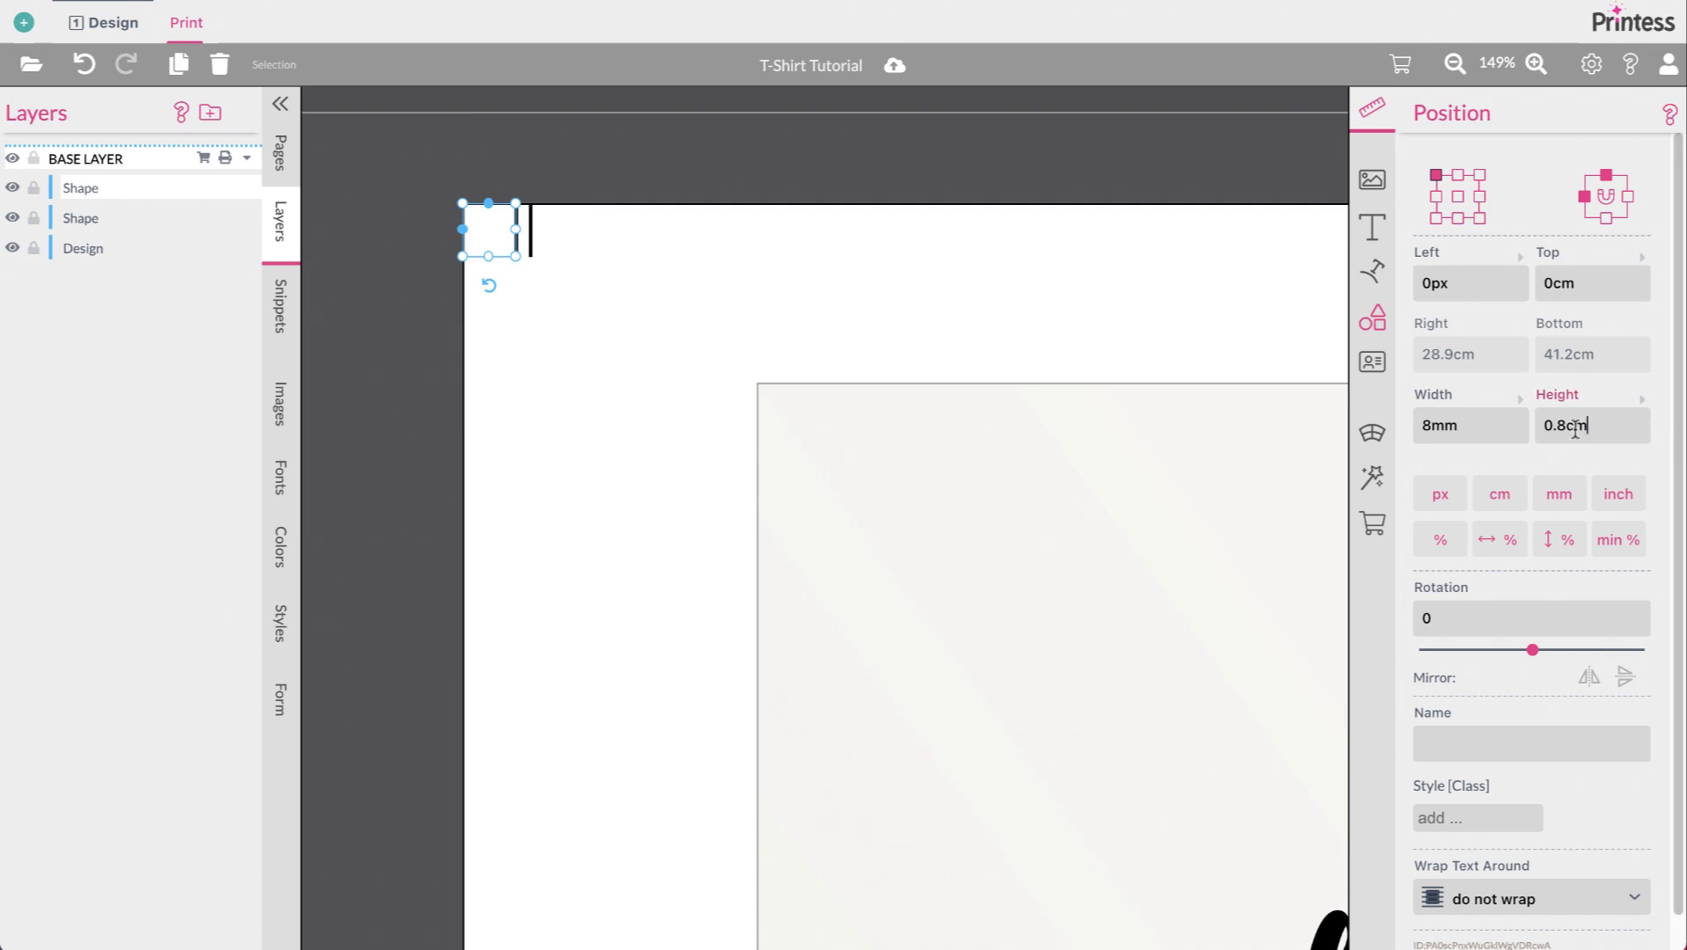
type("1")
key("Return")
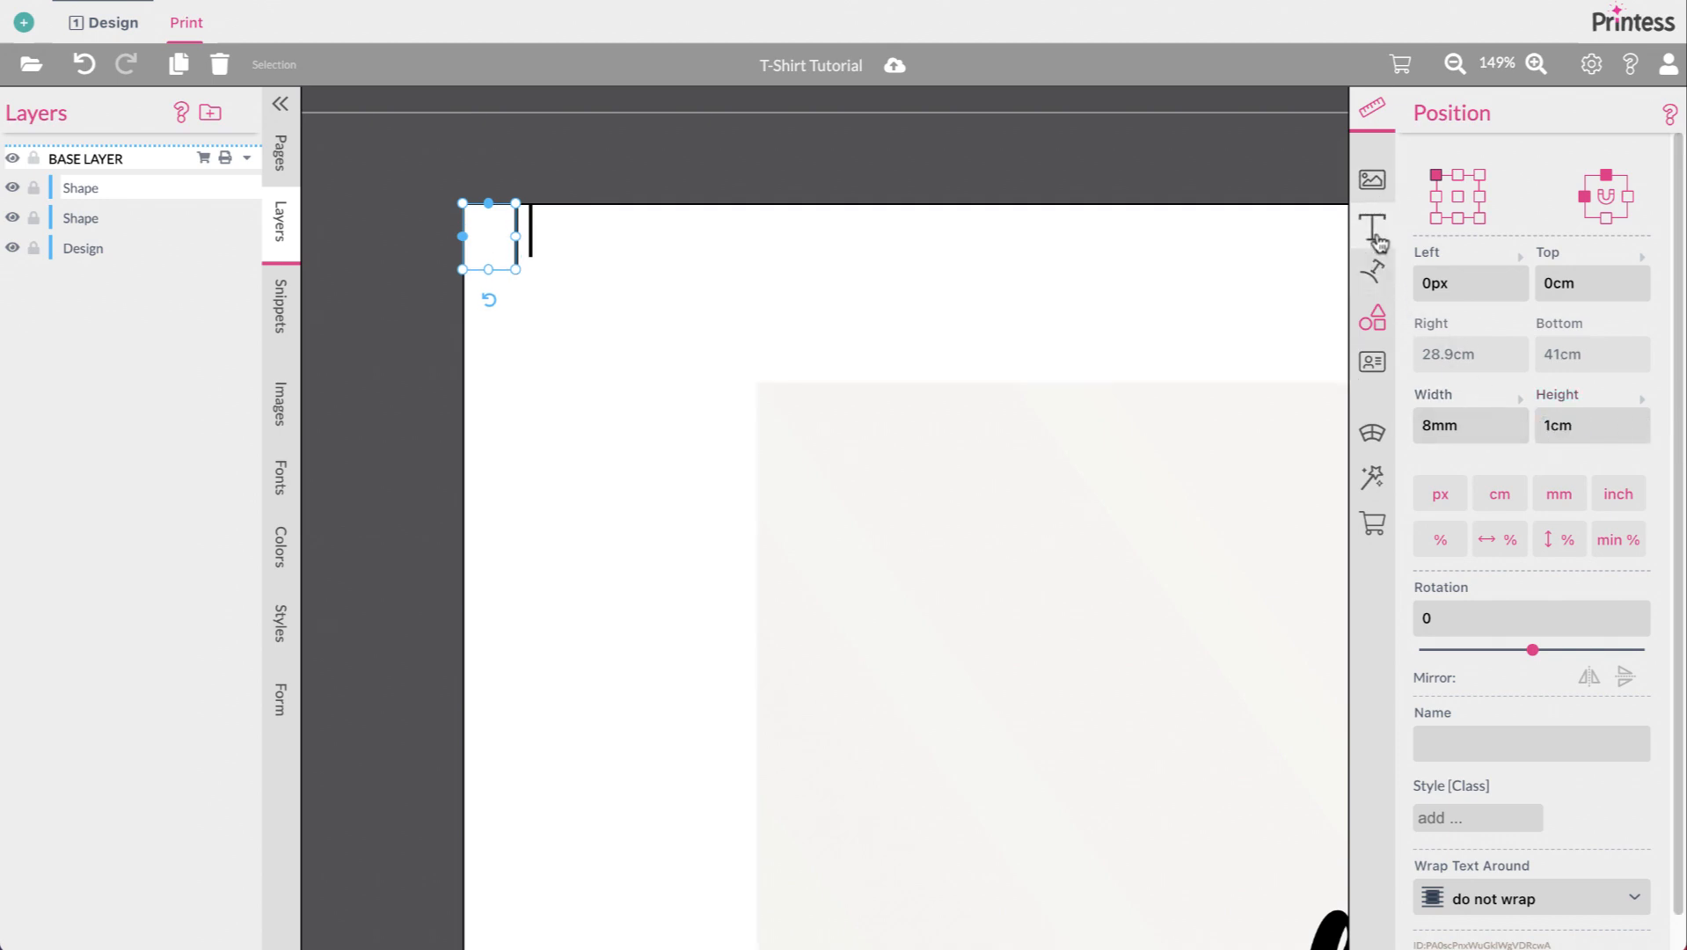
left_click(1372, 318)
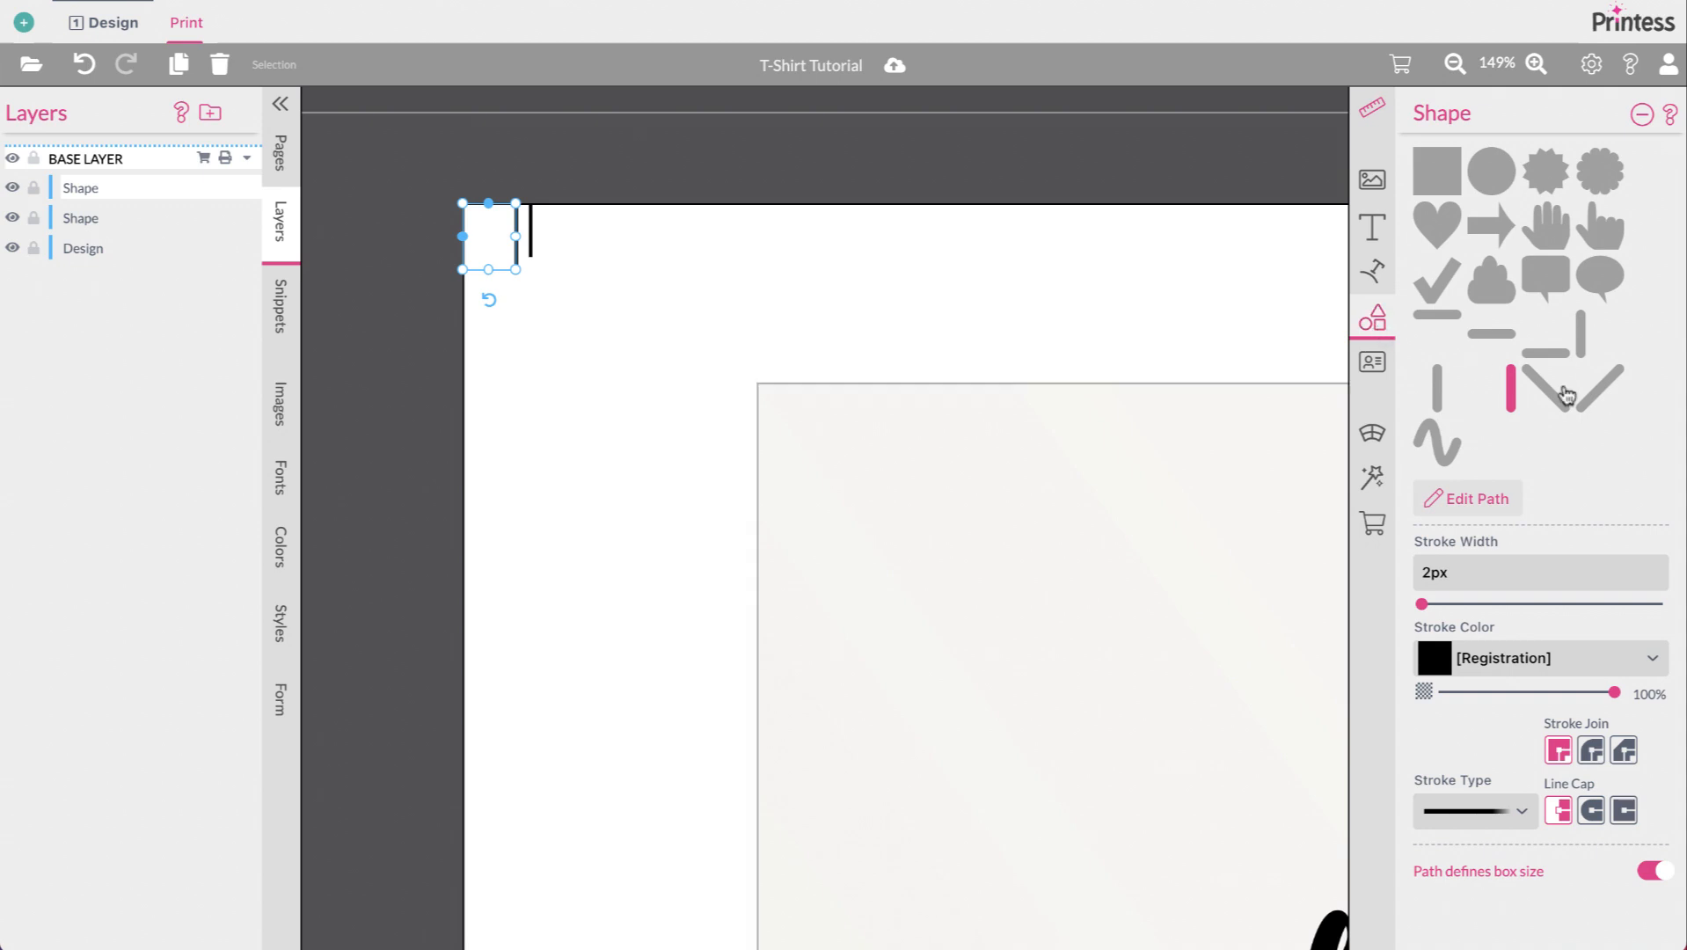
left_click(1540, 349)
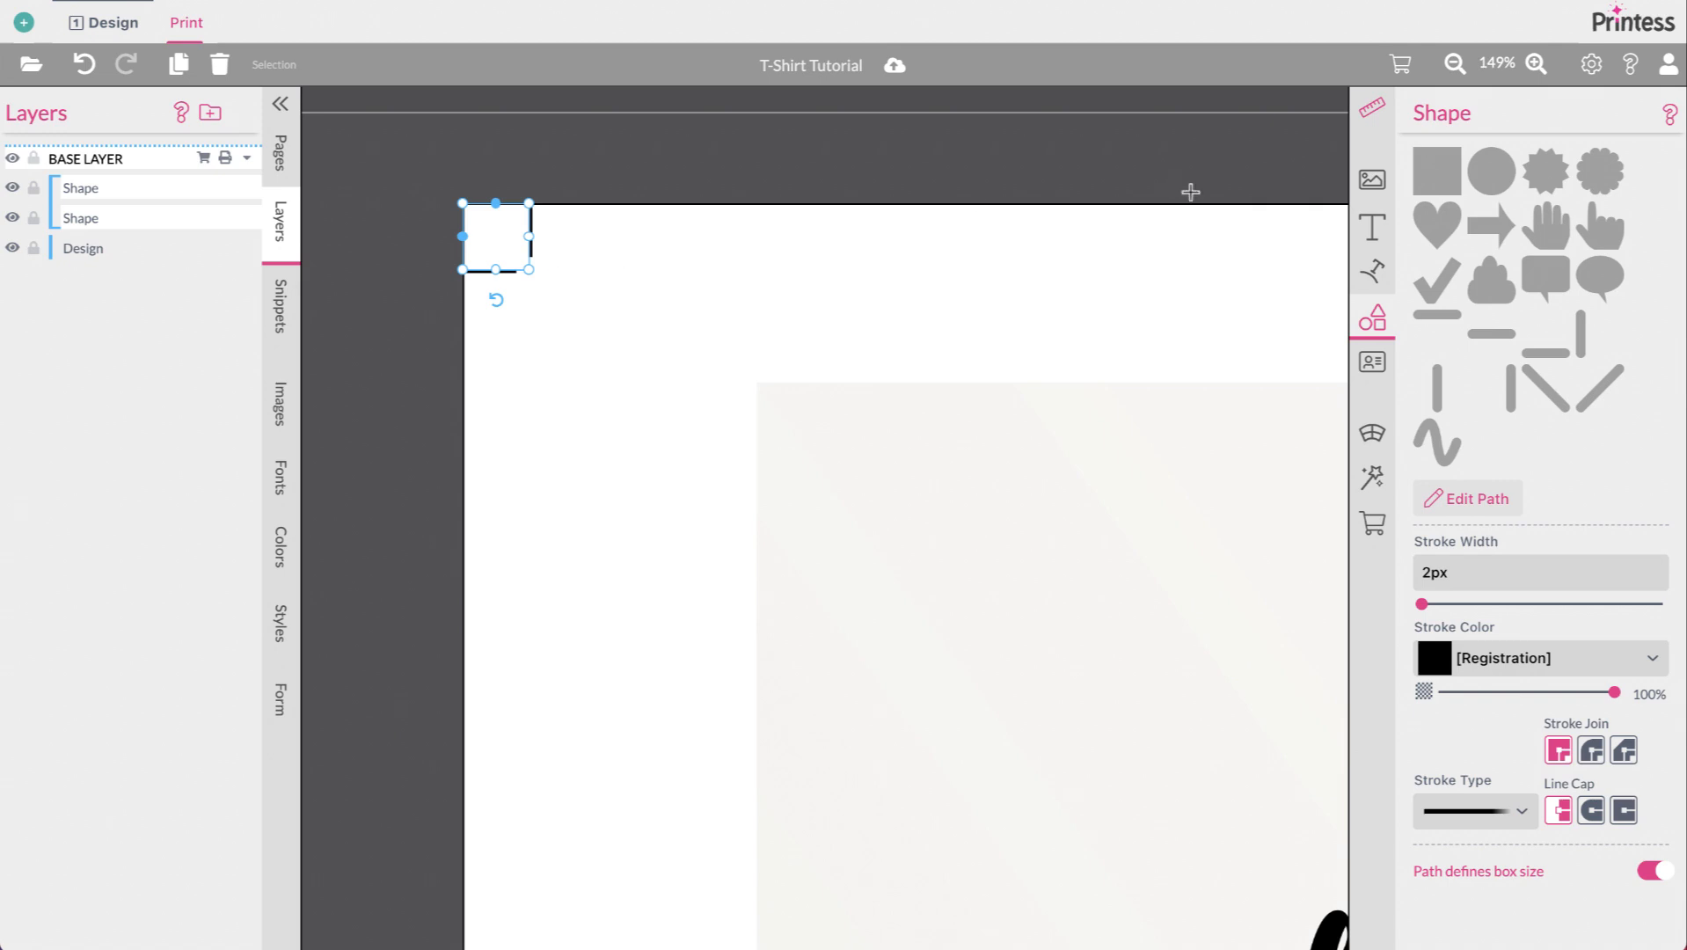
Step: Set the grouped corner mark's reference point to its centre and move the mark to the Design frame's top-left corner
left_click(1371, 112)
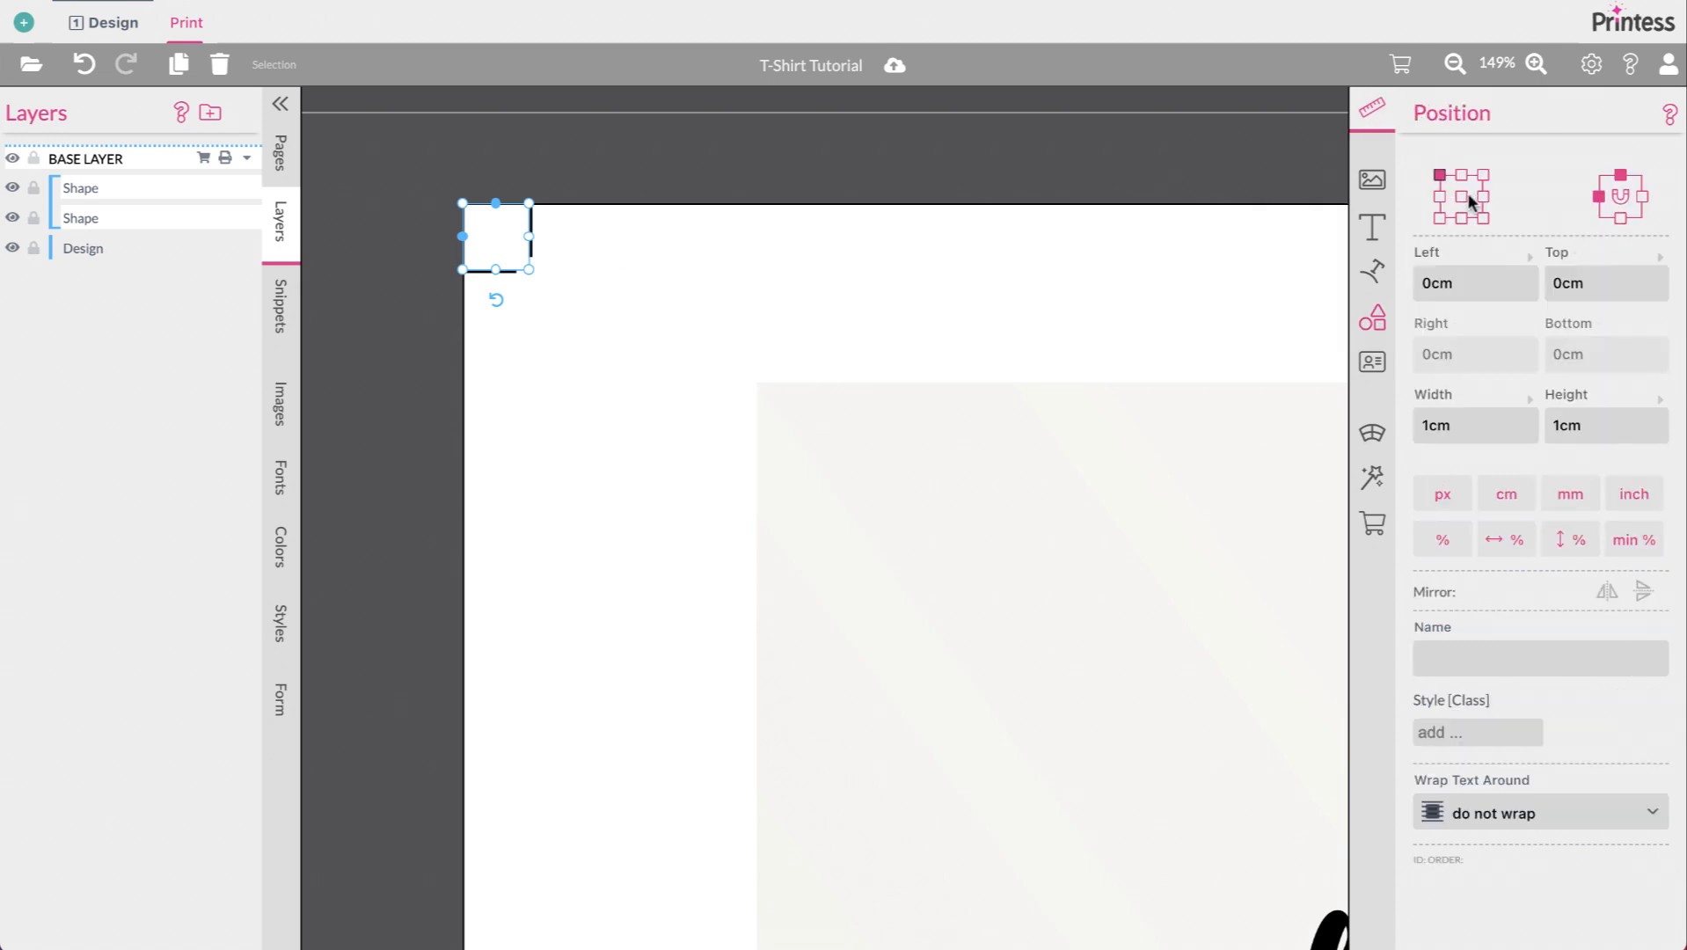
scroll(678, 305, "down", 3)
scroll(647, 343, "down", 2)
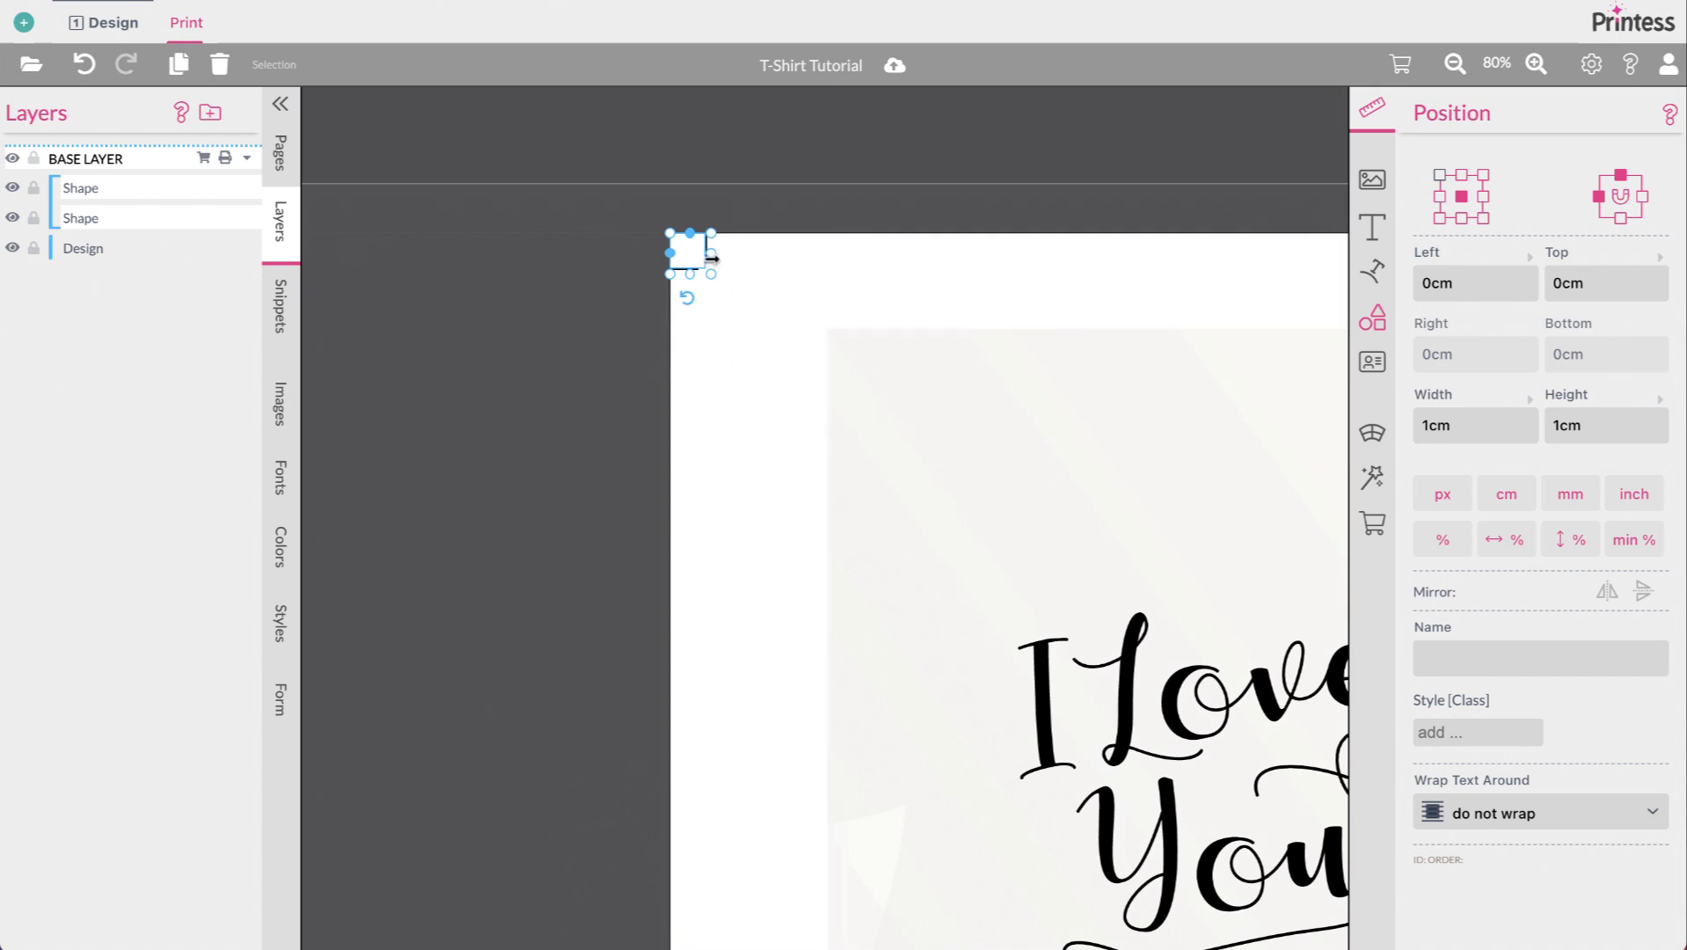
left_click_drag(695, 252, 813, 311)
left_click(811, 420)
scroll(811, 419, "down", 2)
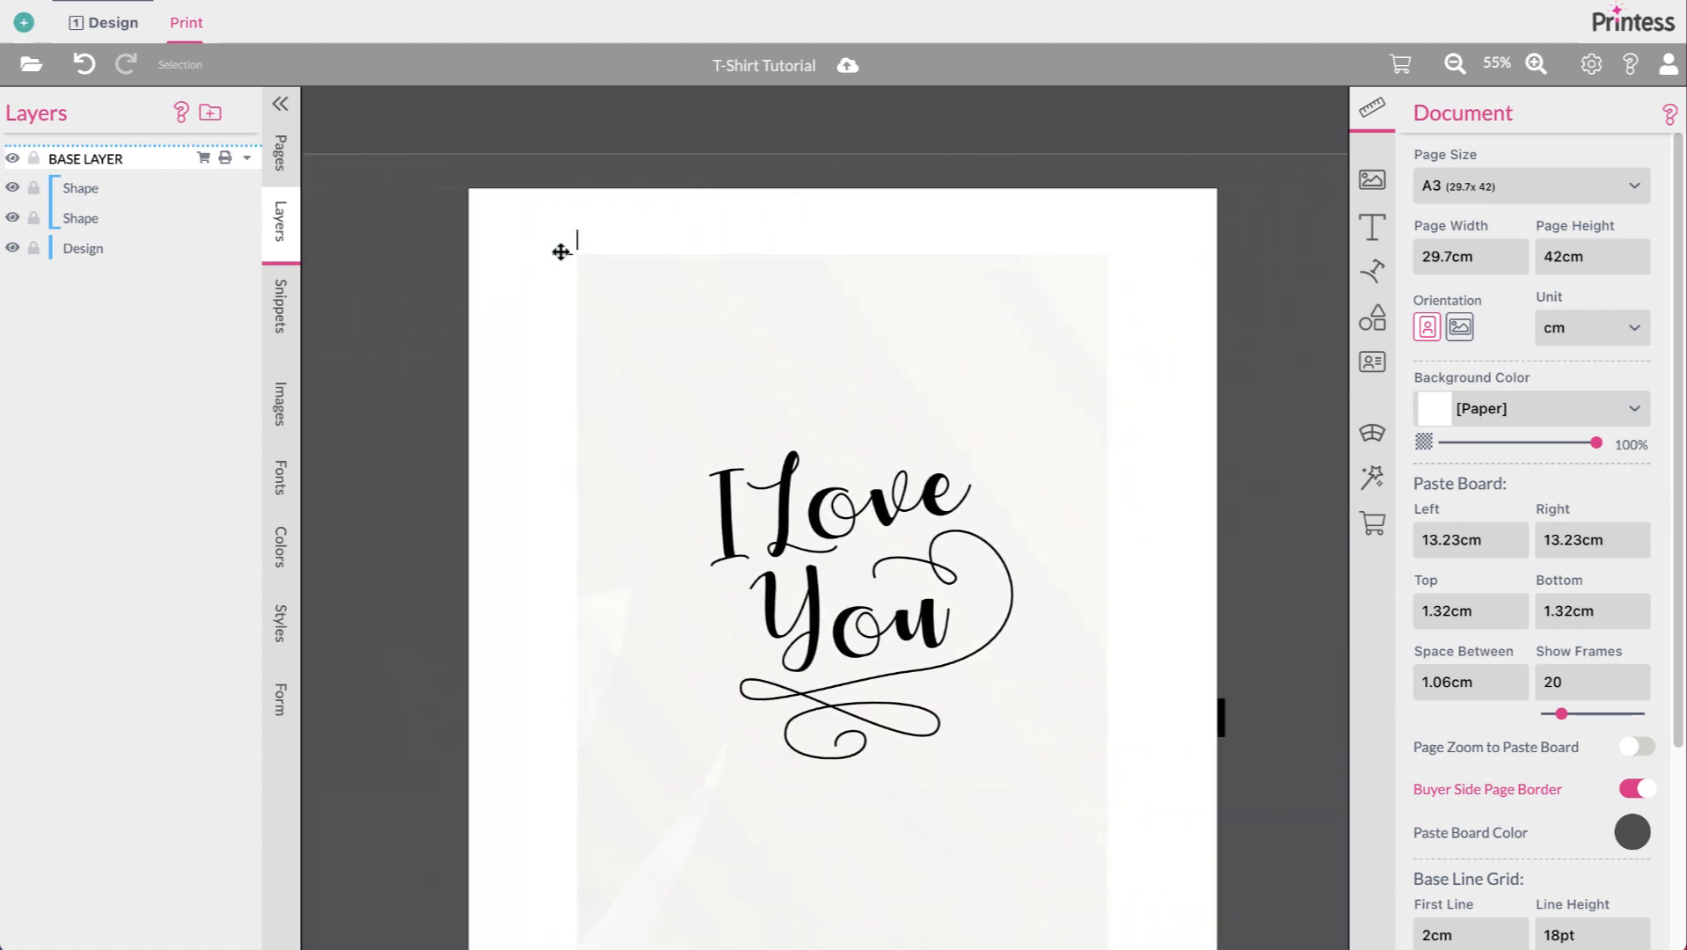
Step: Copy the corner mark for the other corners, placing mirrored copies at the Design frame's bottom-left and bottom-right corners
left_click(561, 257)
key("ctrl+c")
key("ctrl+v")
left_click_drag(1059, 374, 1112, 320)
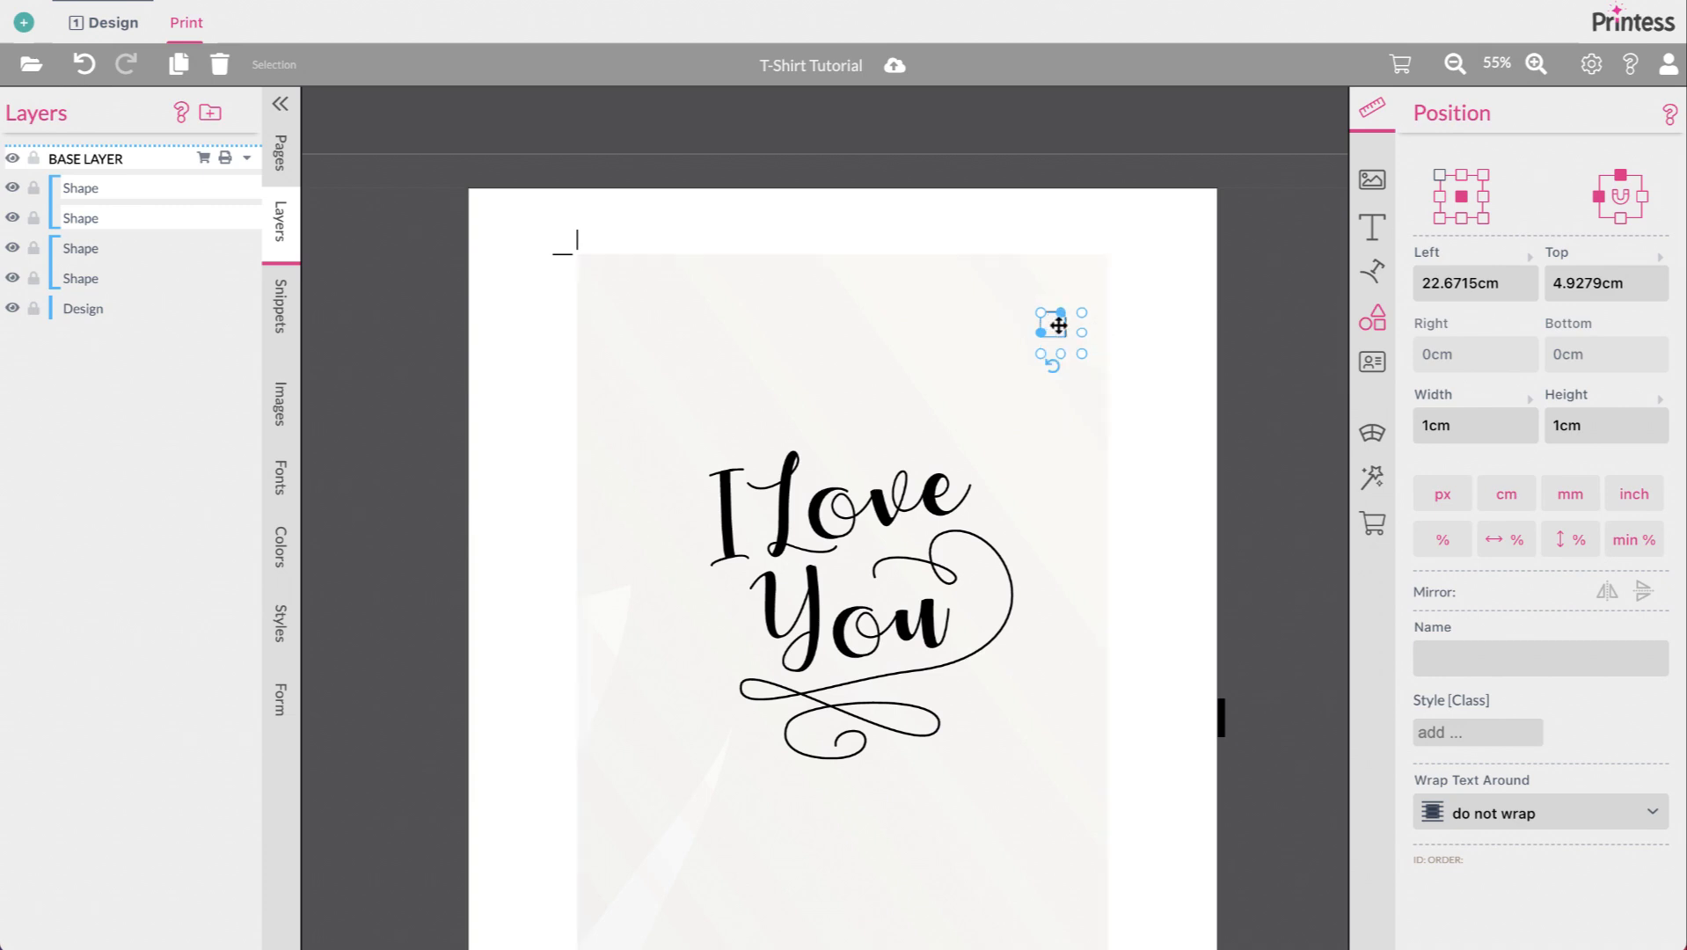
scroll(1058, 326, "down", 3)
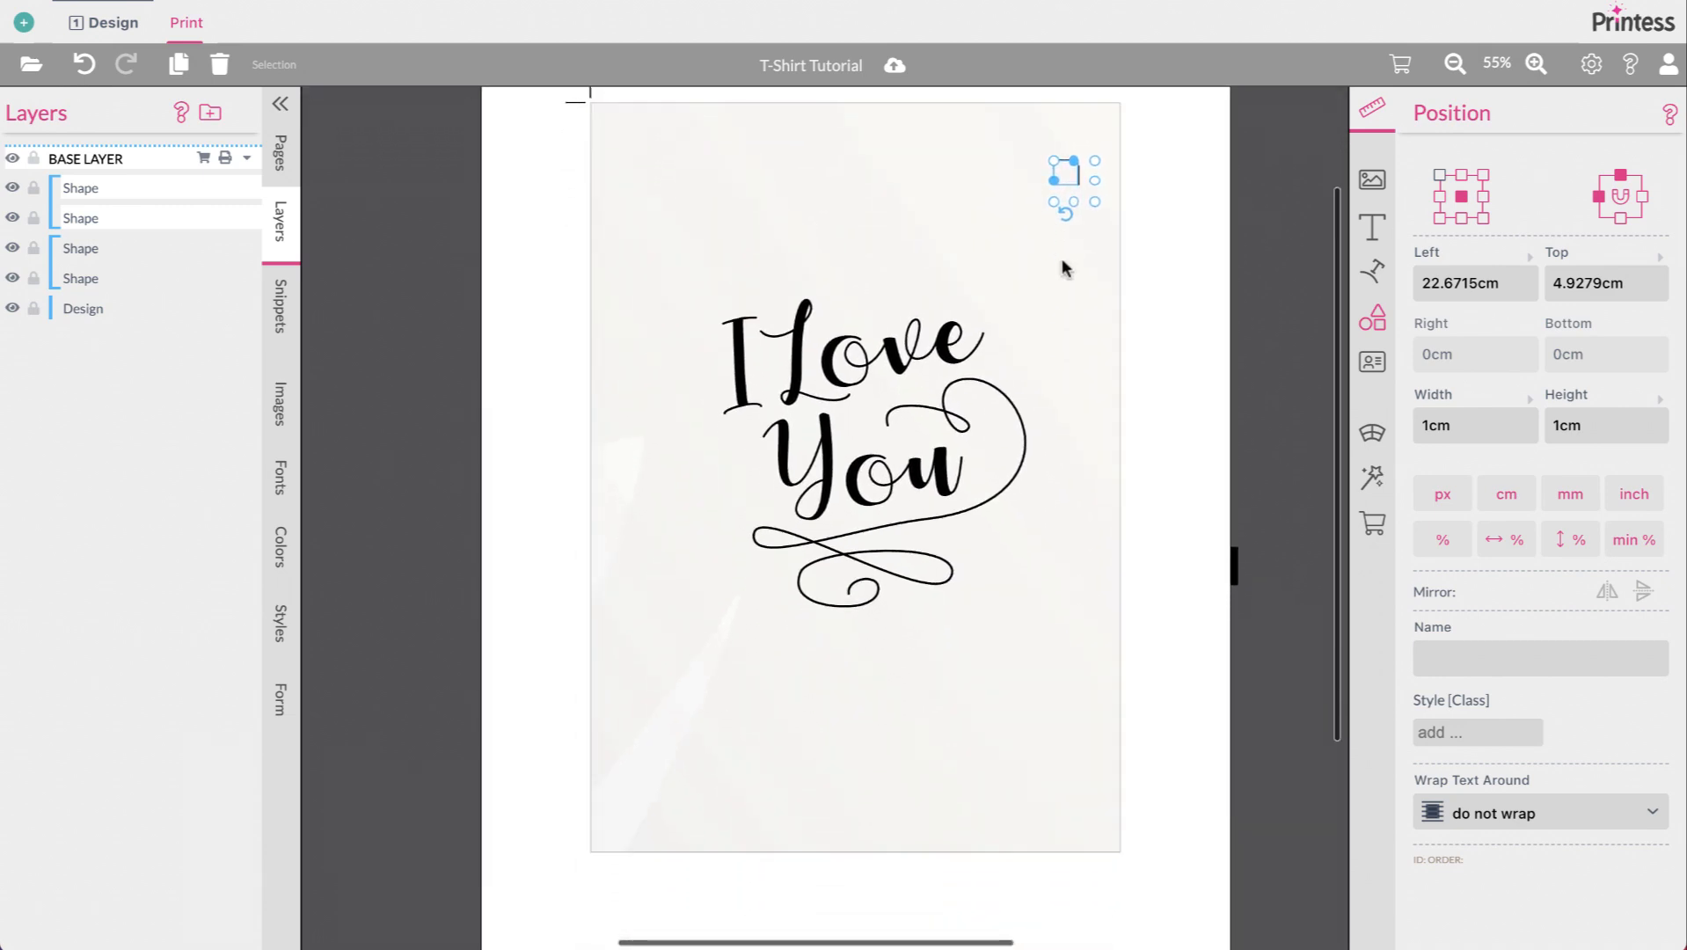
left_click_drag(1066, 176, 1143, 868)
key("ctrl+c")
key("ctrl+v")
scroll(1134, 913, "down", 1)
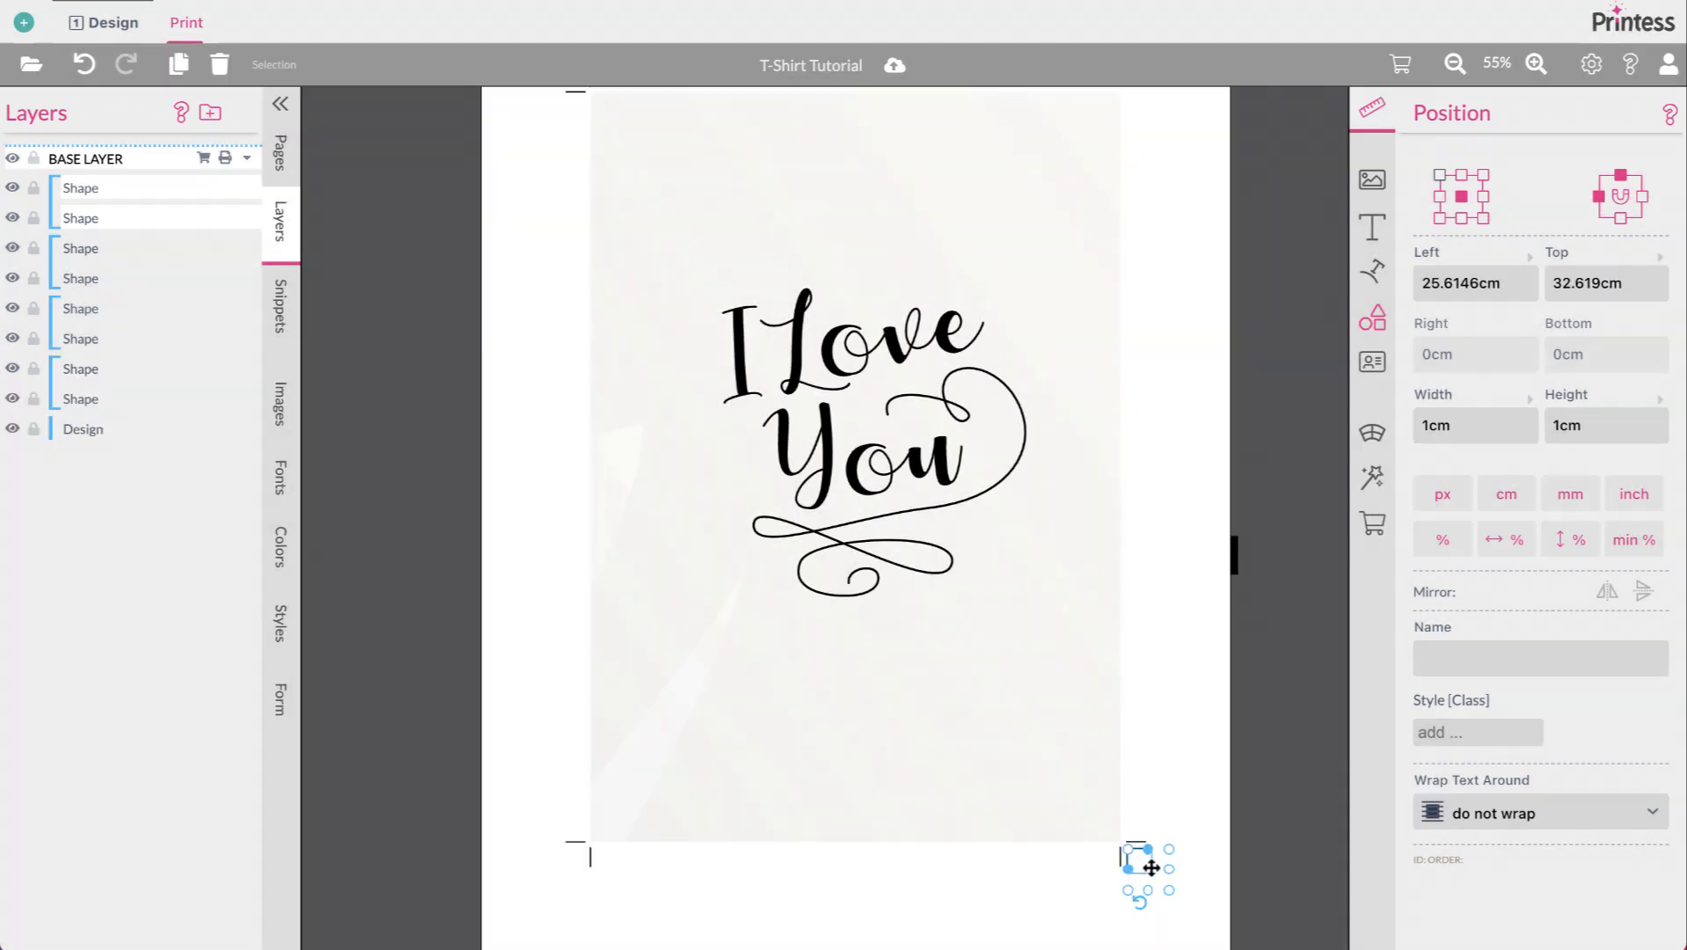
Step: Move the remaining copy of the corner mark to the Design frame's top-right corner, mirrored and aligned with its edges
left_click_drag(1138, 866, 1146, 354)
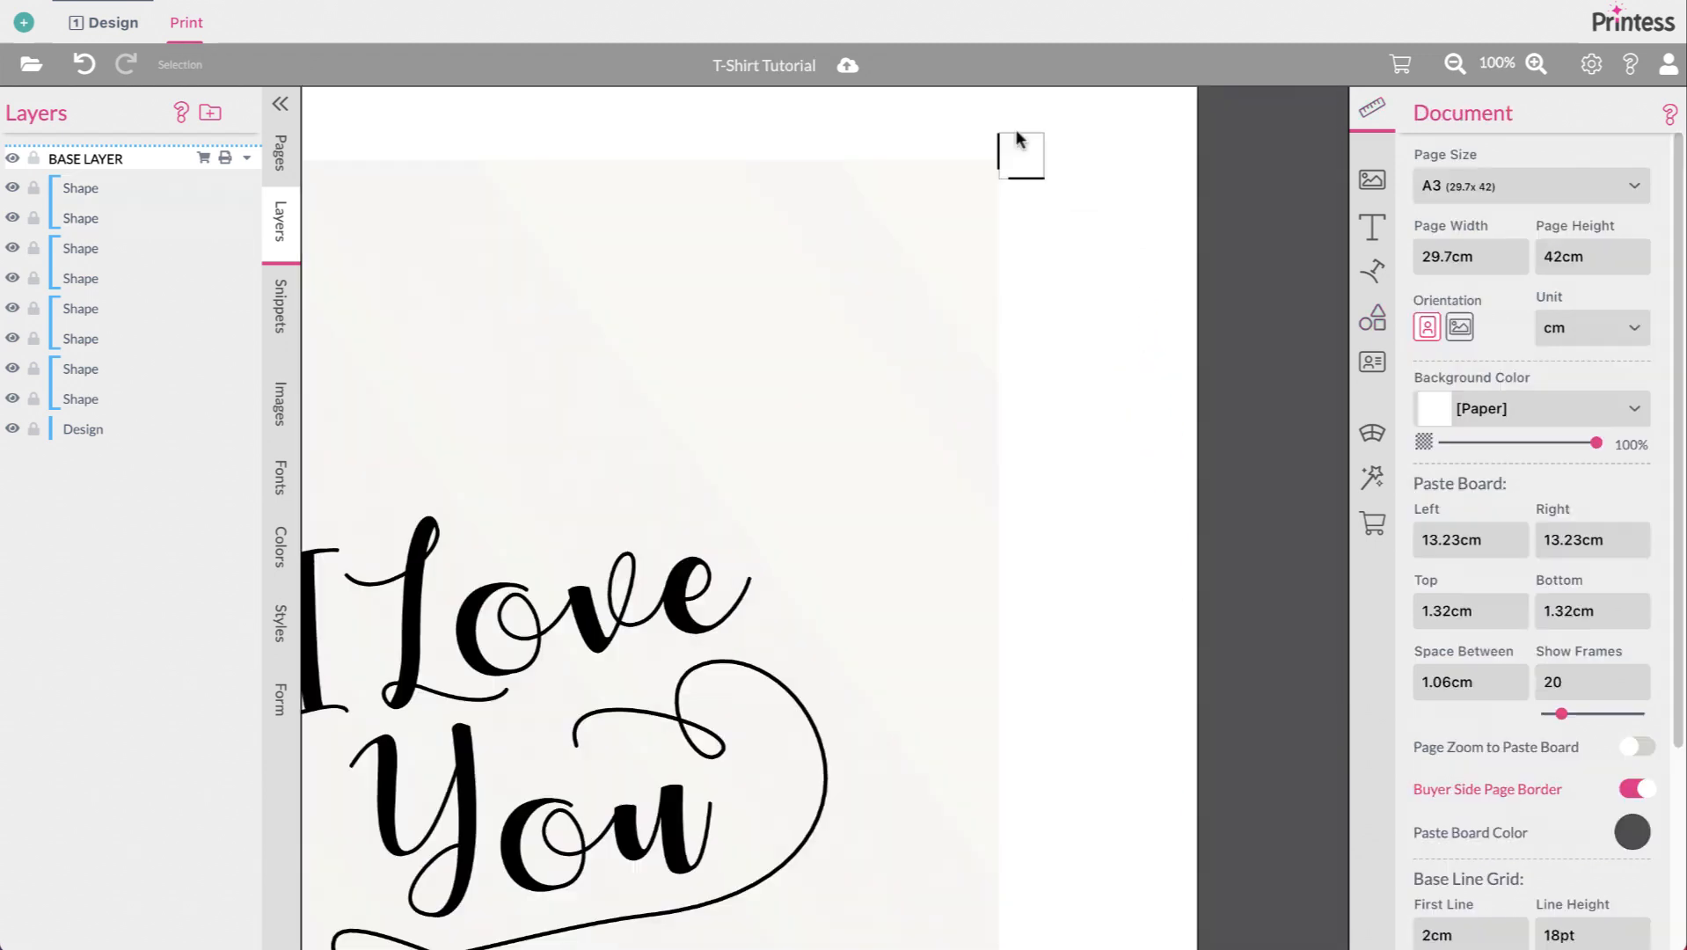
left_click(1028, 159)
left_click_drag(1028, 159, 1028, 140)
left_click(806, 312)
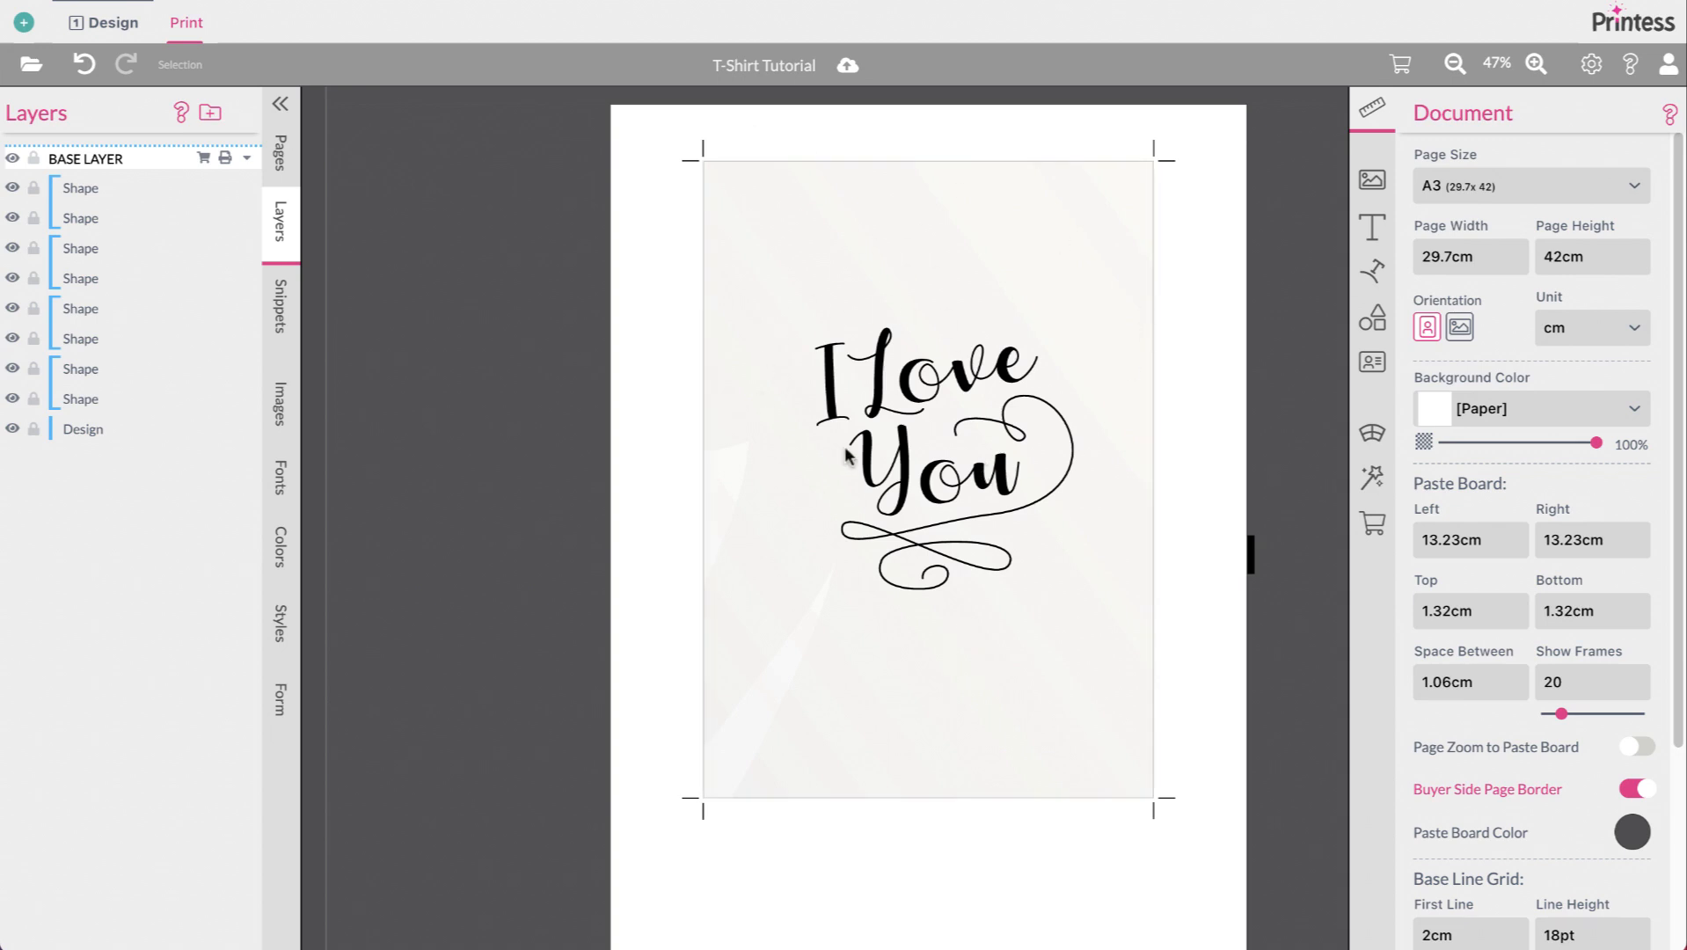
Step: Hide non-printable layers in the preview of the Design sub-document
left_click(947, 313)
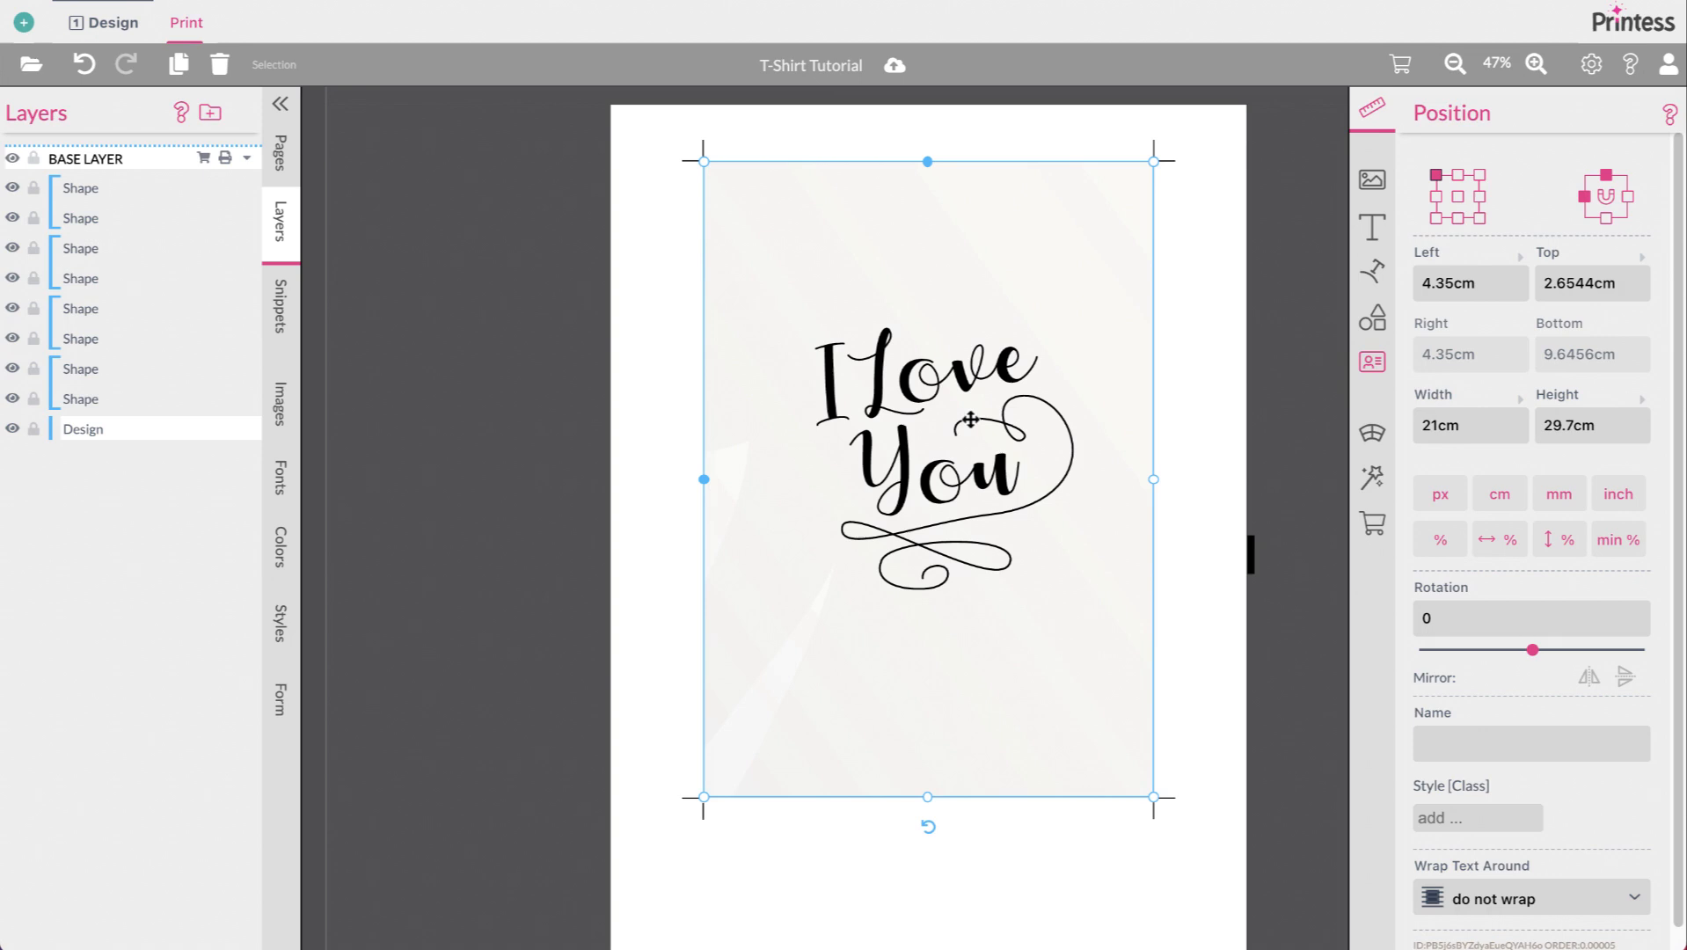
left_click(1372, 364)
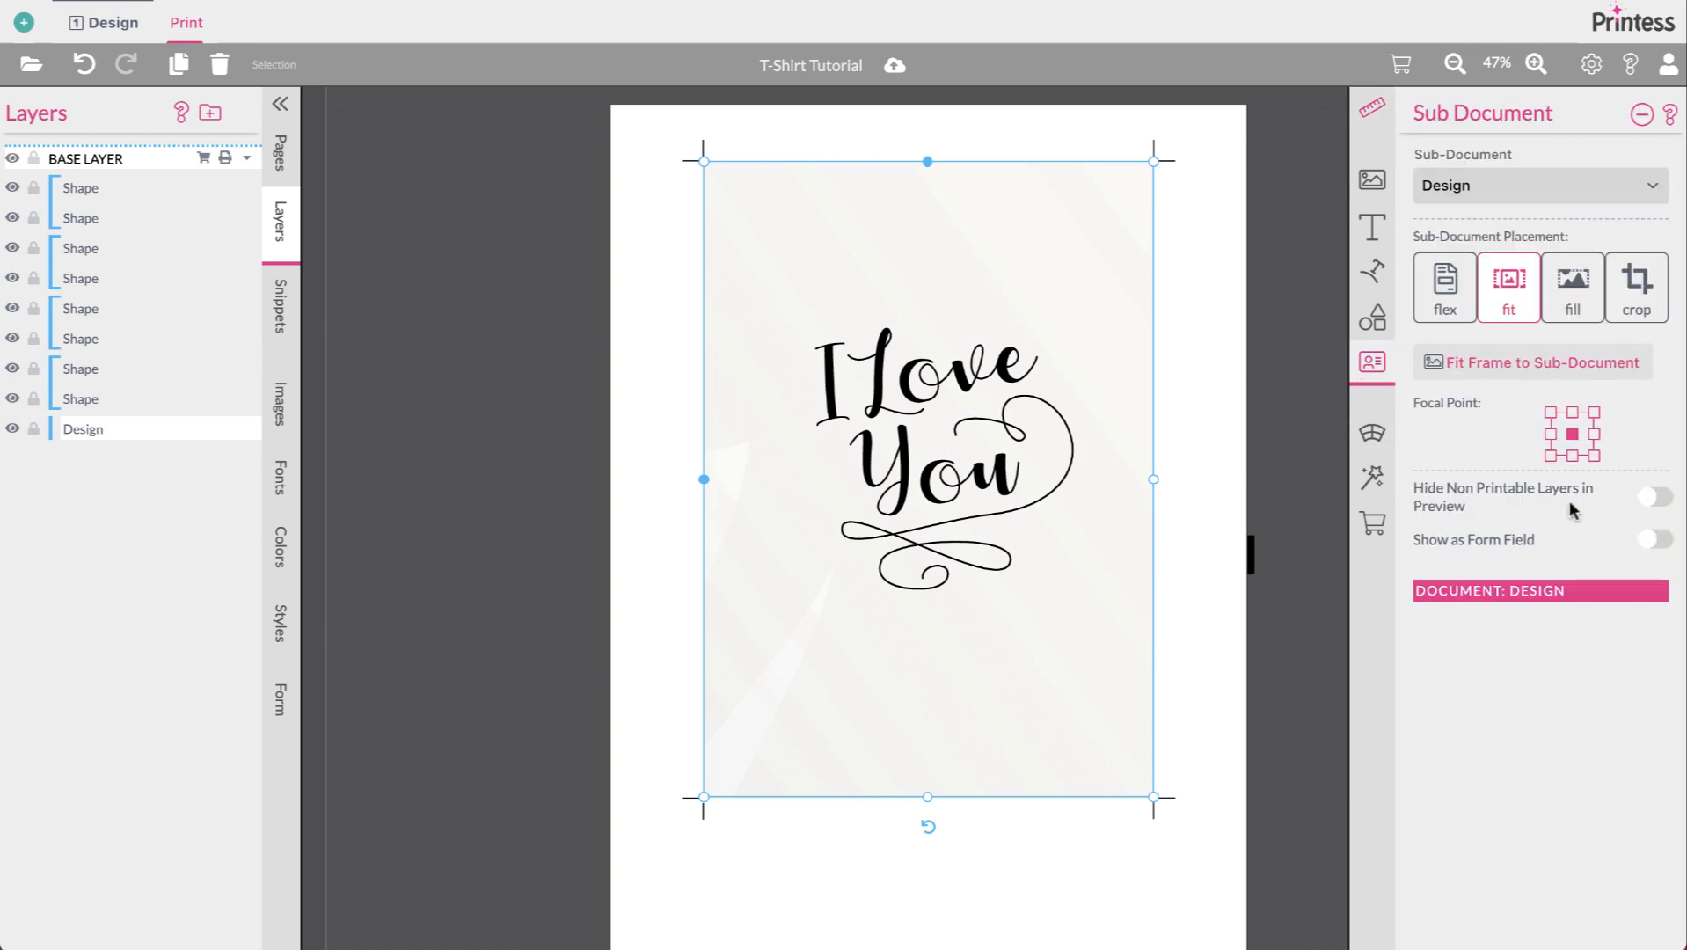
left_click(1662, 502)
scroll(1312, 493, "down", 1)
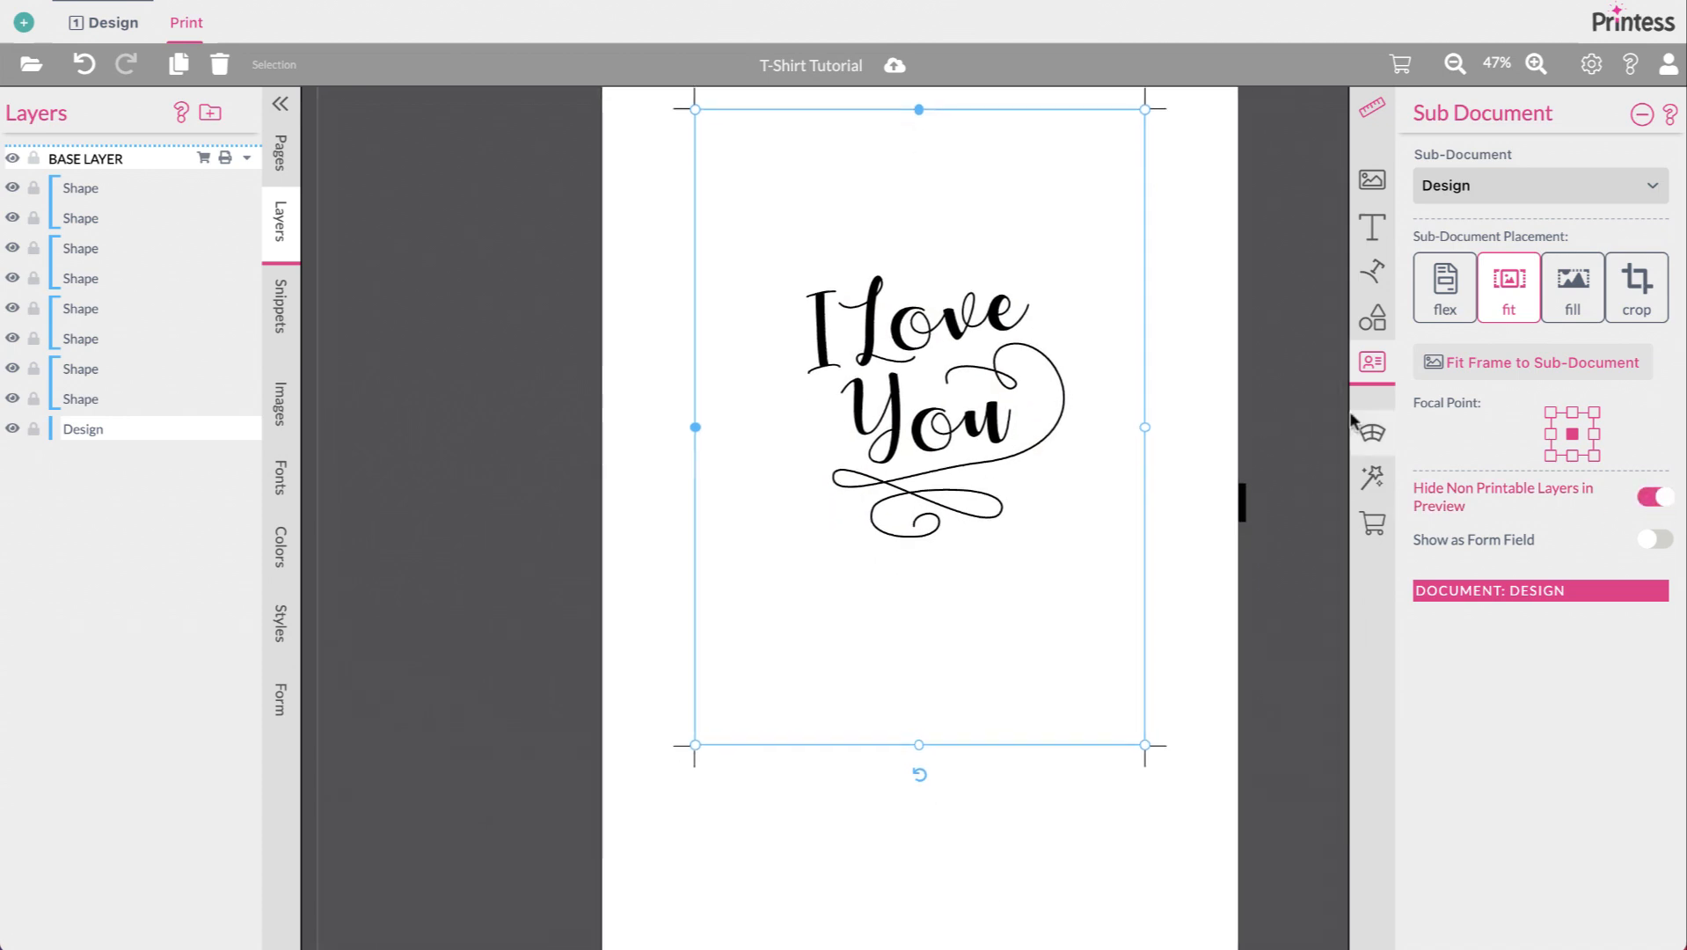
Step: Add a multi-line text frame below the bottom corner marks, about 14.3 cm wide and 7.3 cm high
left_click(1372, 231)
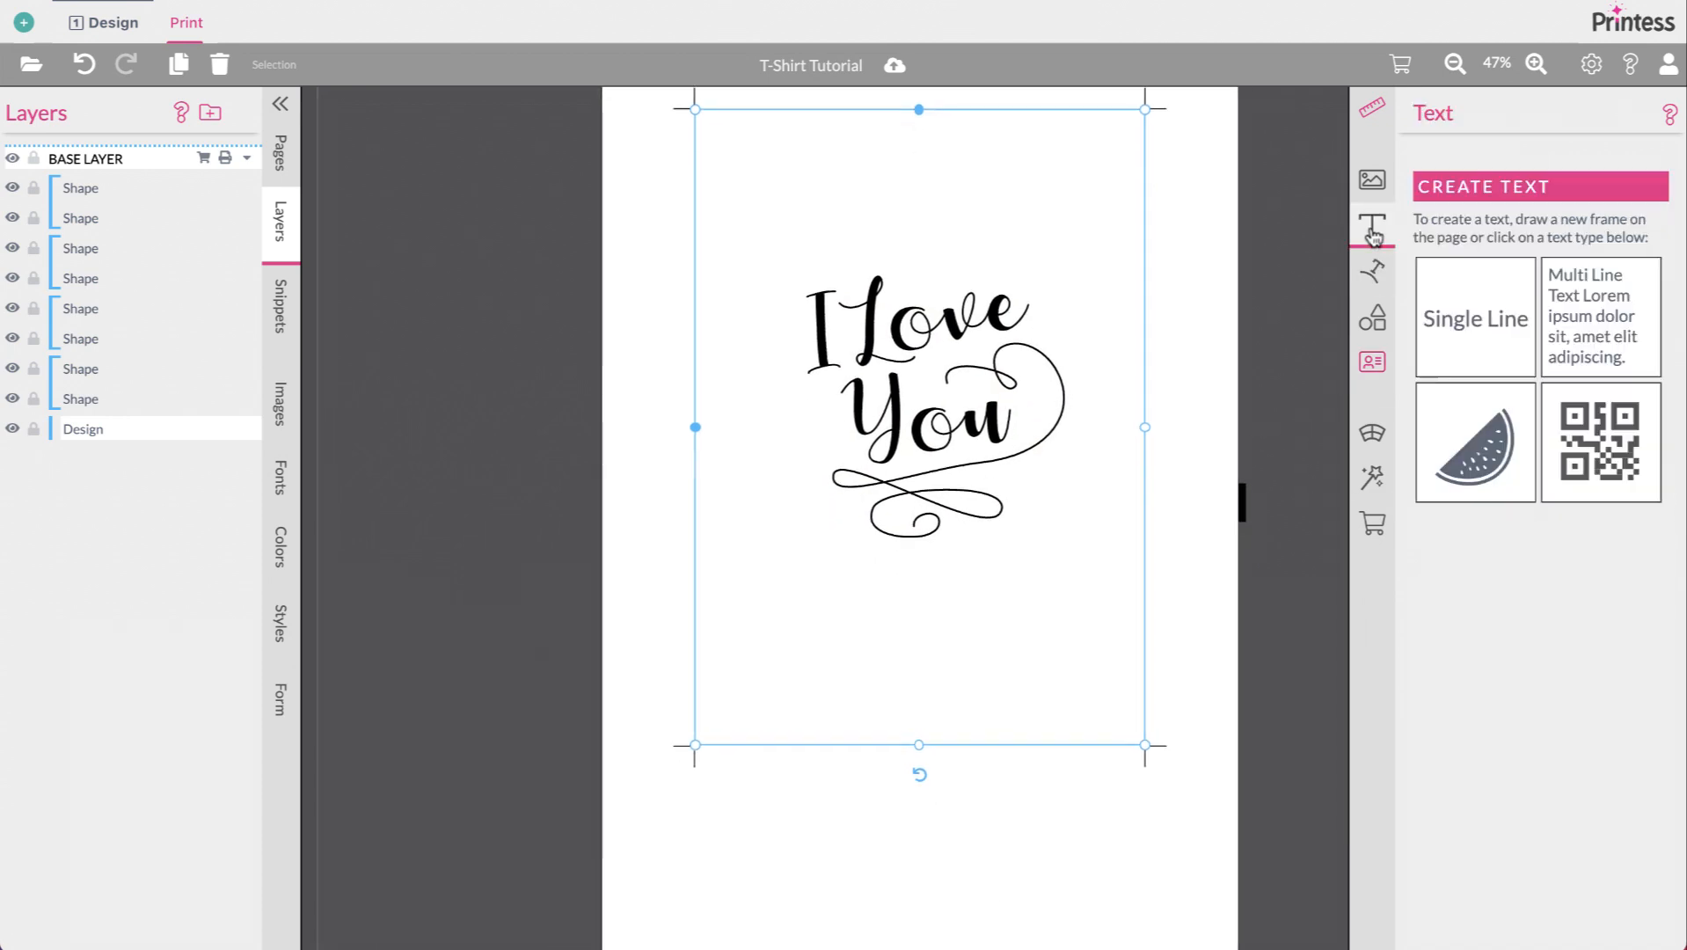
left_click(1273, 306)
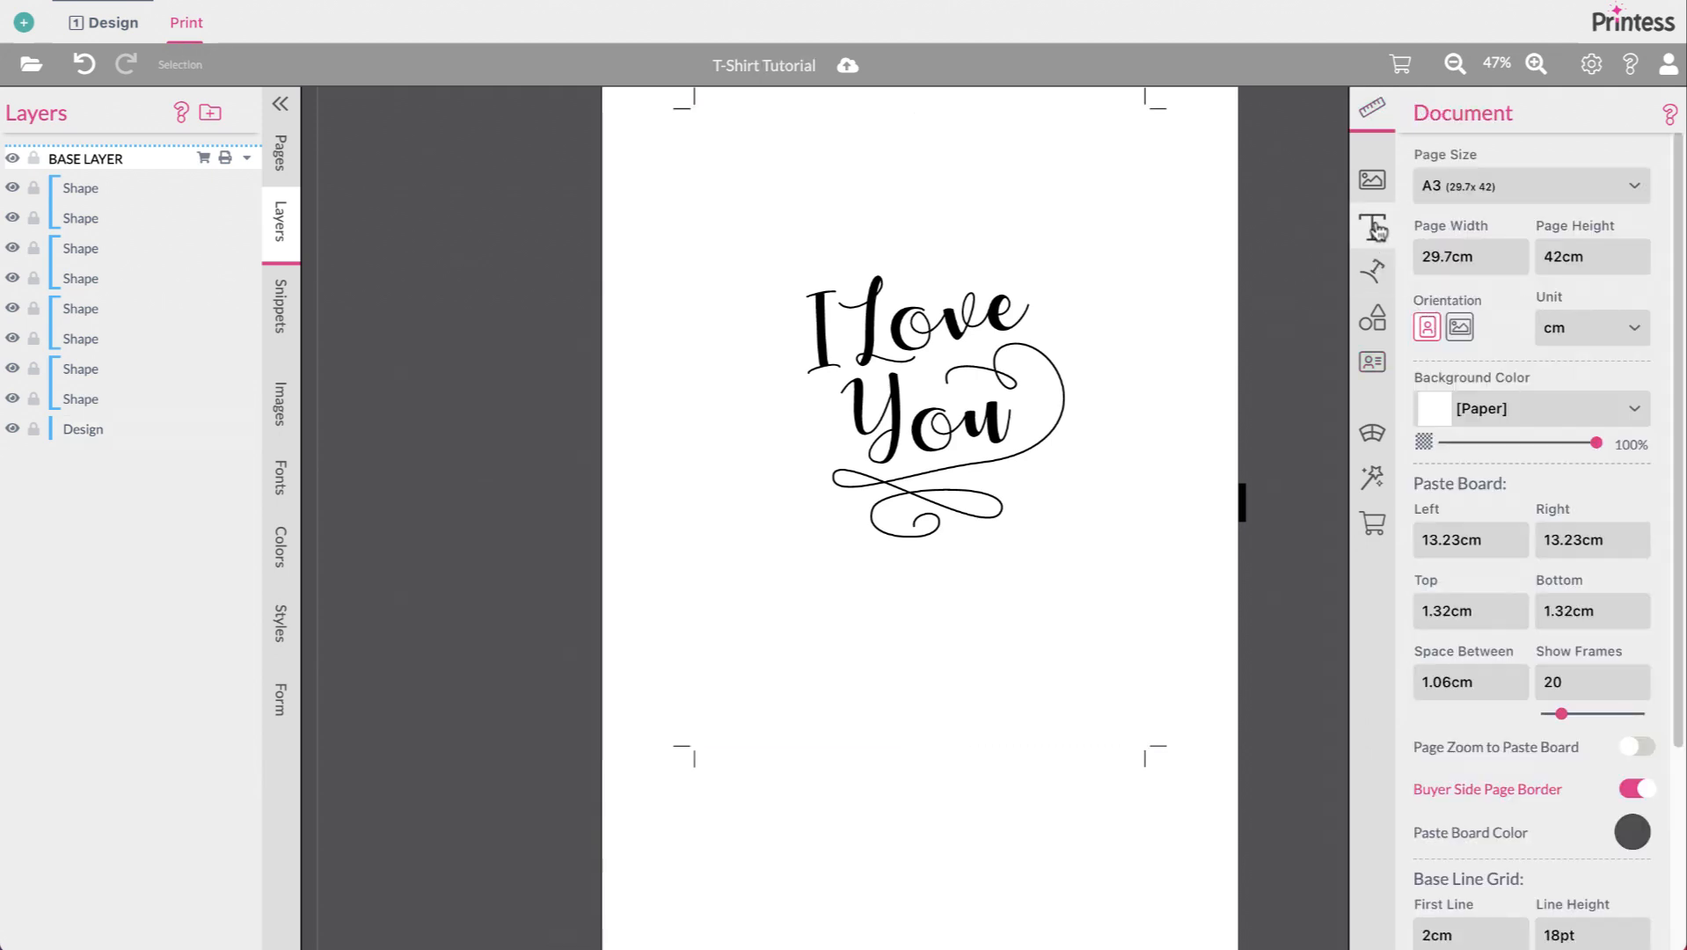
left_click(1377, 230)
left_click(1538, 271)
left_click_drag(943, 215, 1089, 717)
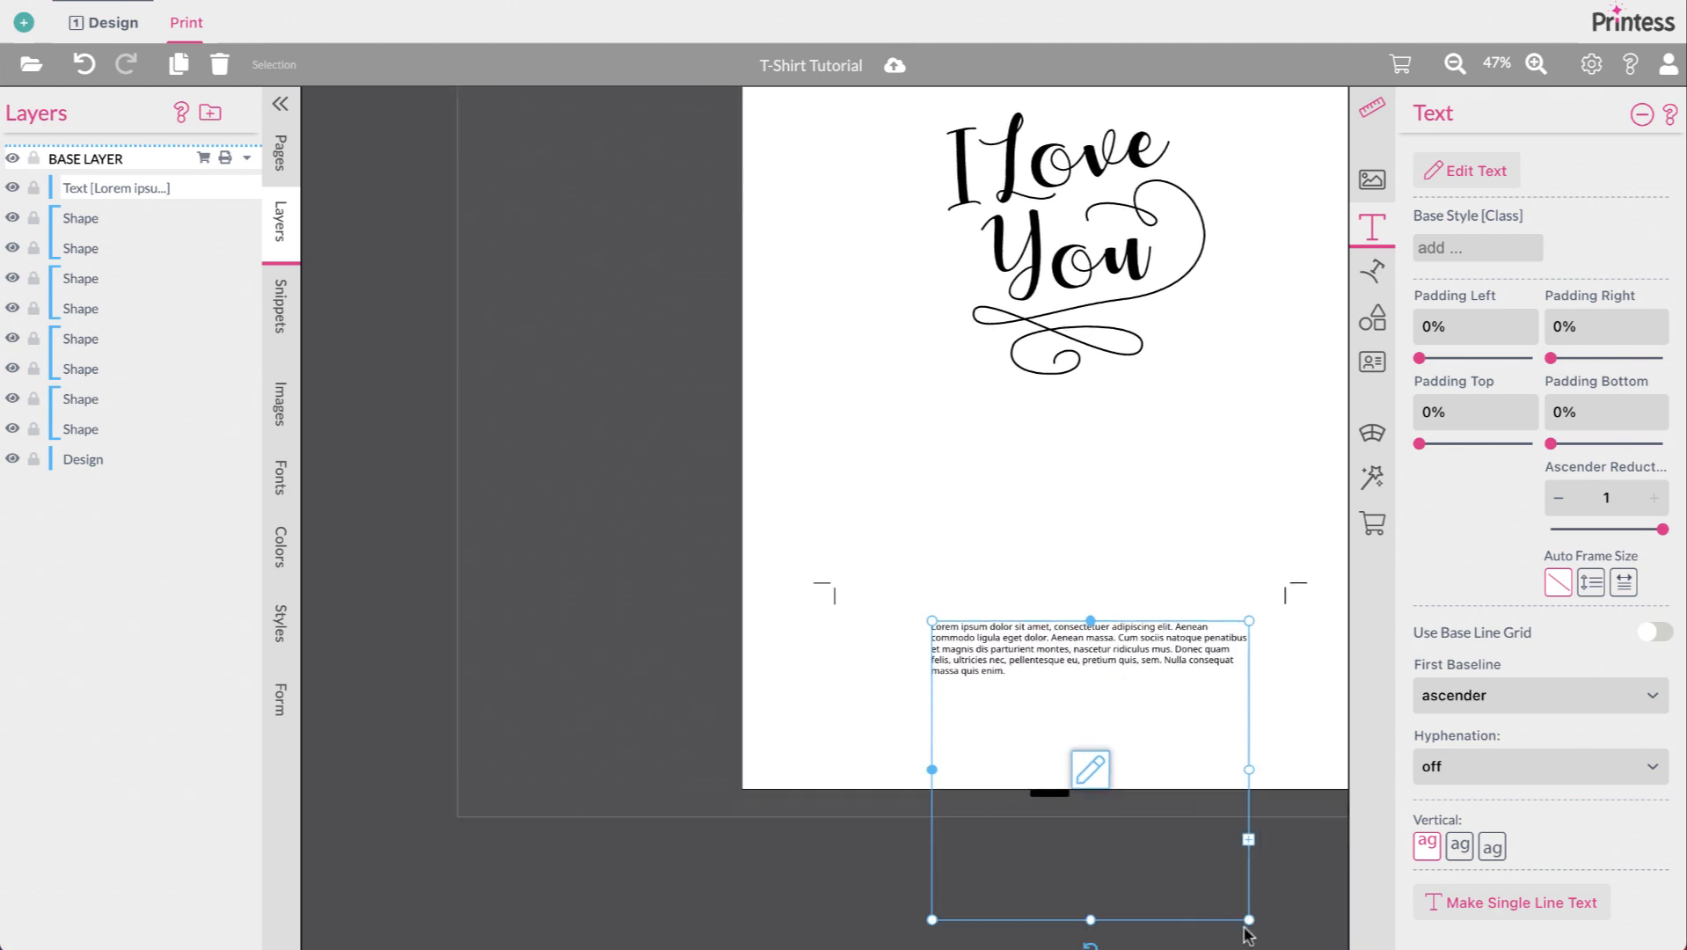
left_click_drag(1247, 922, 1243, 797)
Step: Replace the placeholder text with "Production Infos here" in a larger font size
left_click(1088, 706)
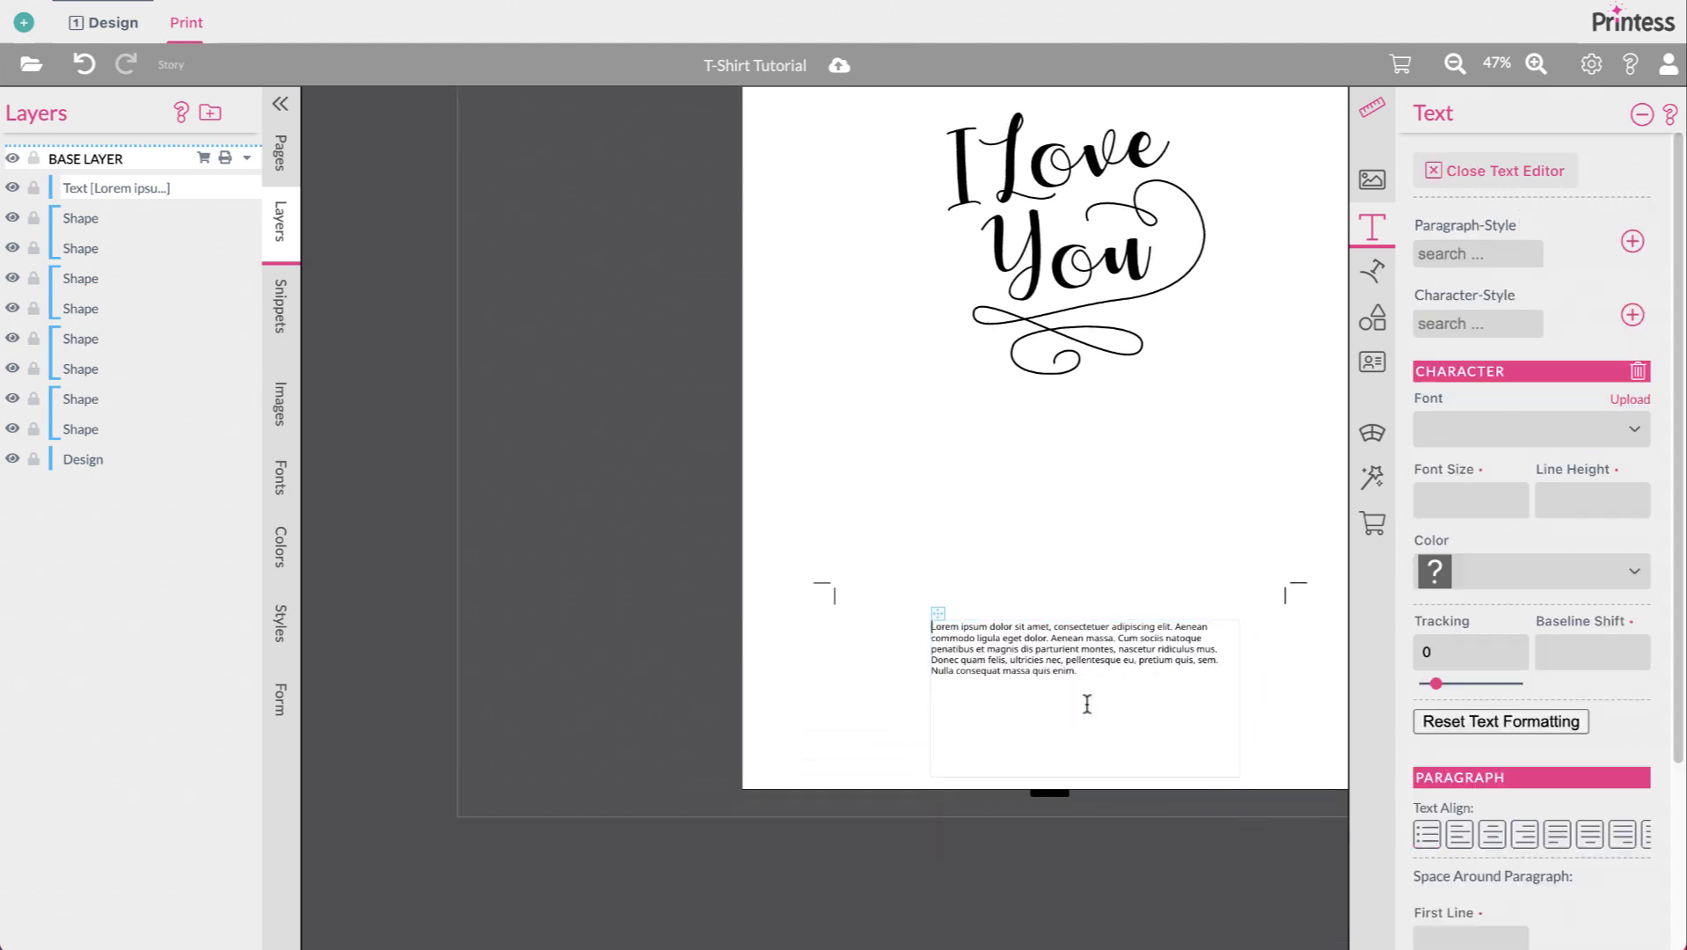
left_click(1088, 671, "shift")
type("Production In")
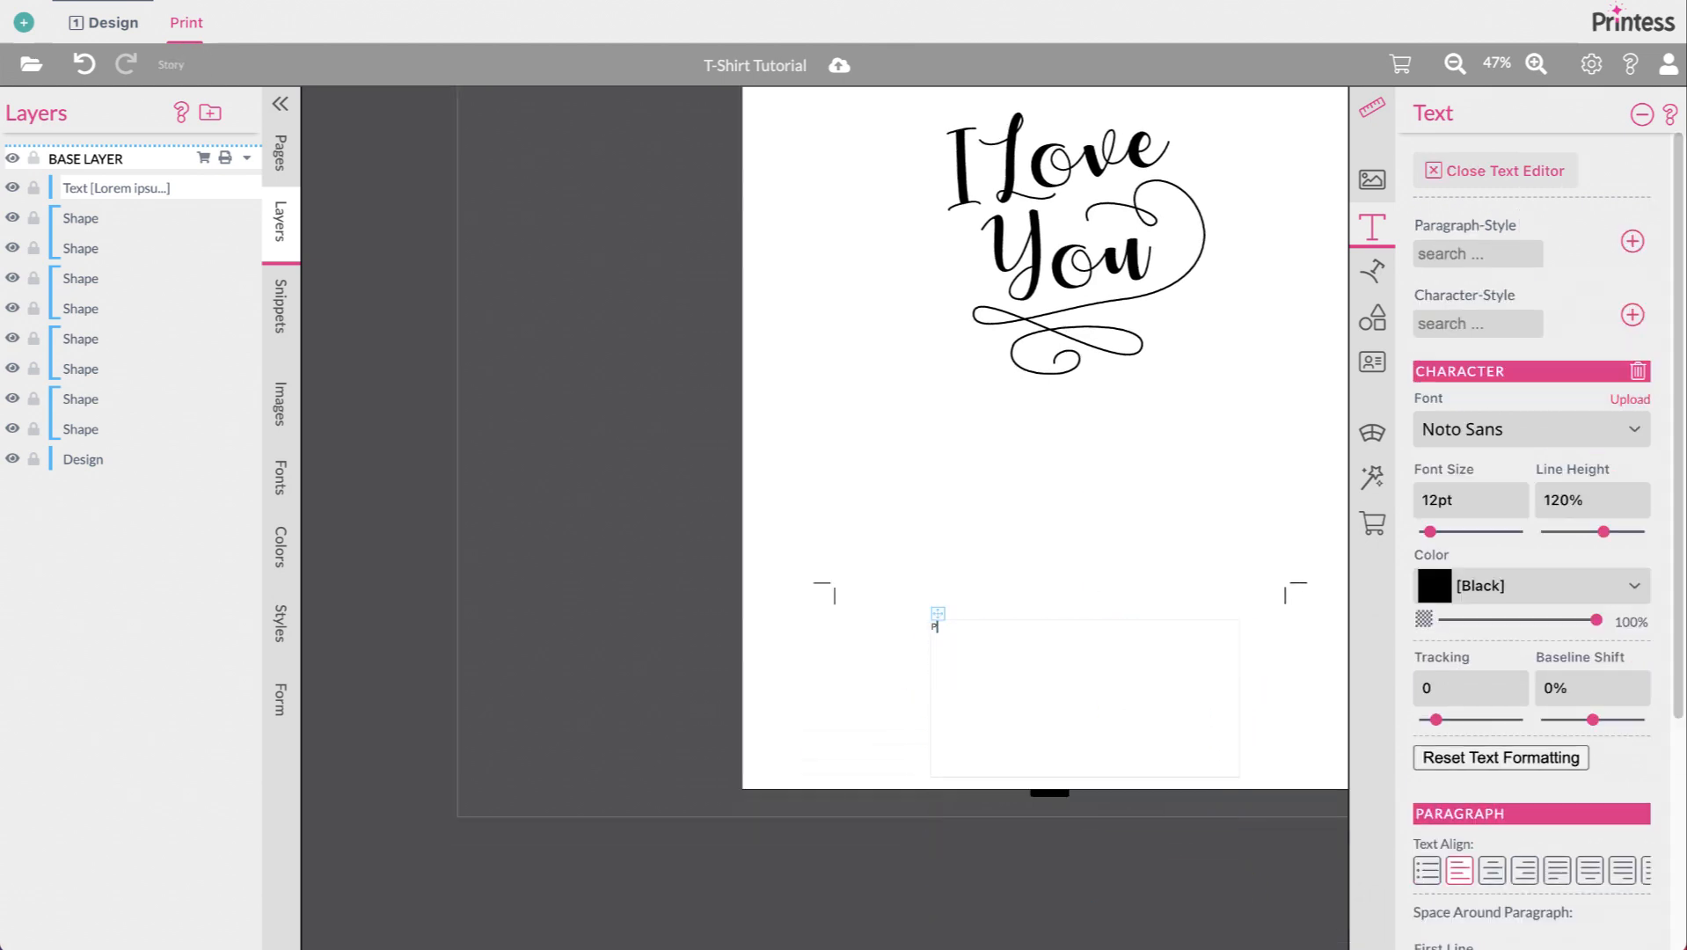
type("fos here")
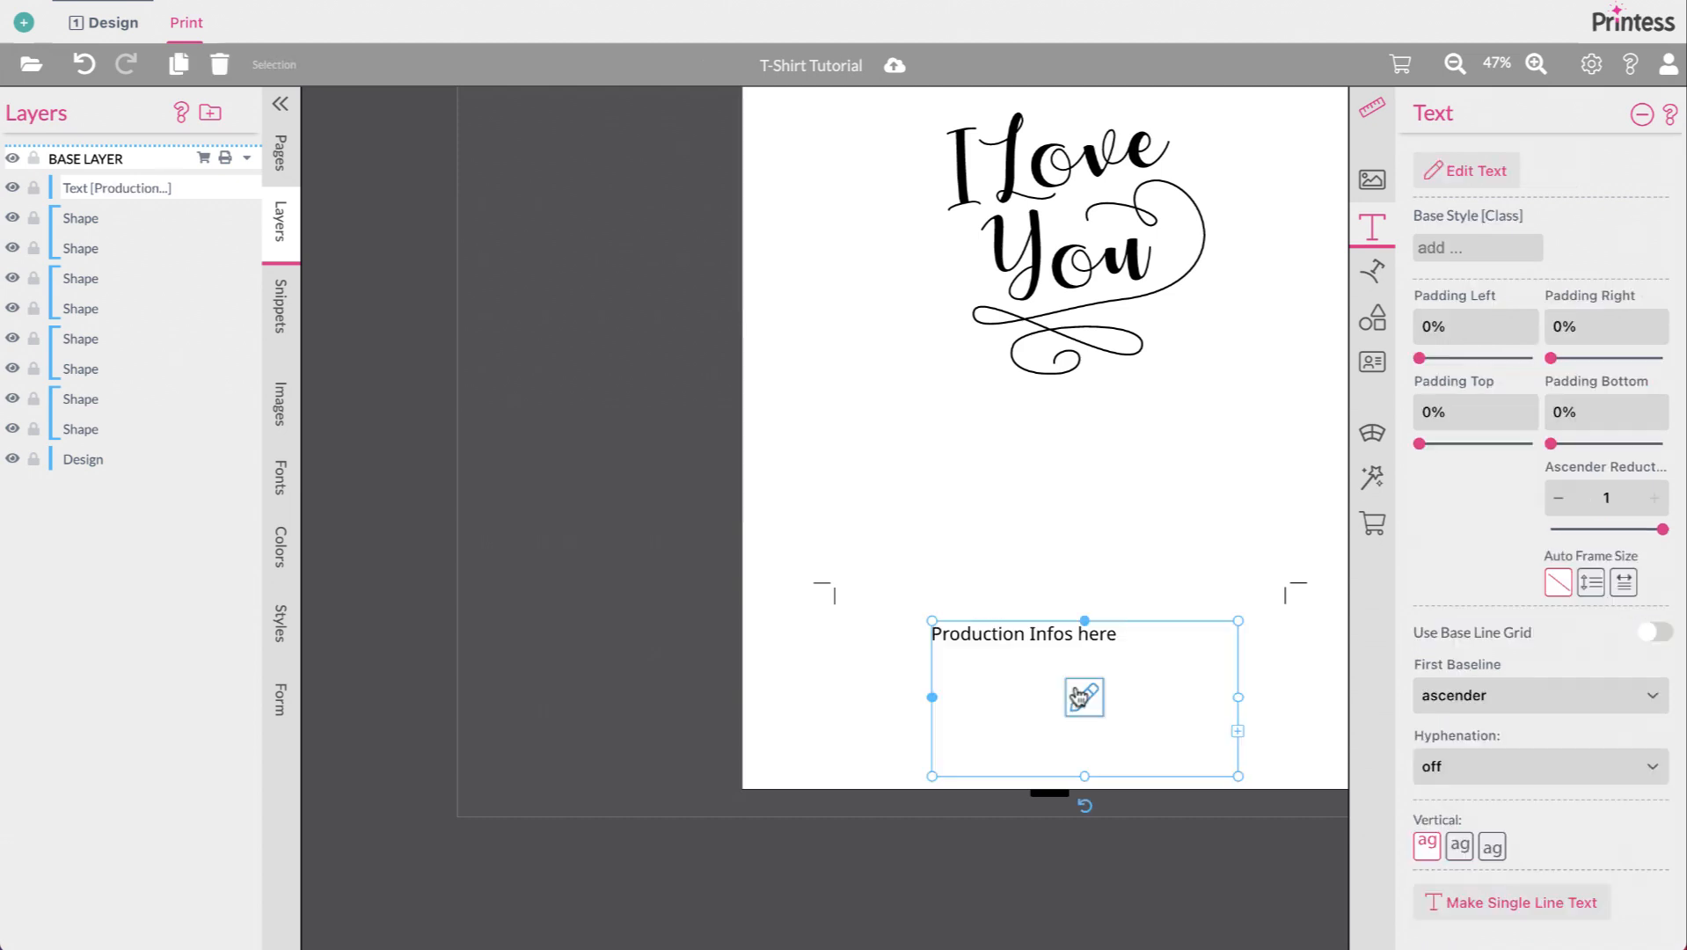
left_click(1081, 694)
left_click(911, 666)
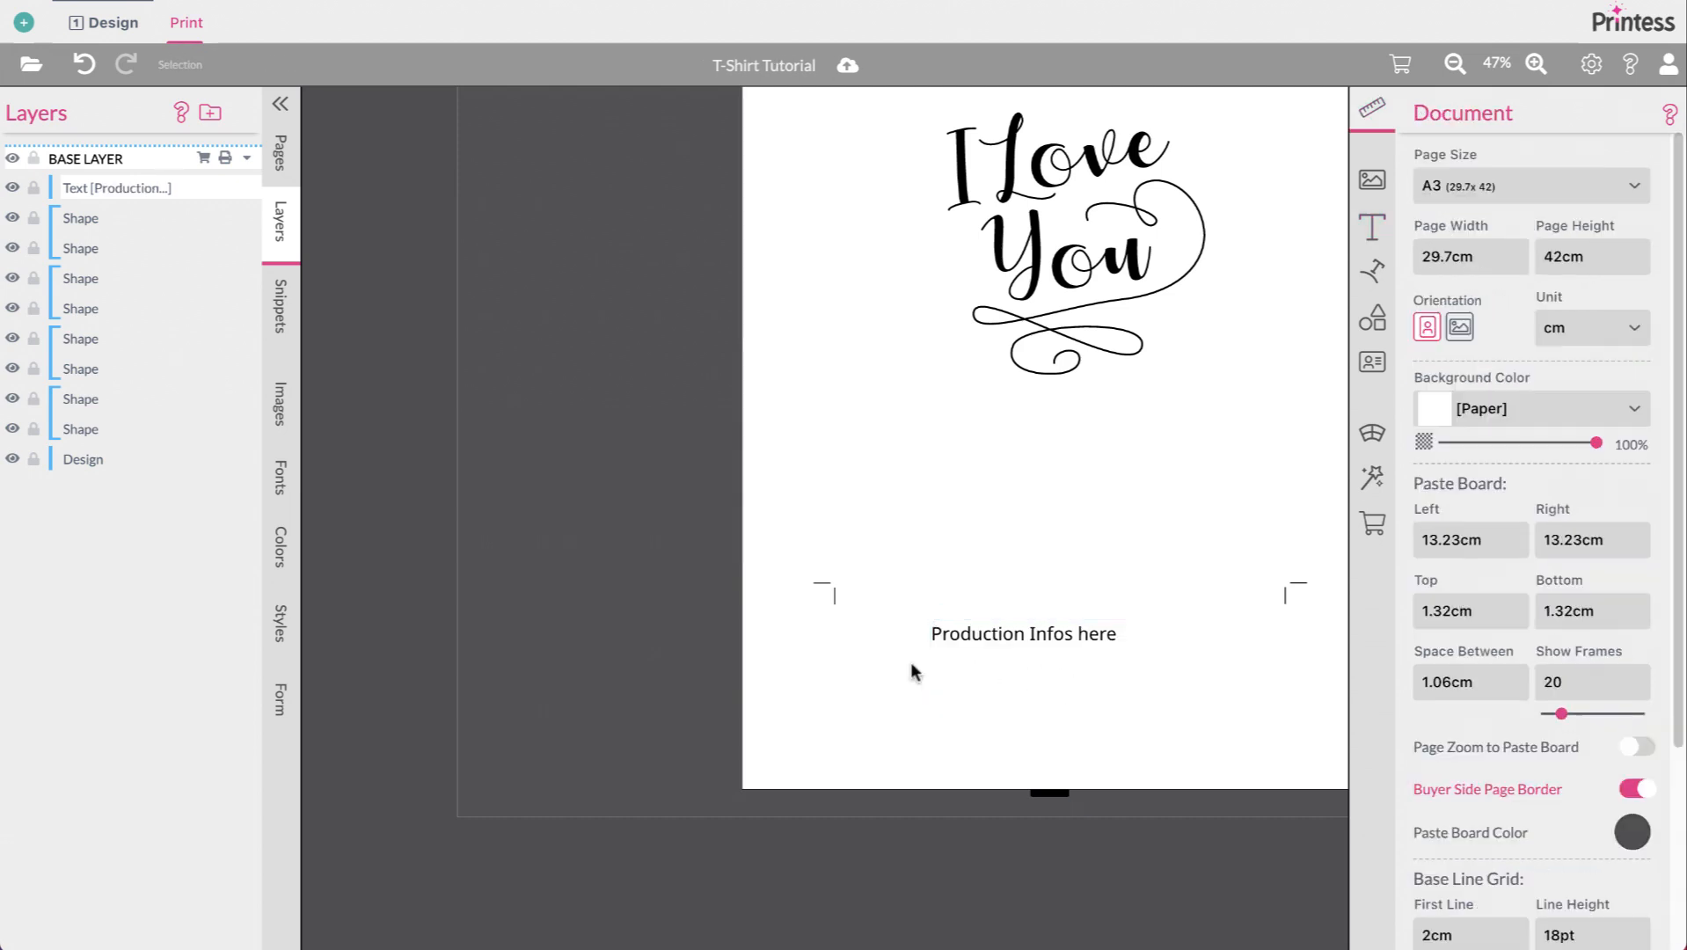
Step: Move the production text frame down to the page's bottom edge, about 34.7 cm from the page top
left_click_drag(971, 662, 970, 675)
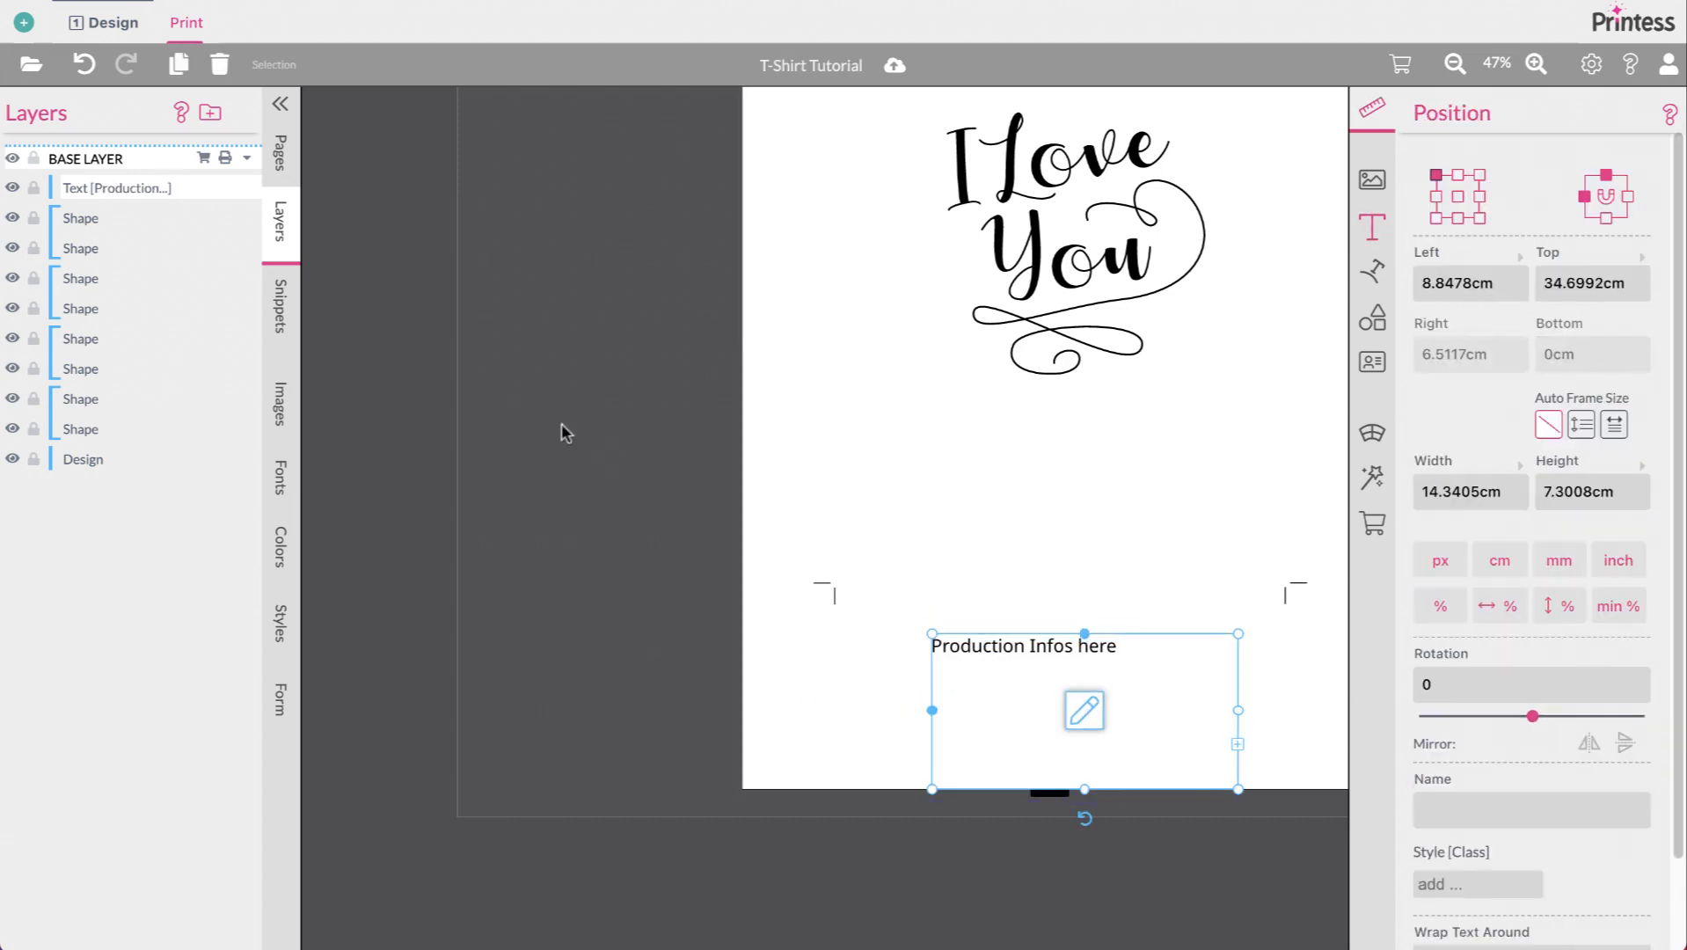
scroll(592, 236, "right", 2)
scroll(592, 236, "up", 2)
scroll(590, 228, "up", 2)
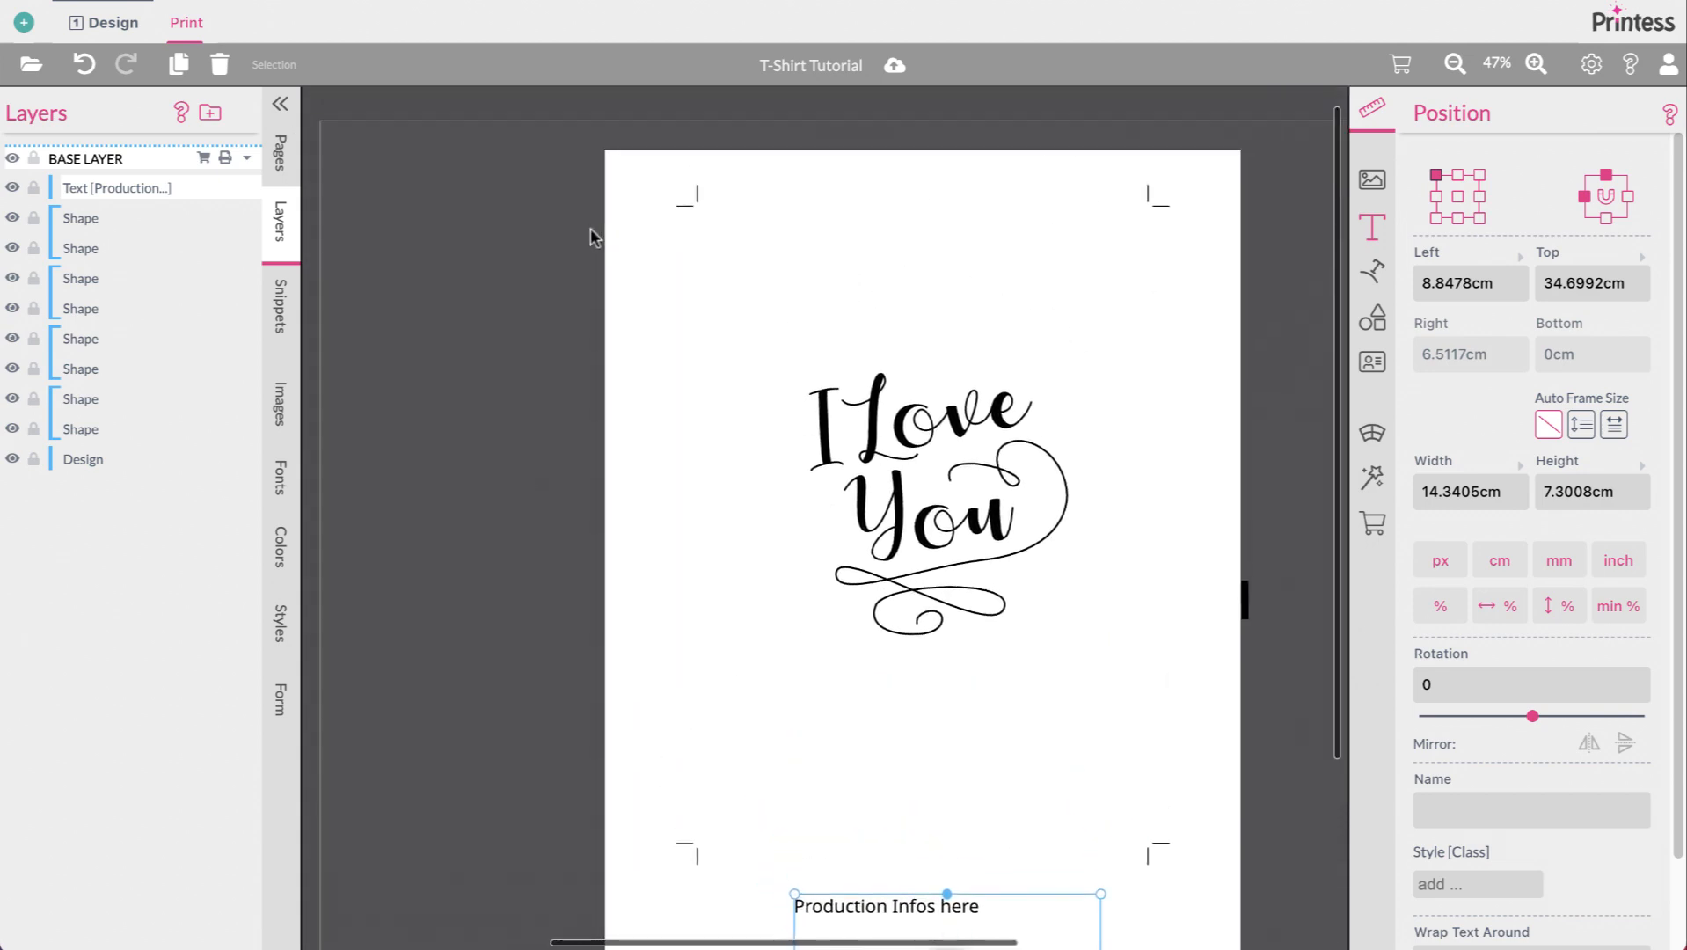
left_click(470, 348)
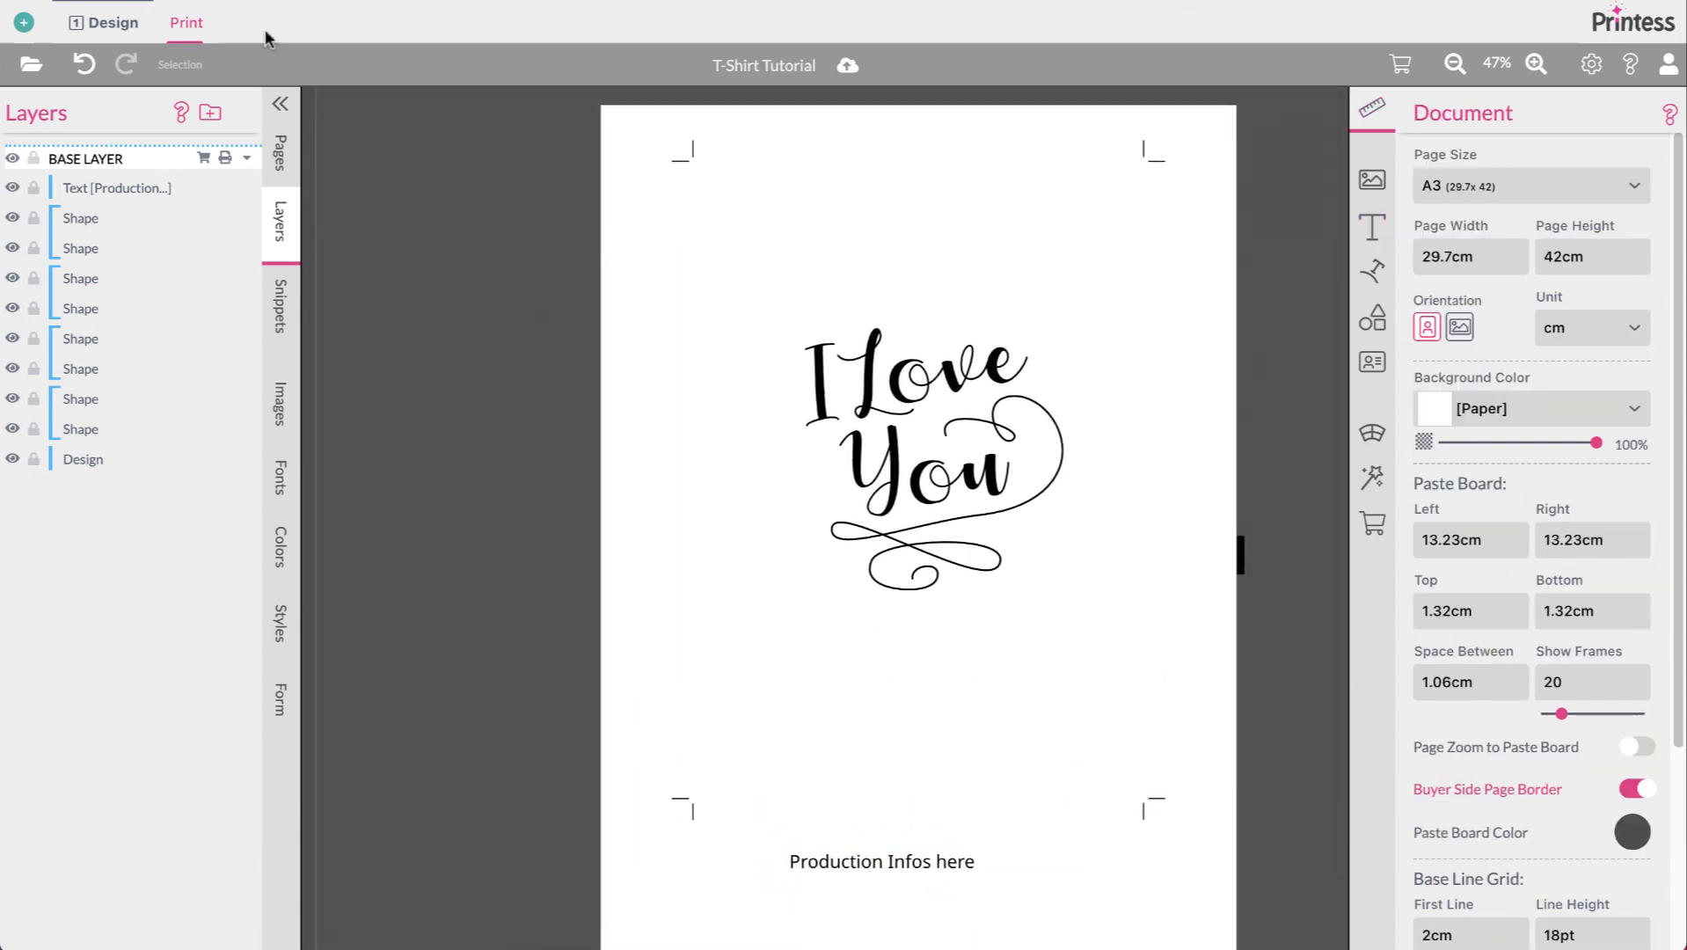
Step: Mark the Print document as the Production document and return to the Design document
left_click(187, 20)
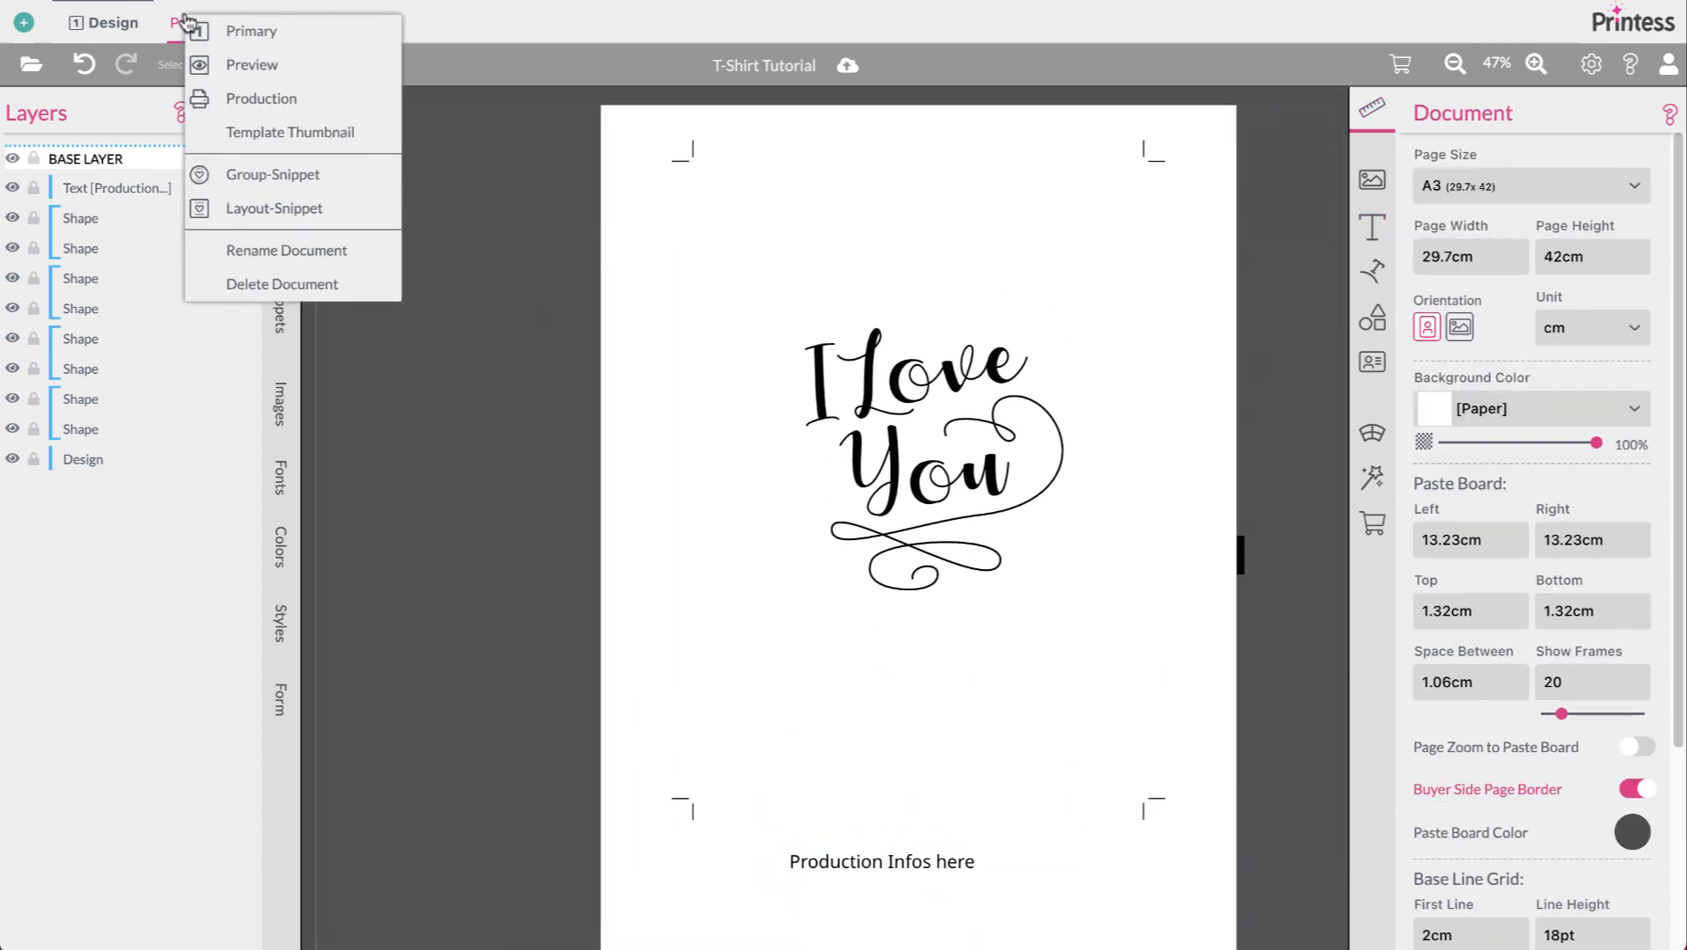
left_click(260, 98)
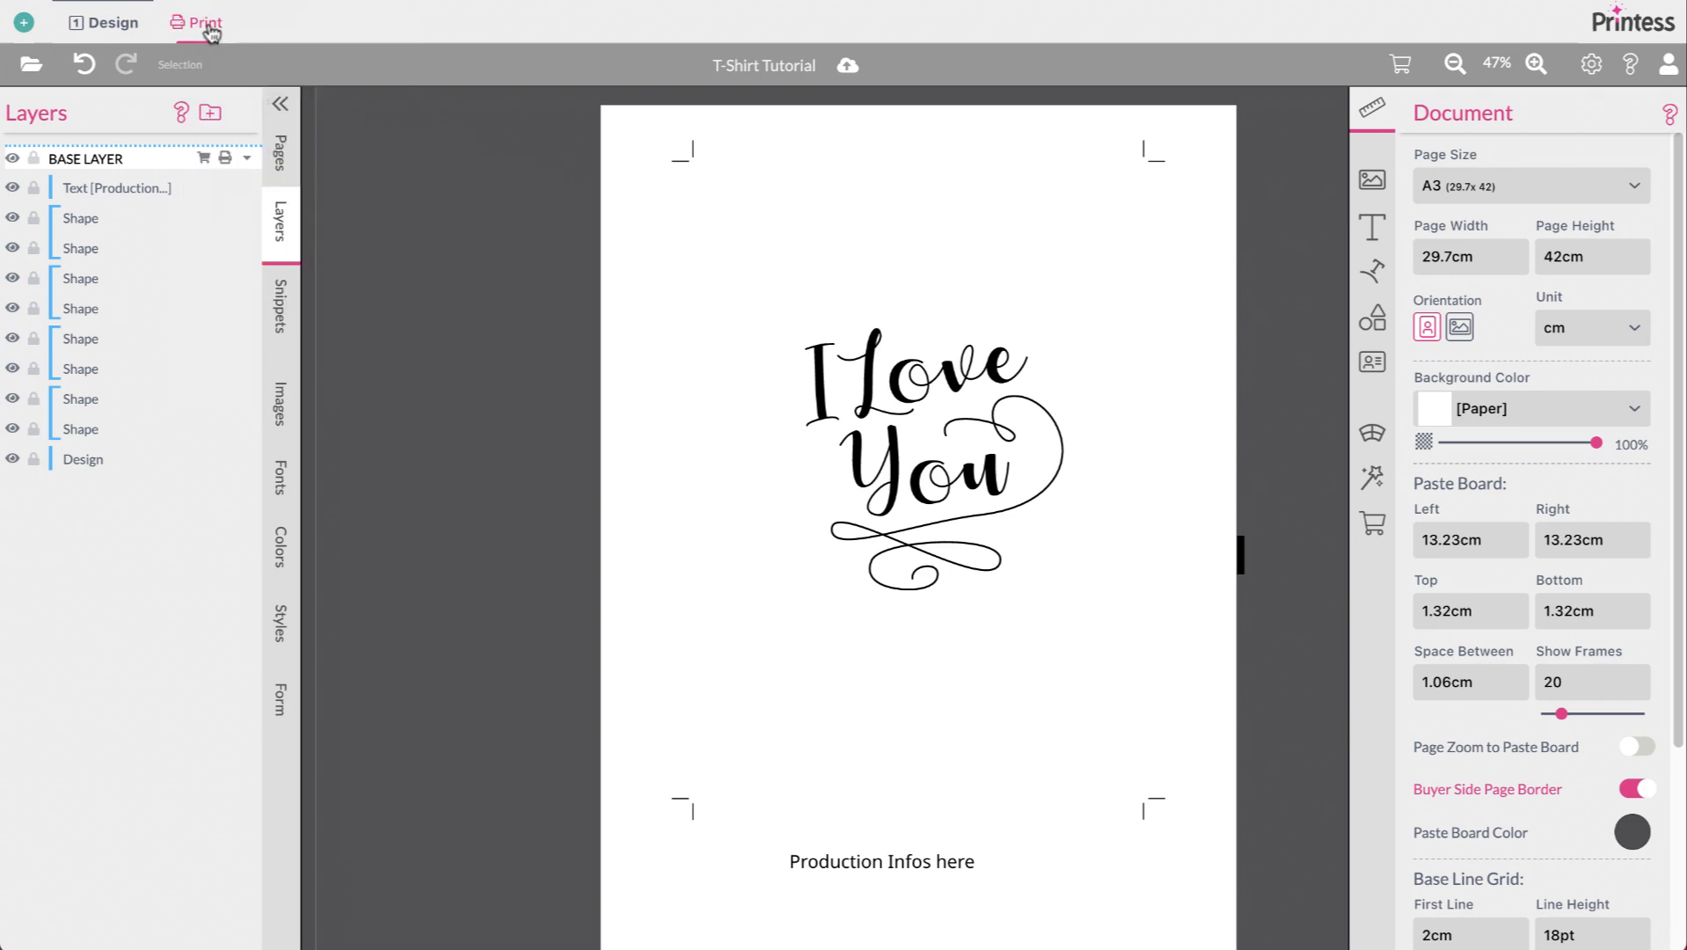
left_click(107, 26)
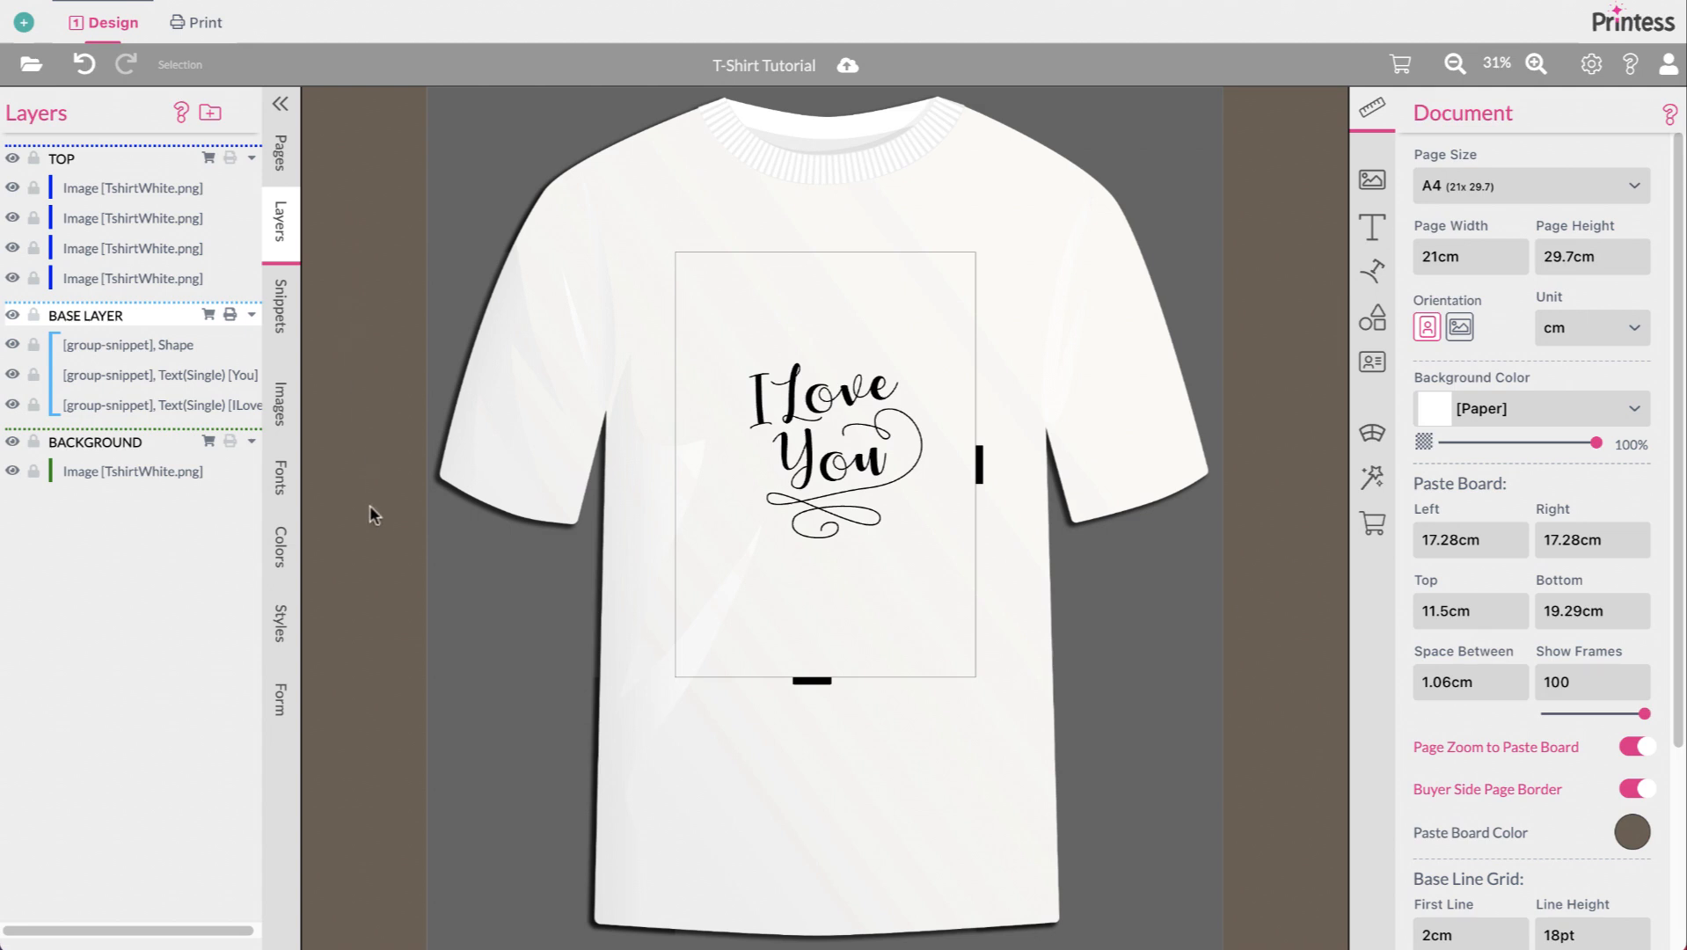
Step: Add a template-wide form field named Color
left_click(280, 699)
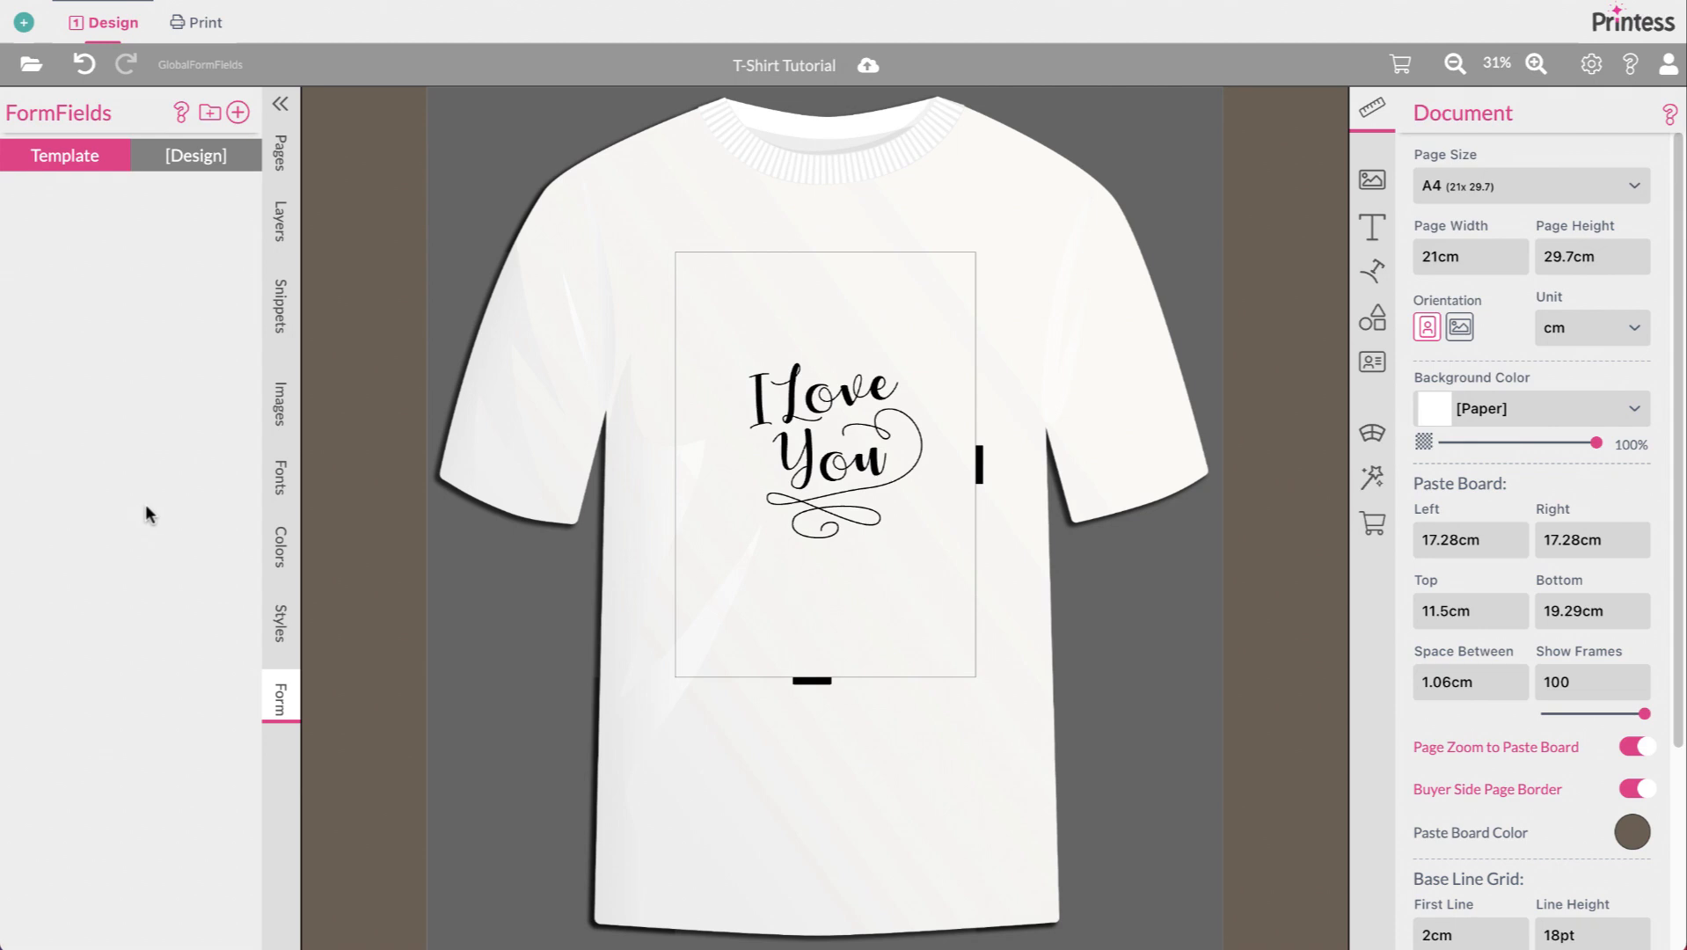
left_click(283, 411)
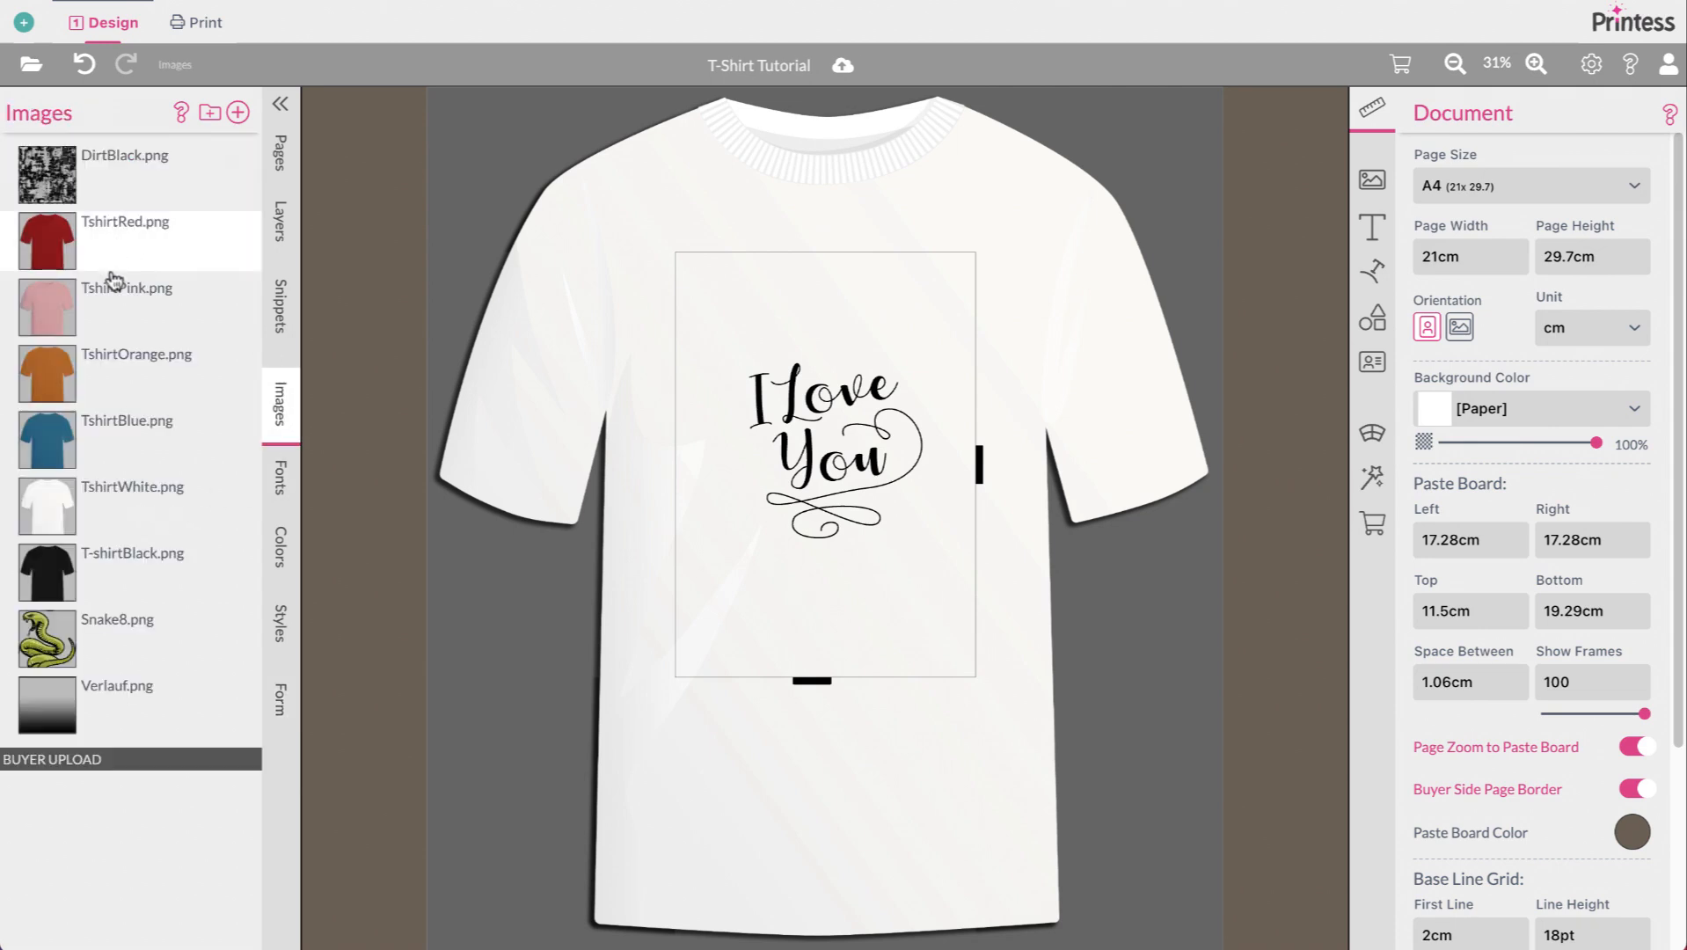
left_click(283, 704)
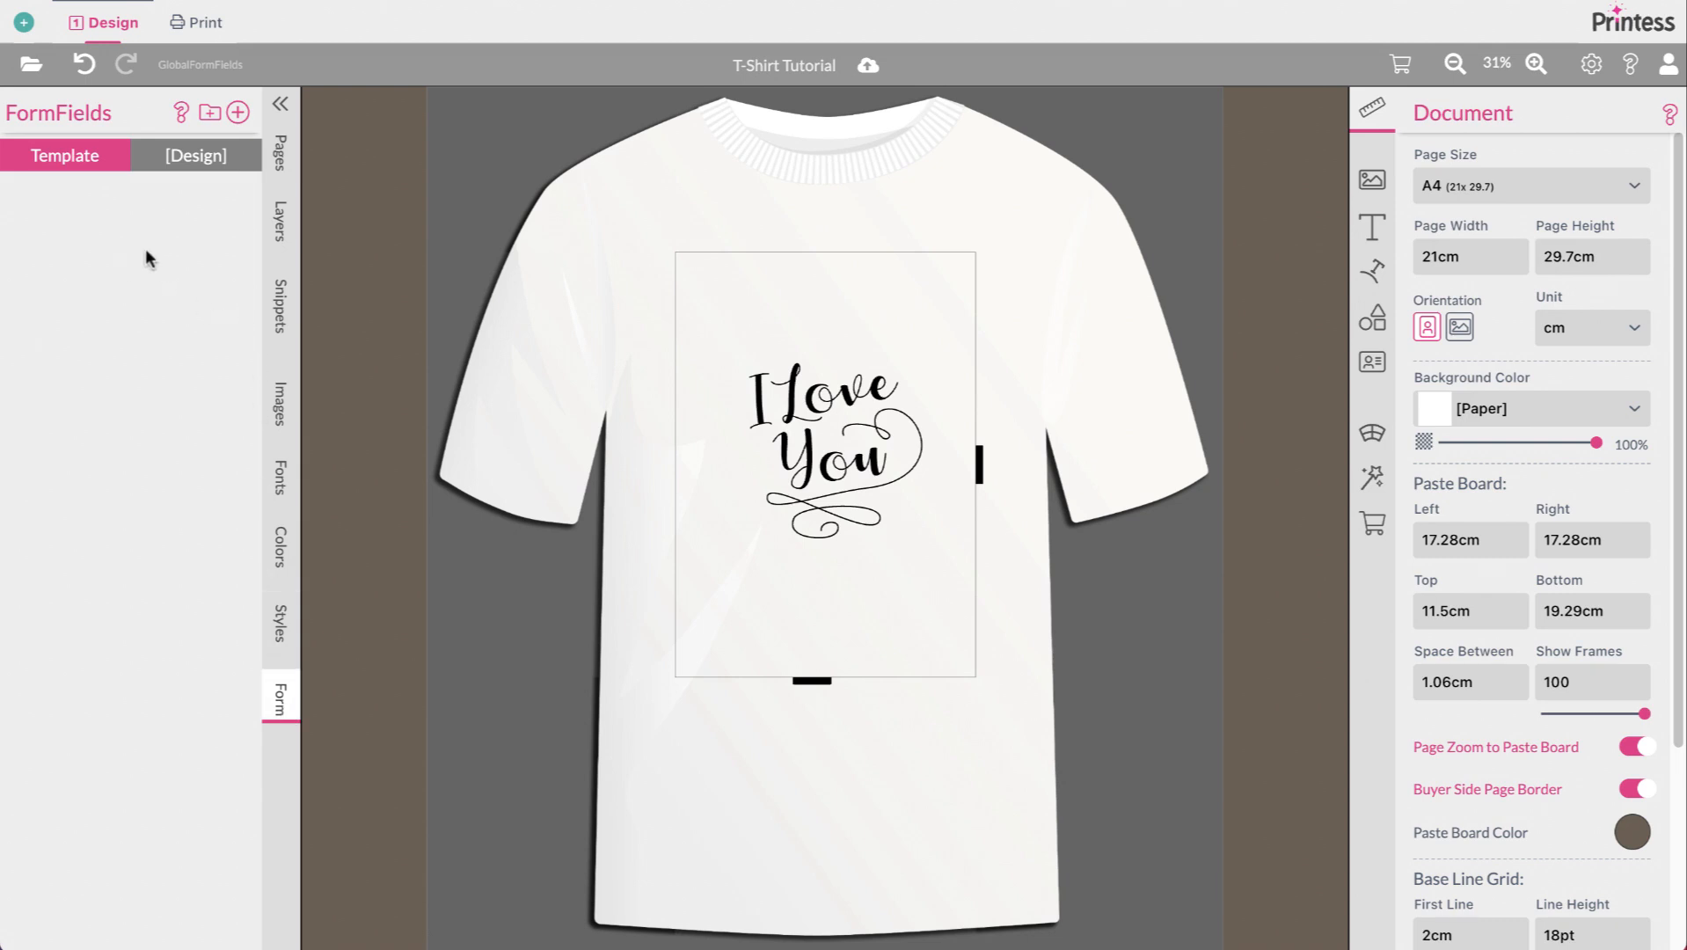
left_click(237, 112)
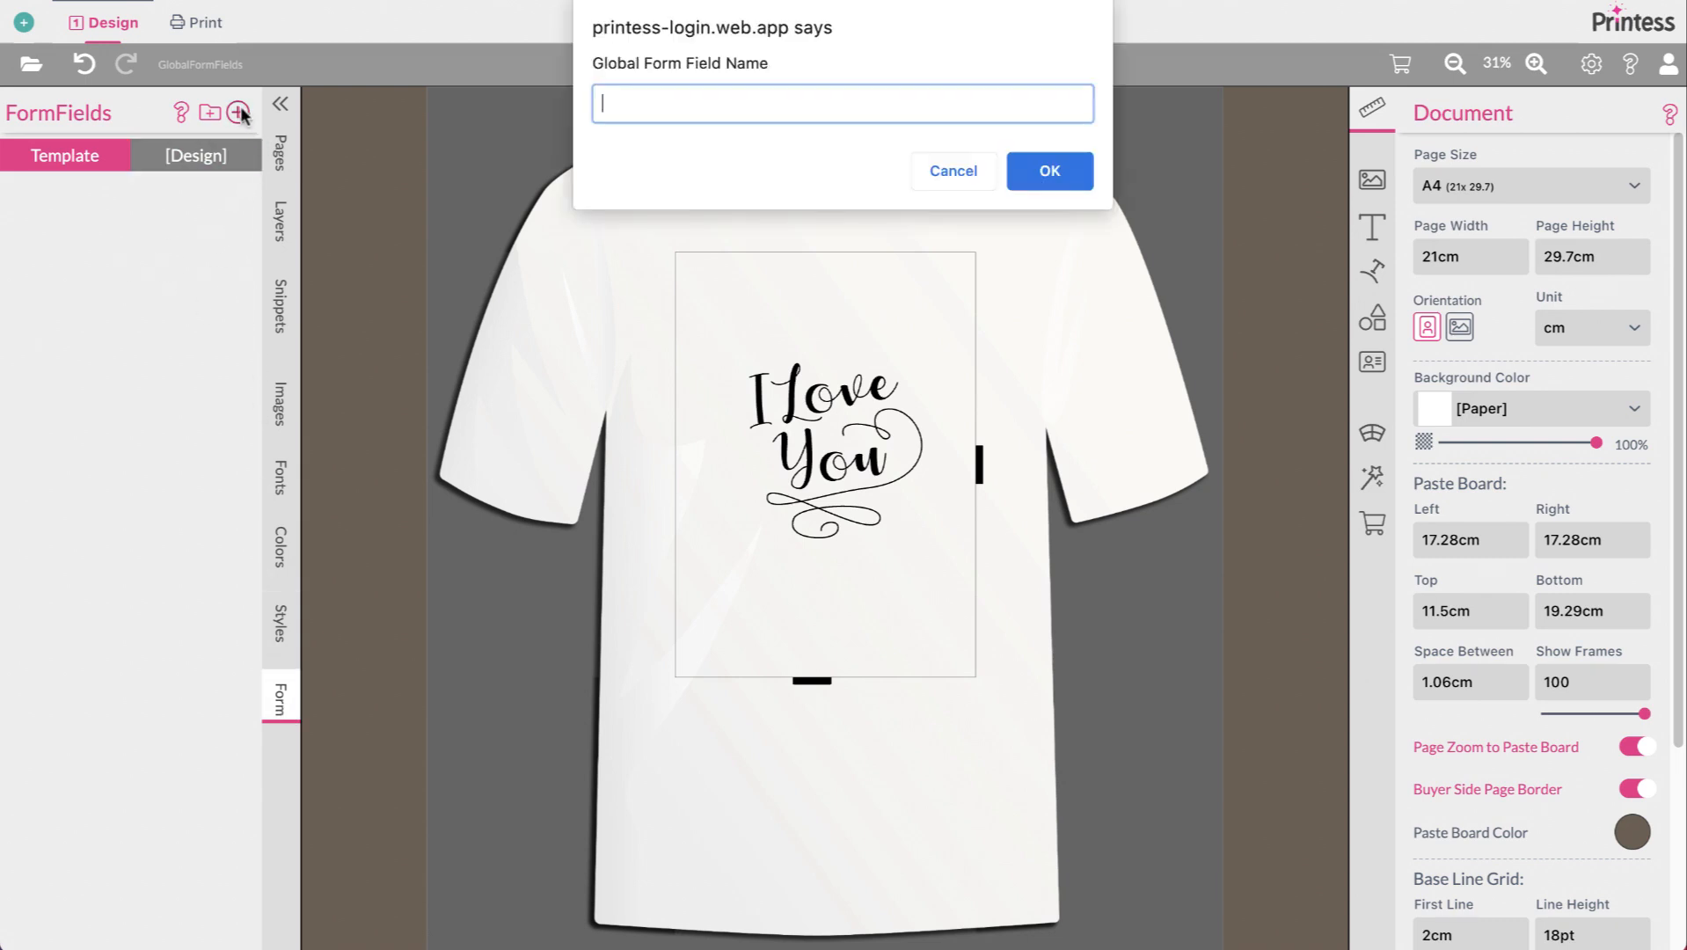
type("Color")
key("Return")
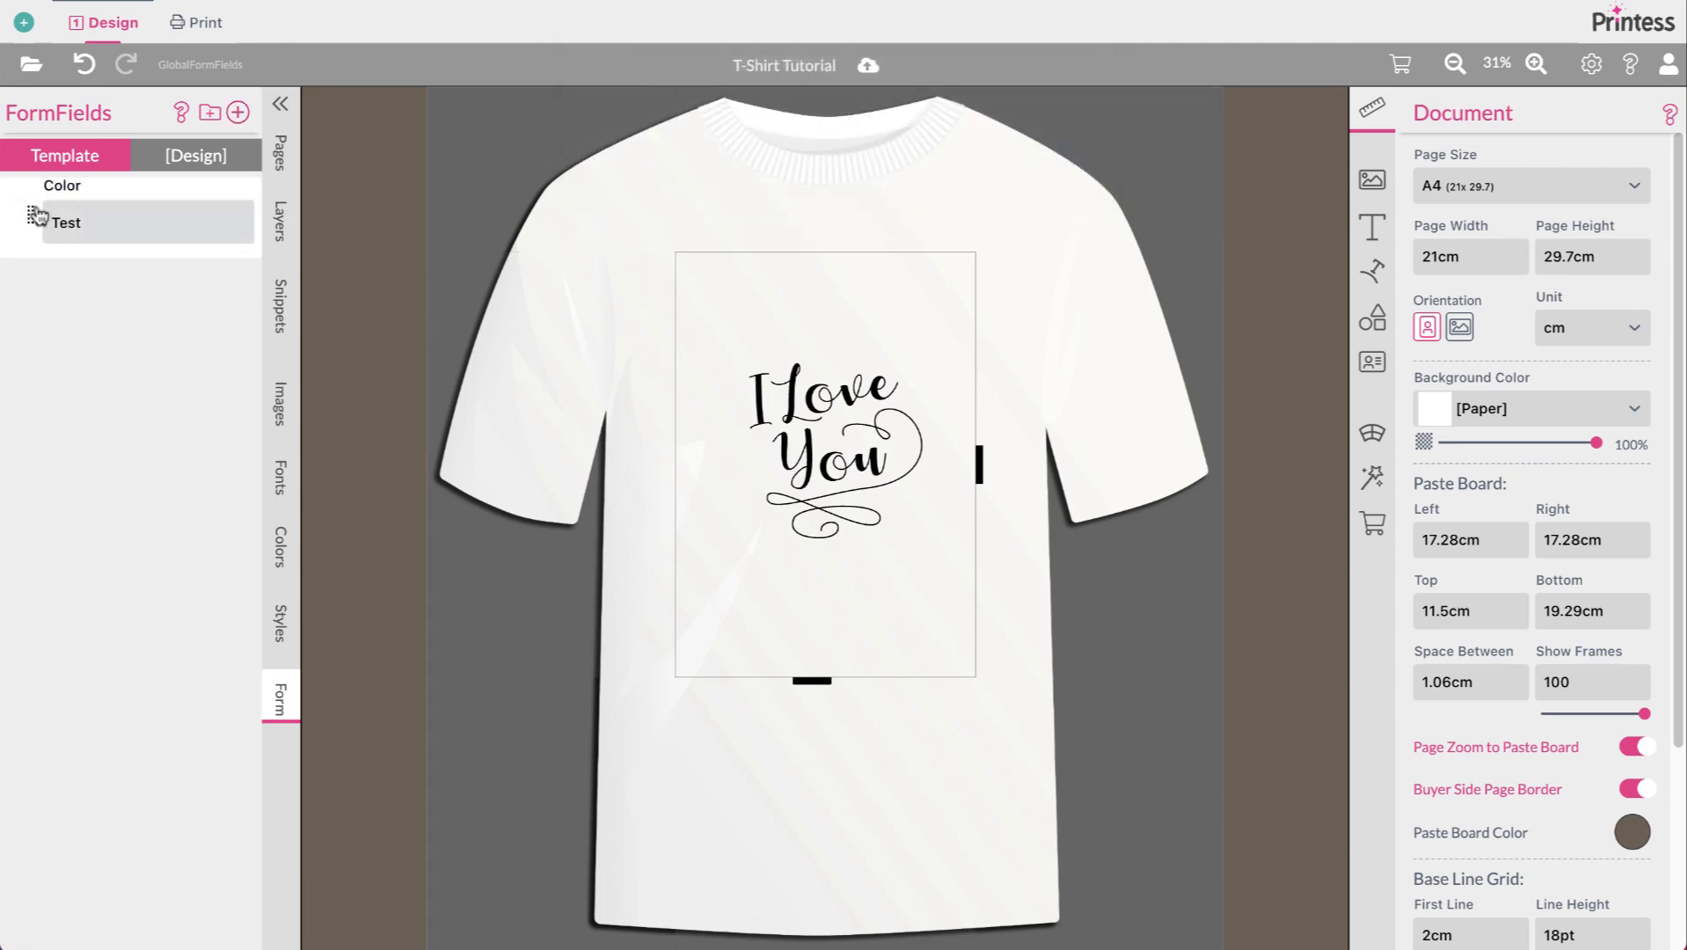
Step: Open the Color form field's properties and set its user interface to select-list
right_click(13, 220)
left_click(55, 244)
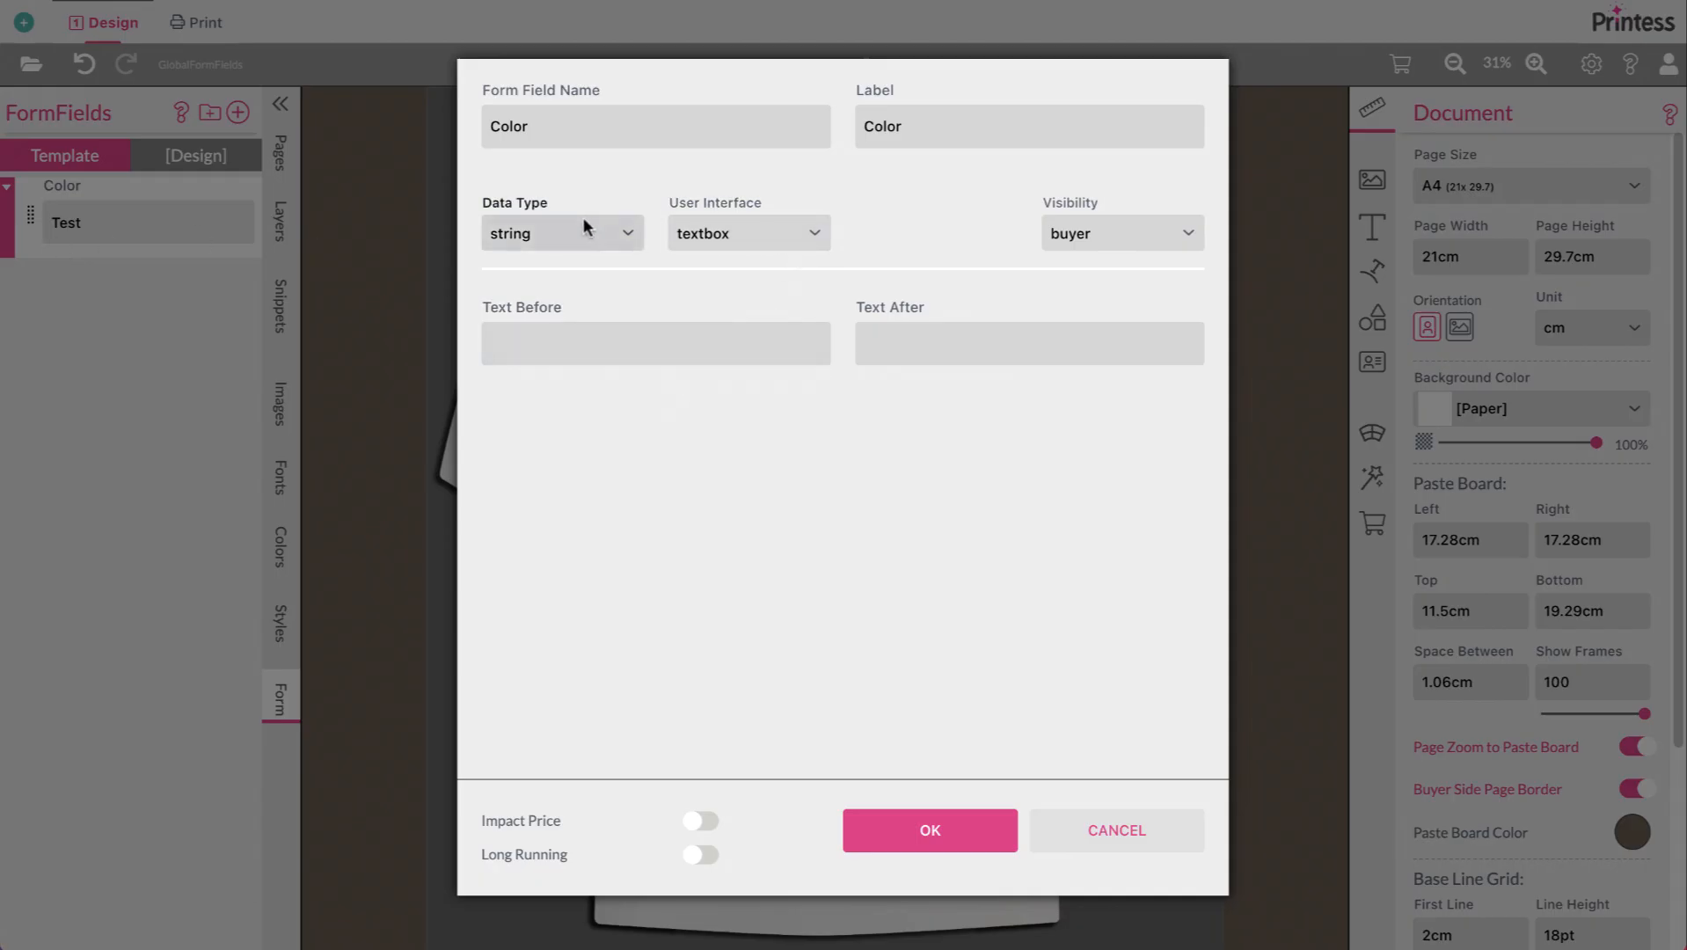
left_click(714, 230)
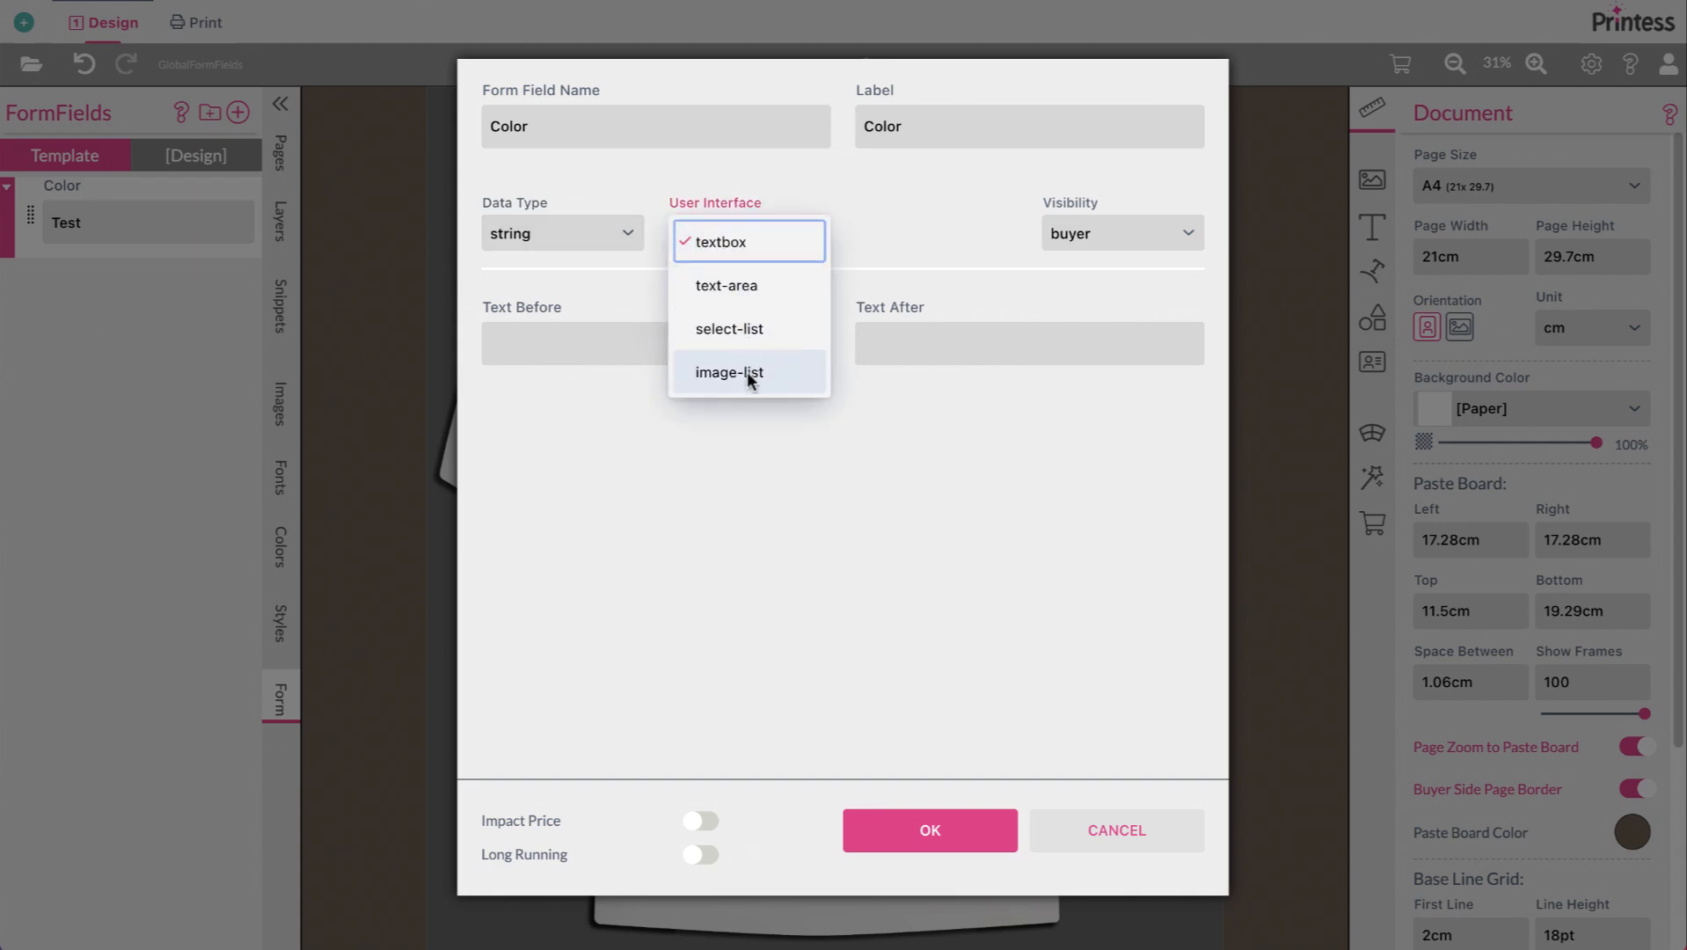
left_click(725, 330)
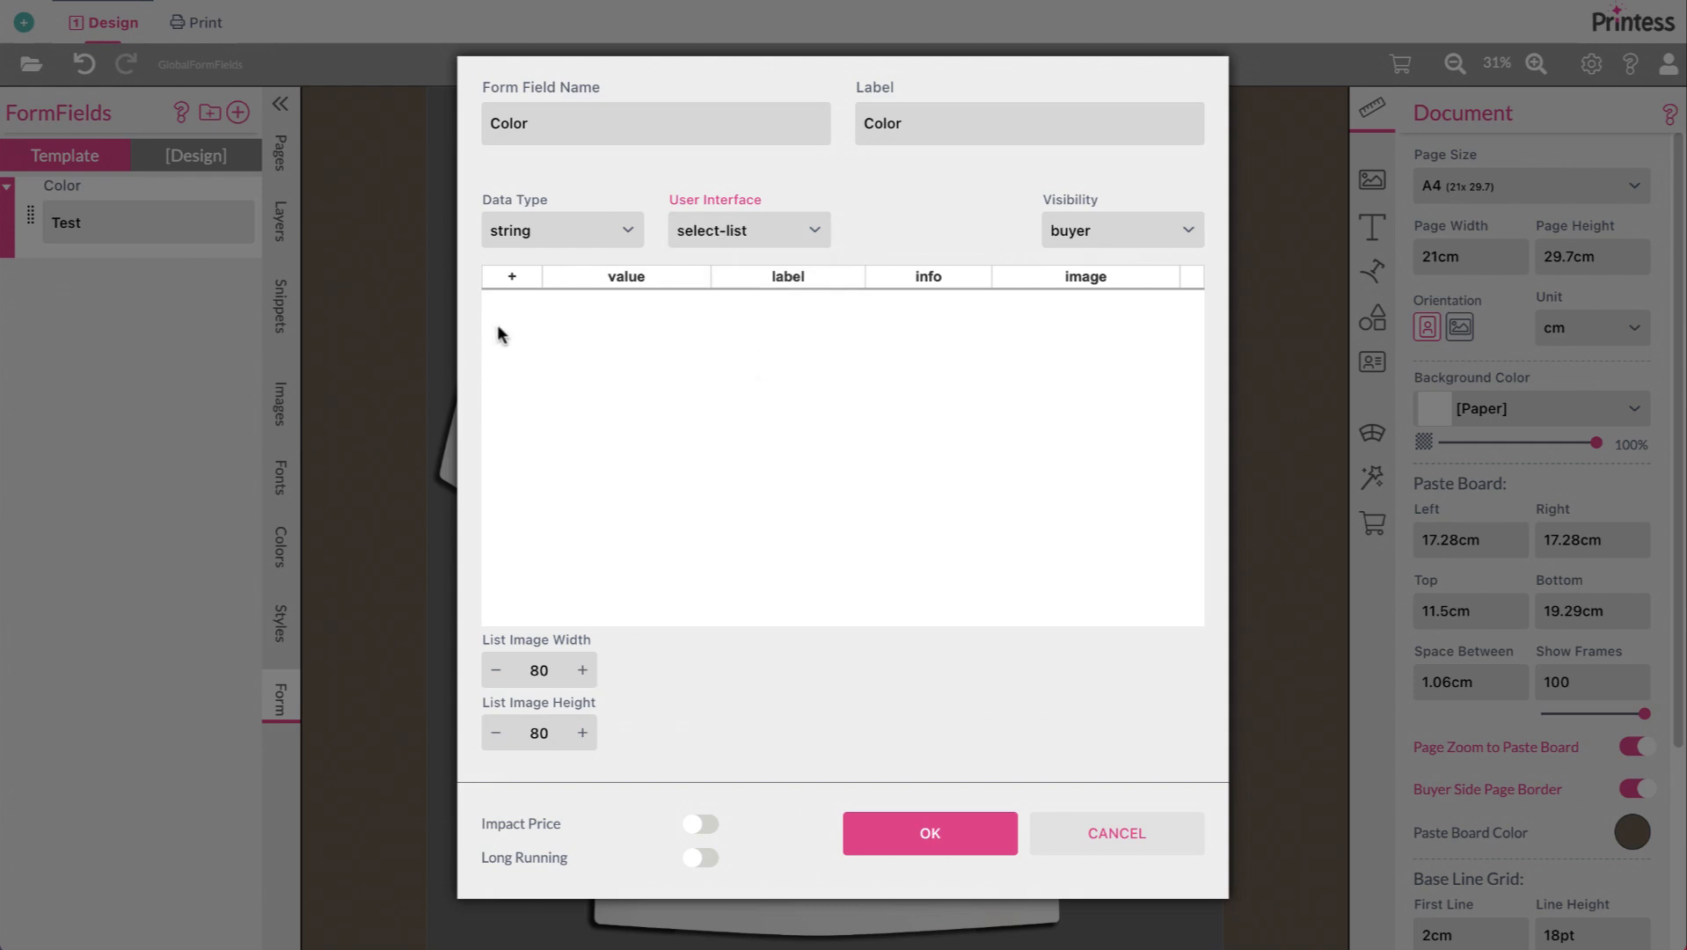
Step: Add a White entry to the Color field's list and assign the white T-shirt image to it
left_click(512, 278)
left_click(554, 306)
type("White")
left_click(911, 415)
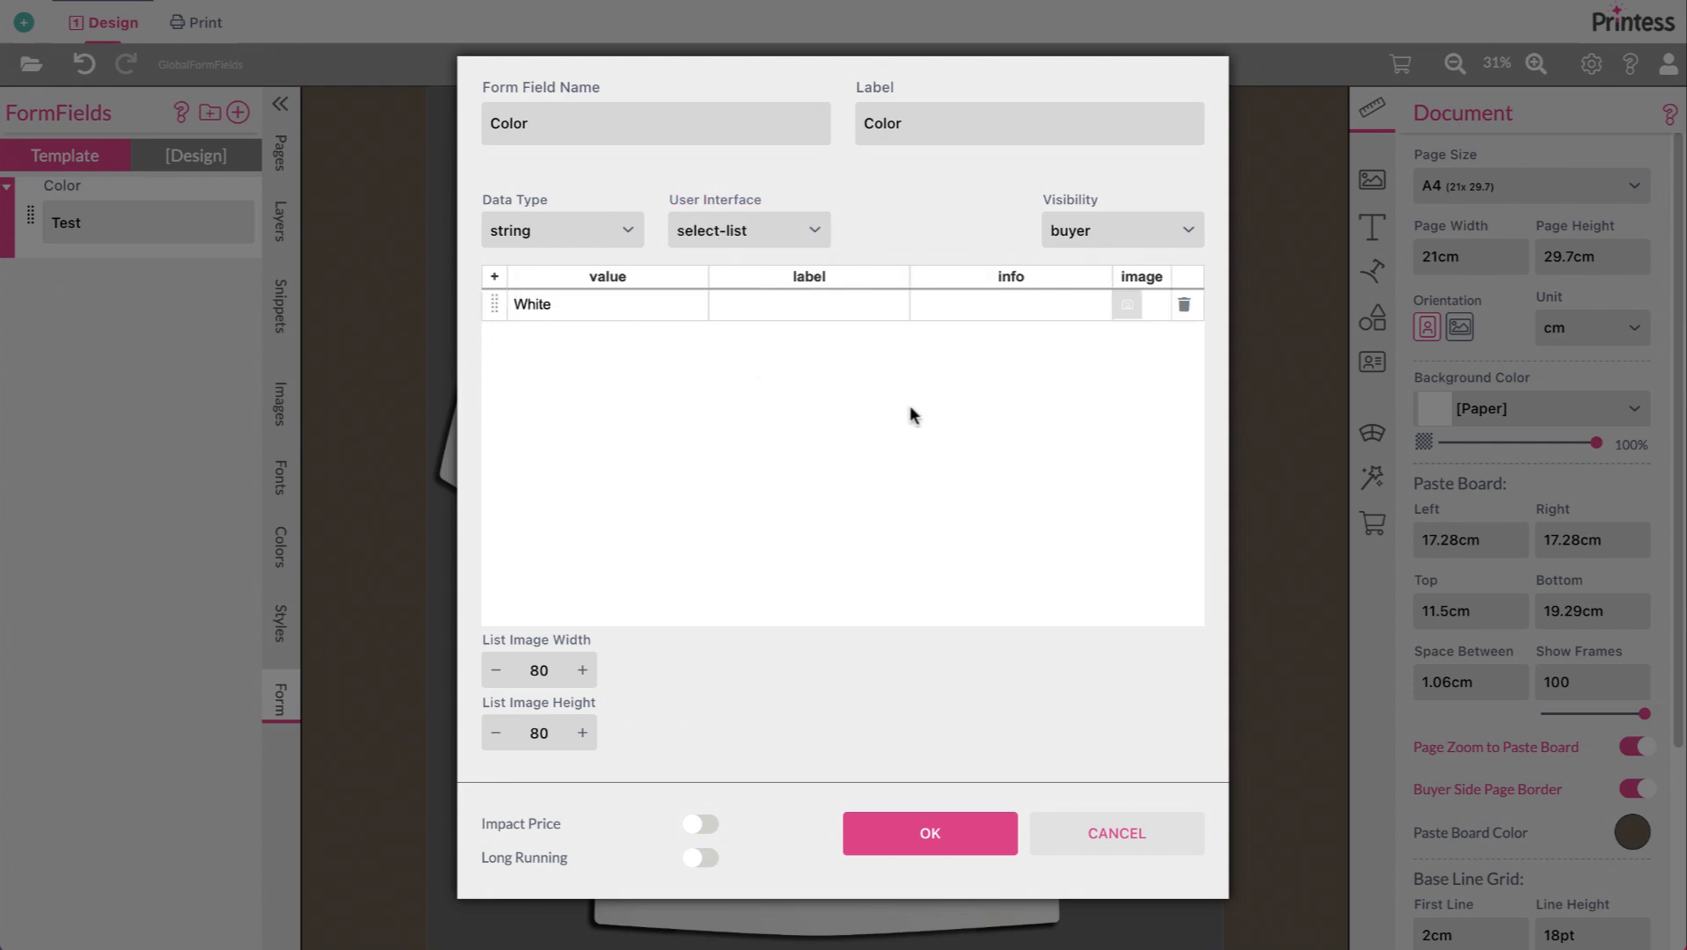
left_click(1131, 303)
left_click(832, 332)
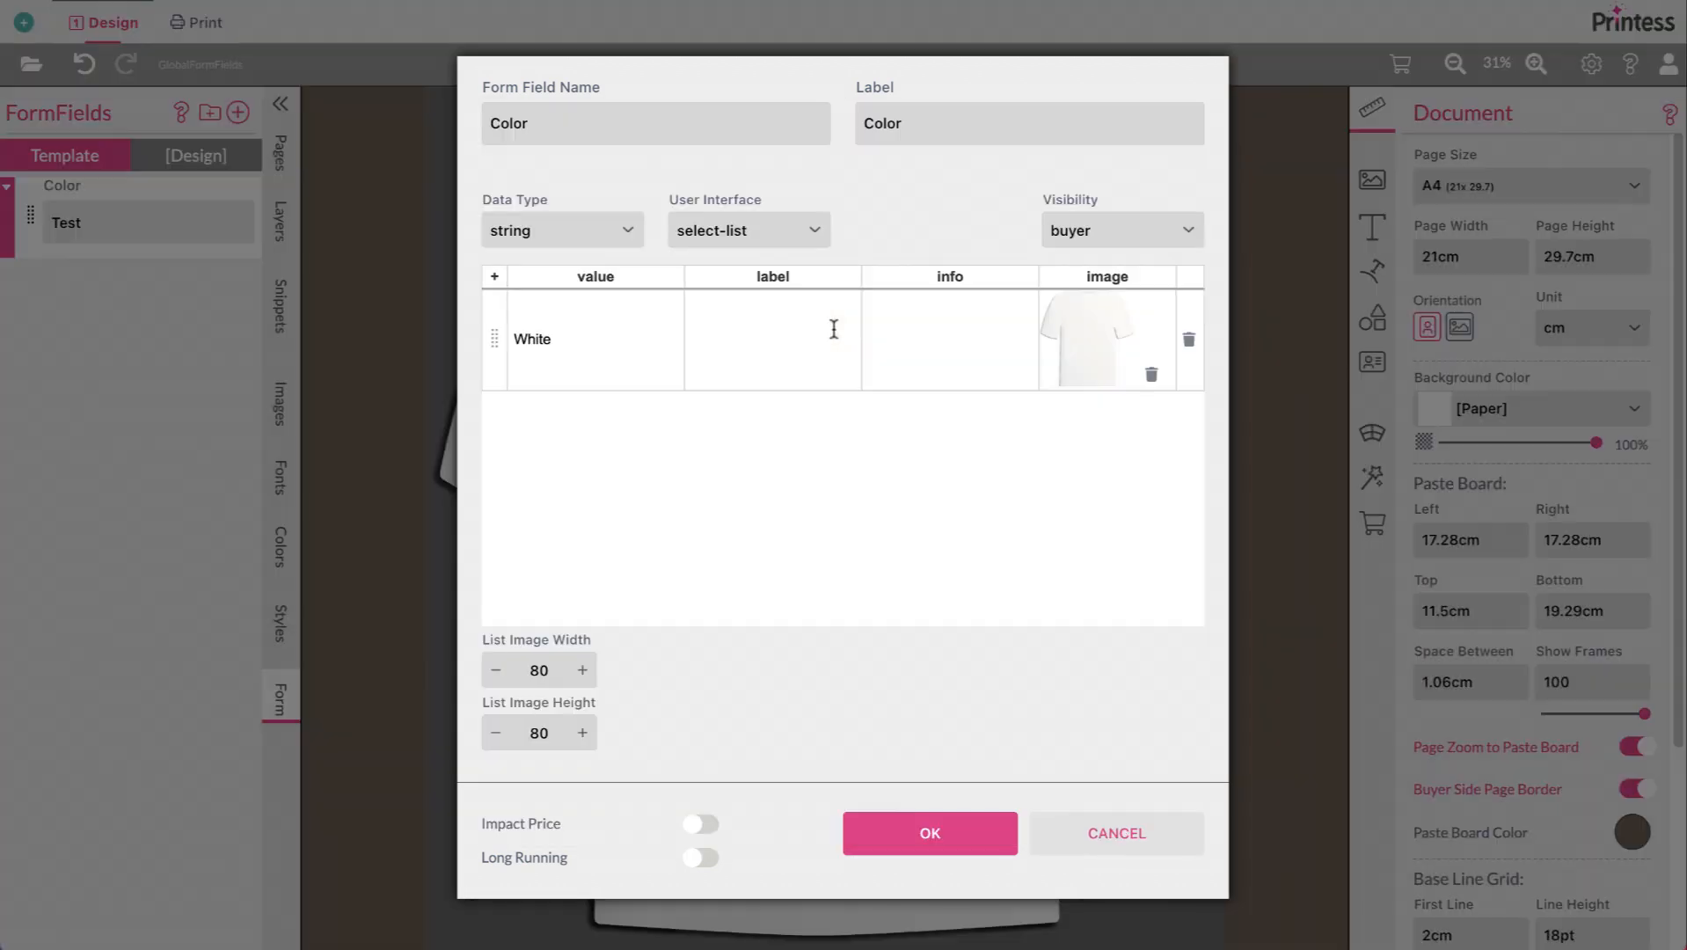
Step: Add Orange, Red and Blue entries with their matching T-shirt images to the list and save the Color field
left_click(494, 276)
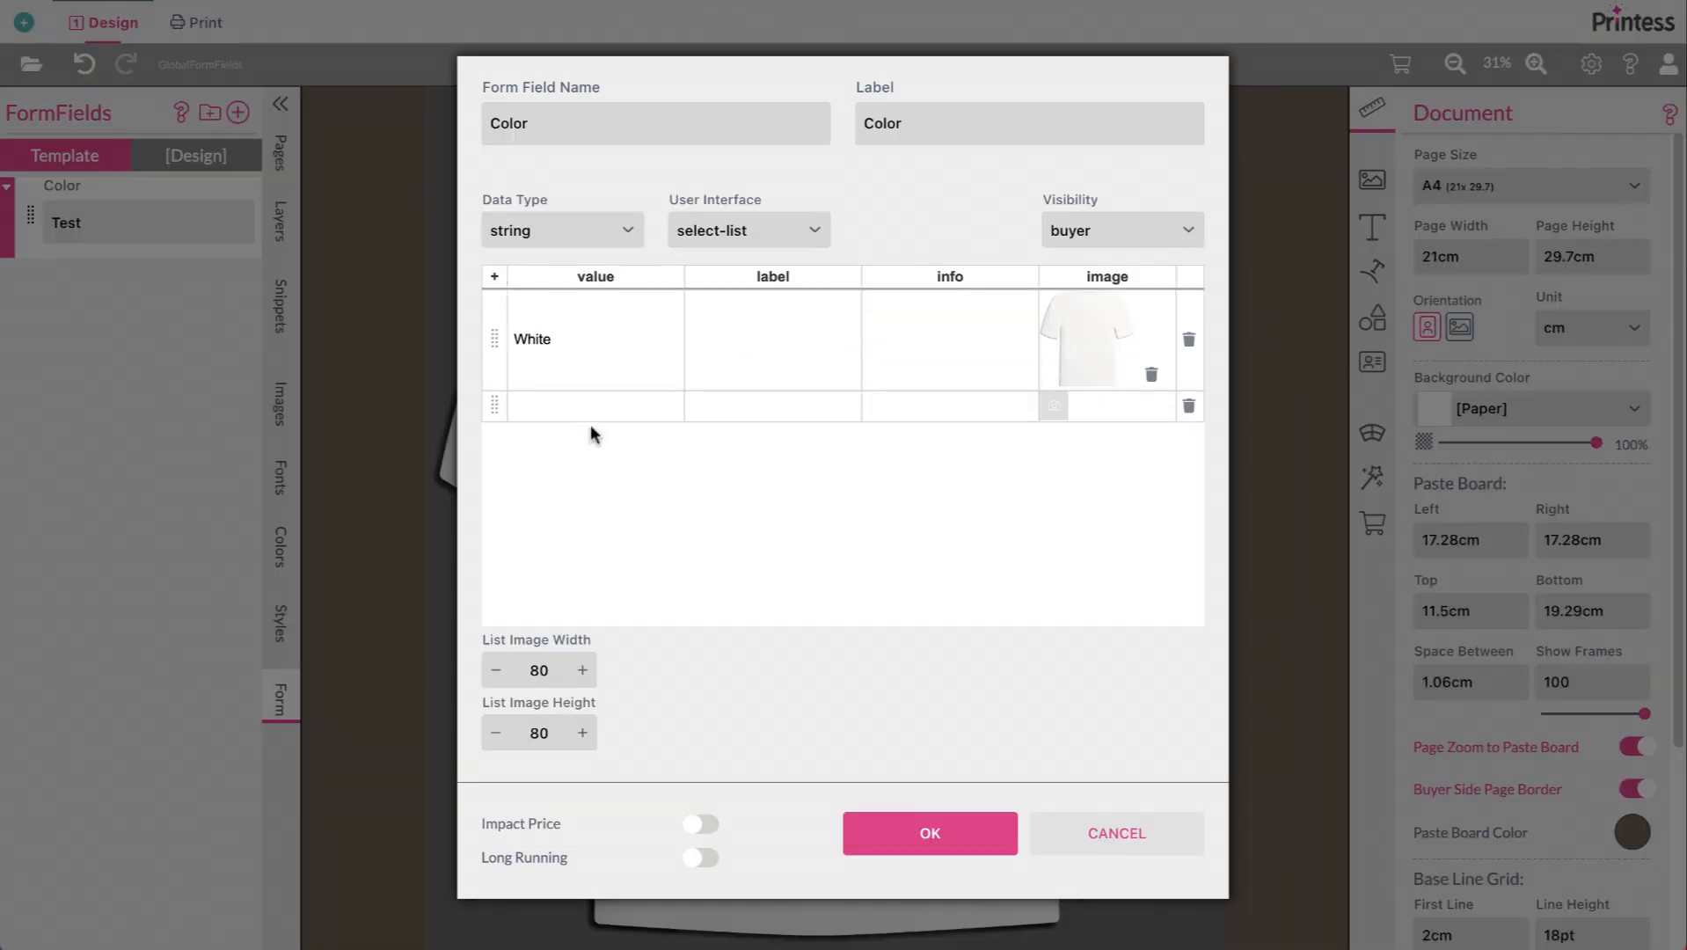
left_click(592, 407)
type("Orange")
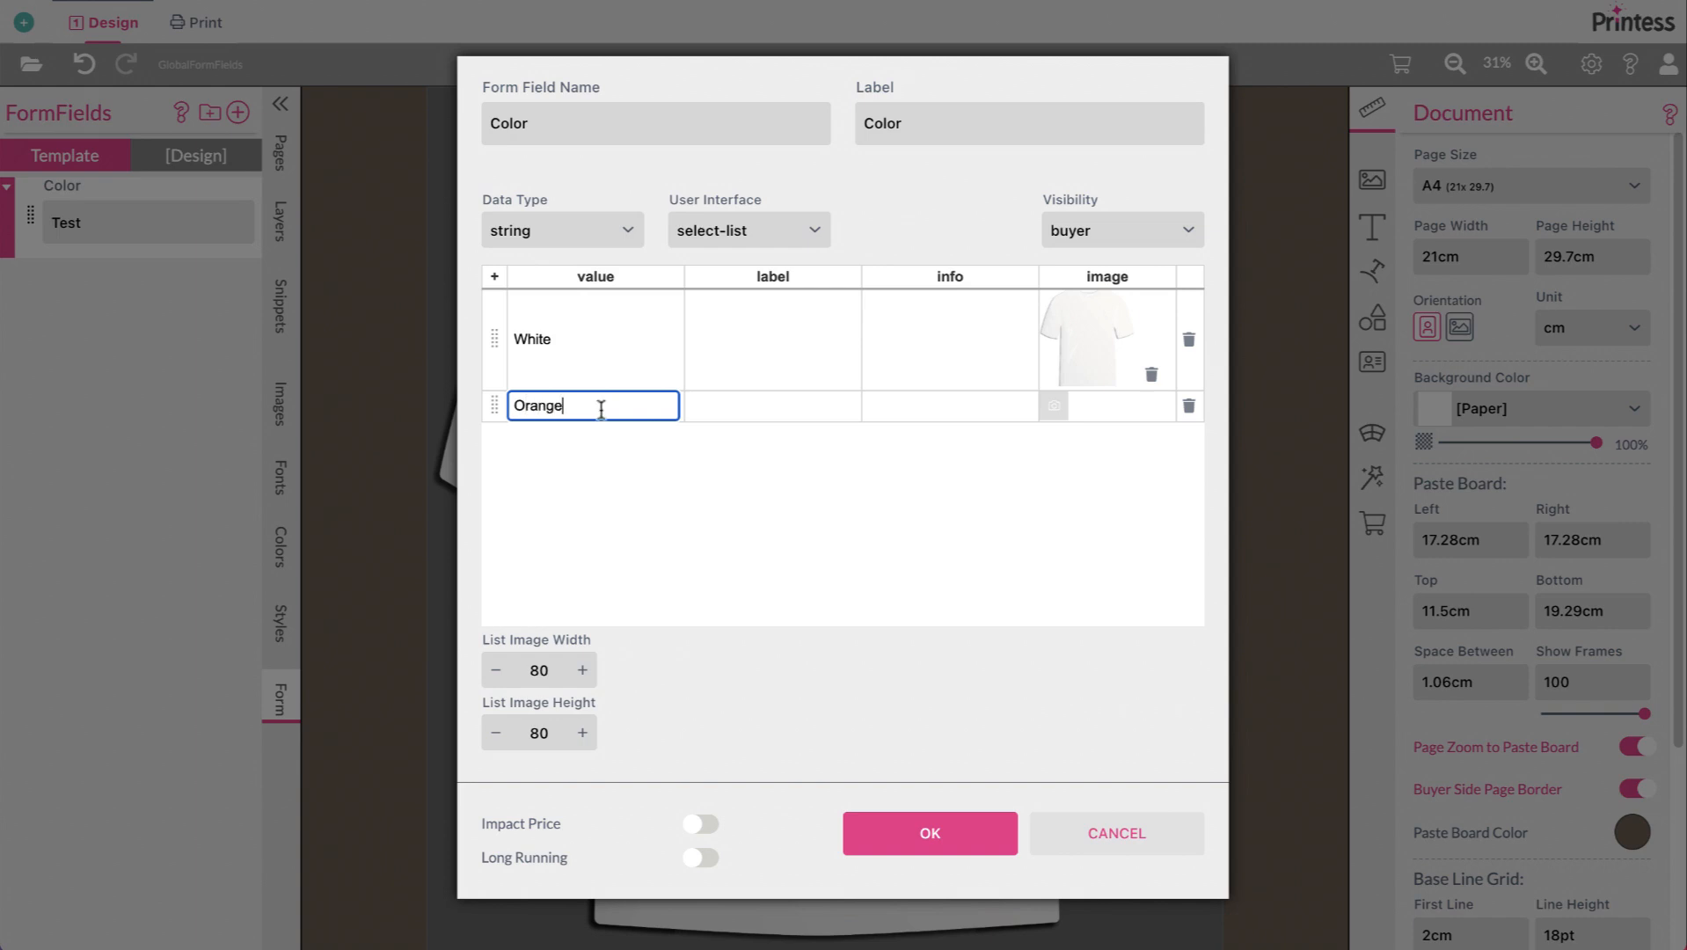
left_click(1054, 406)
left_click(535, 350)
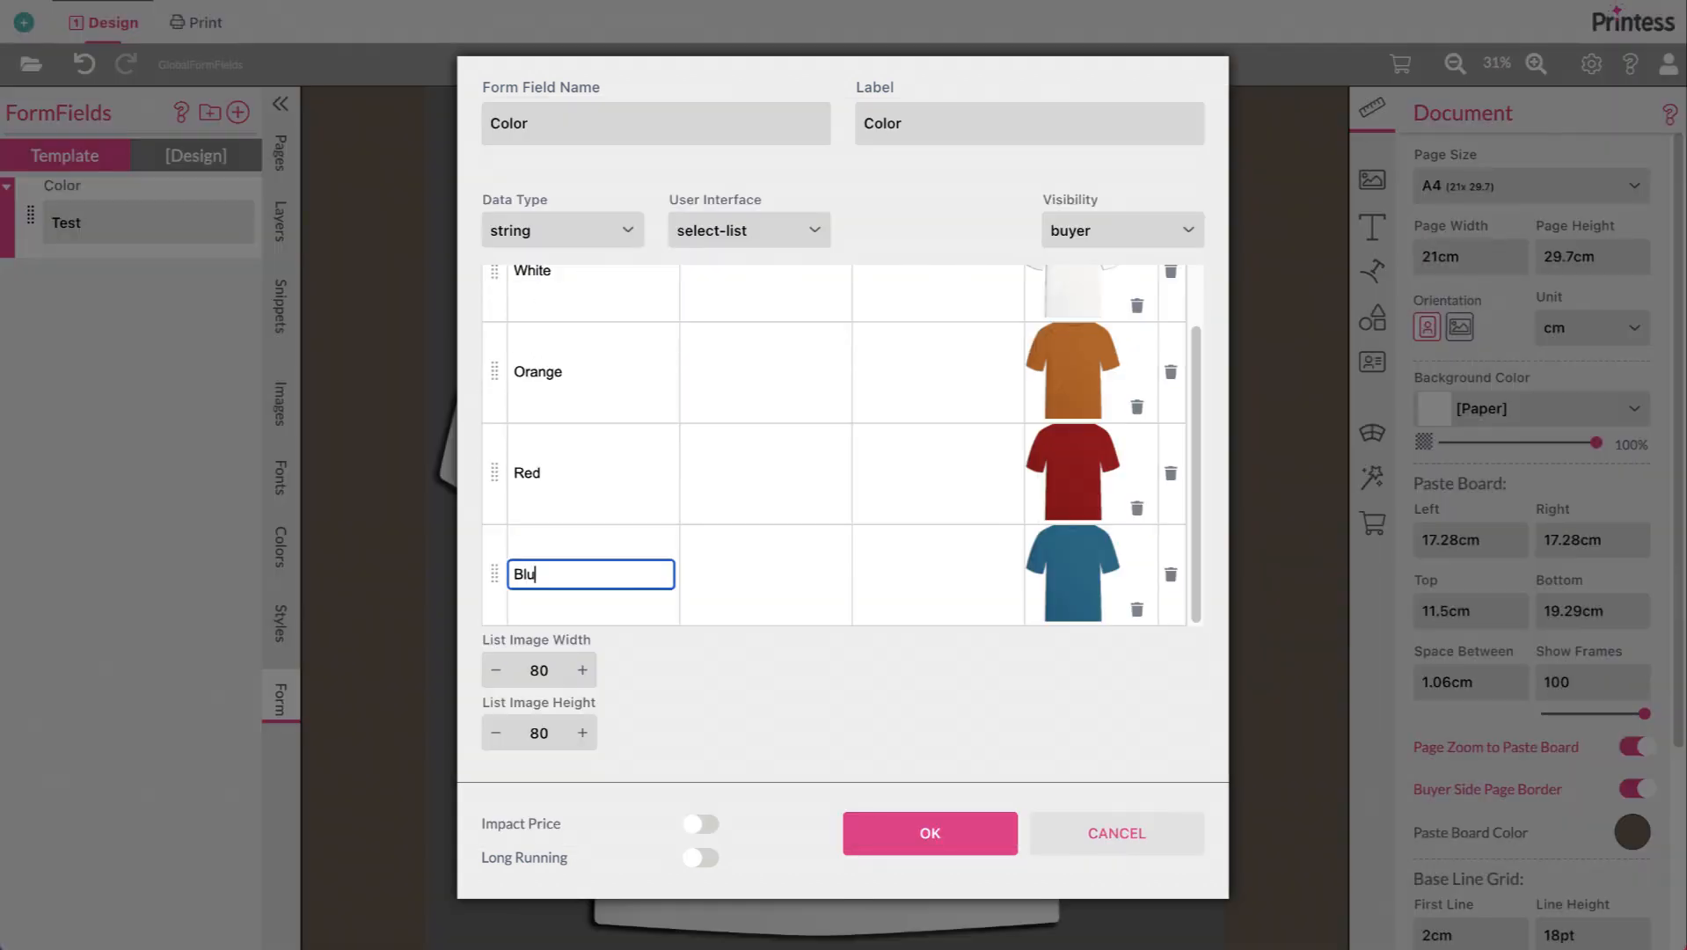
type("e")
left_click(730, 675)
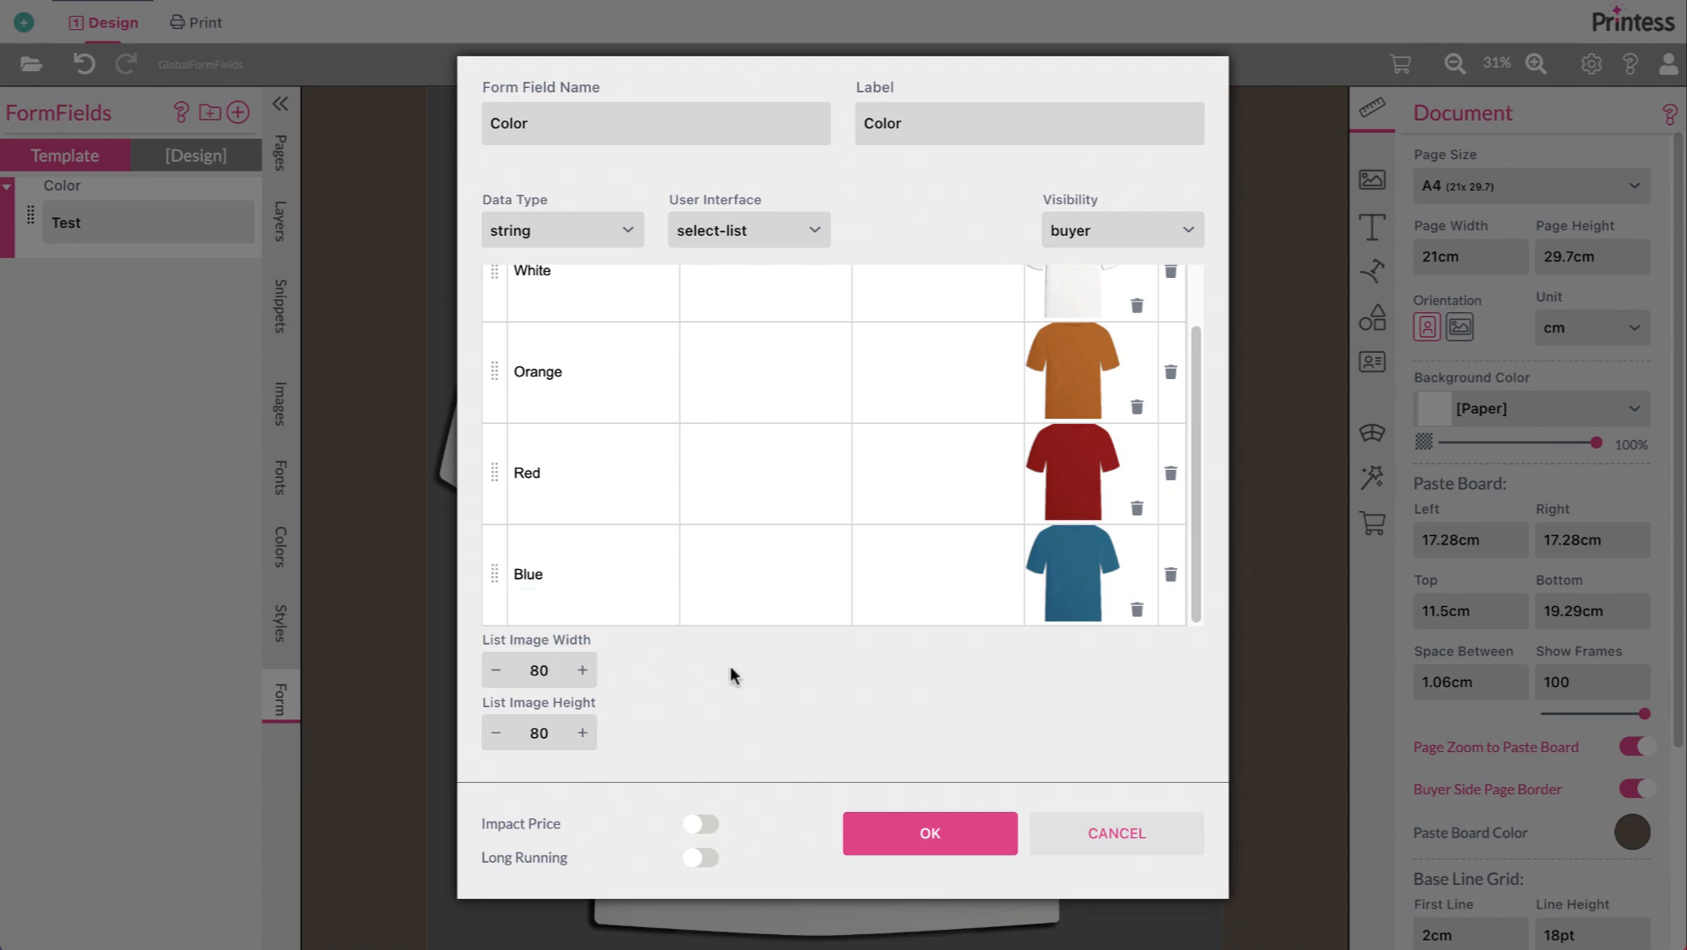
left_click(915, 843)
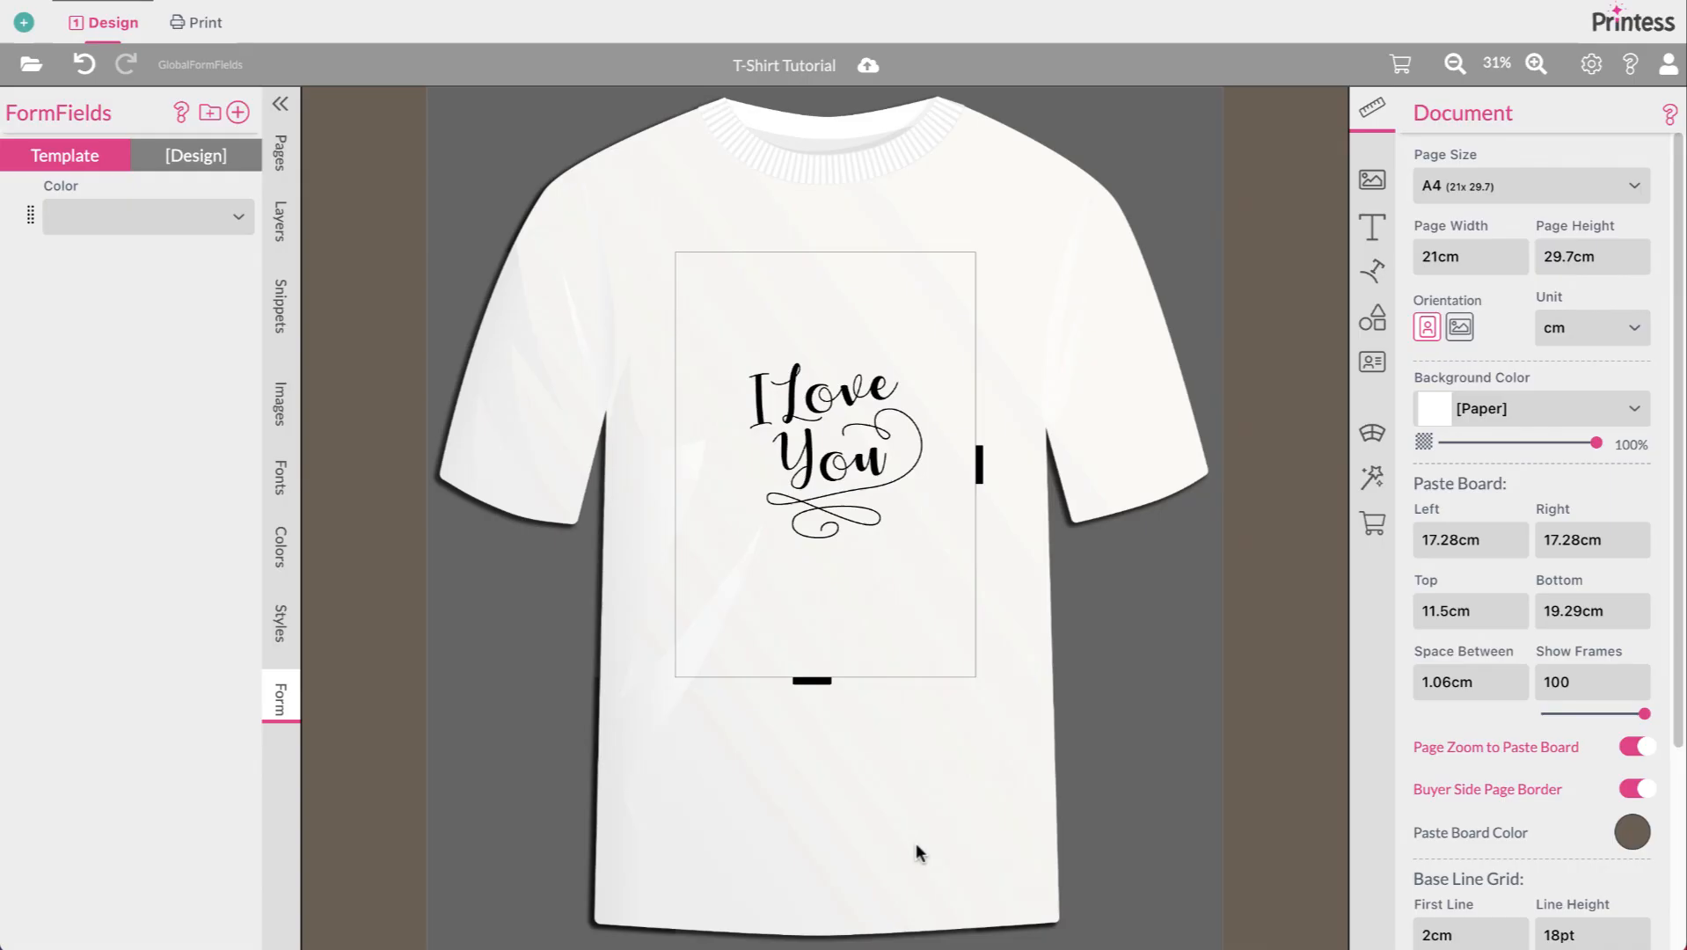
Step: Test the Color field's list by choosing White, Orange and White again
left_click(196, 220)
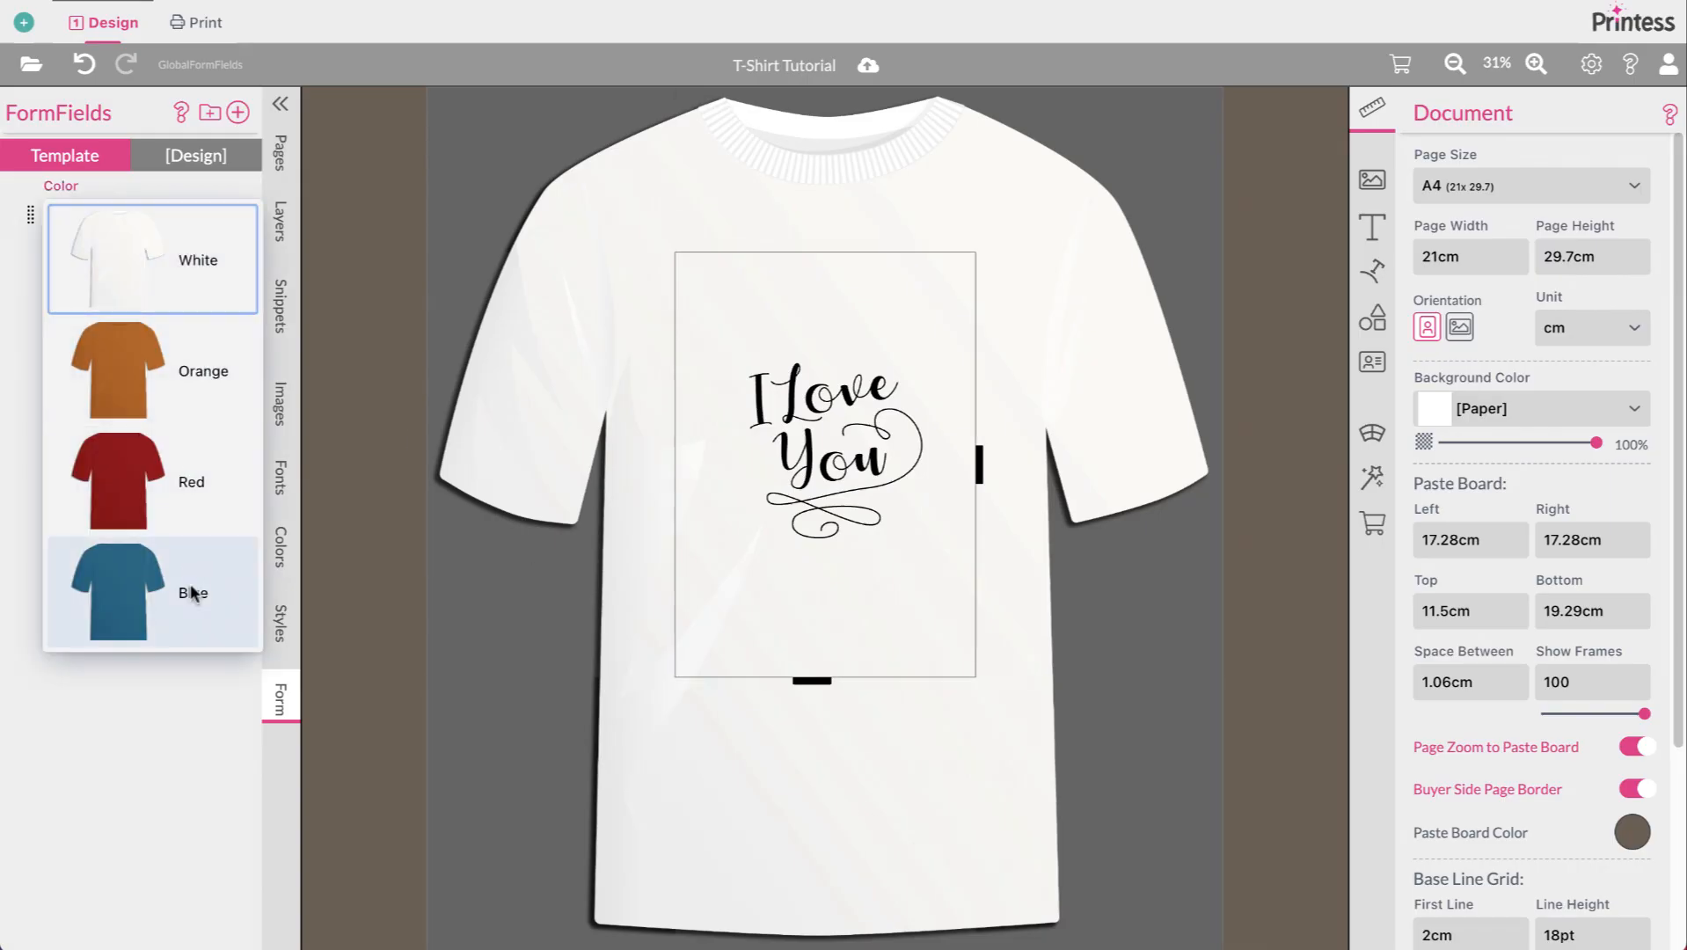
left_click(170, 256)
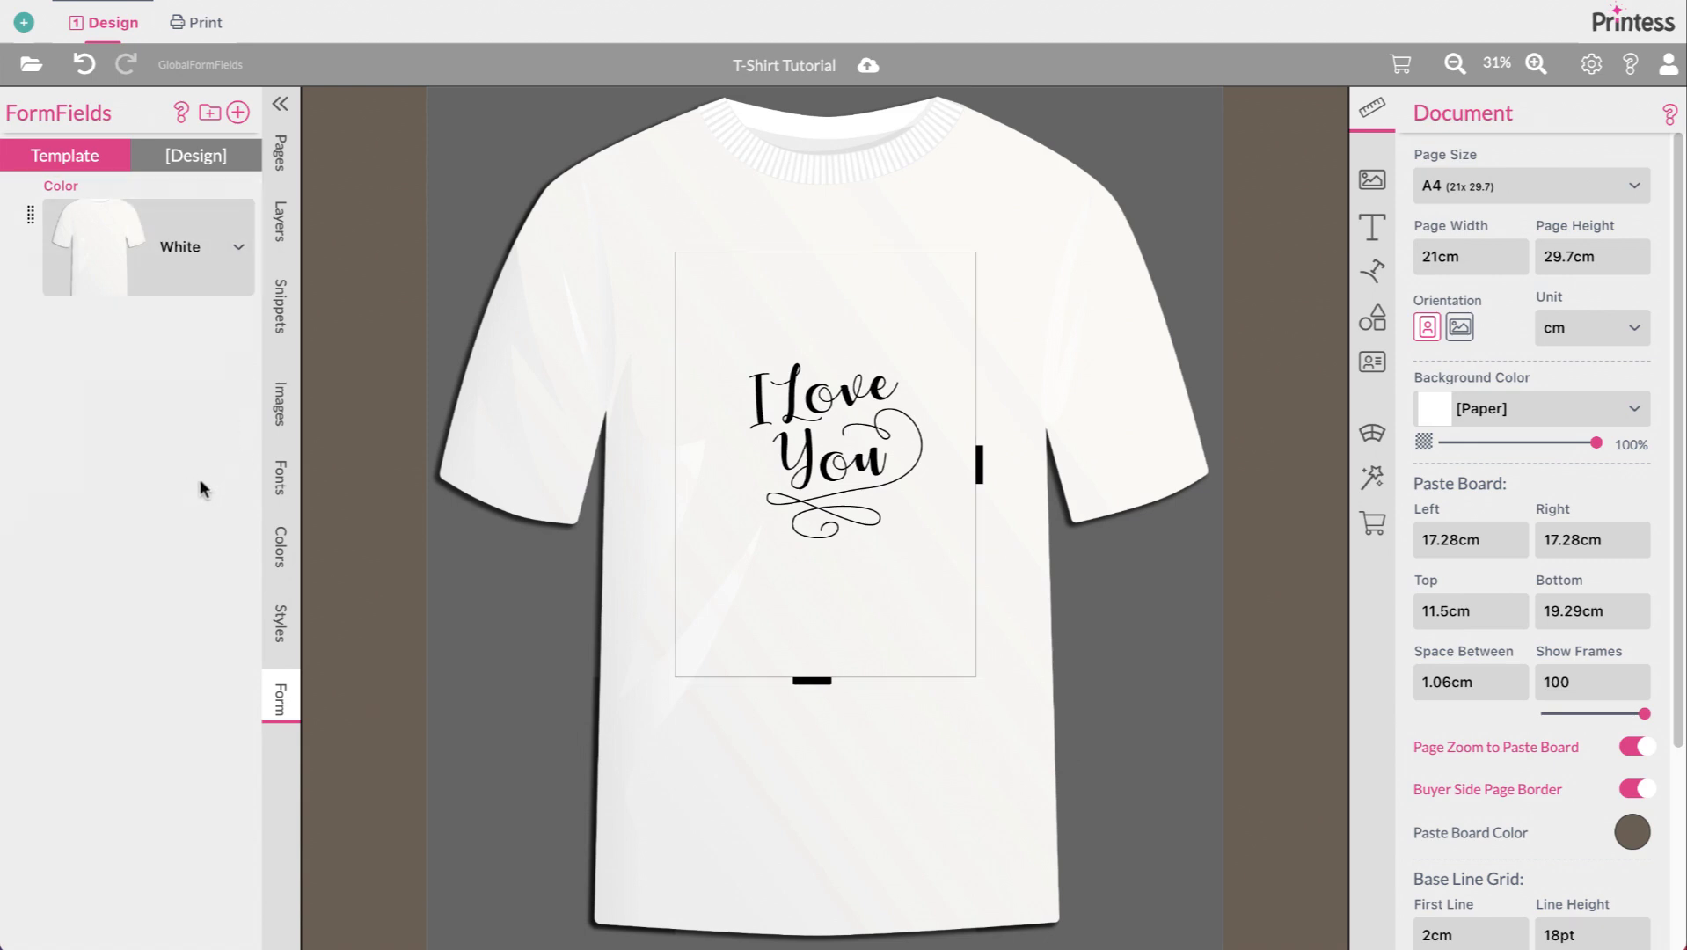
left_click(190, 275)
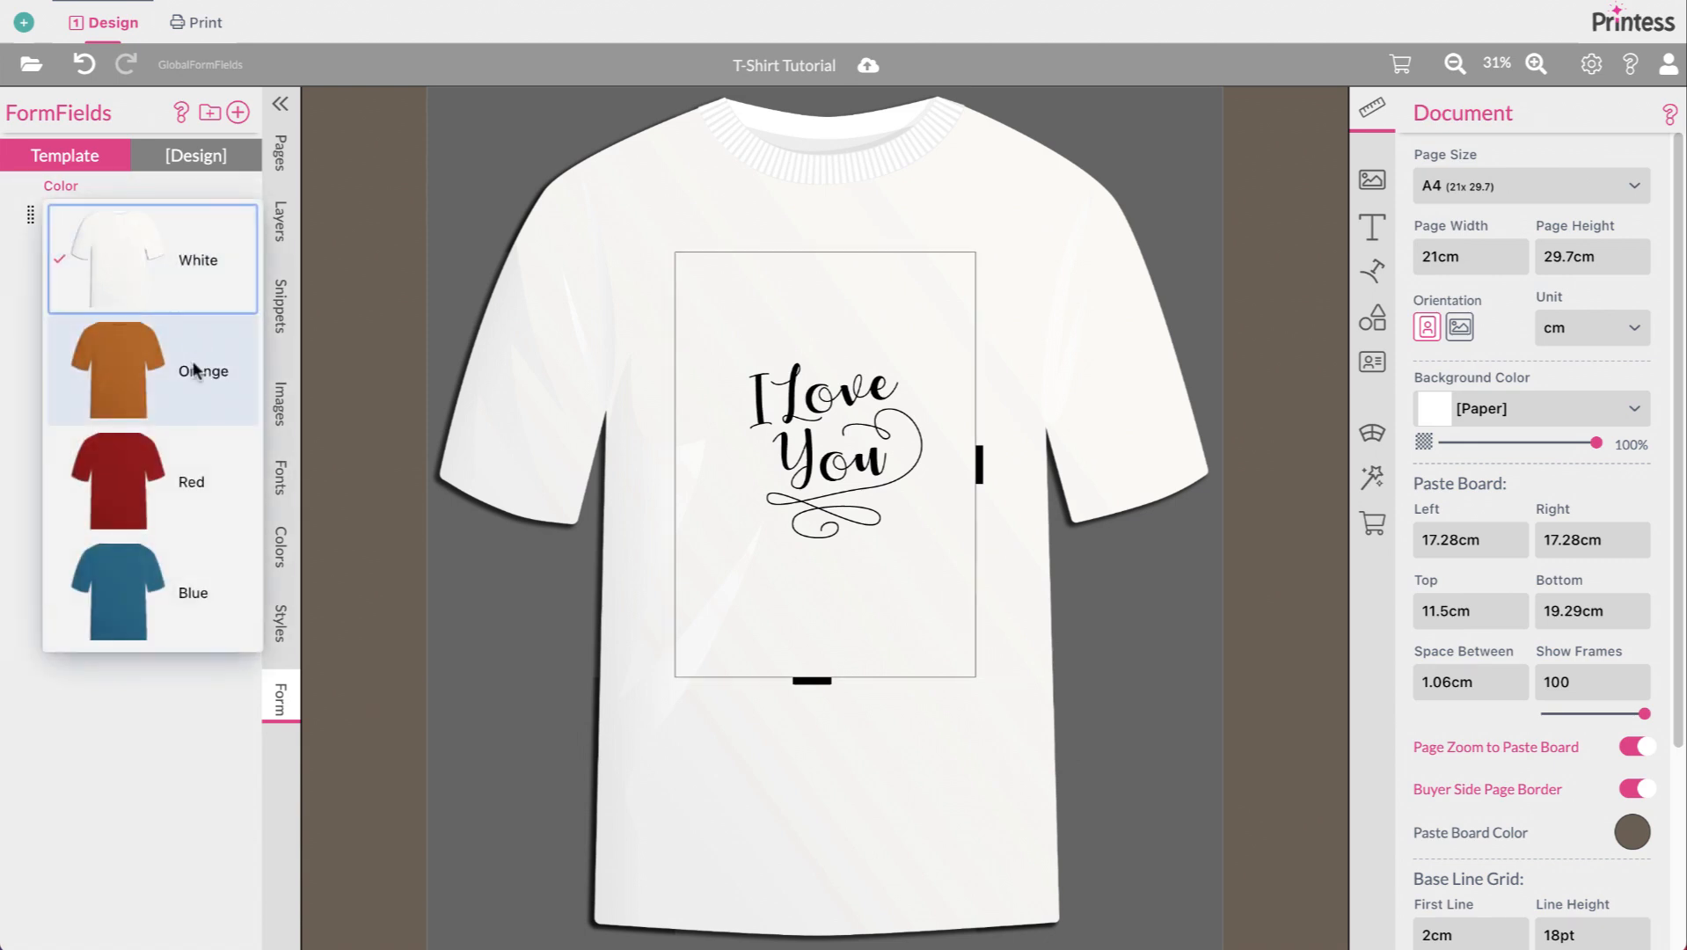
left_click(186, 406)
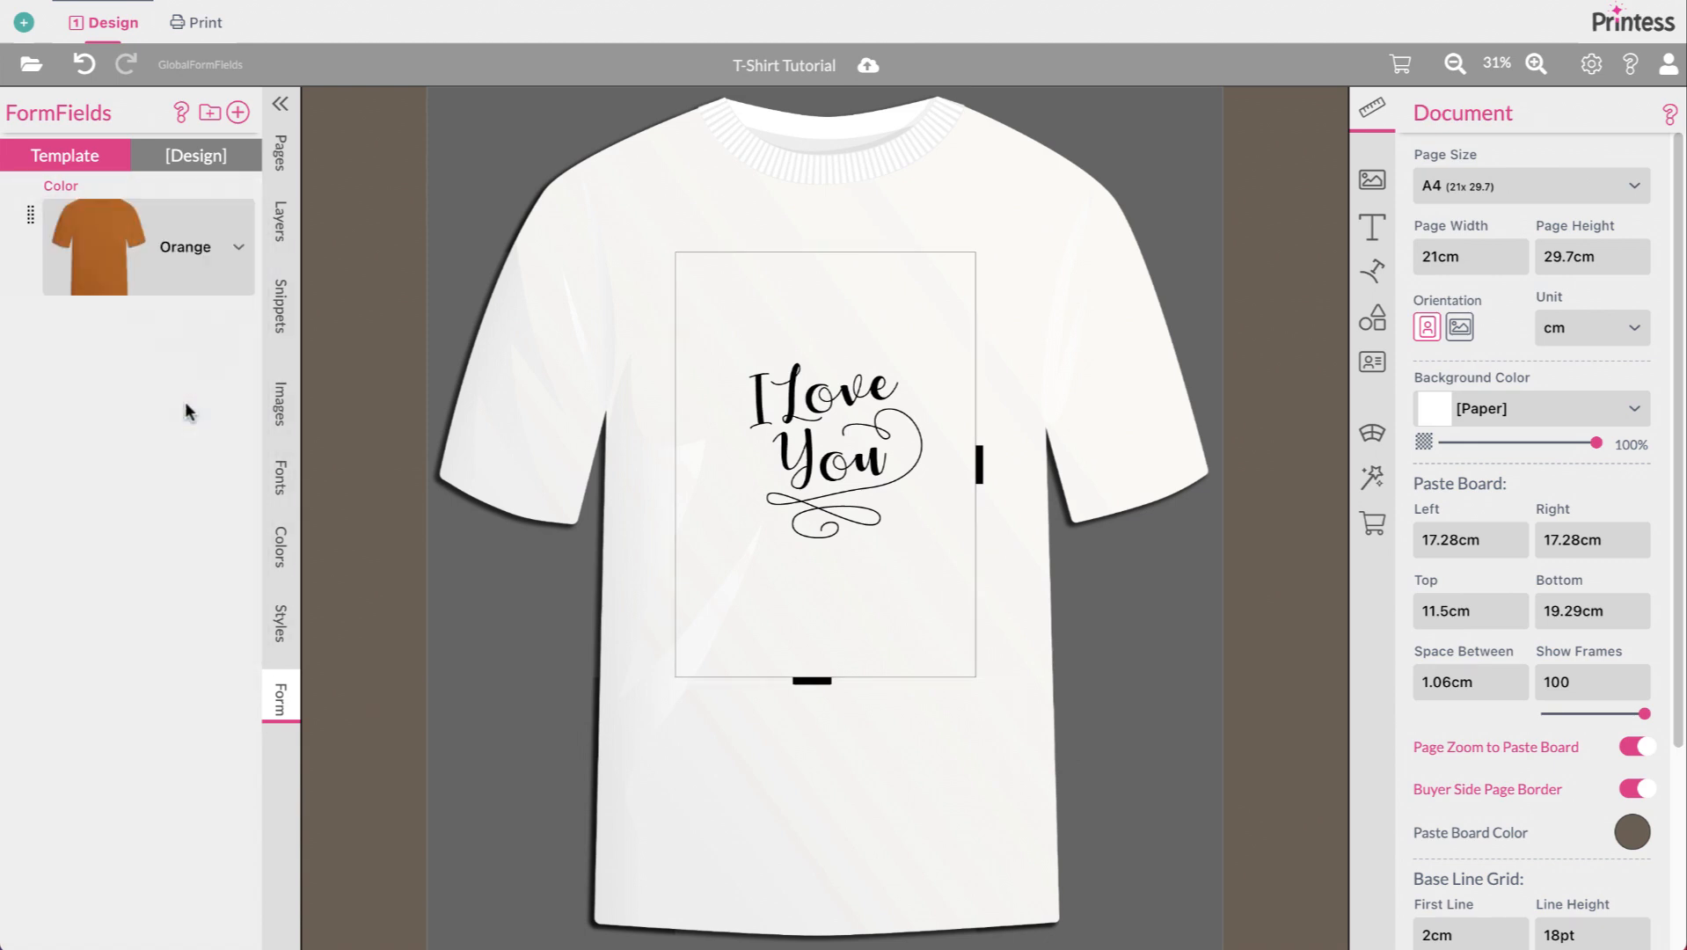
left_click(185, 274)
left_click(185, 260)
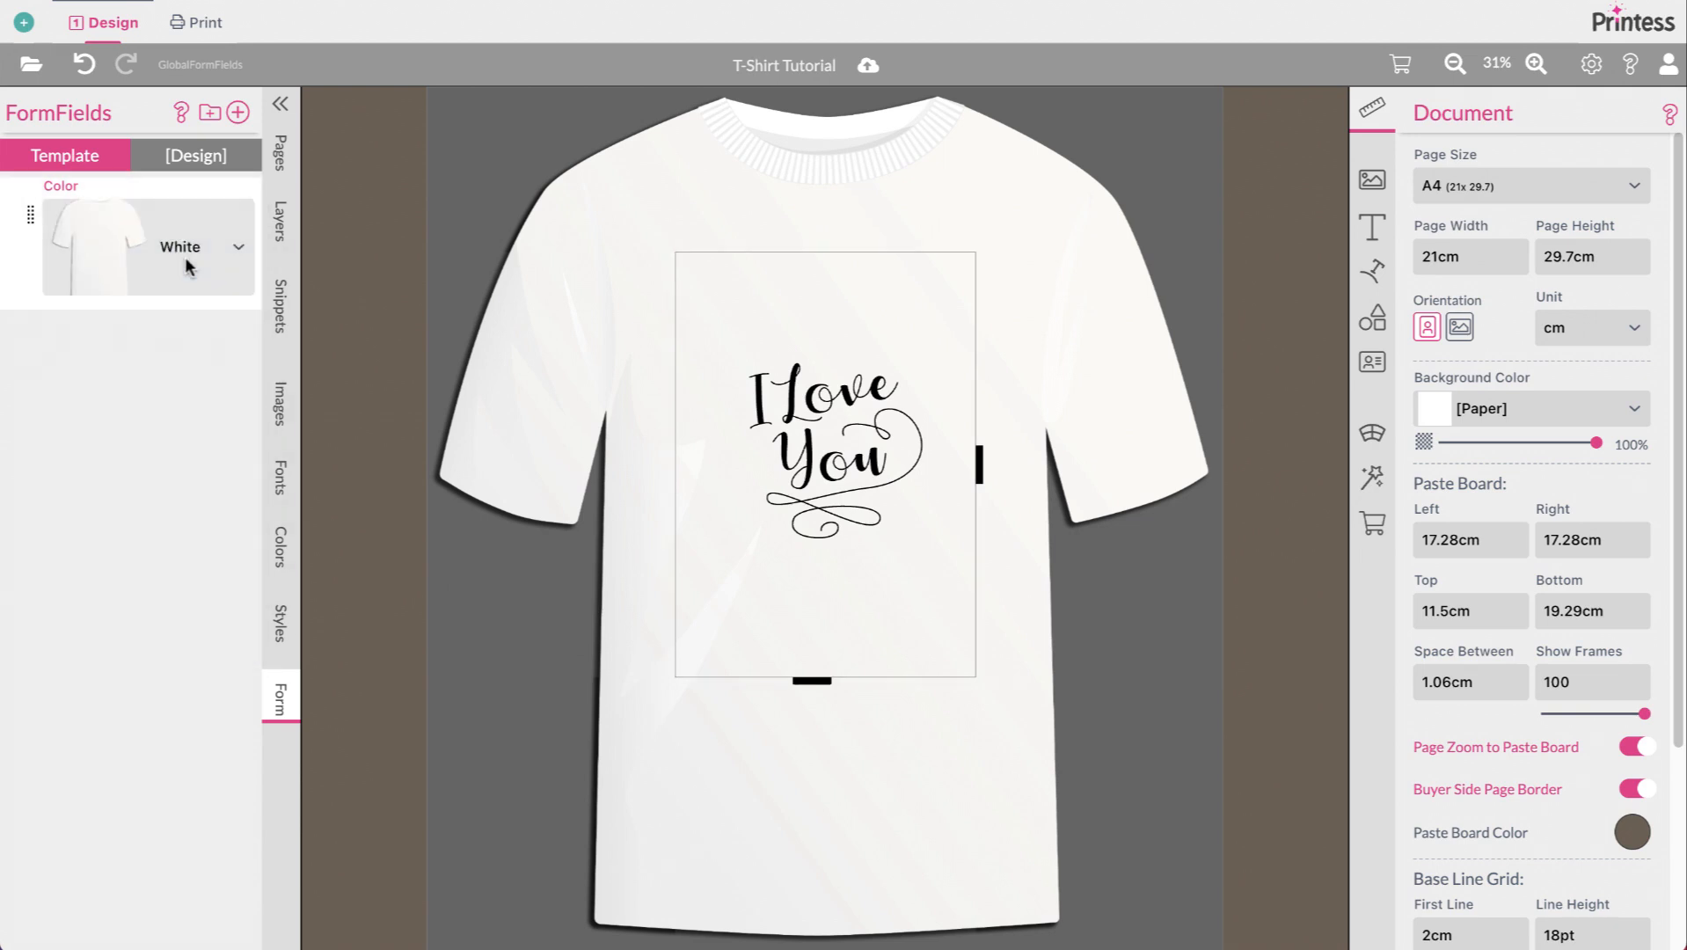
Step: Create a template-wide style class named color from the Empty style-class template
left_click(280, 622)
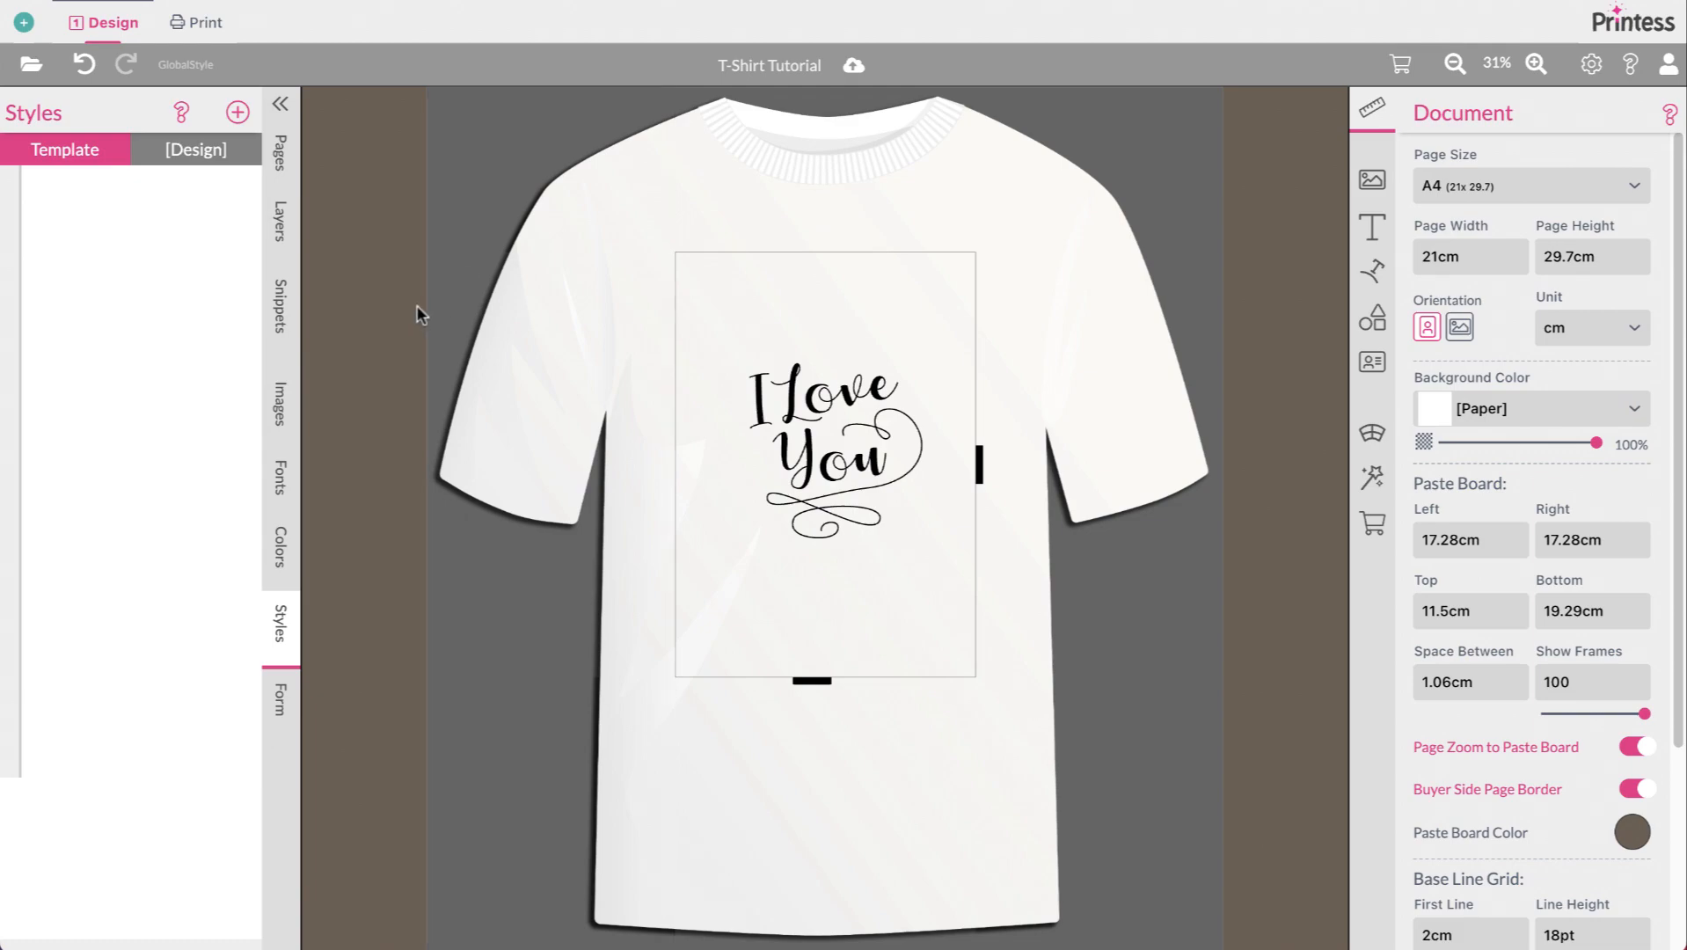
left_click(238, 112)
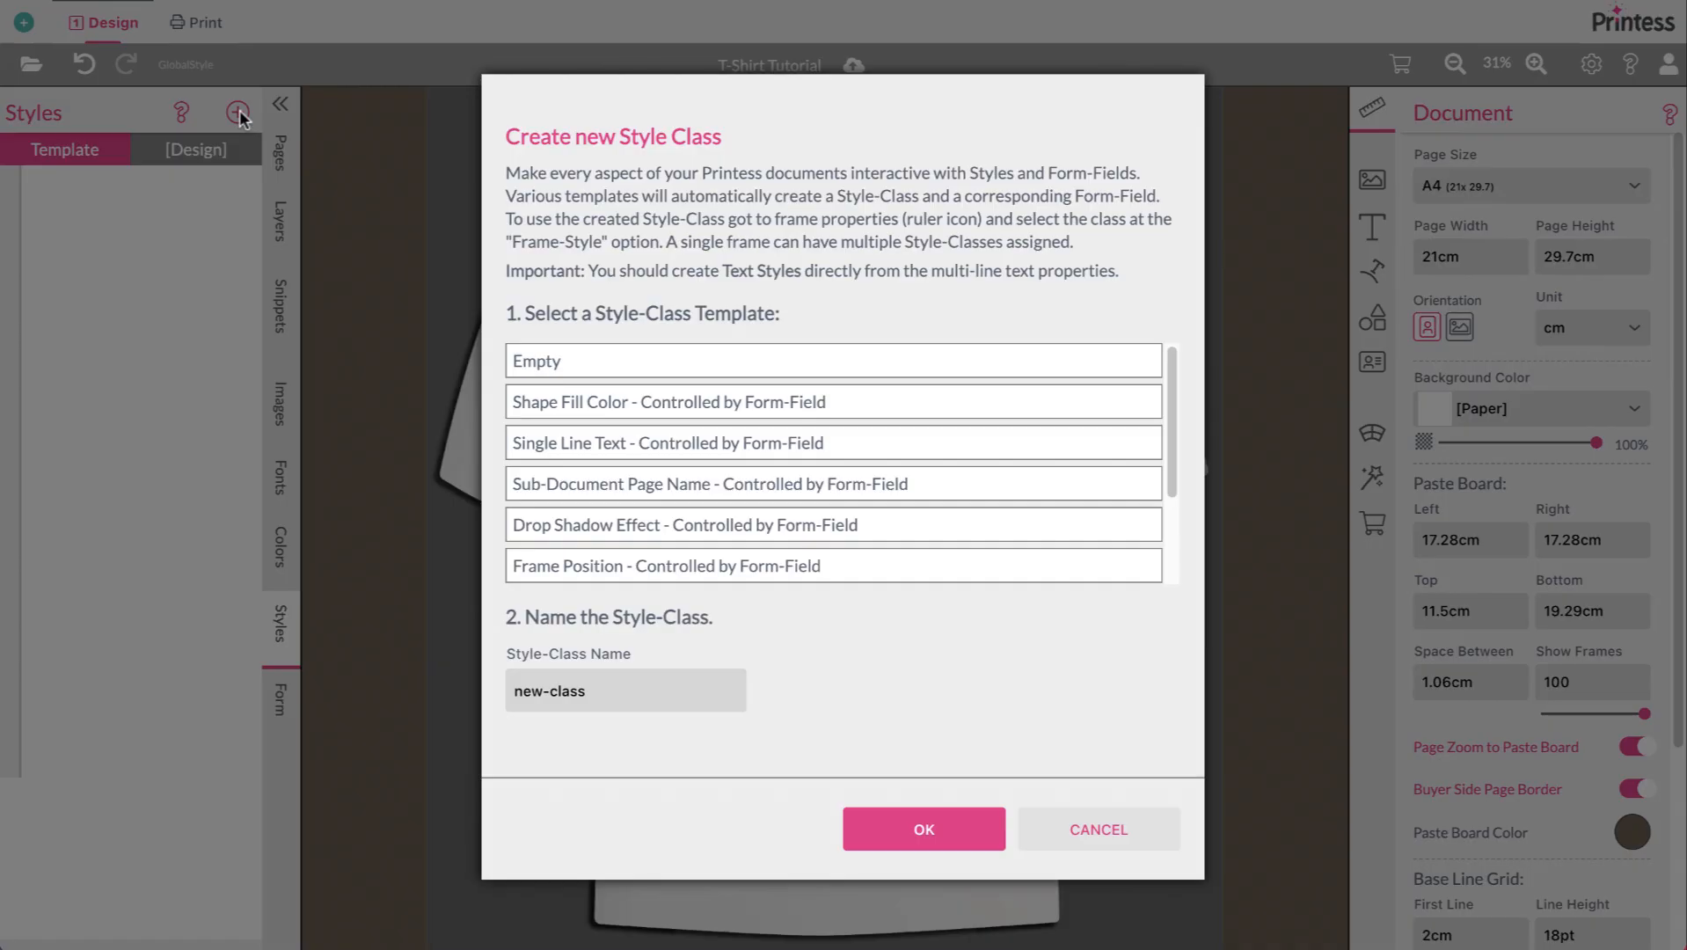
scroll(670, 440, "down", 1)
scroll(670, 437, "up", 1)
scroll(670, 437, "down", 3)
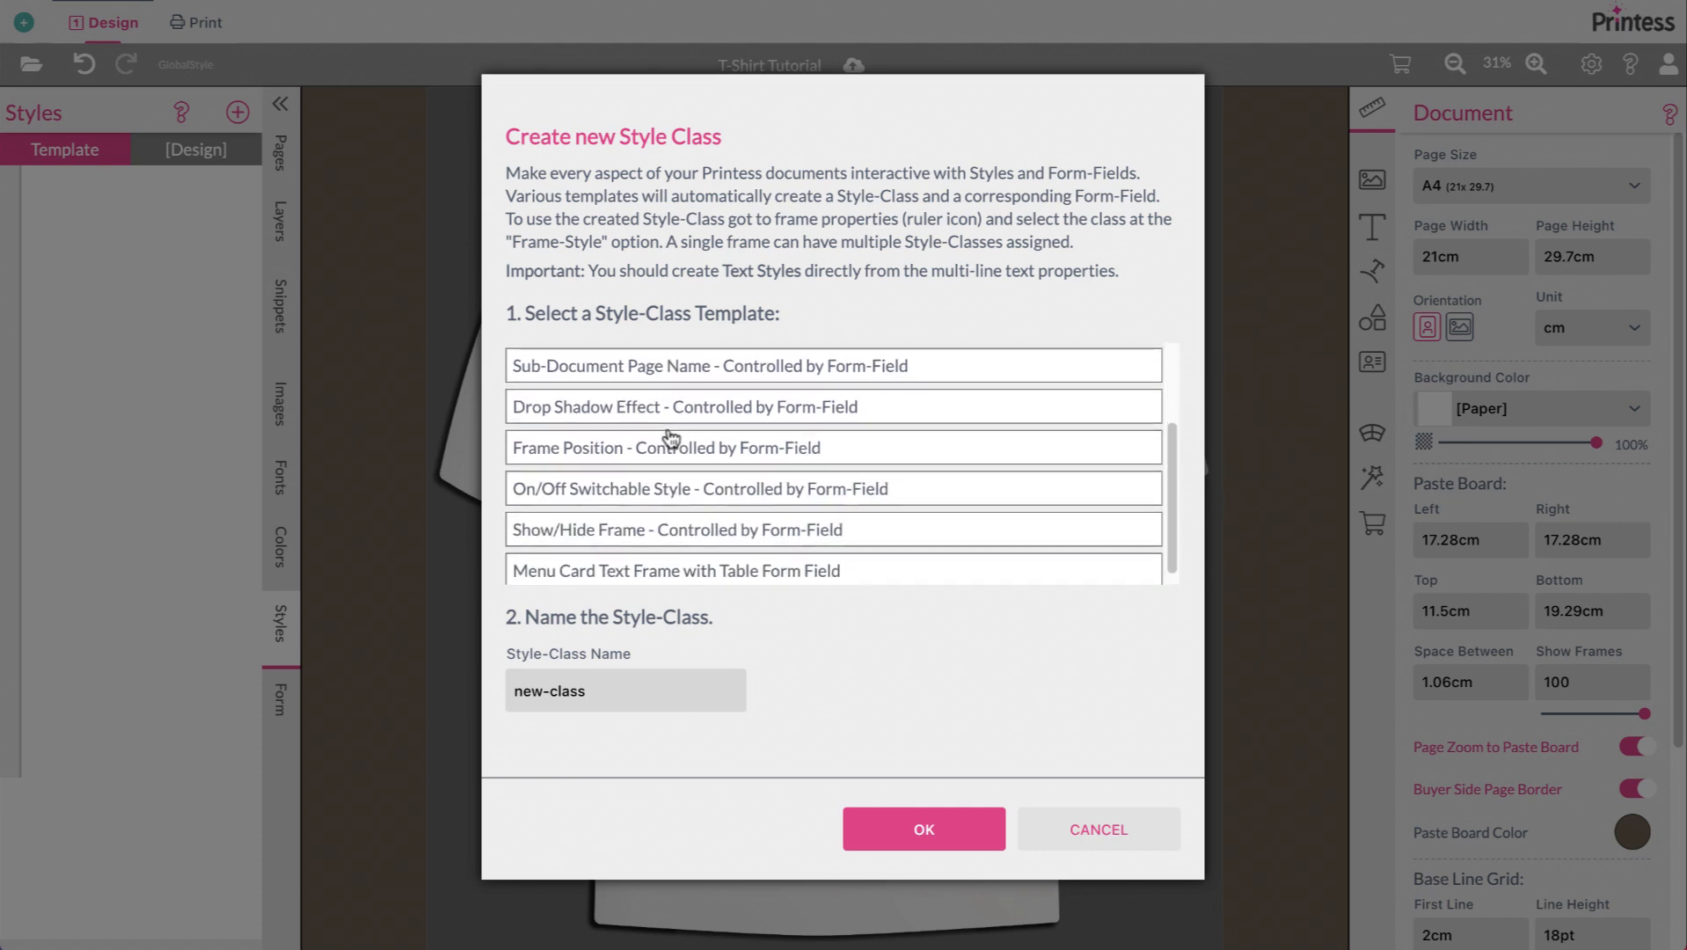
scroll(648, 495, "up", 3)
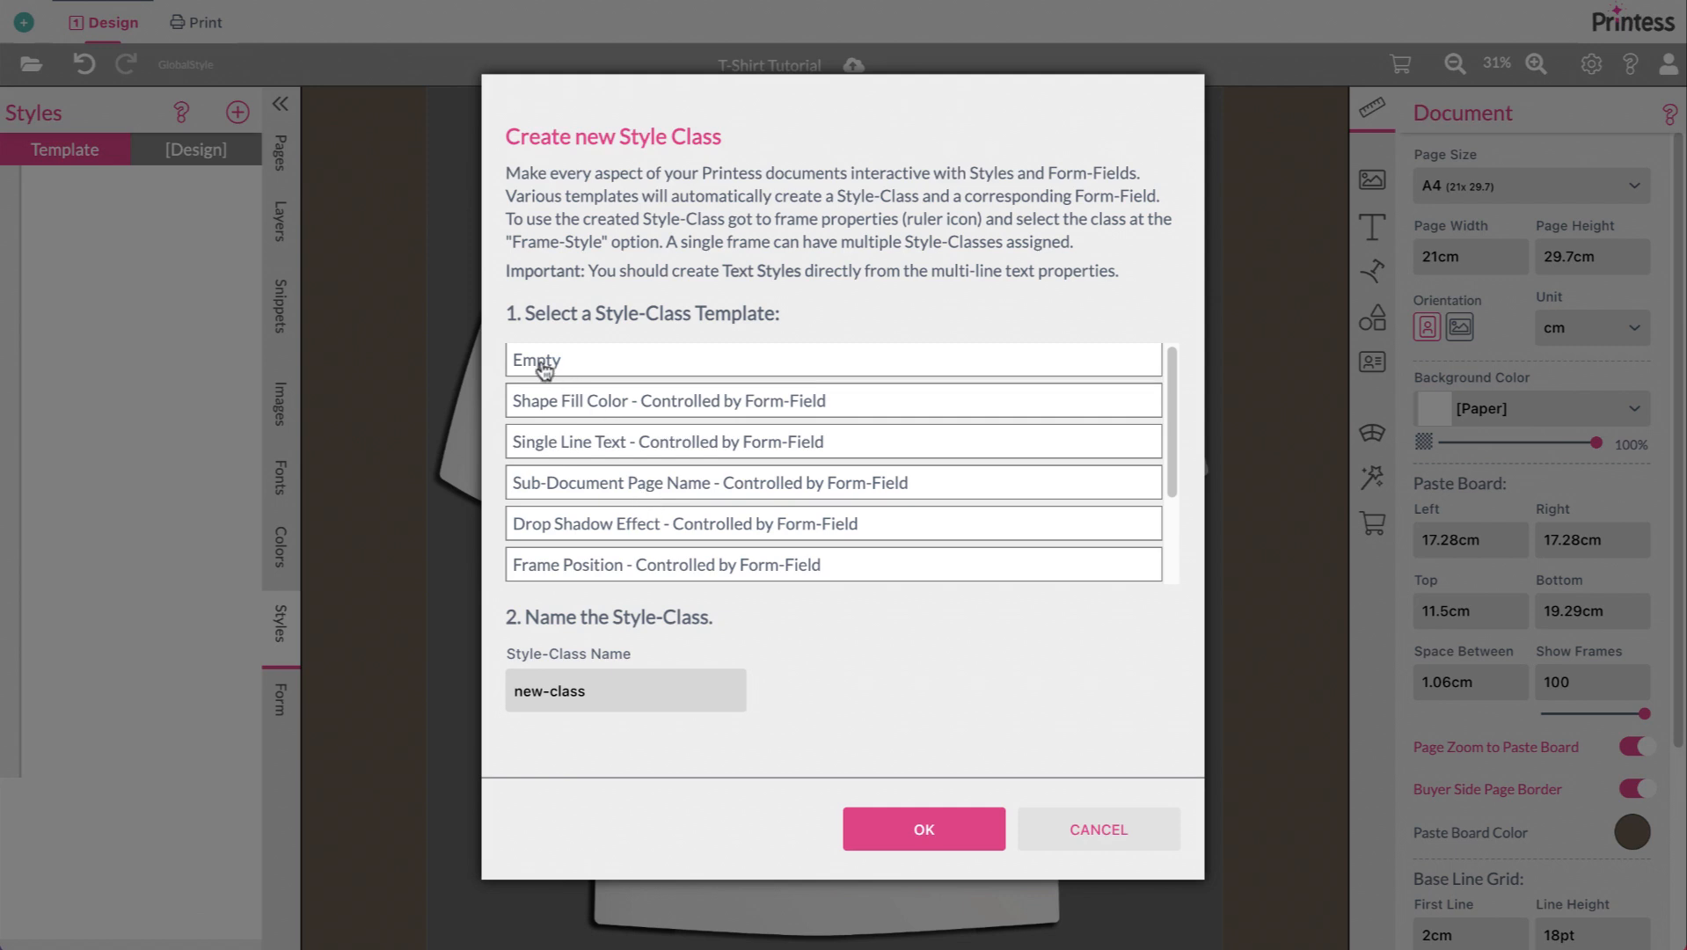
left_click(609, 693)
key("ctrl+a")
type("color")
left_click(908, 819)
Step: Add an image property to the color style class that references ${form.Color}
left_click(76, 227)
left_click(85, 218)
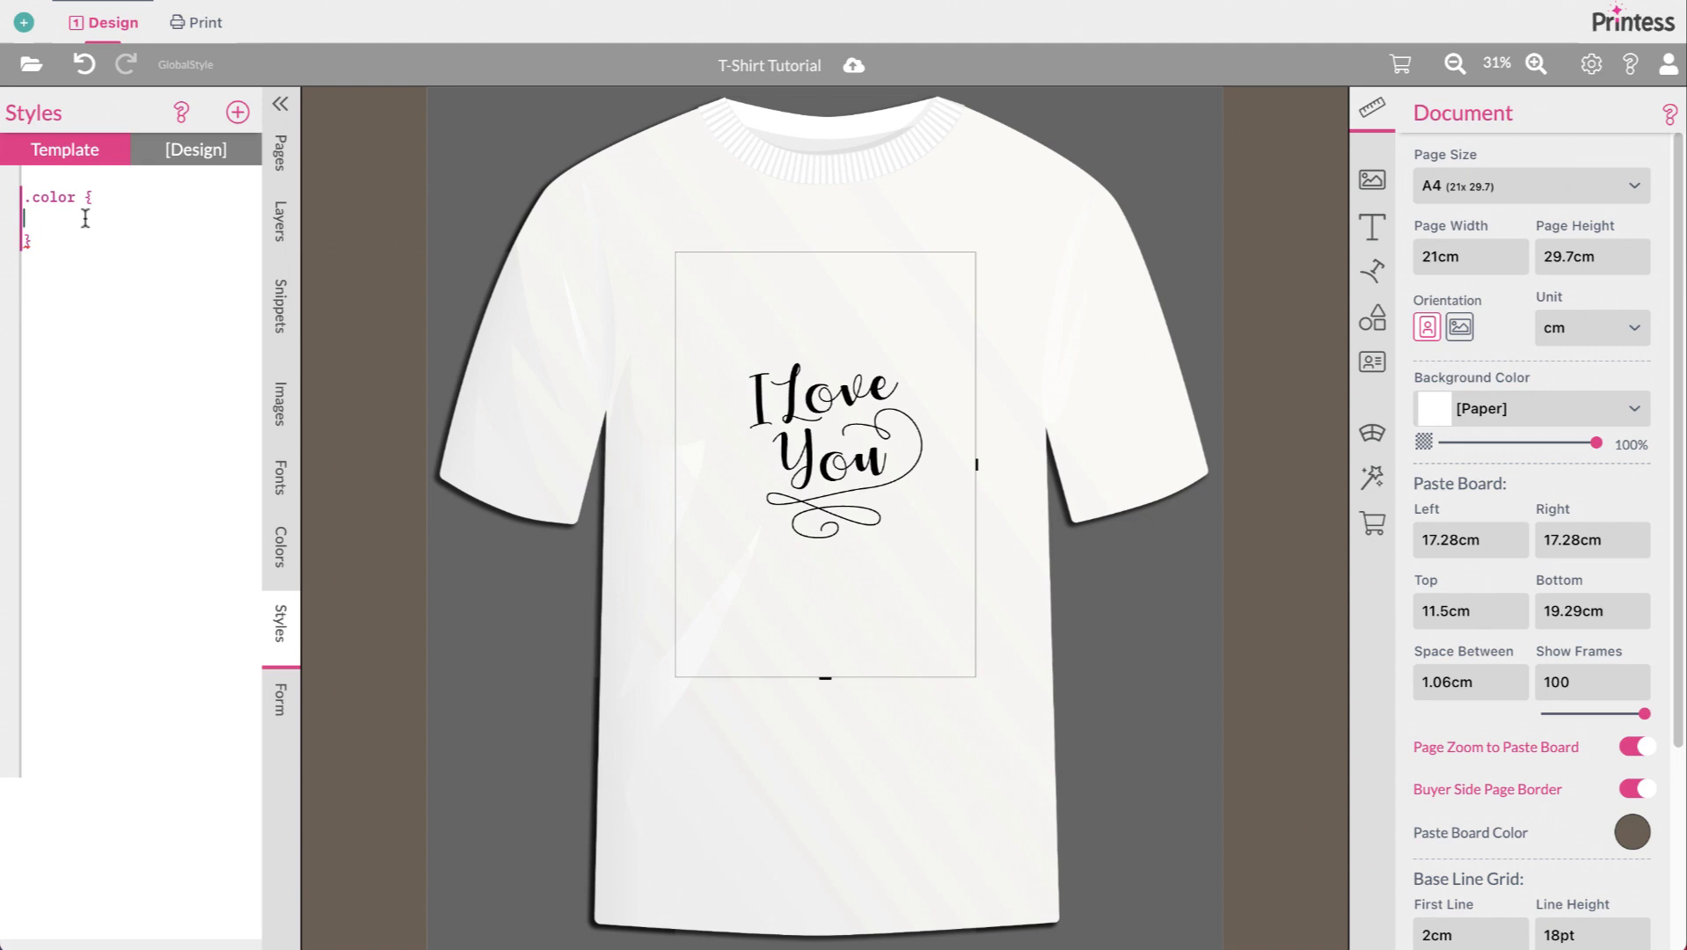
key("Tab")
type("im")
key("Down")
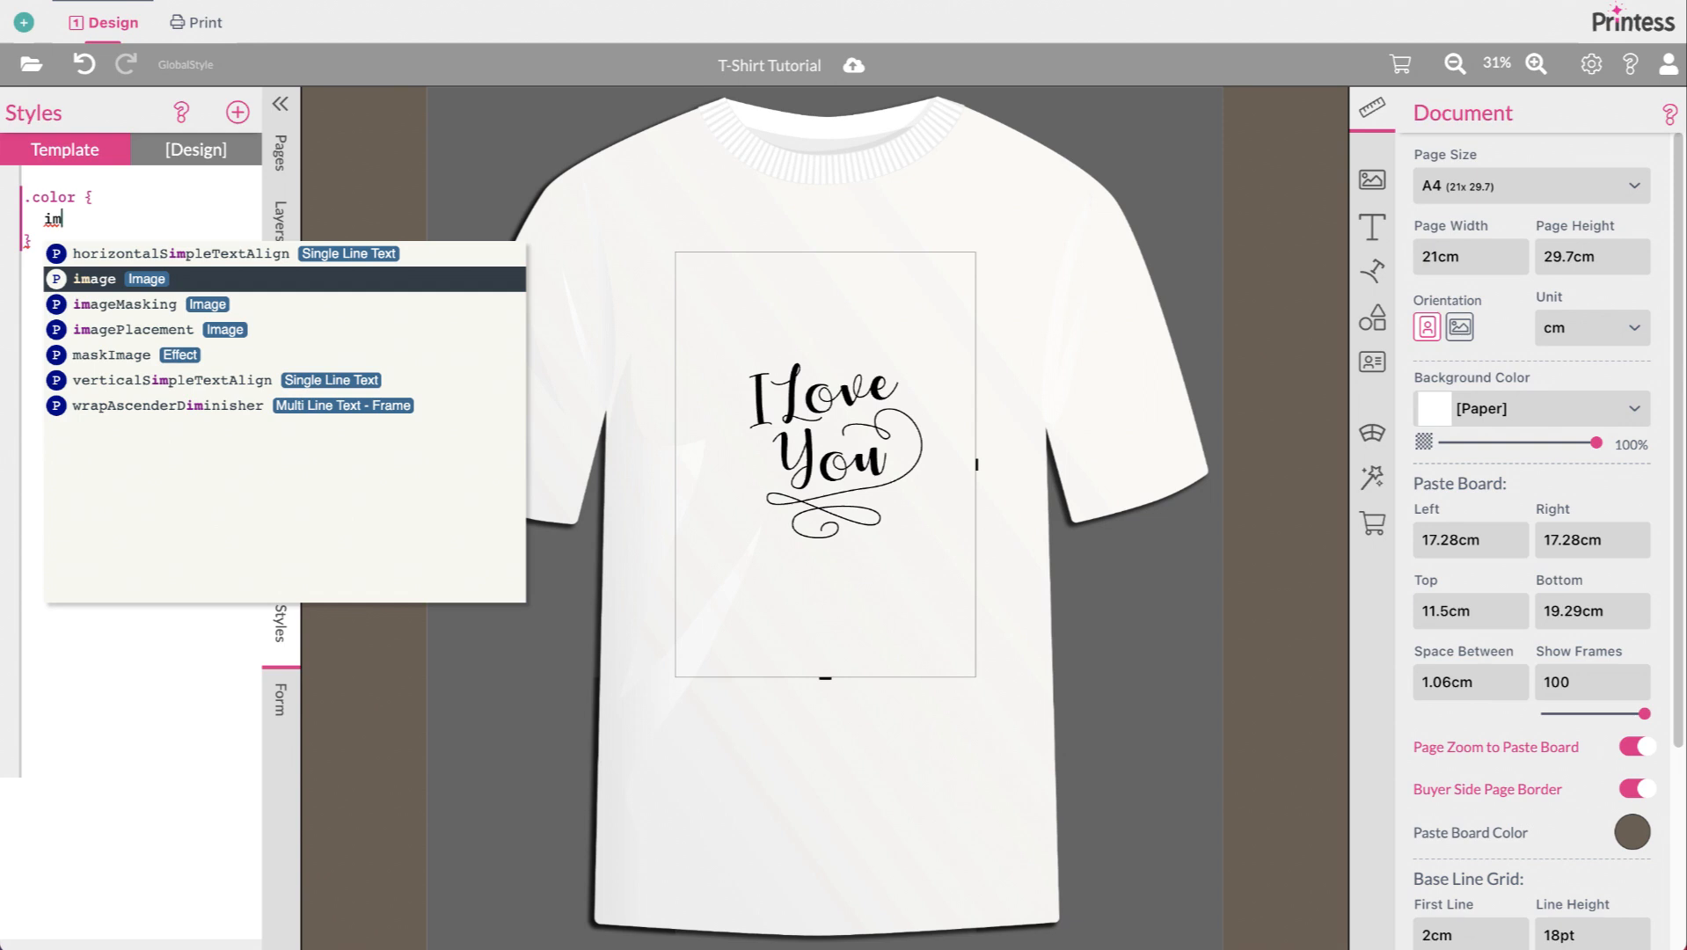
key("Return")
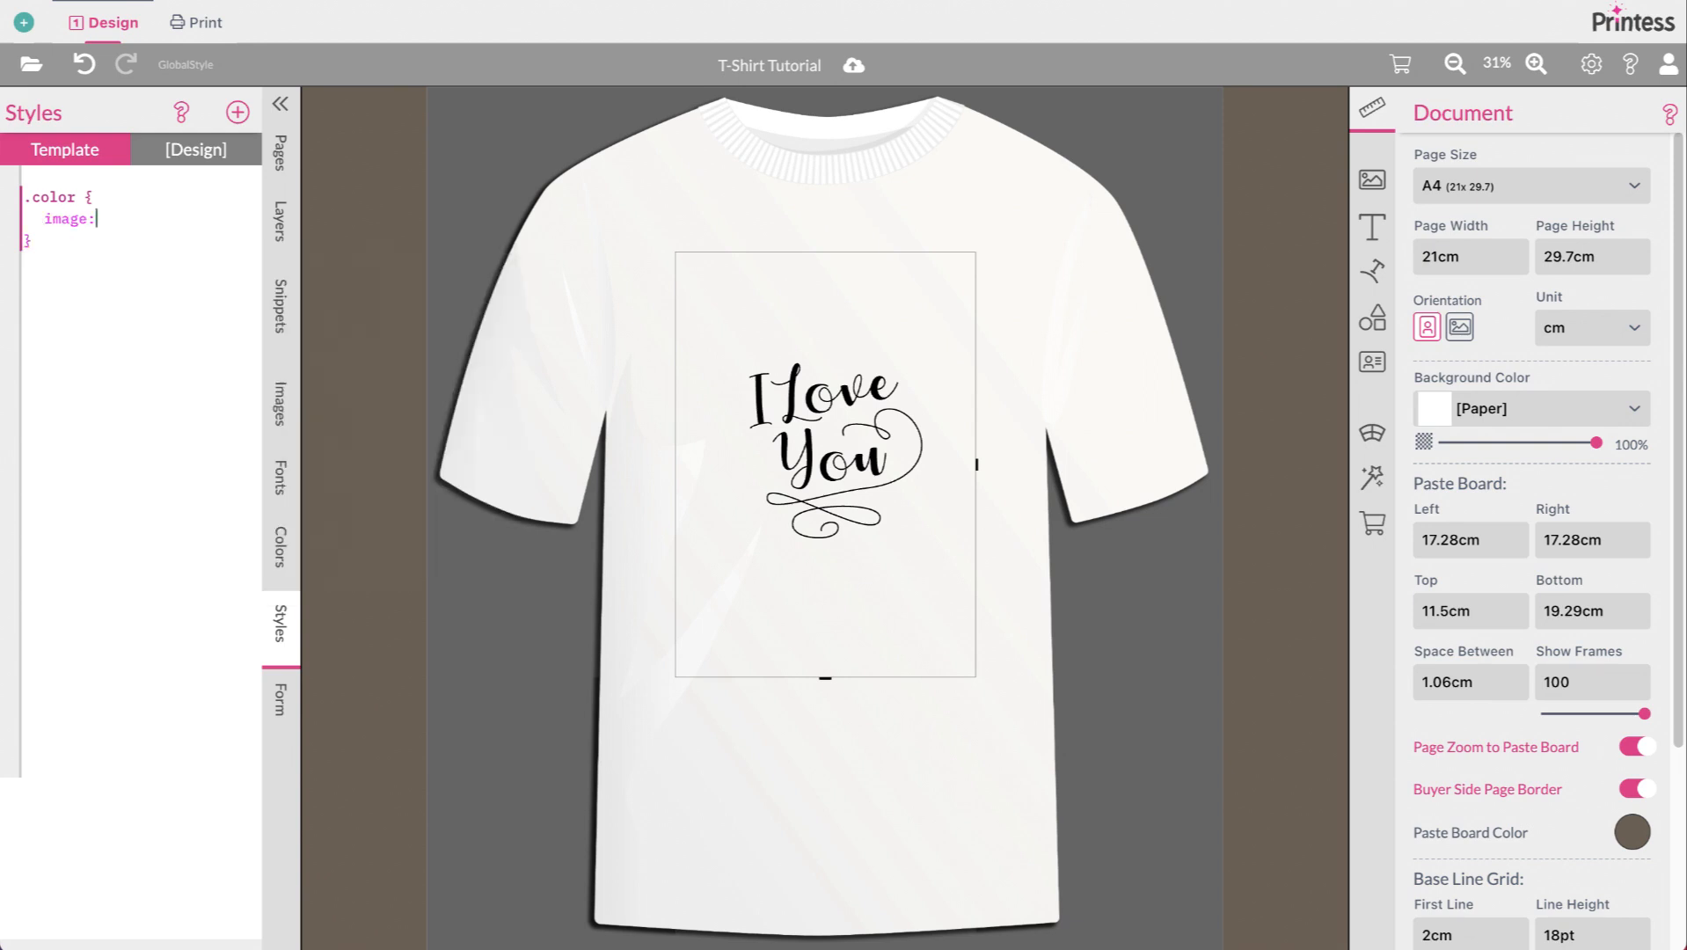
type("$")
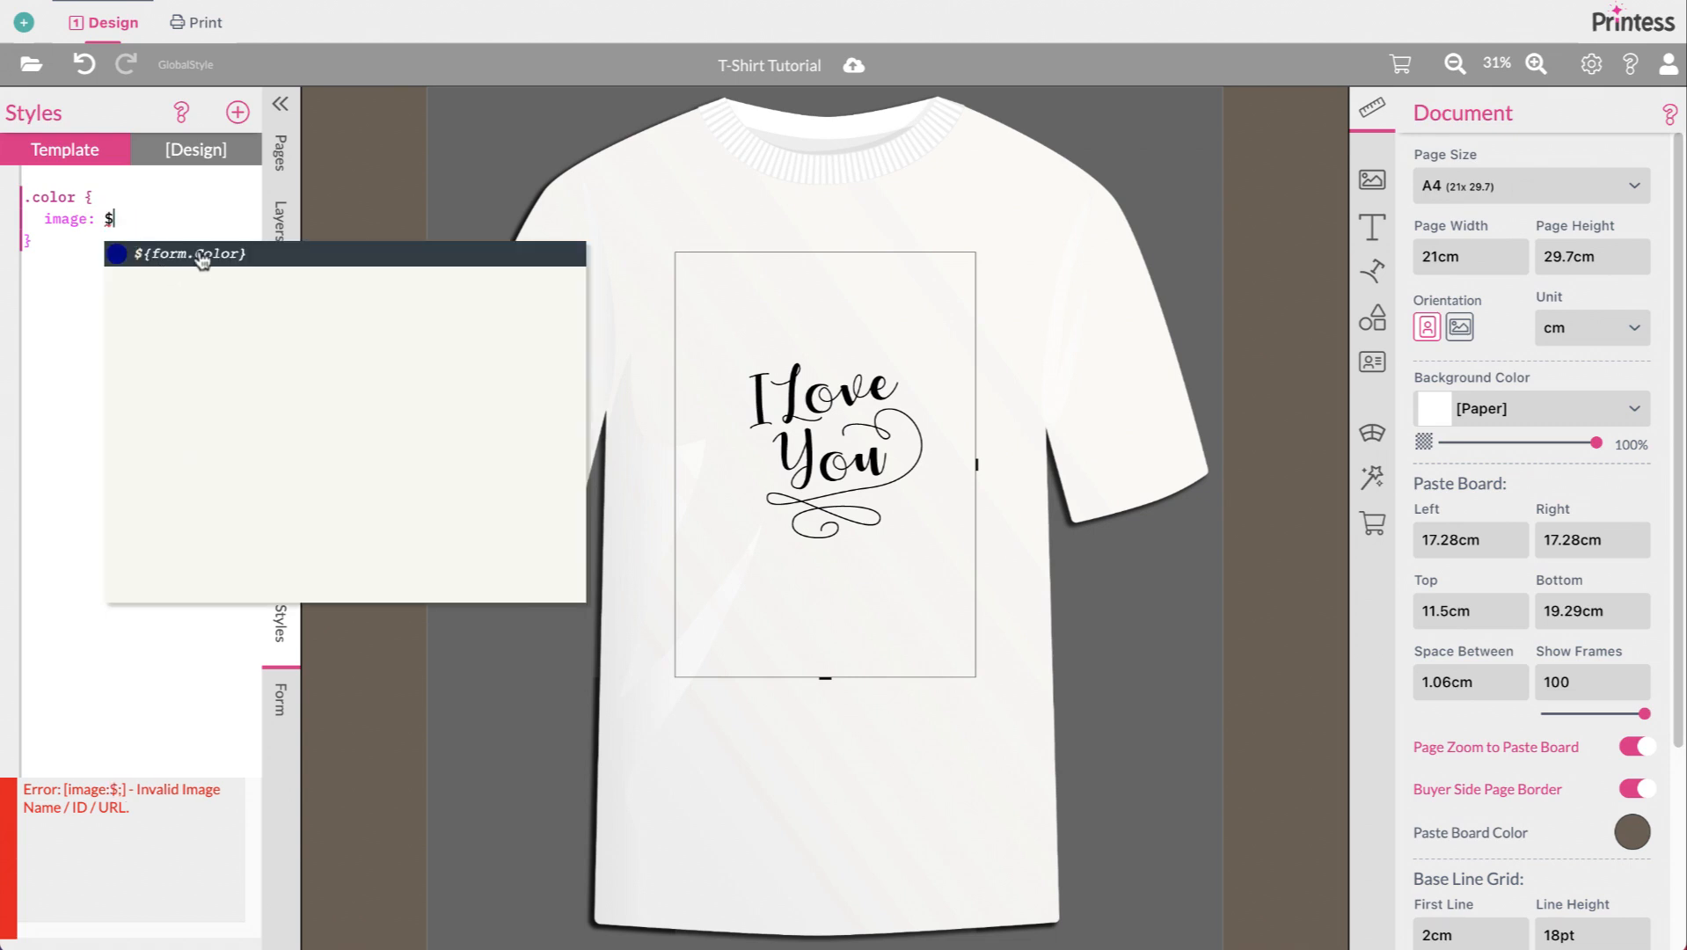
key("BackSpace")
key("BackSpace")
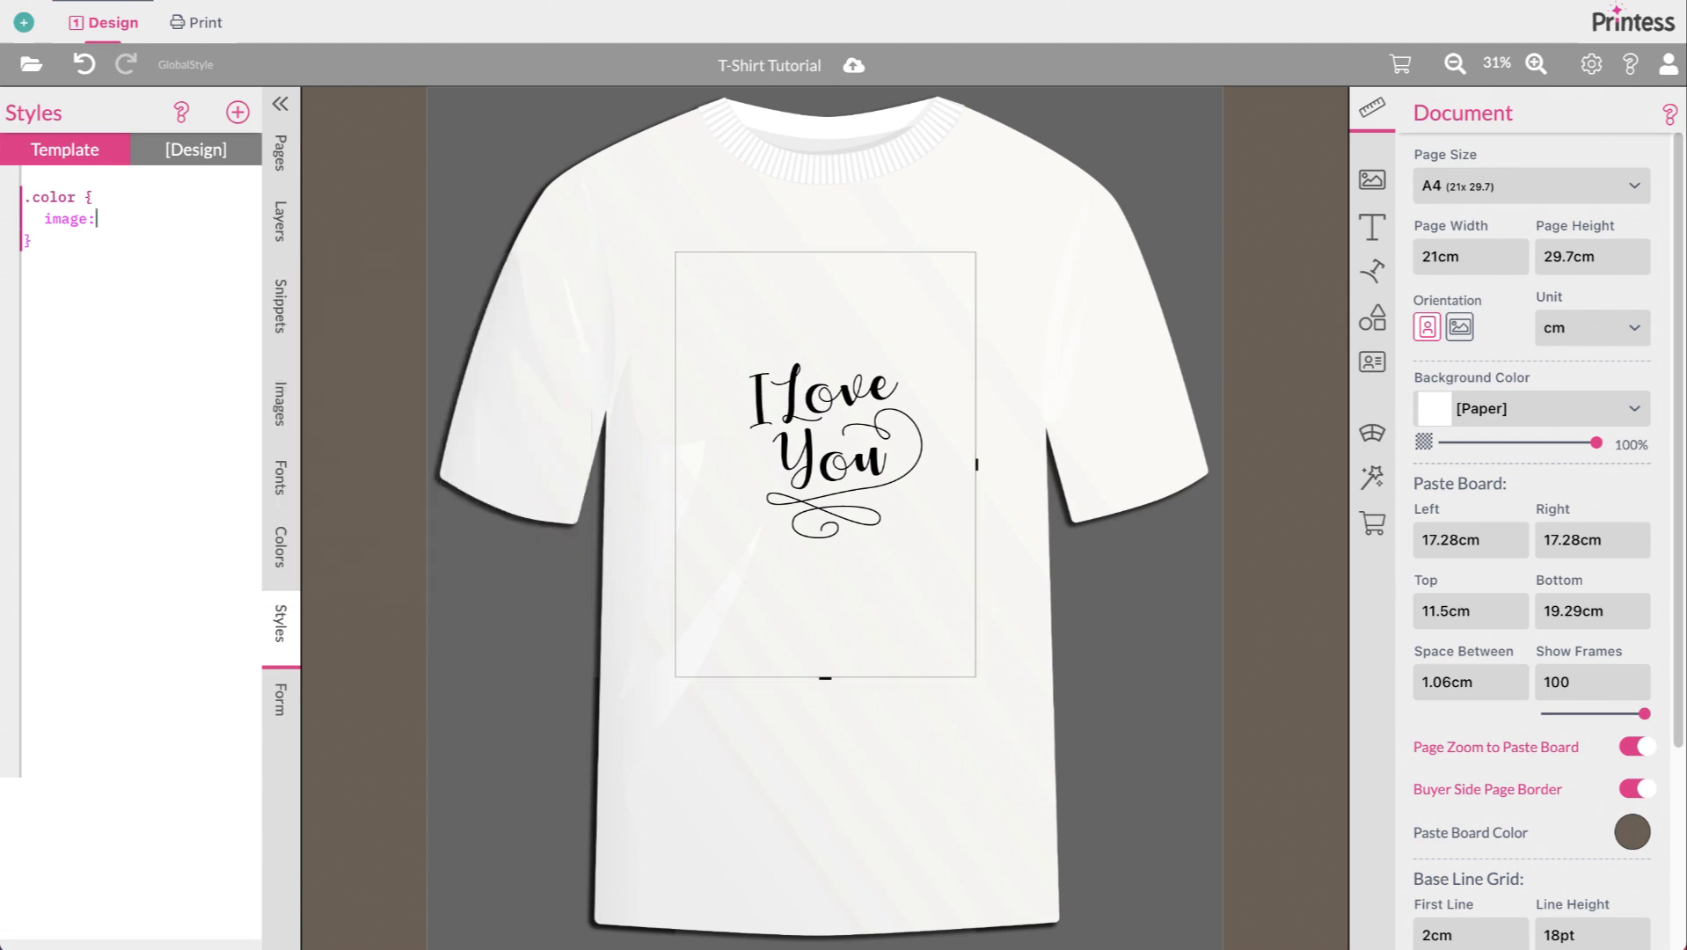
scroll(246, 345, "down", 3)
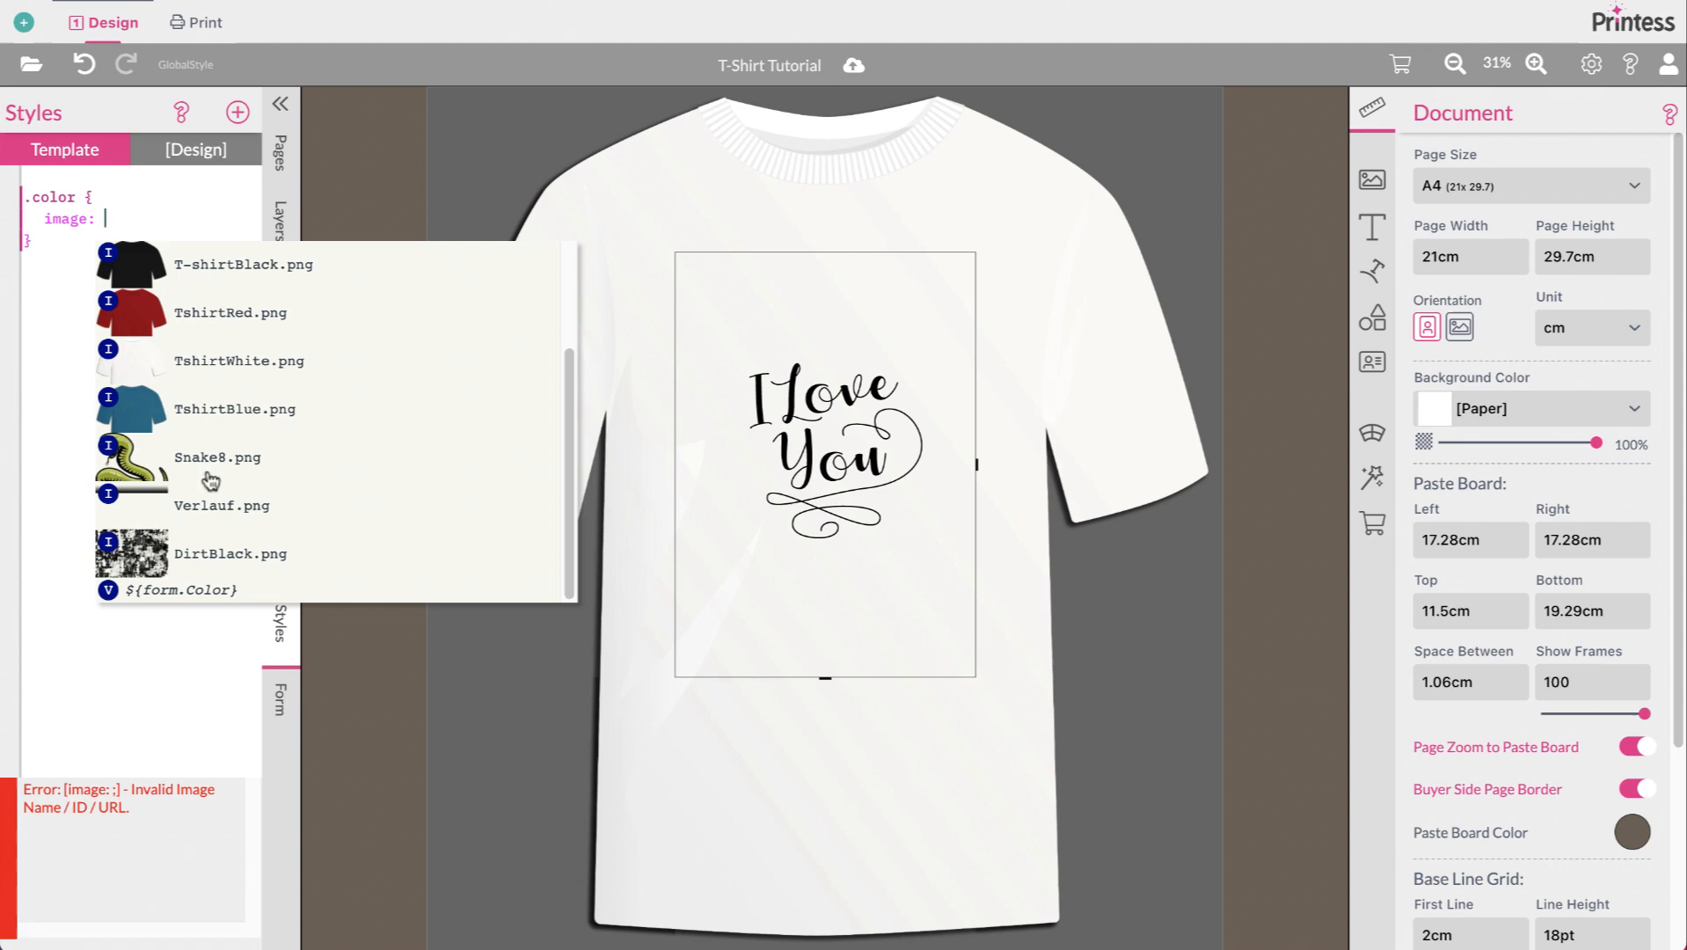
left_click(211, 590)
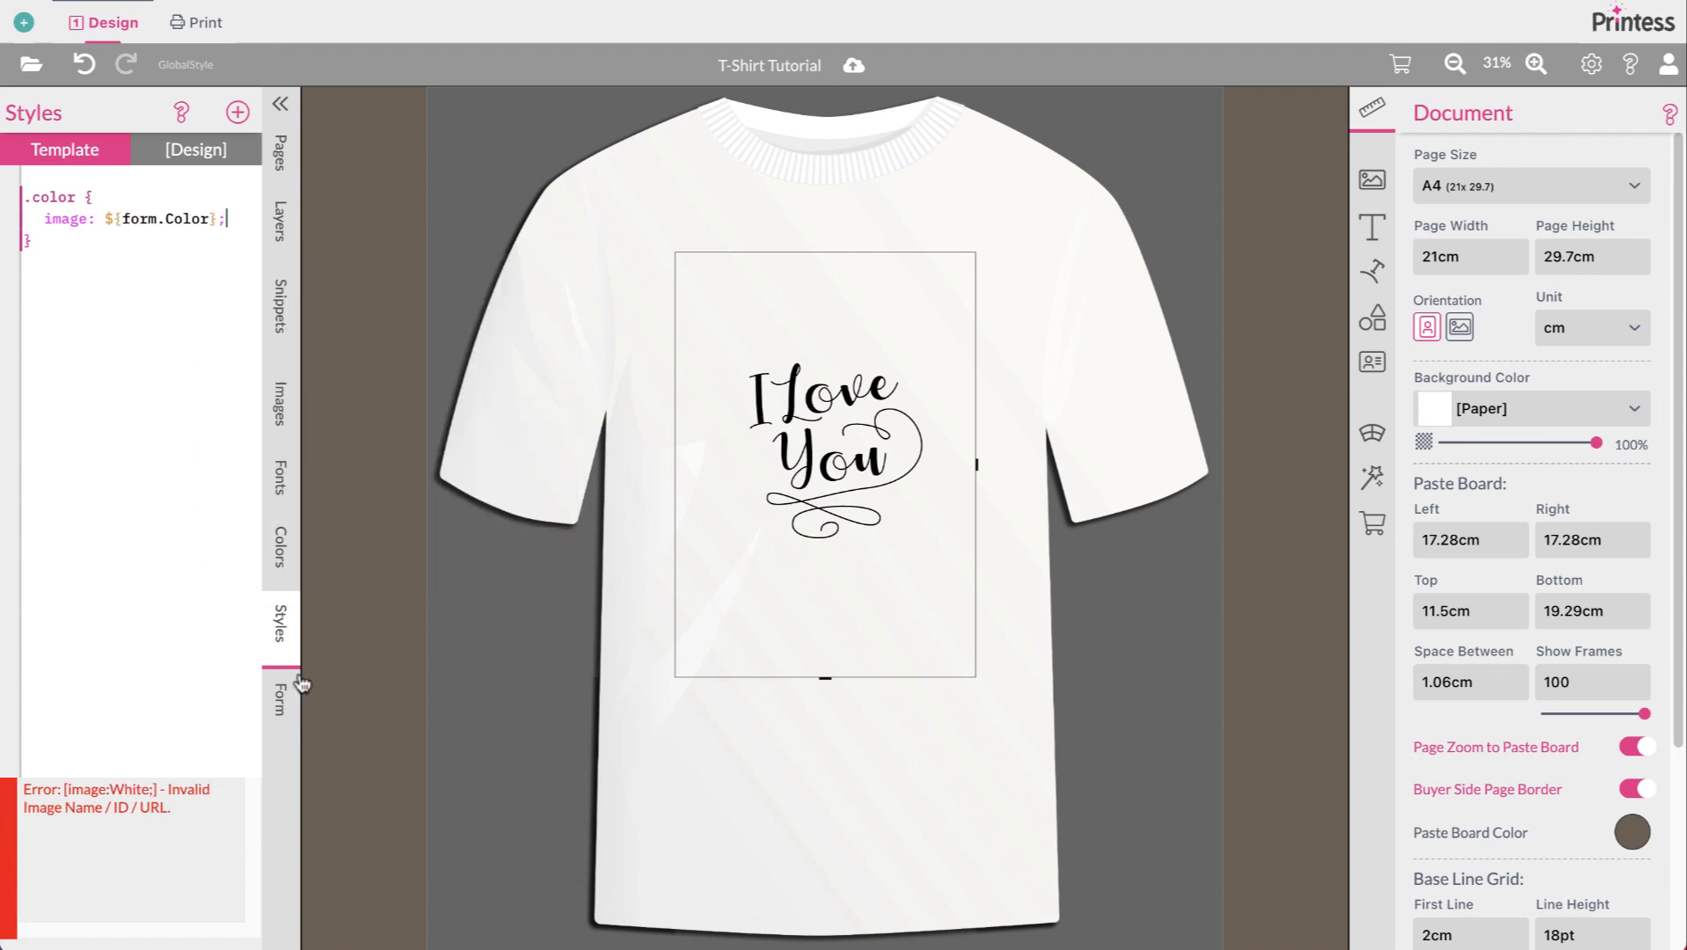
Step: Review the list values and images in the Color form field's properties without changing them
left_click(279, 698)
right_click(10, 261)
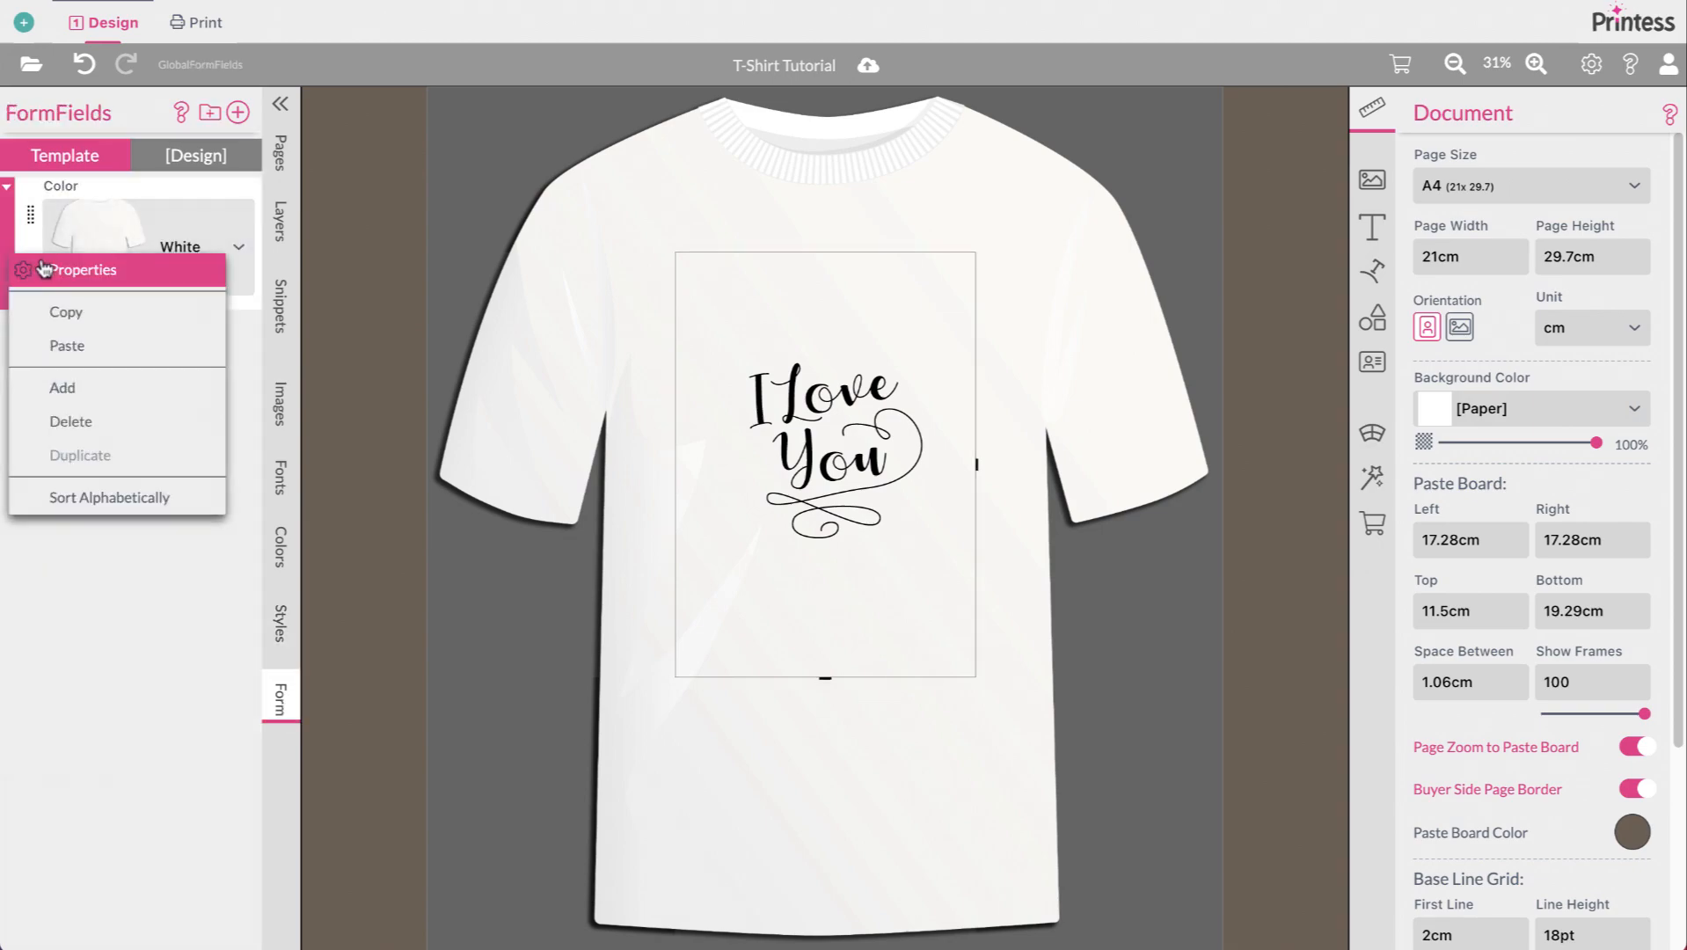
left_click(53, 267)
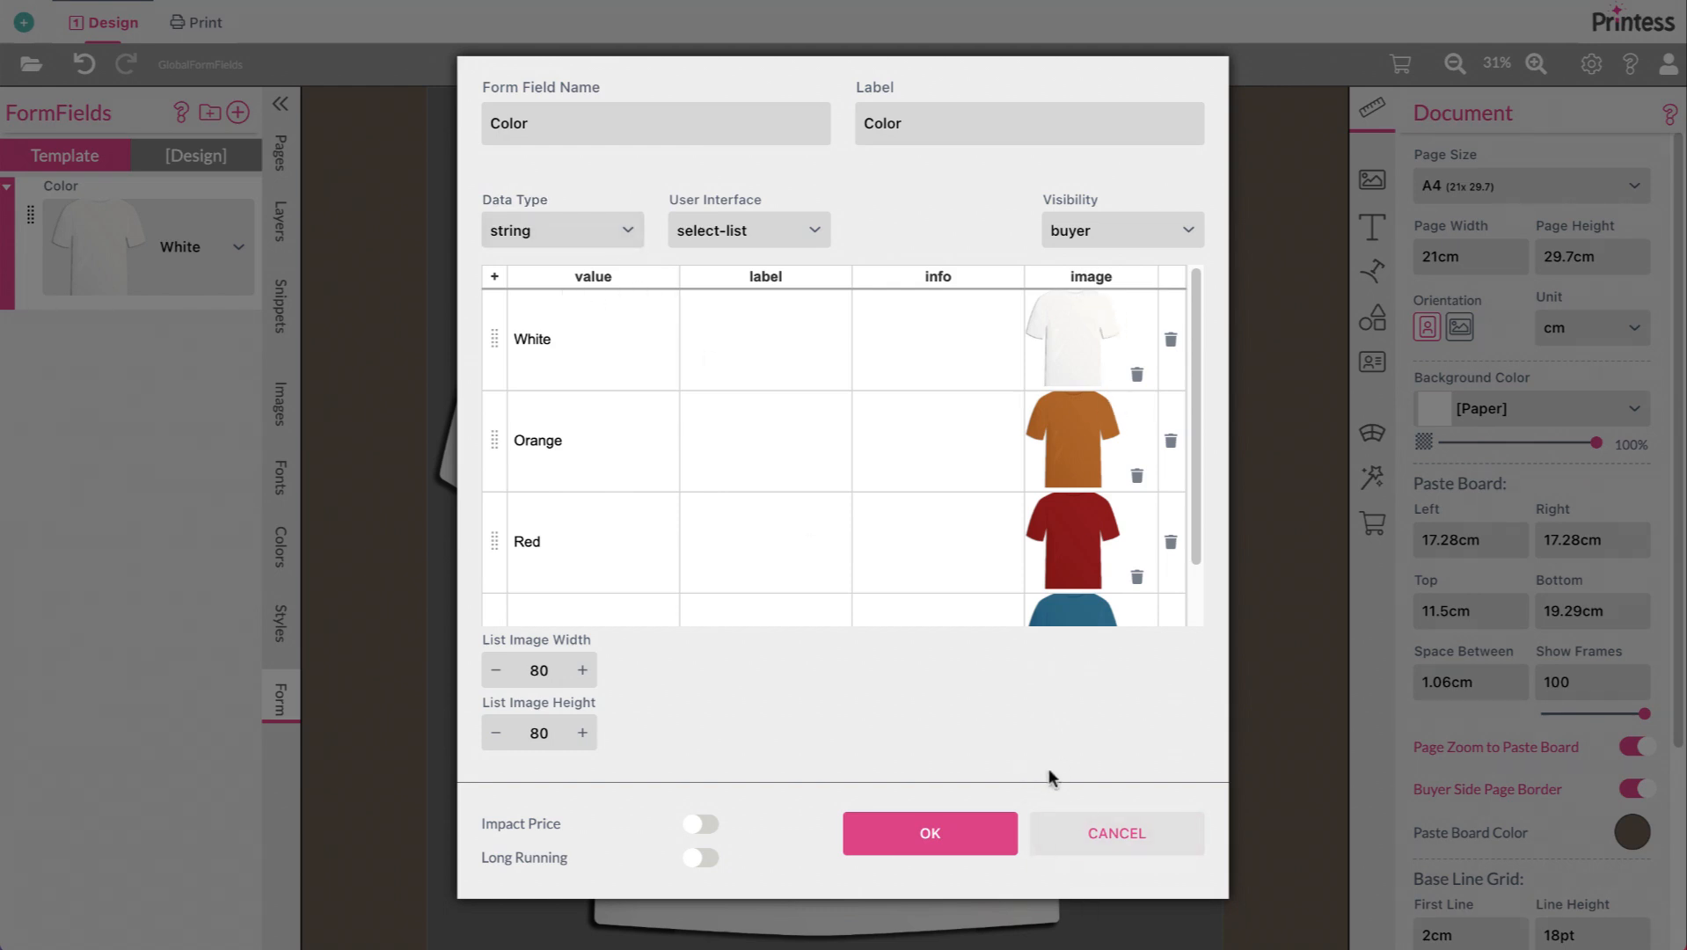
left_click(1118, 829)
Step: Change the image property's reference in the color style class to ${image.Color}
left_click(279, 623)
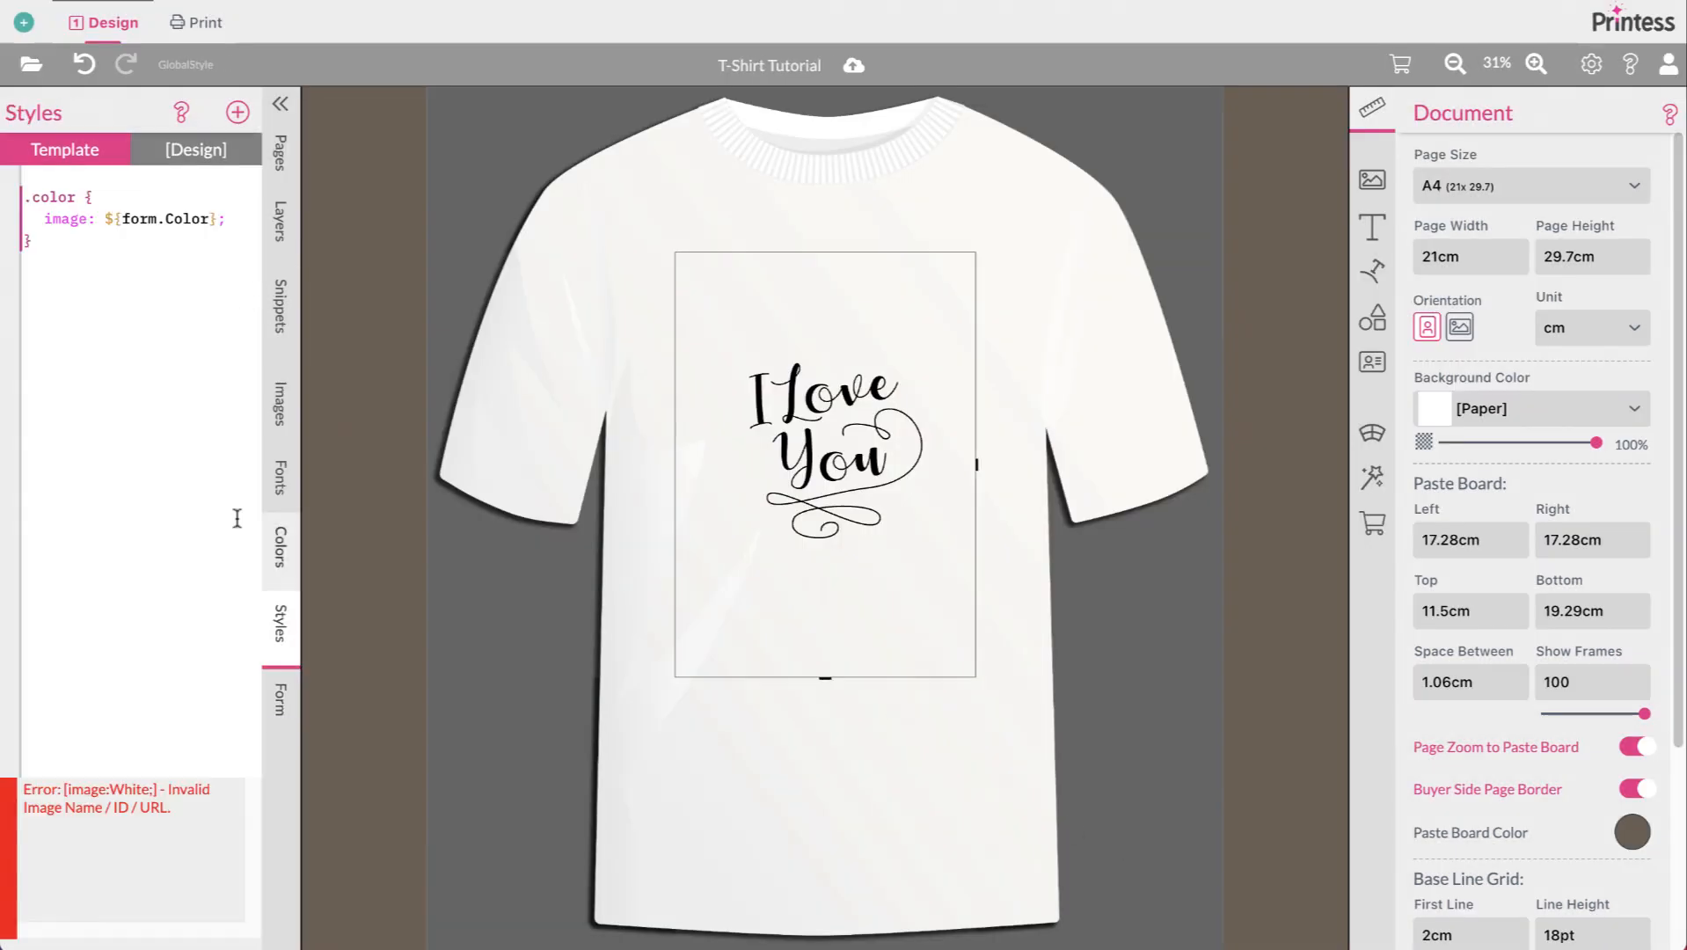
double_click(138, 219)
type("image")
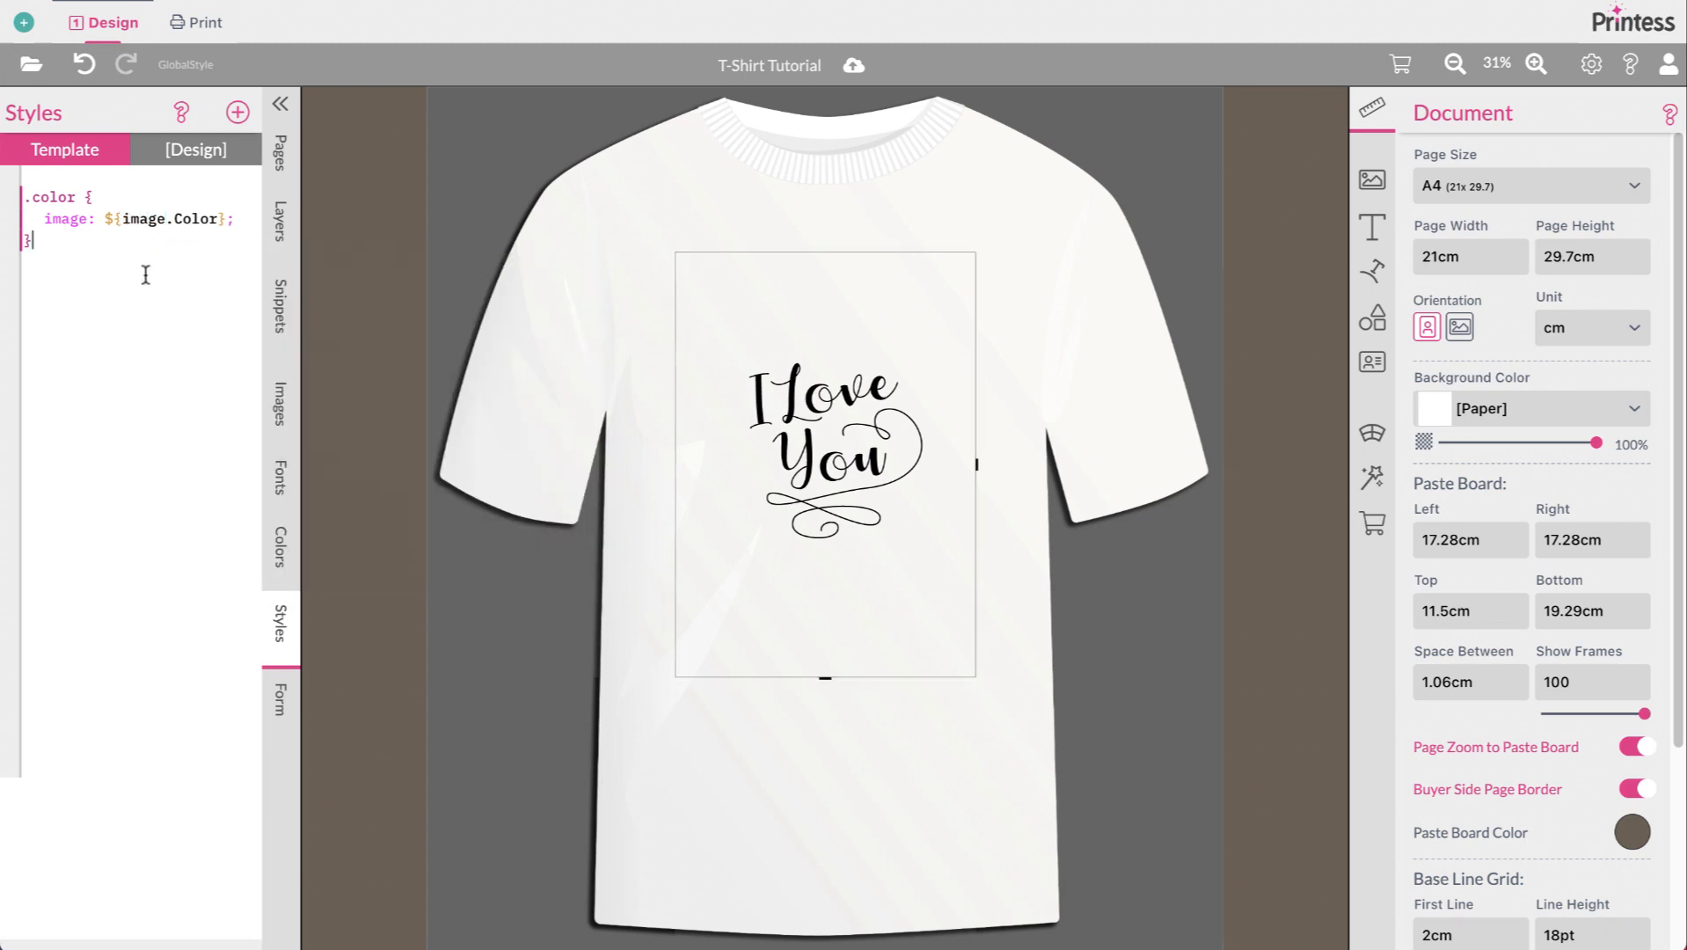
Step: Assign the color style class to the T-shirt image frame
left_click(594, 236)
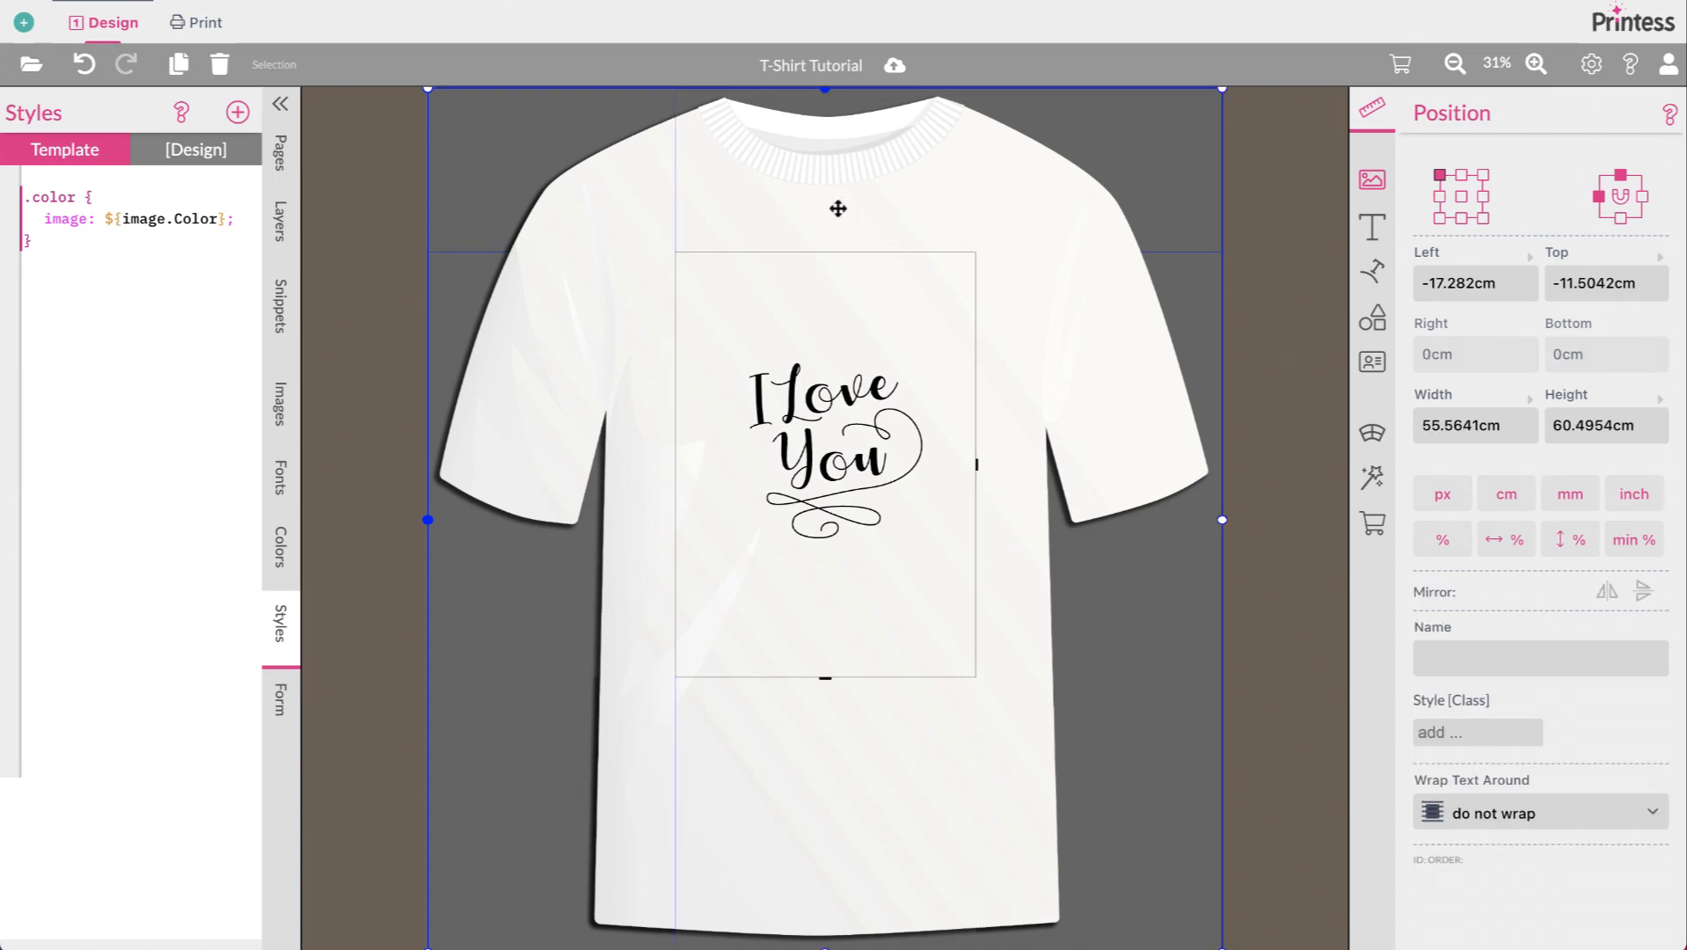
left_click(1475, 730)
left_click(1479, 779)
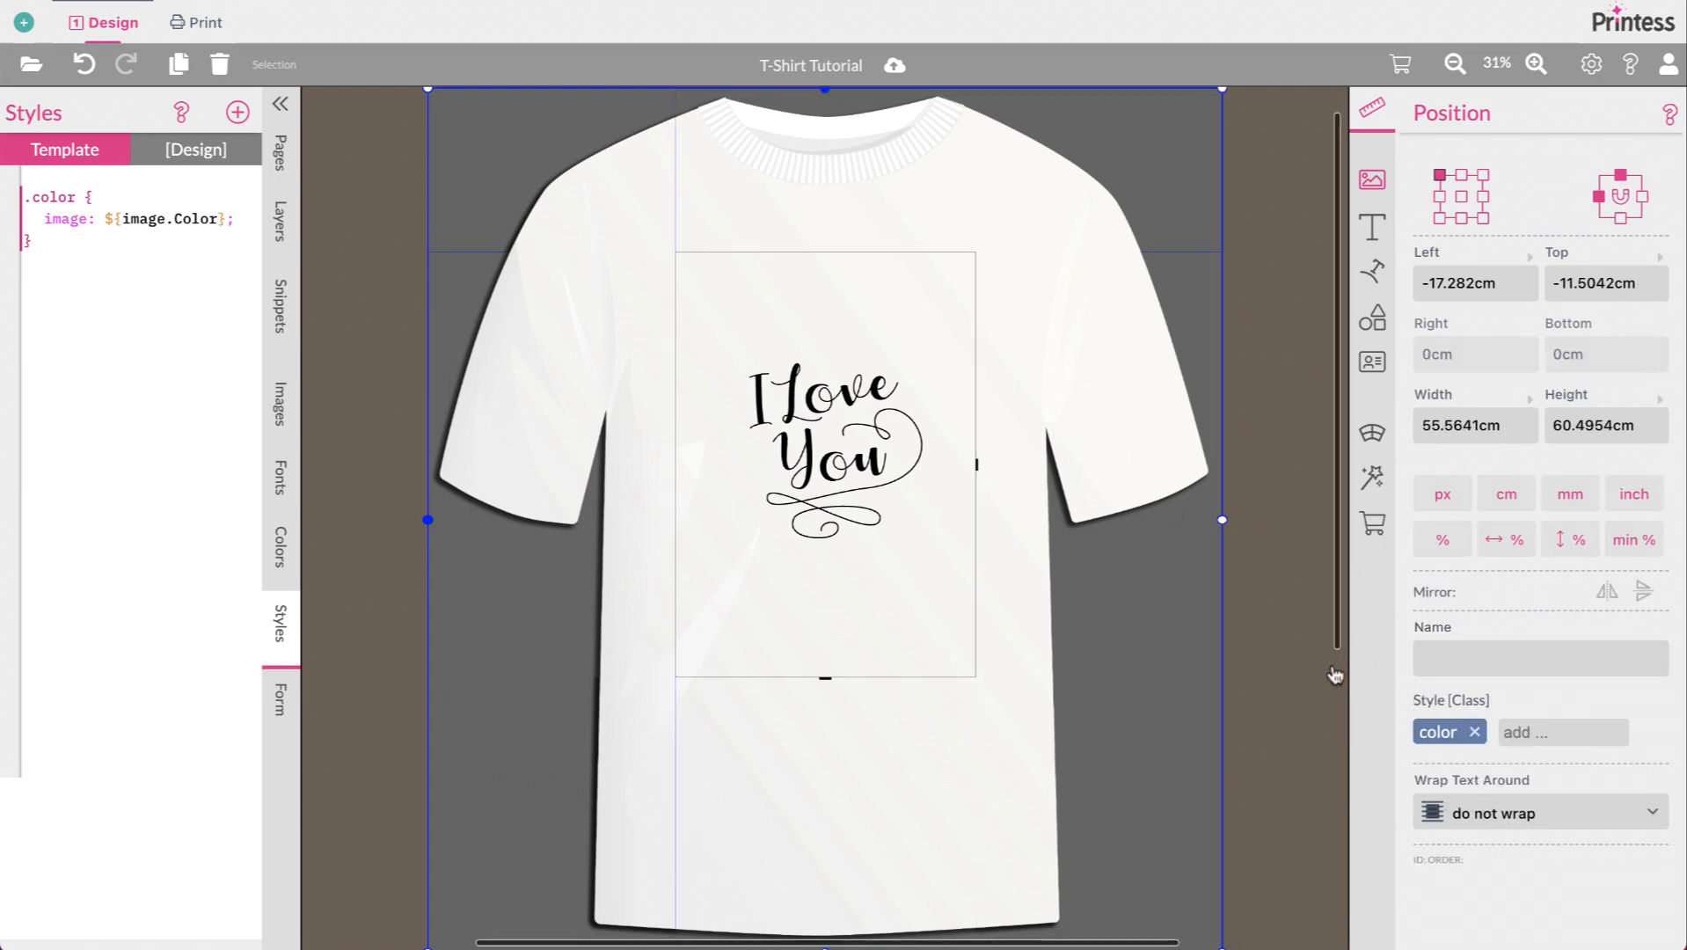
Step: Test the linked T-shirt image by setting the Color form field to Orange and finally to Red
left_click(275, 691)
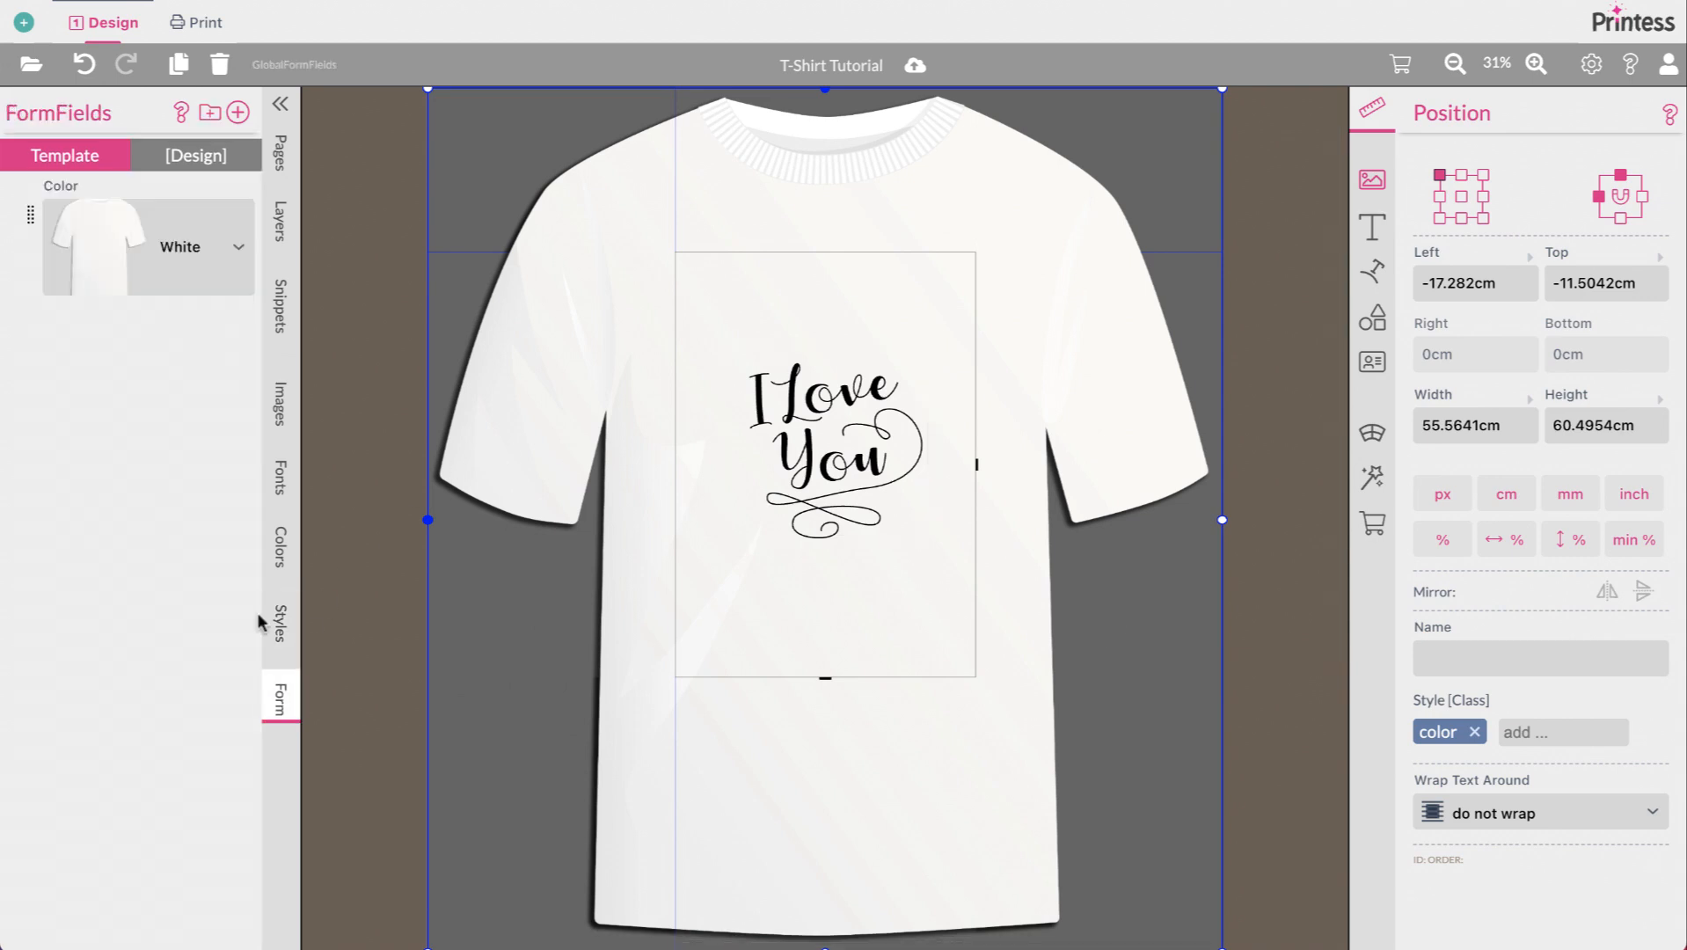
left_click(202, 251)
left_click(165, 379)
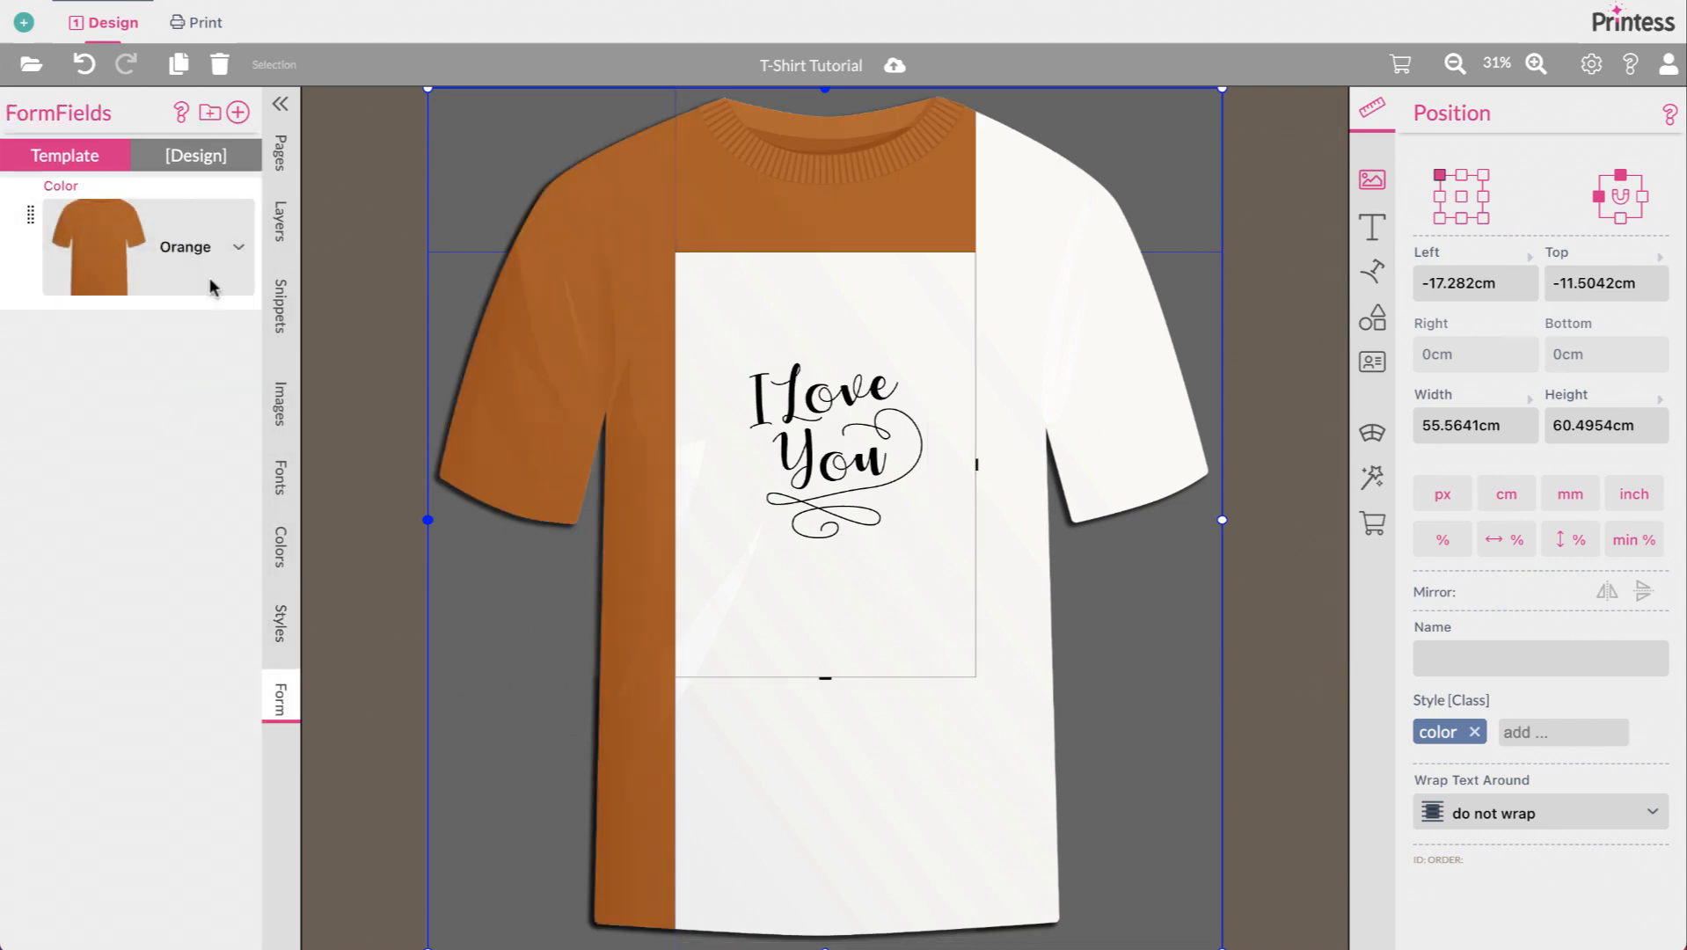
left_click(211, 264)
left_click(199, 440)
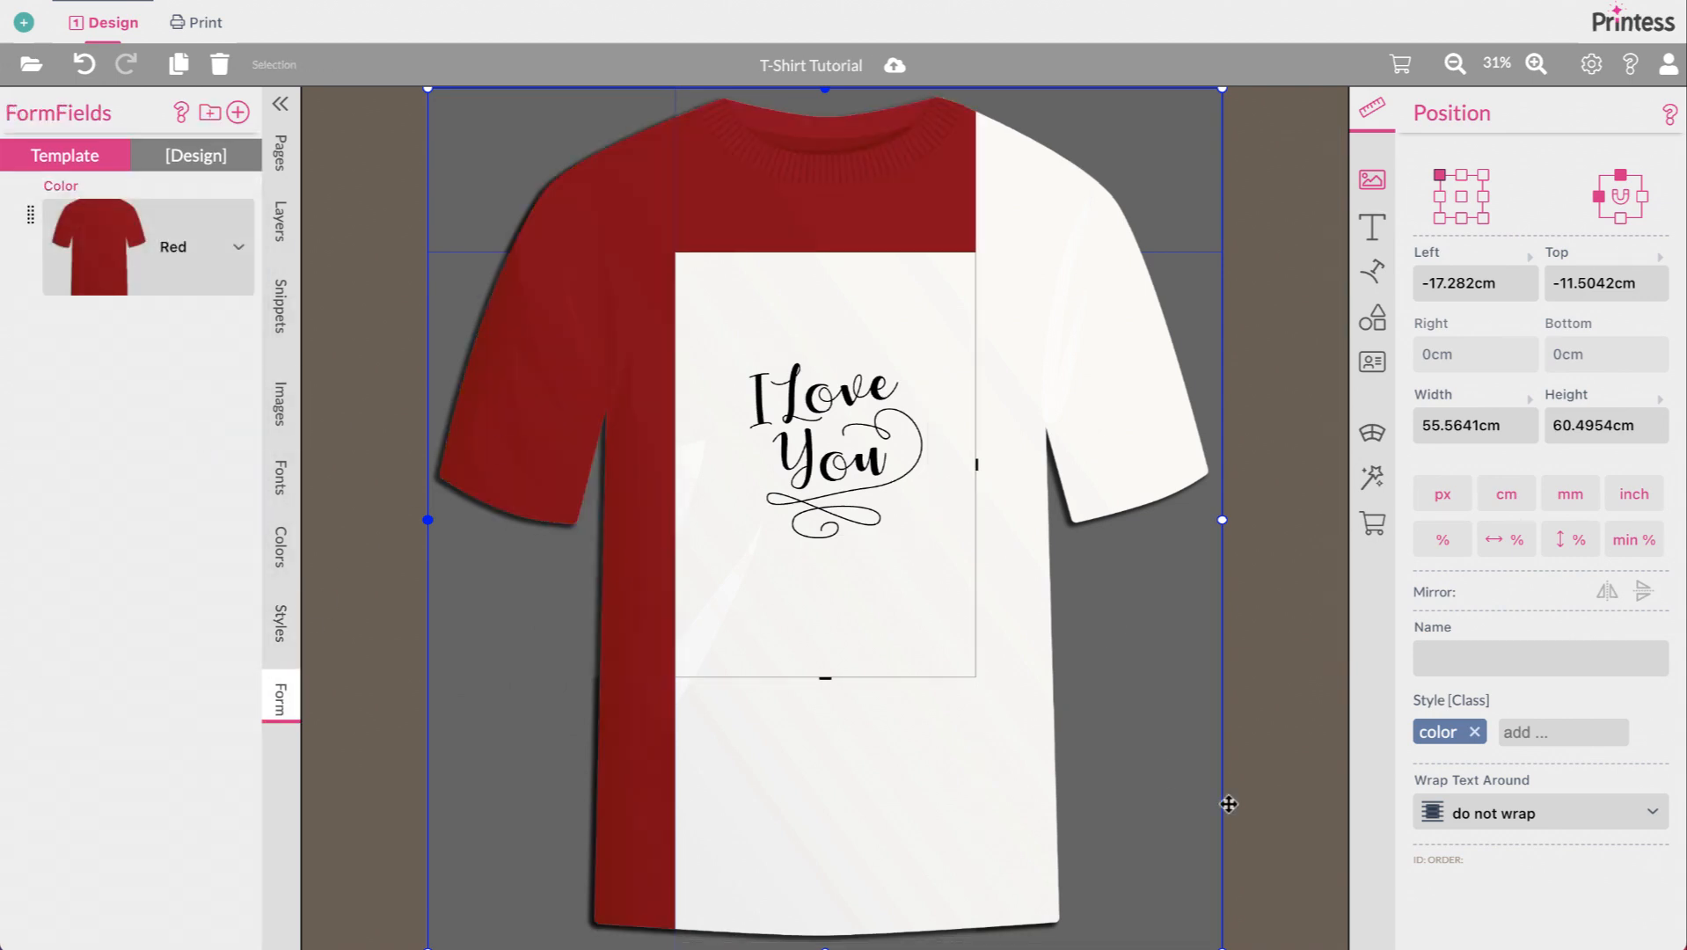
Step: Assign the color style class to the remaining white T-shirt image frames on the top layer
left_click(1129, 568)
left_click(822, 796)
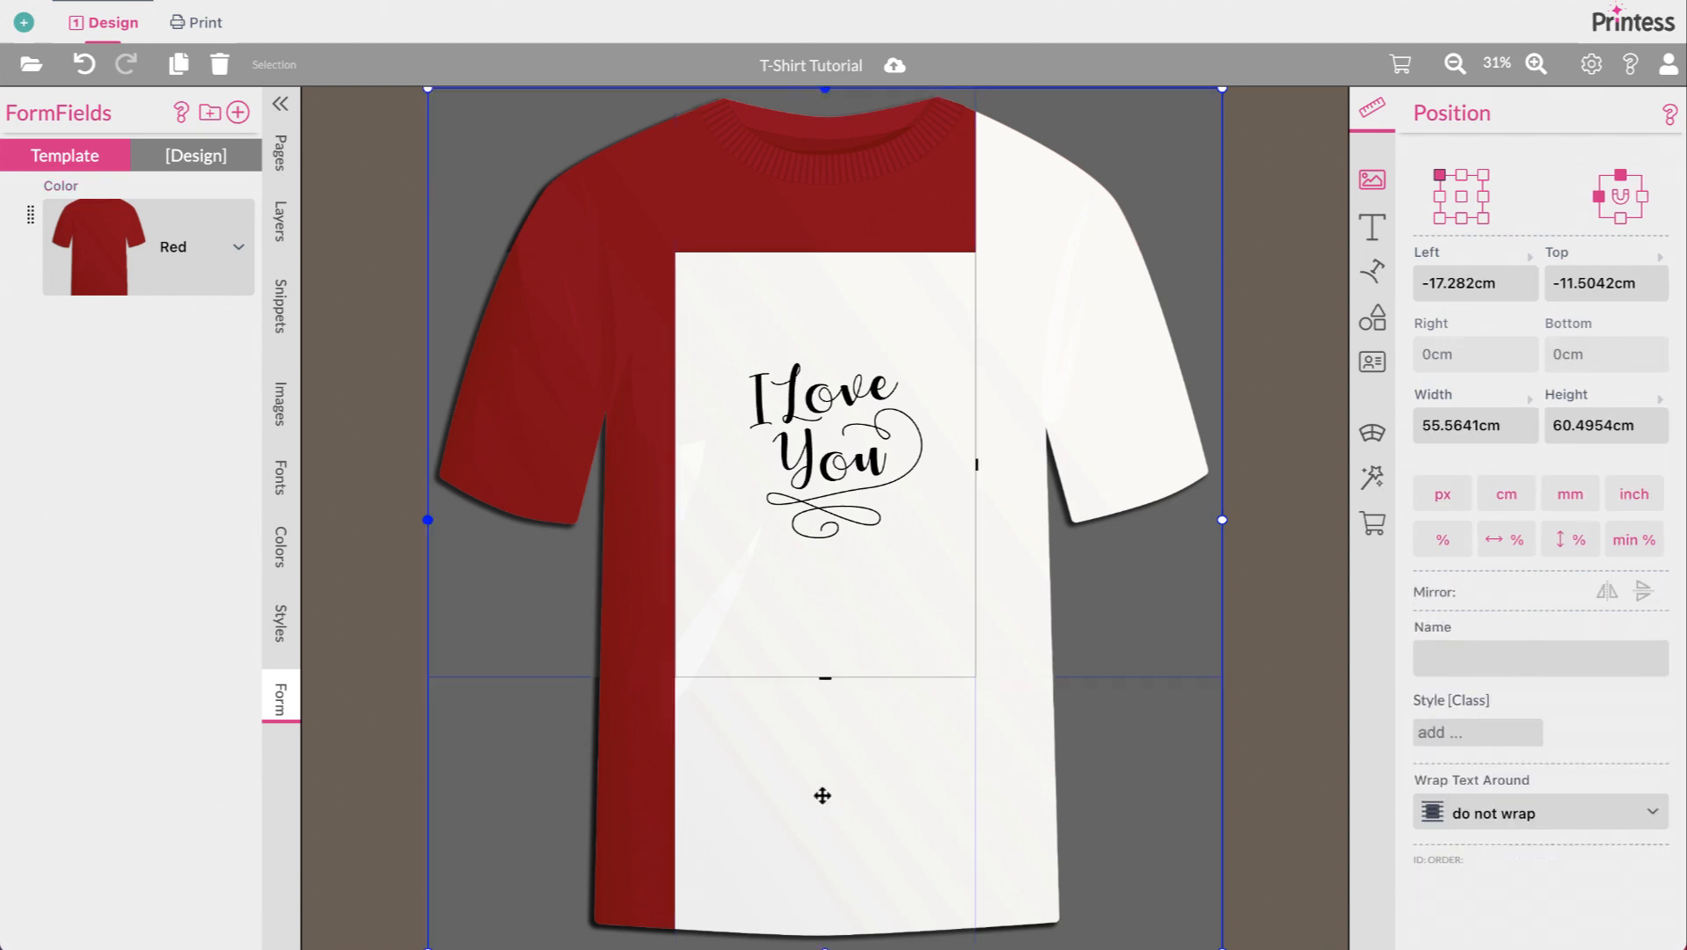
left_click(1476, 732)
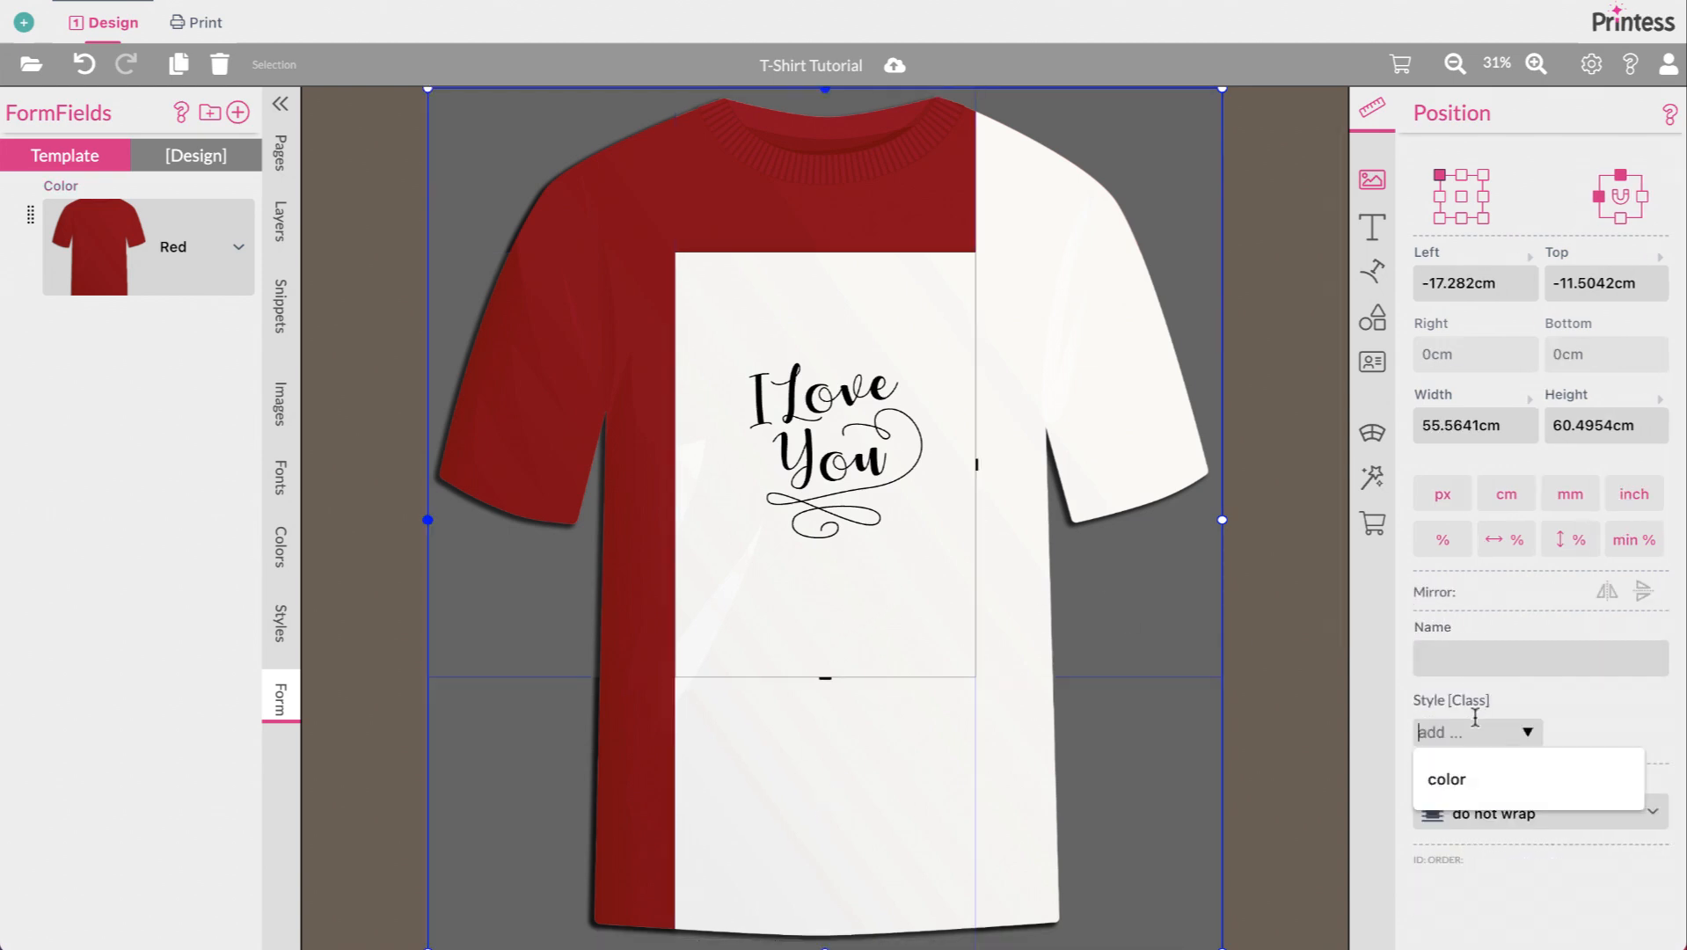
left_click(1477, 778)
Step: Assign the color style class to the T-shirt image on the background layer
left_click(949, 565)
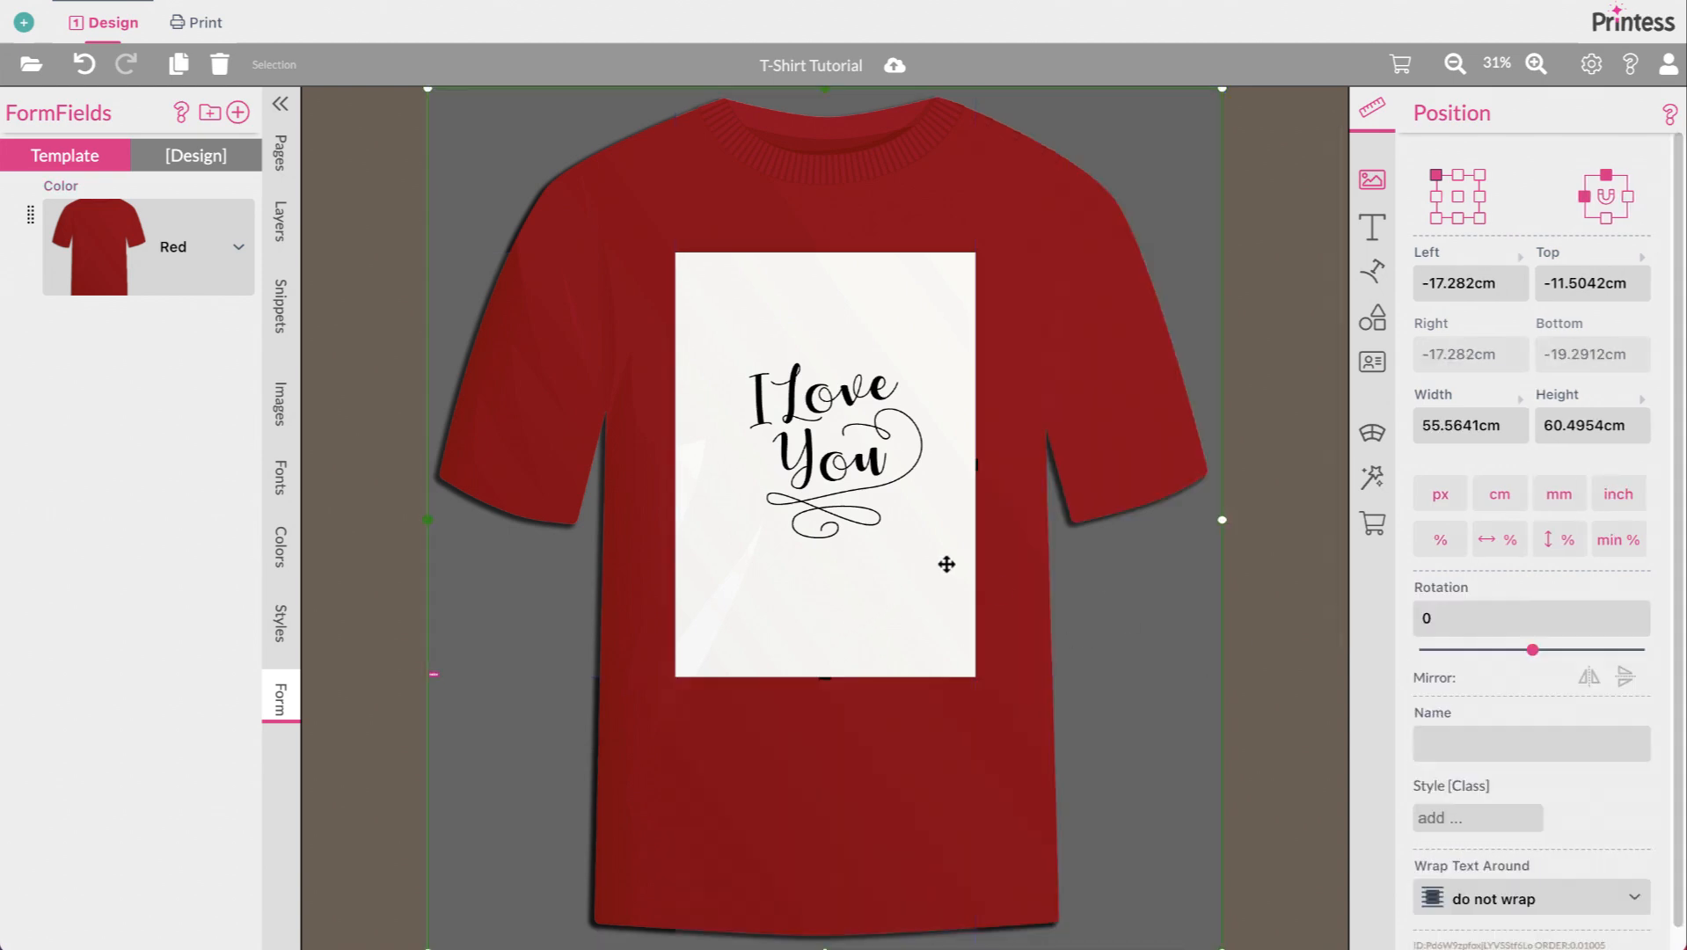
left_click(279, 220)
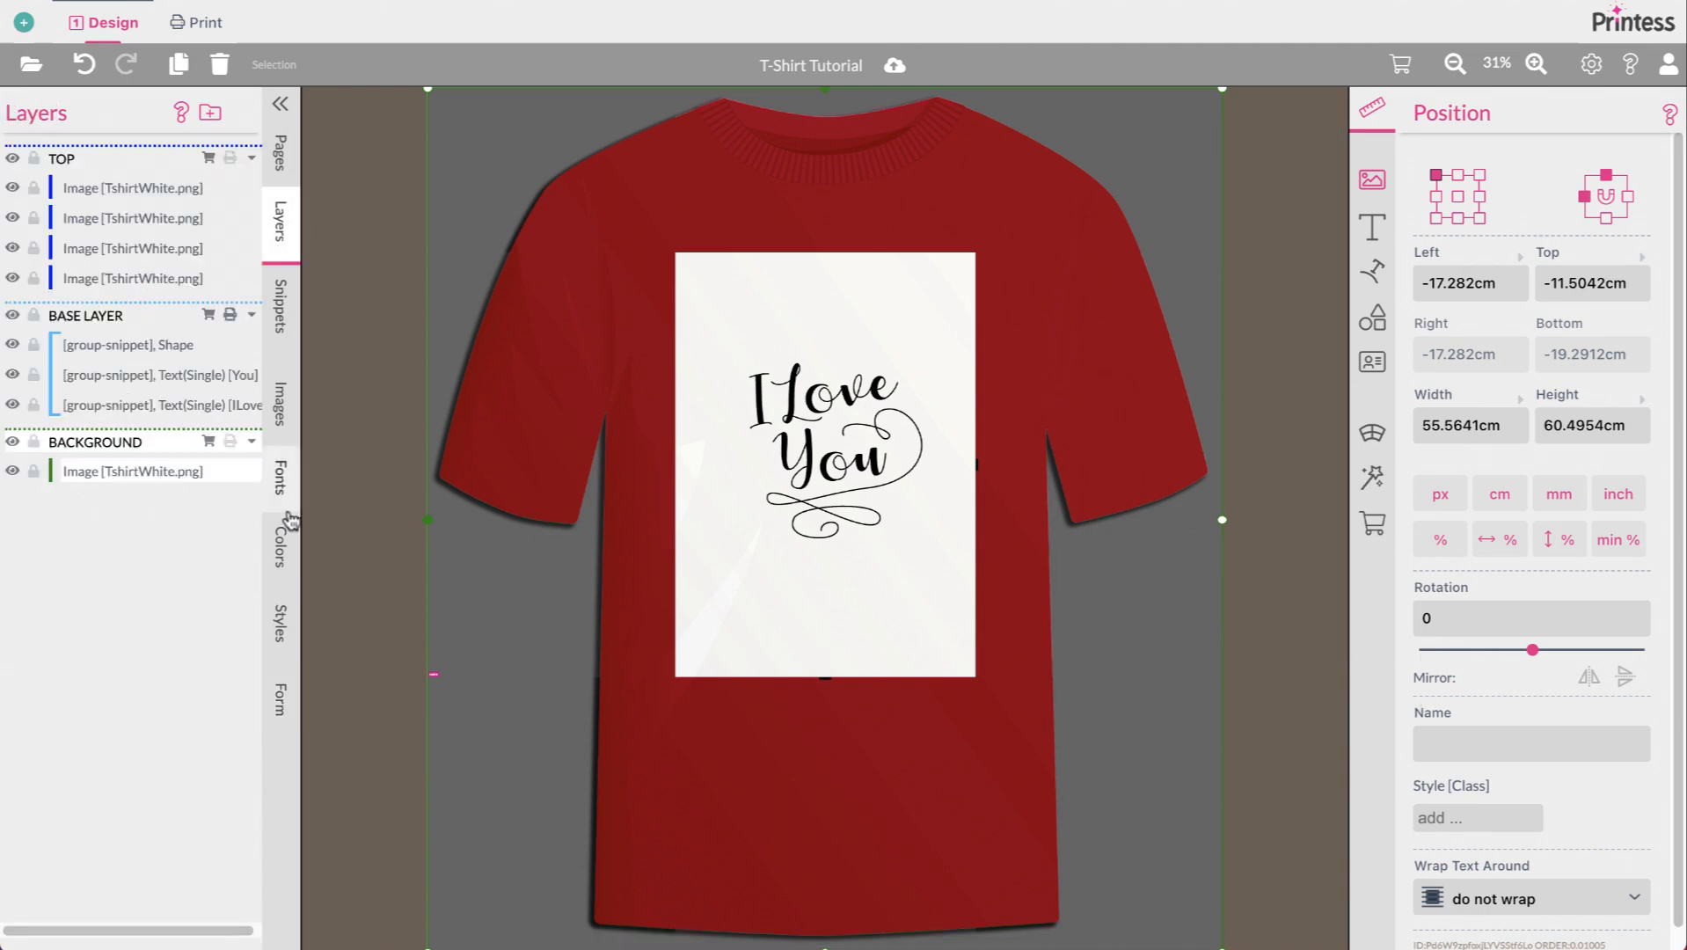
left_click(1500, 747)
left_click(1462, 818)
left_click(1442, 859)
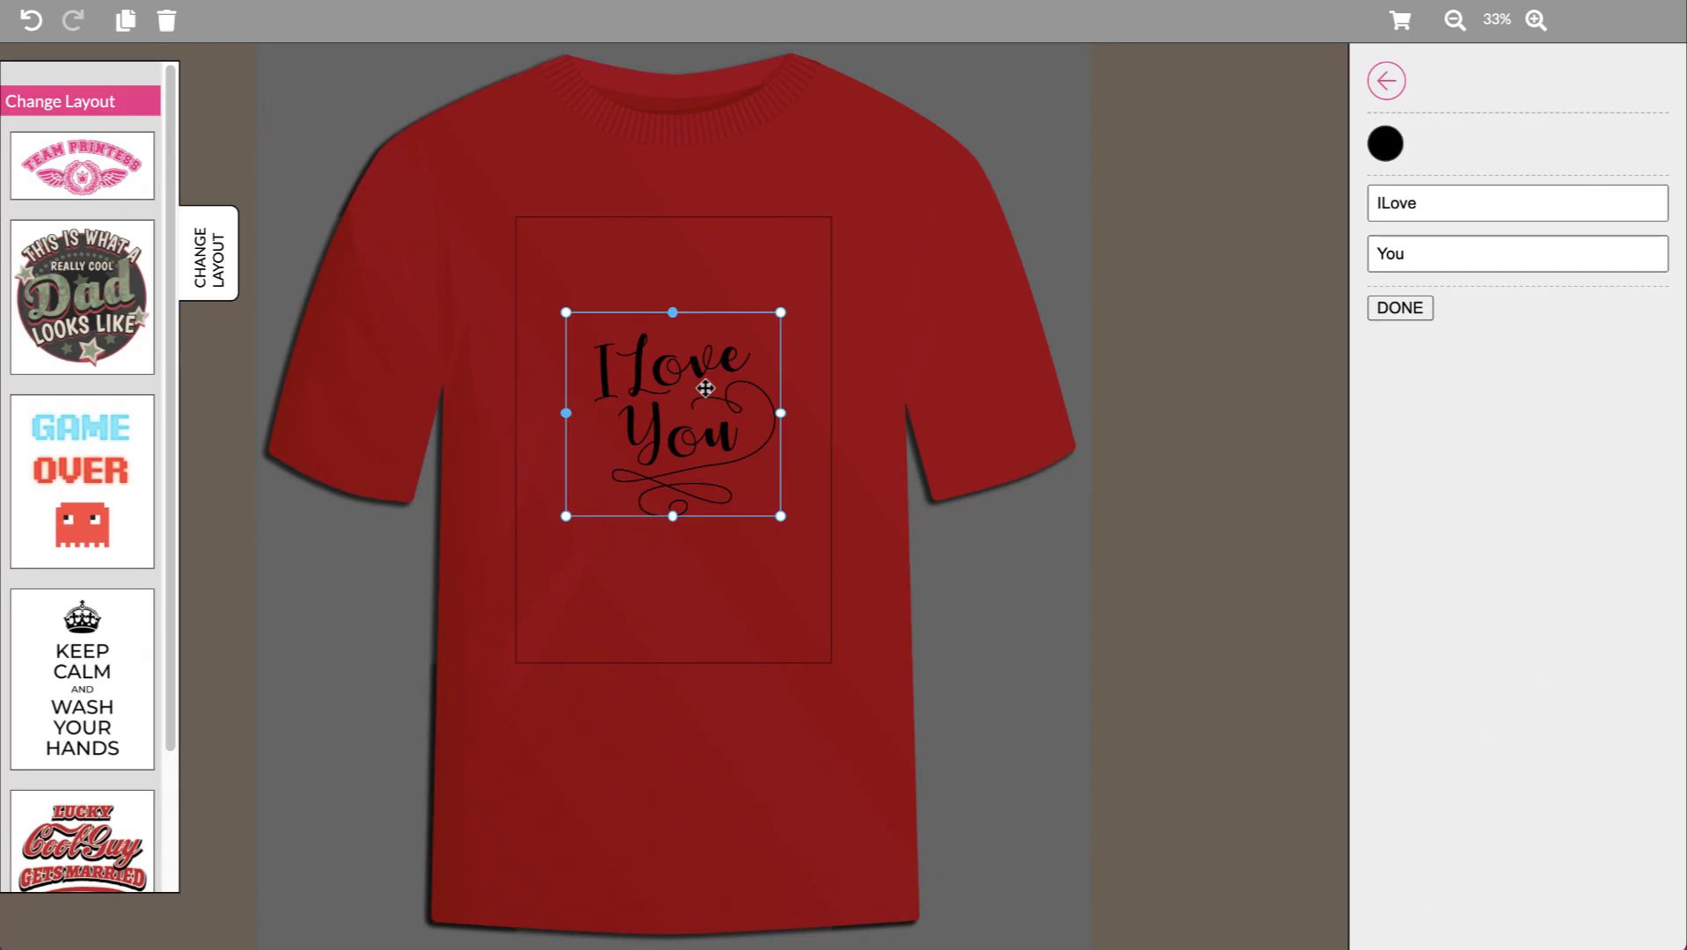
Step: In the buyer view, add the "You & Me It's pure love" graphic and delete the "I Love You" graphic from the shirt
left_click_drag(702, 378, 708, 378)
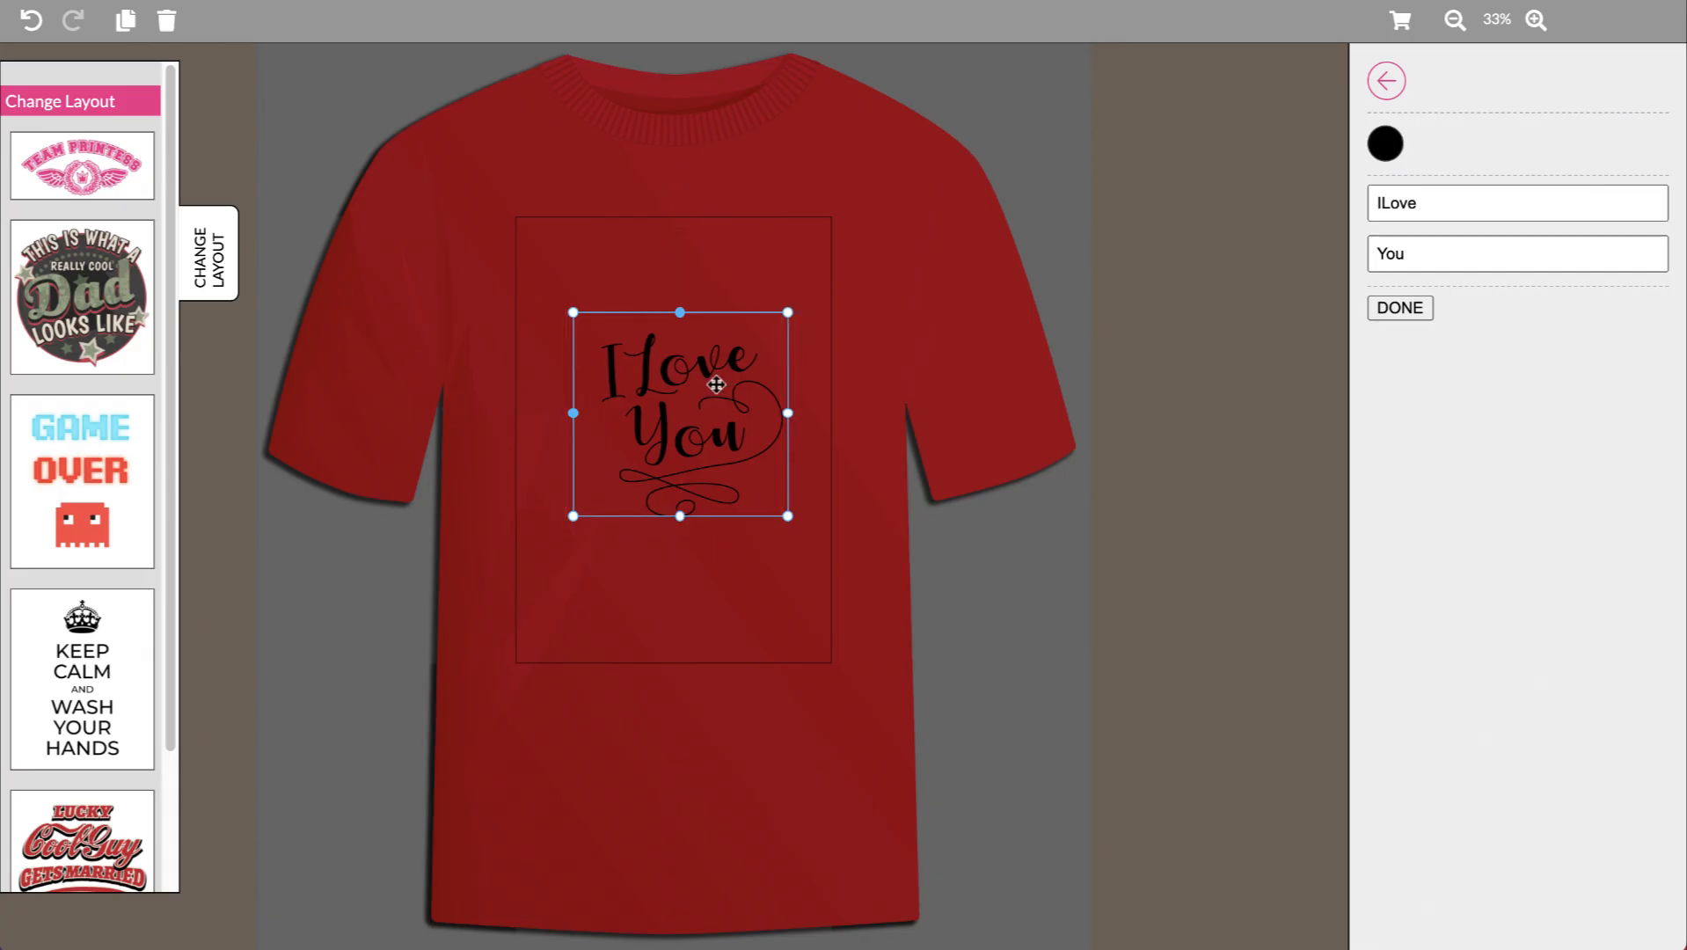
left_click(1273, 493)
left_click(1555, 453)
left_click(729, 387)
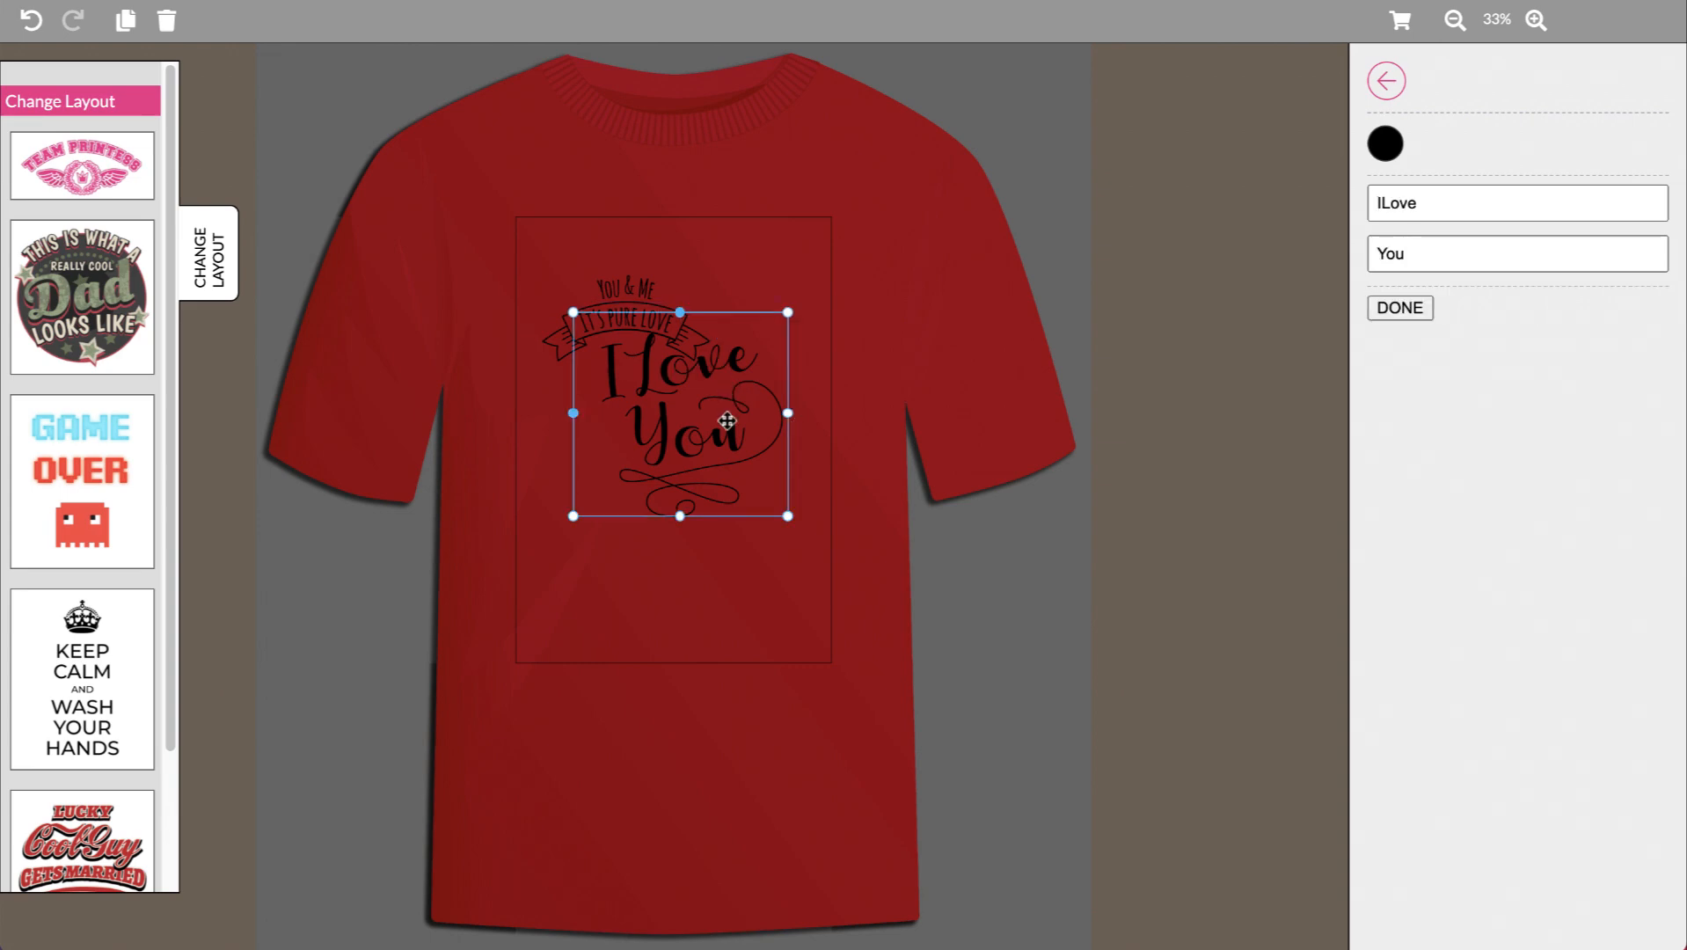
left_click_drag(704, 367, 704, 428)
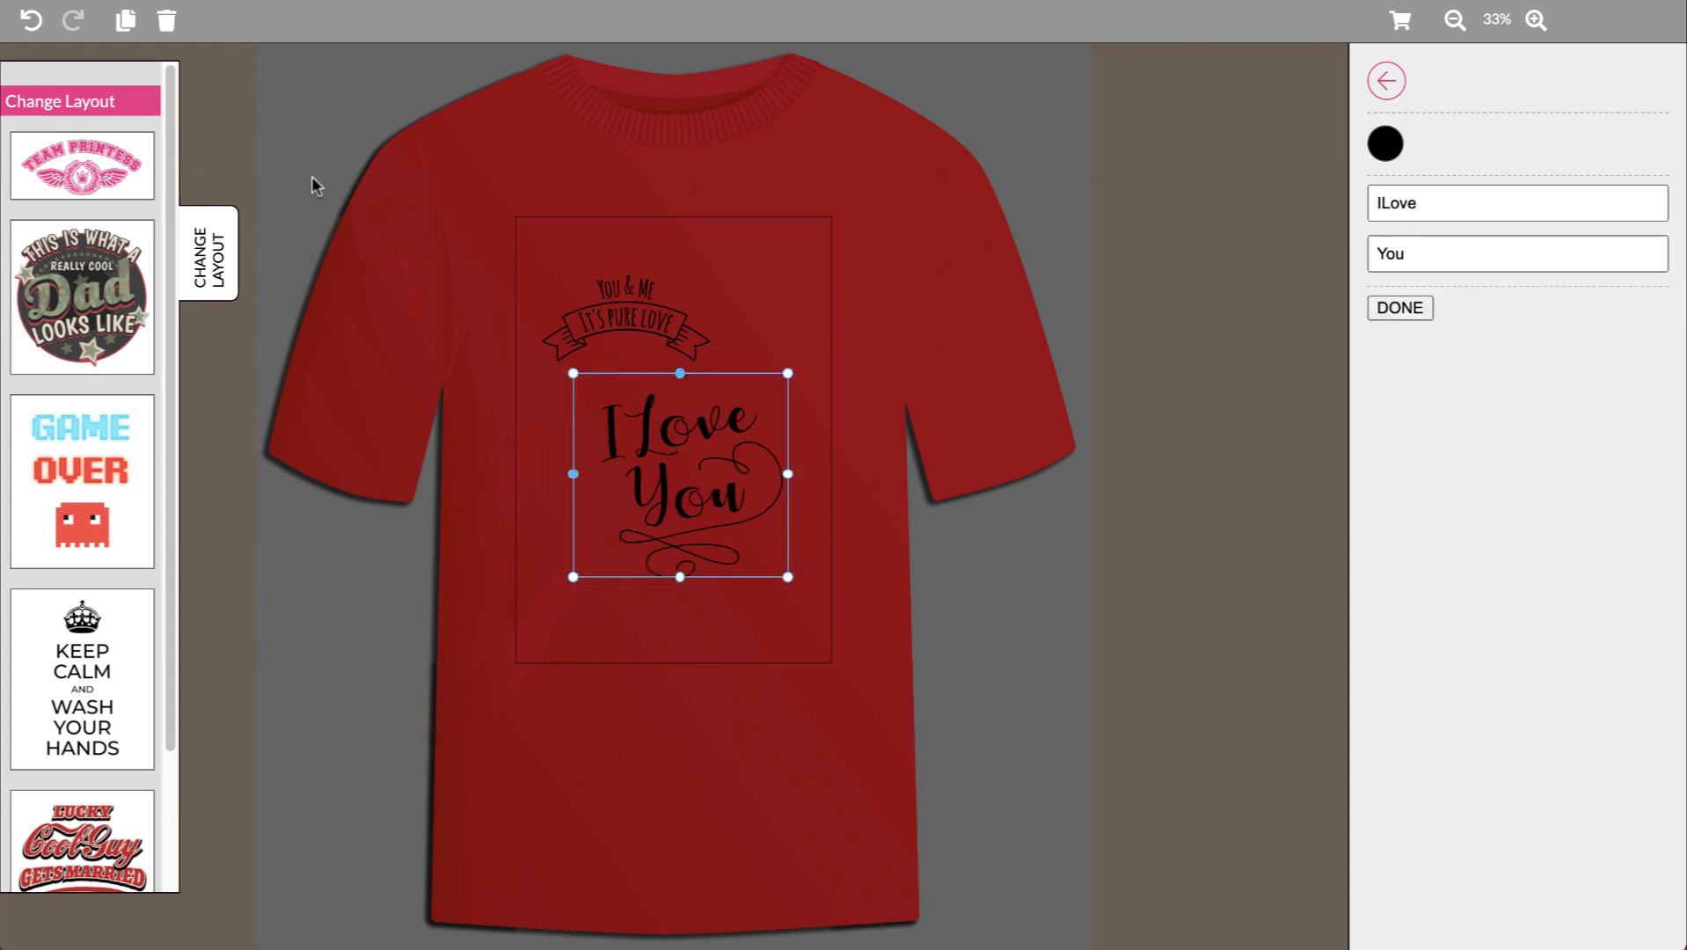
left_click(161, 22)
Step: Enlarge the "You & Me" banner graphic, center it in the print area, and open its color choices
left_click(656, 368)
left_click_drag(723, 377, 811, 437)
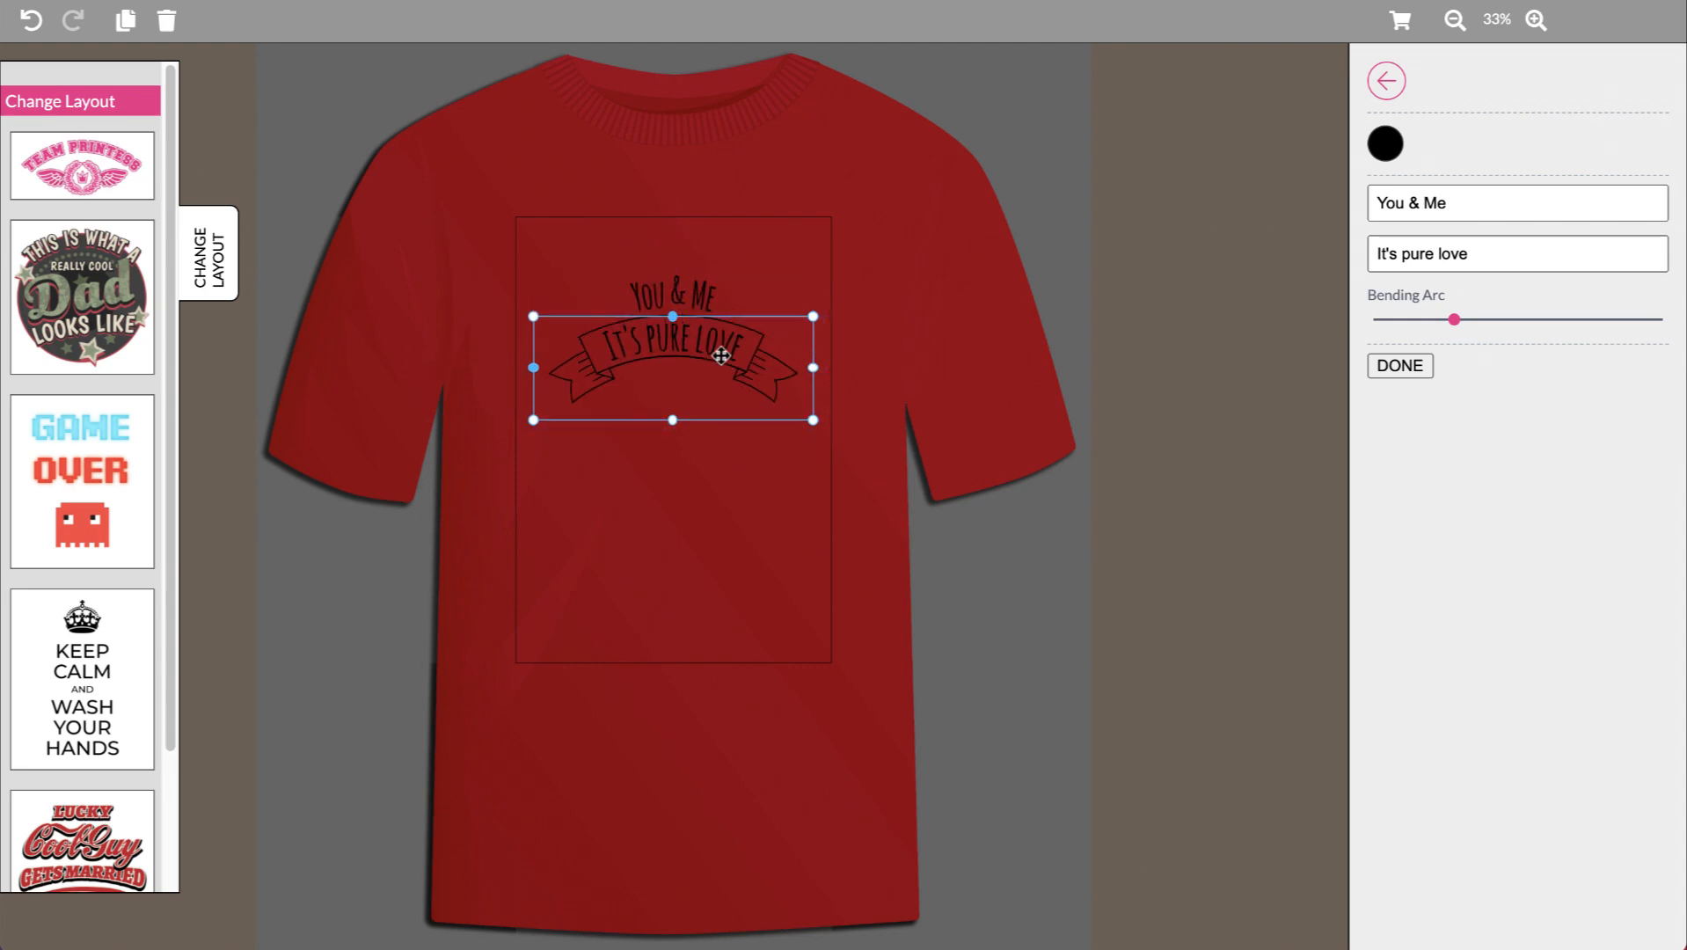
left_click(1385, 144)
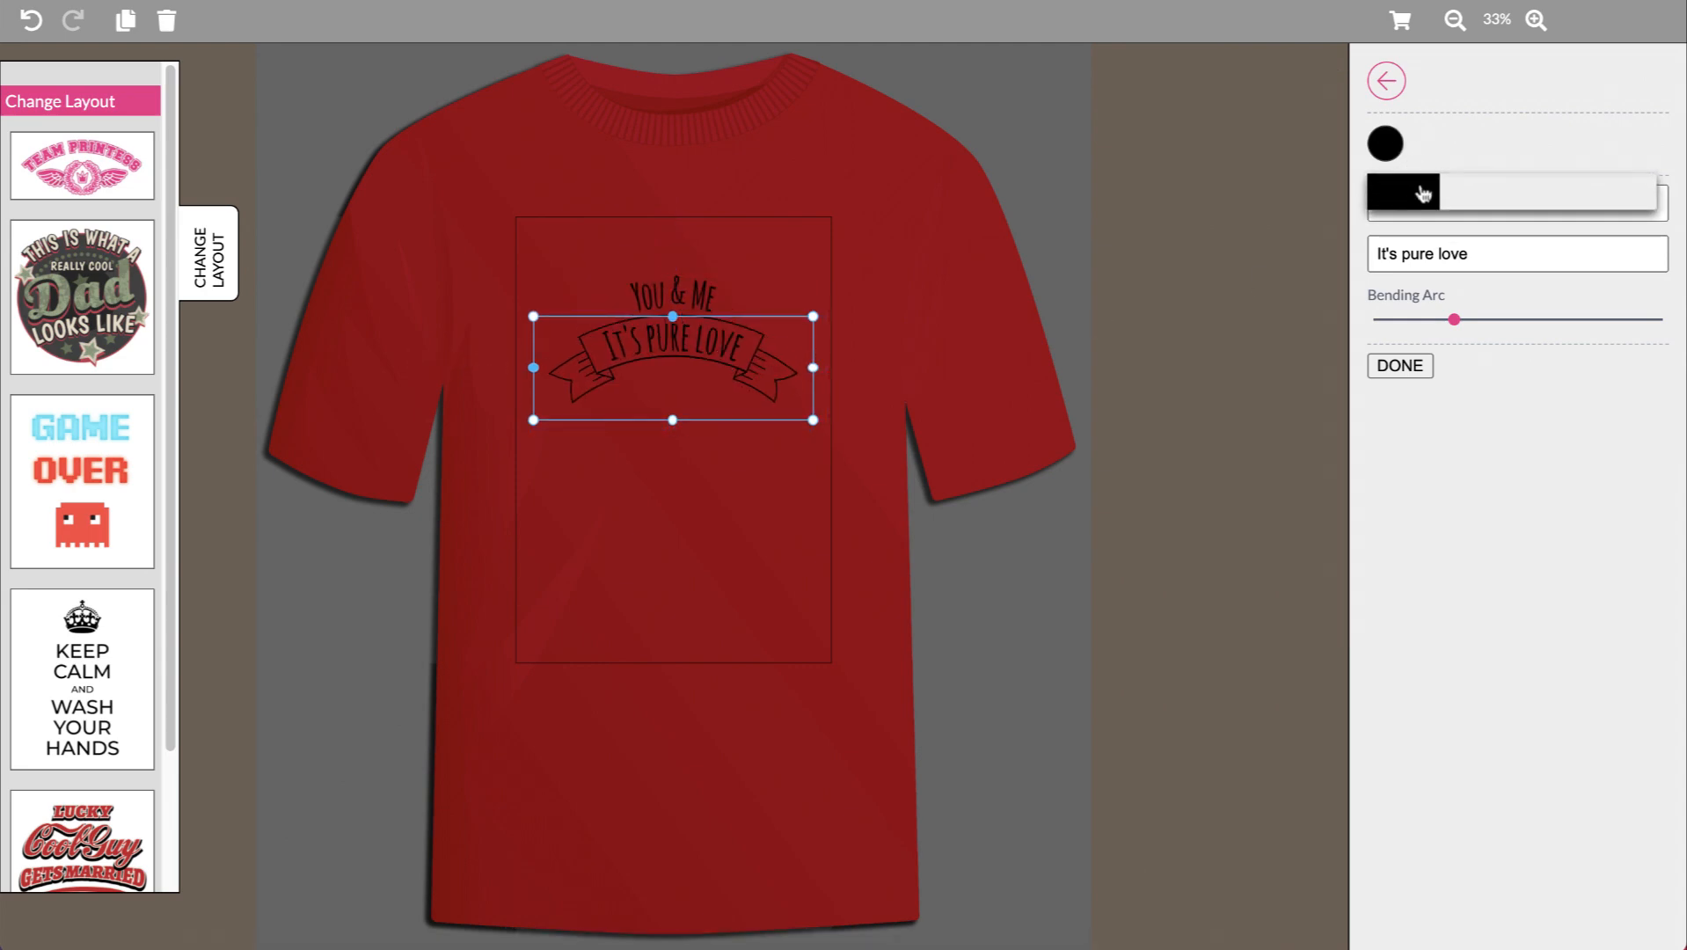
Step: Return to the admin side and restore the template's default buyer colors
left_click(1400, 20)
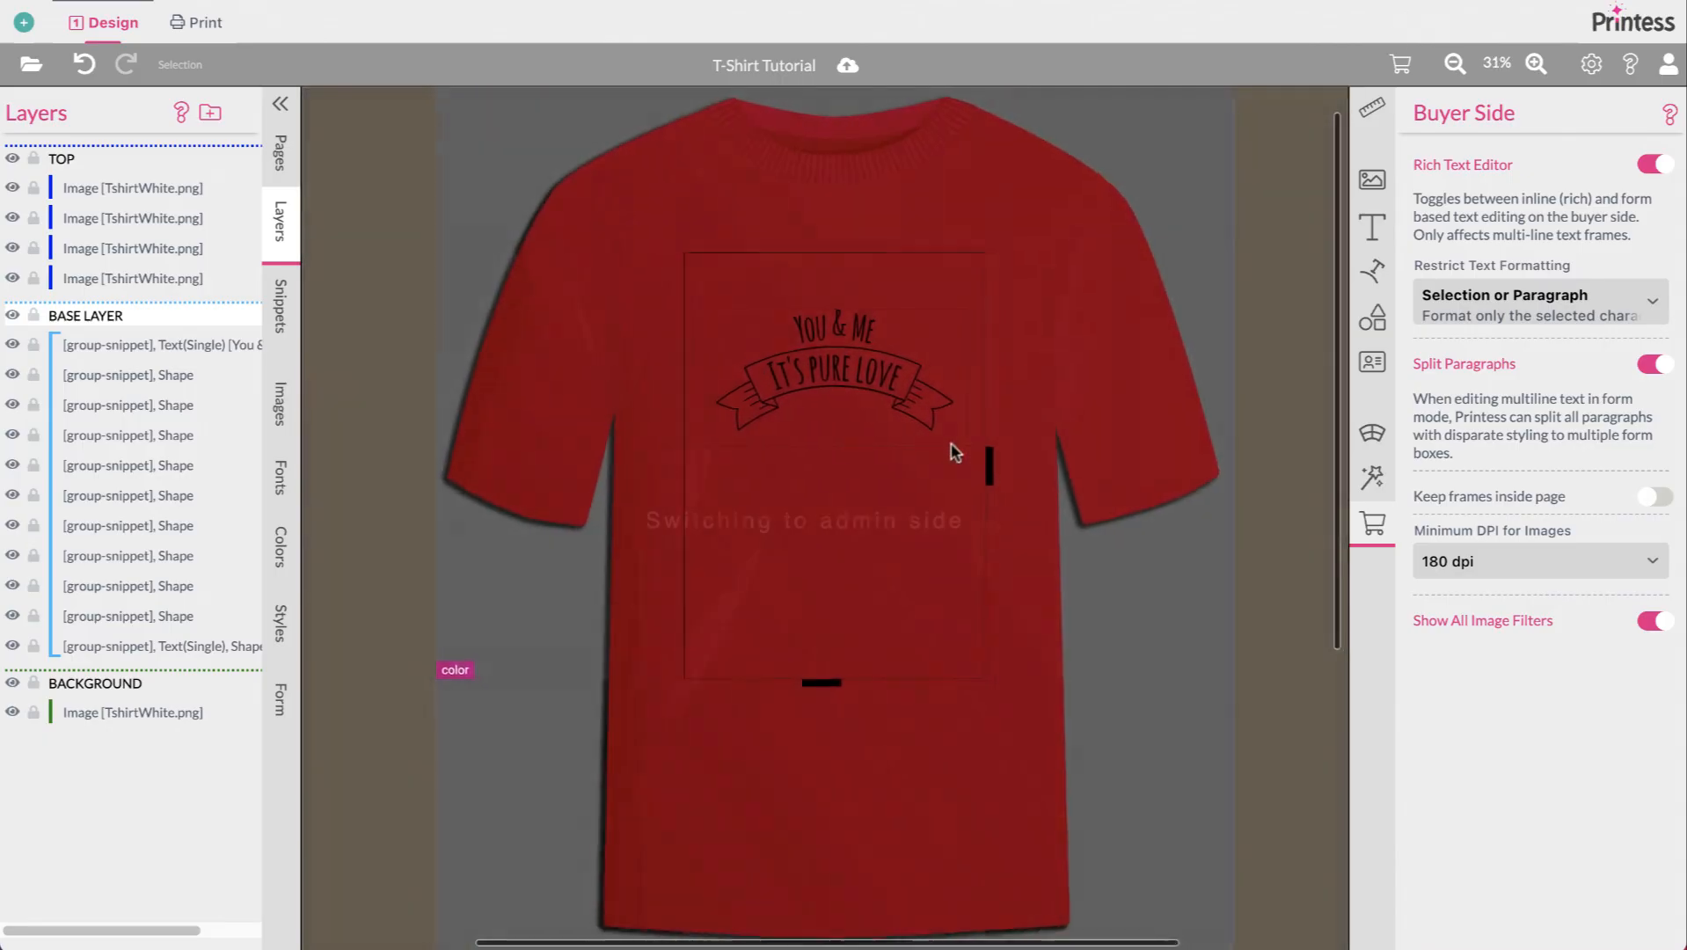
left_click(867, 342)
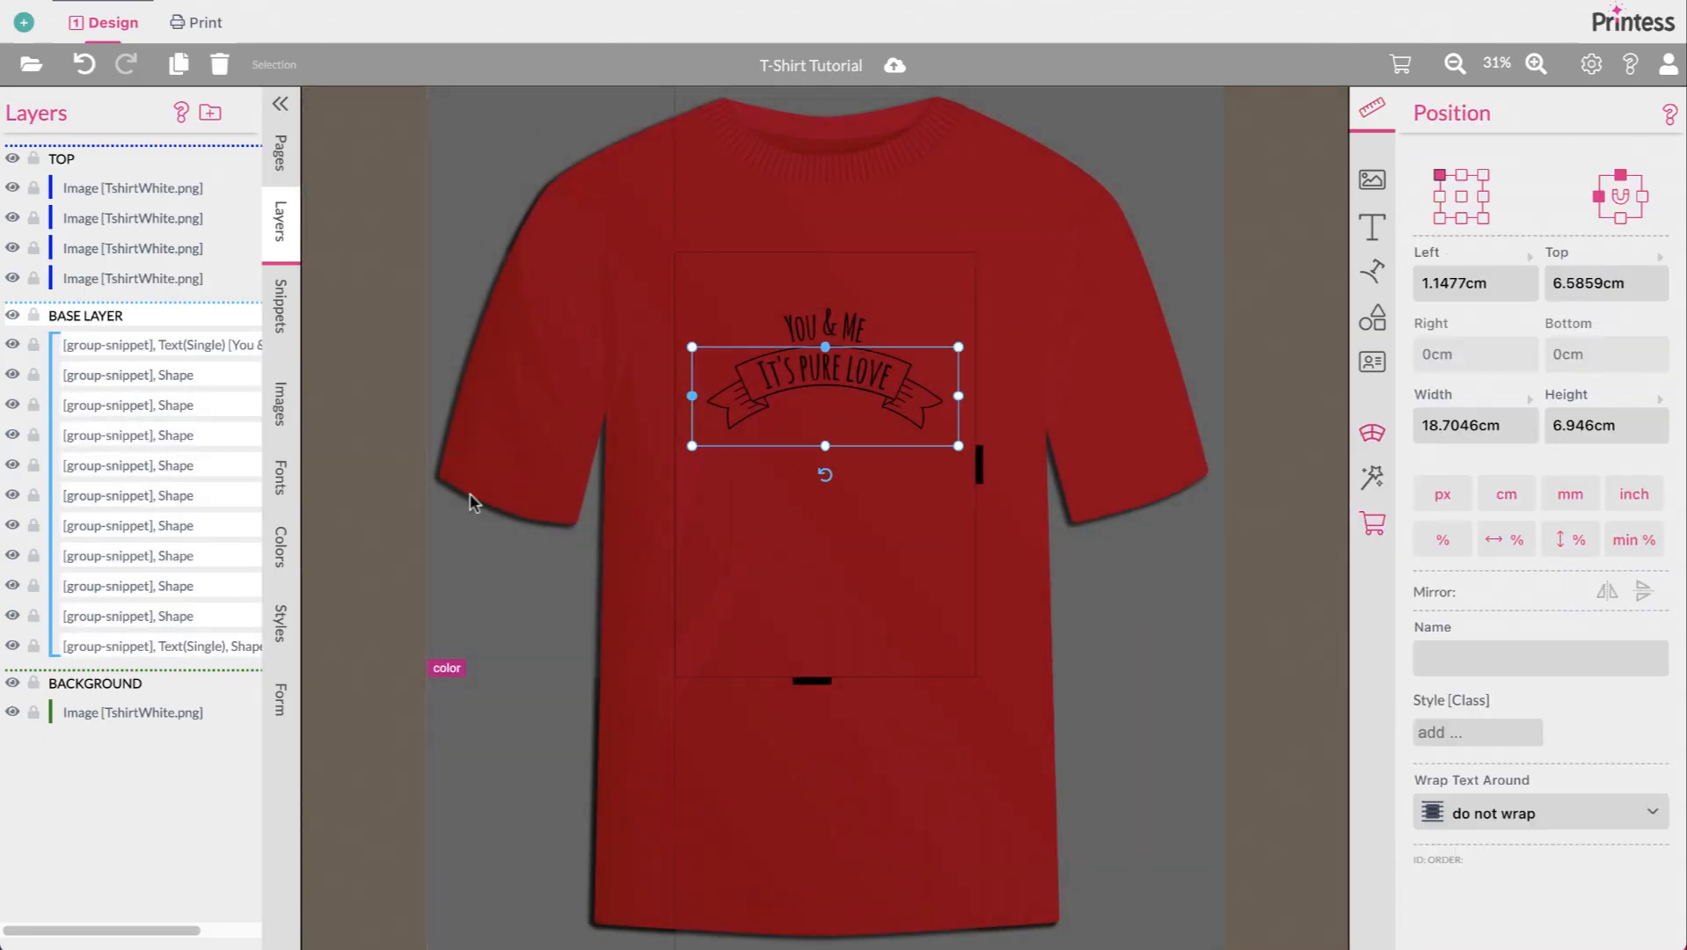
left_click(282, 558)
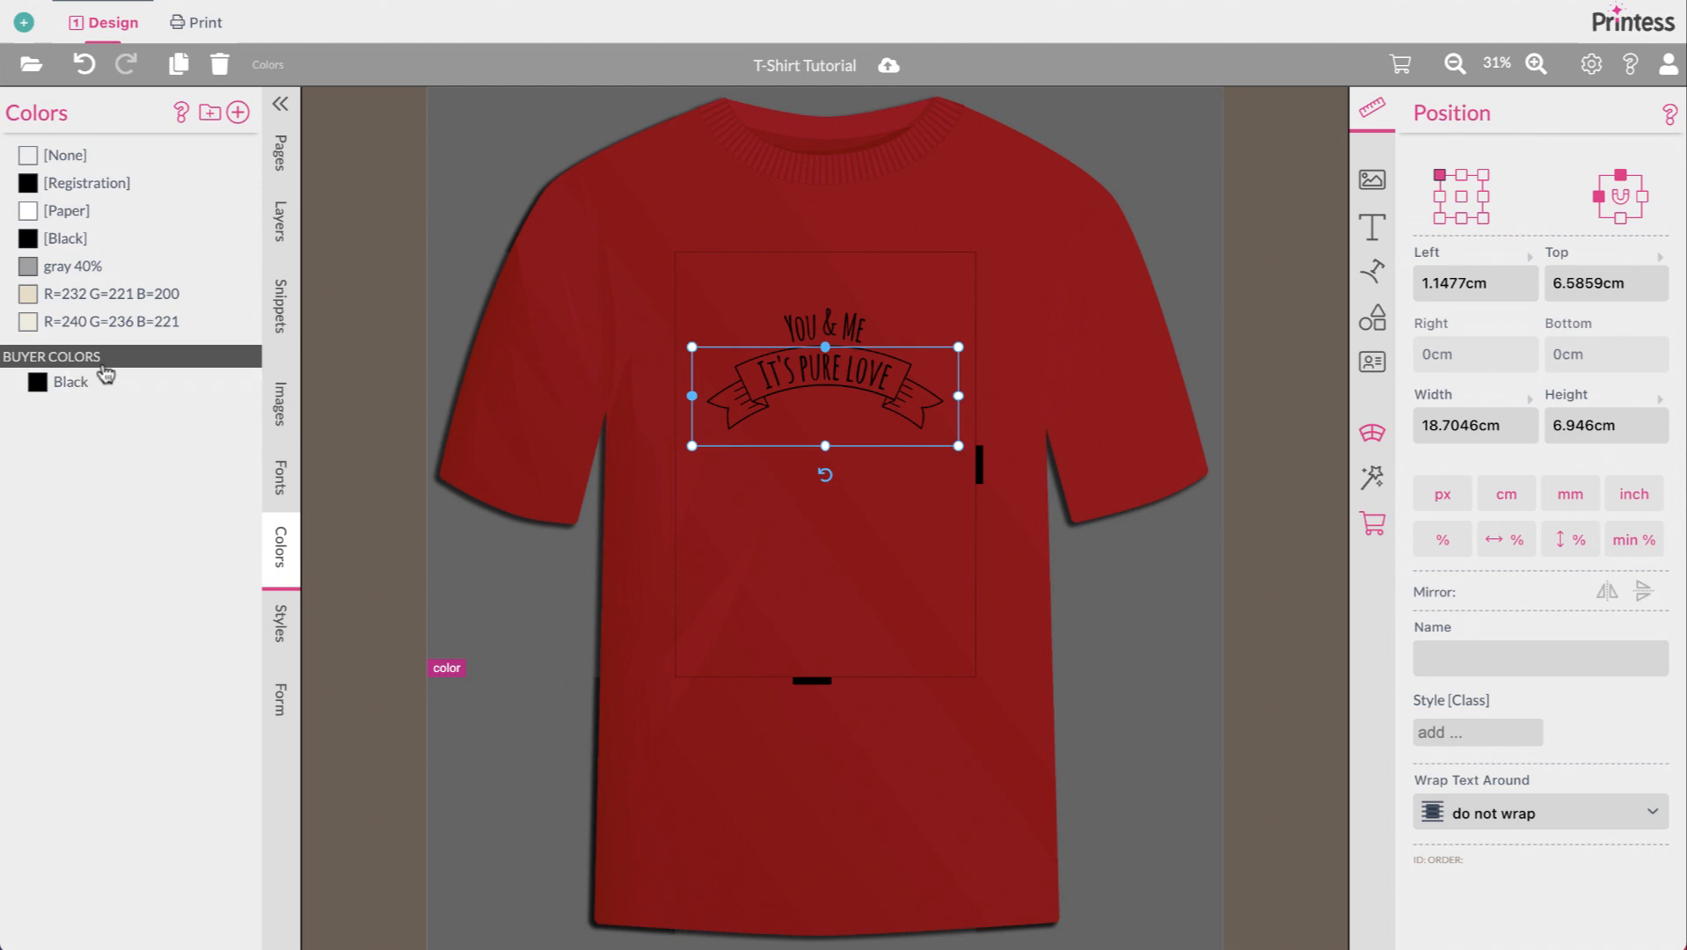
left_click(18, 382)
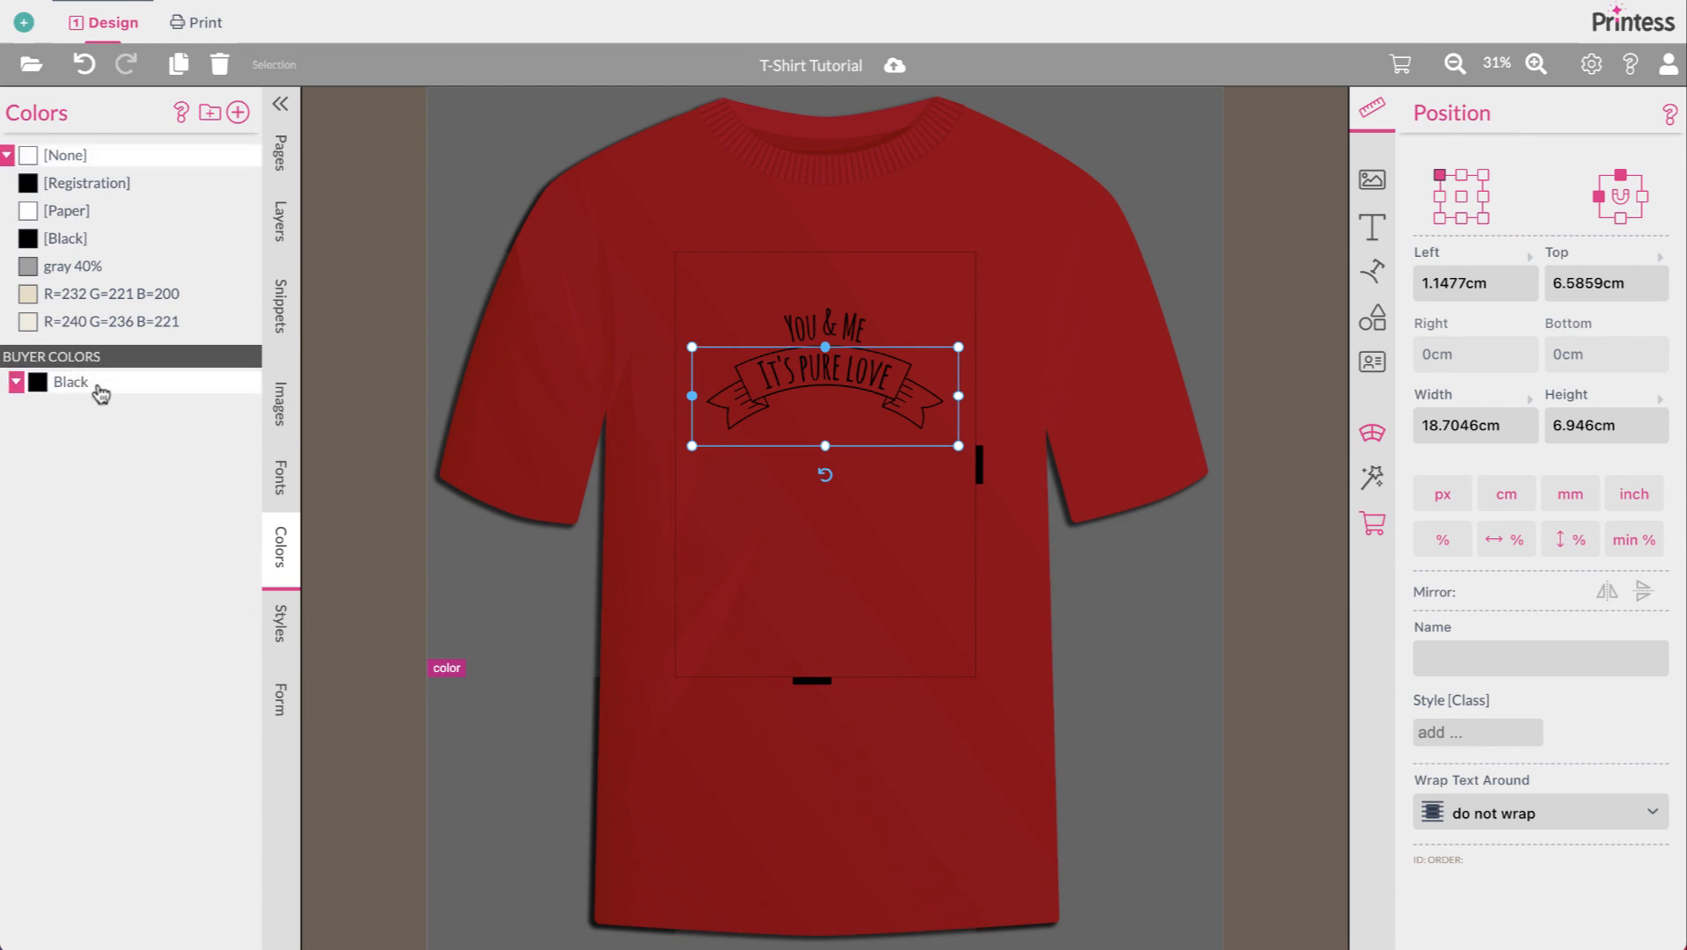
right_click(19, 381)
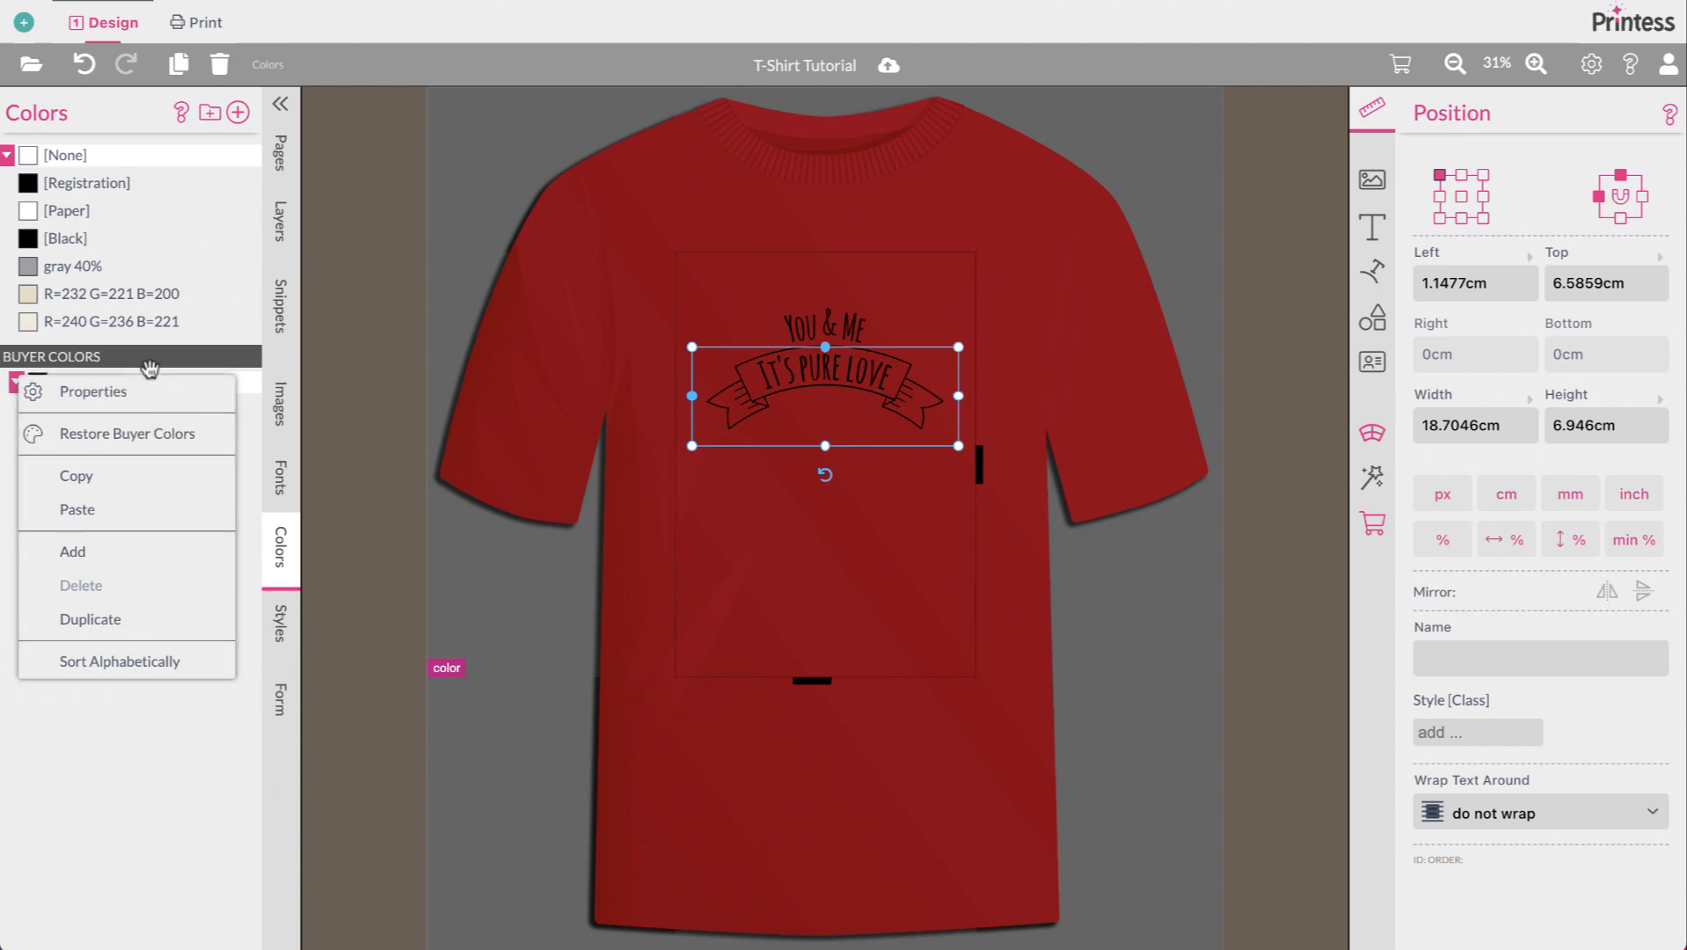
left_click(102, 435)
scroll(114, 528, "down", 10)
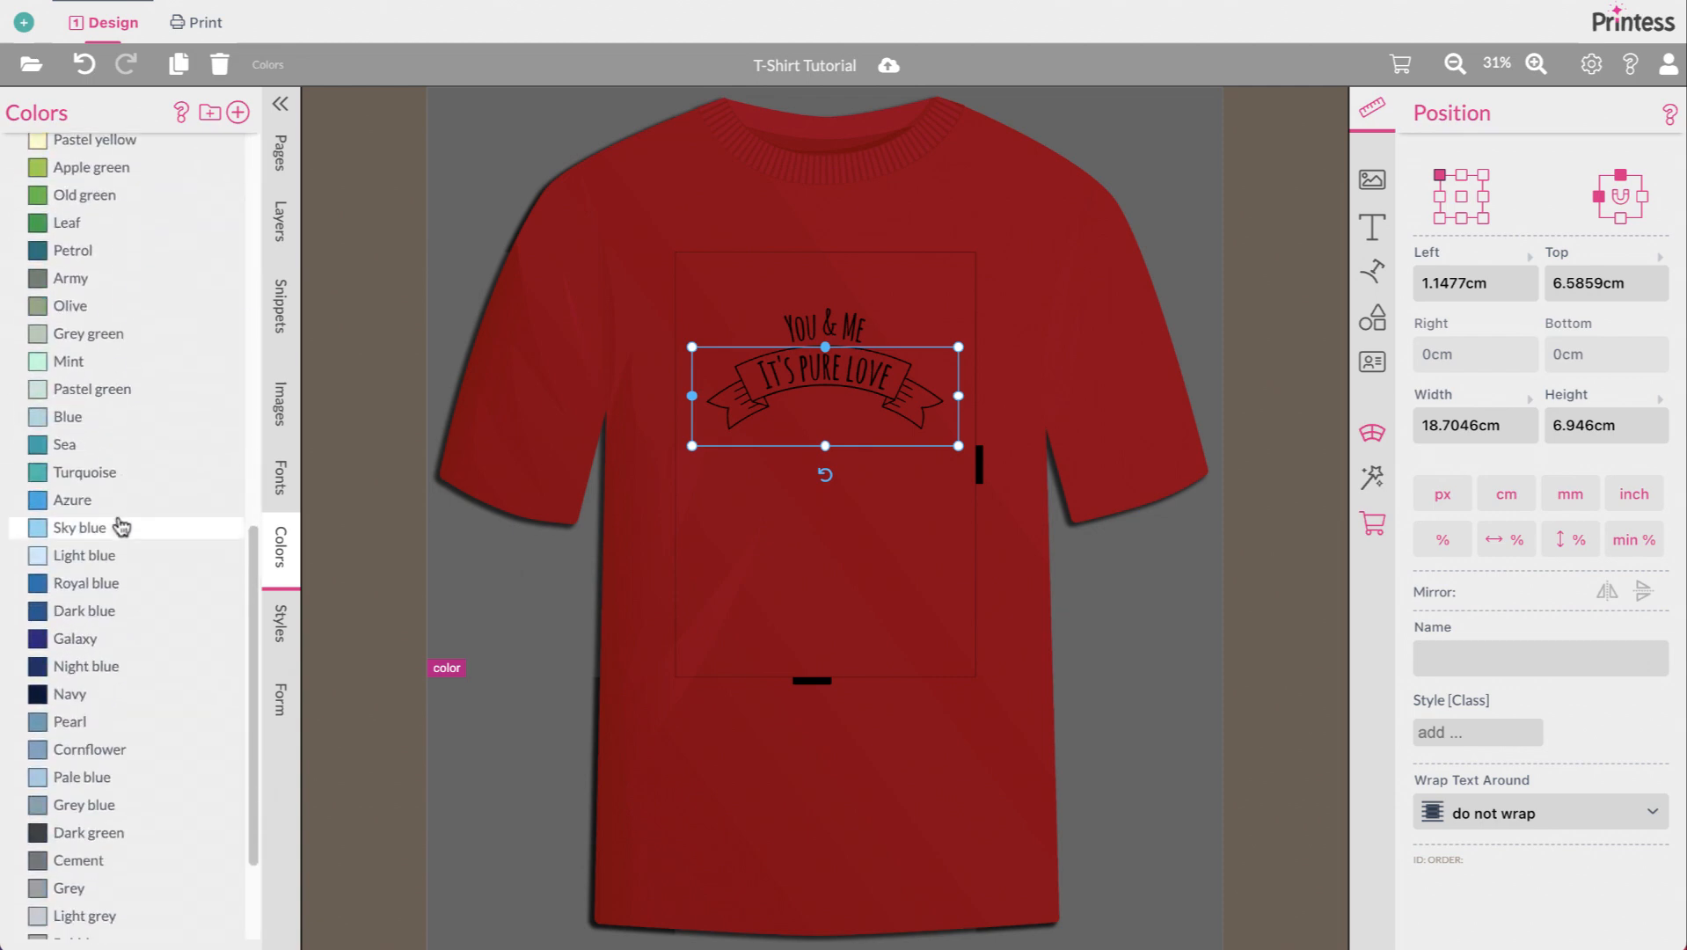
scroll(120, 526, "up", 1)
scroll(106, 396, "up", 10)
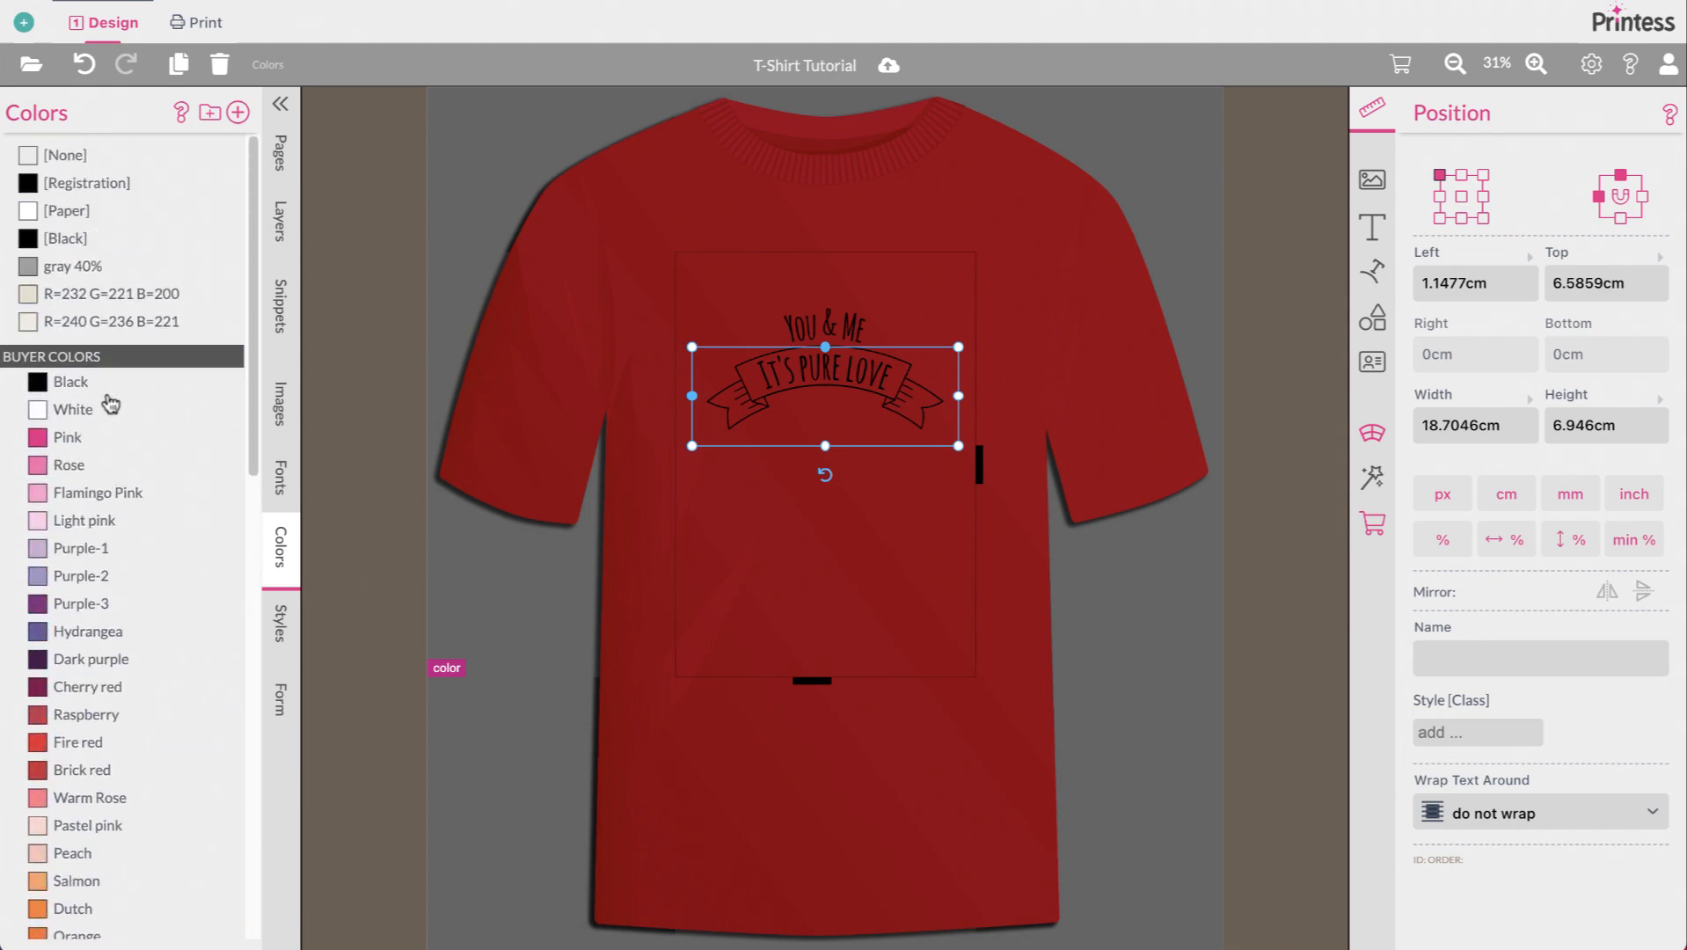
Step: In the buyer view, test the restored colors by recoloring the banner graphic orange and finally white
left_click(1400, 64)
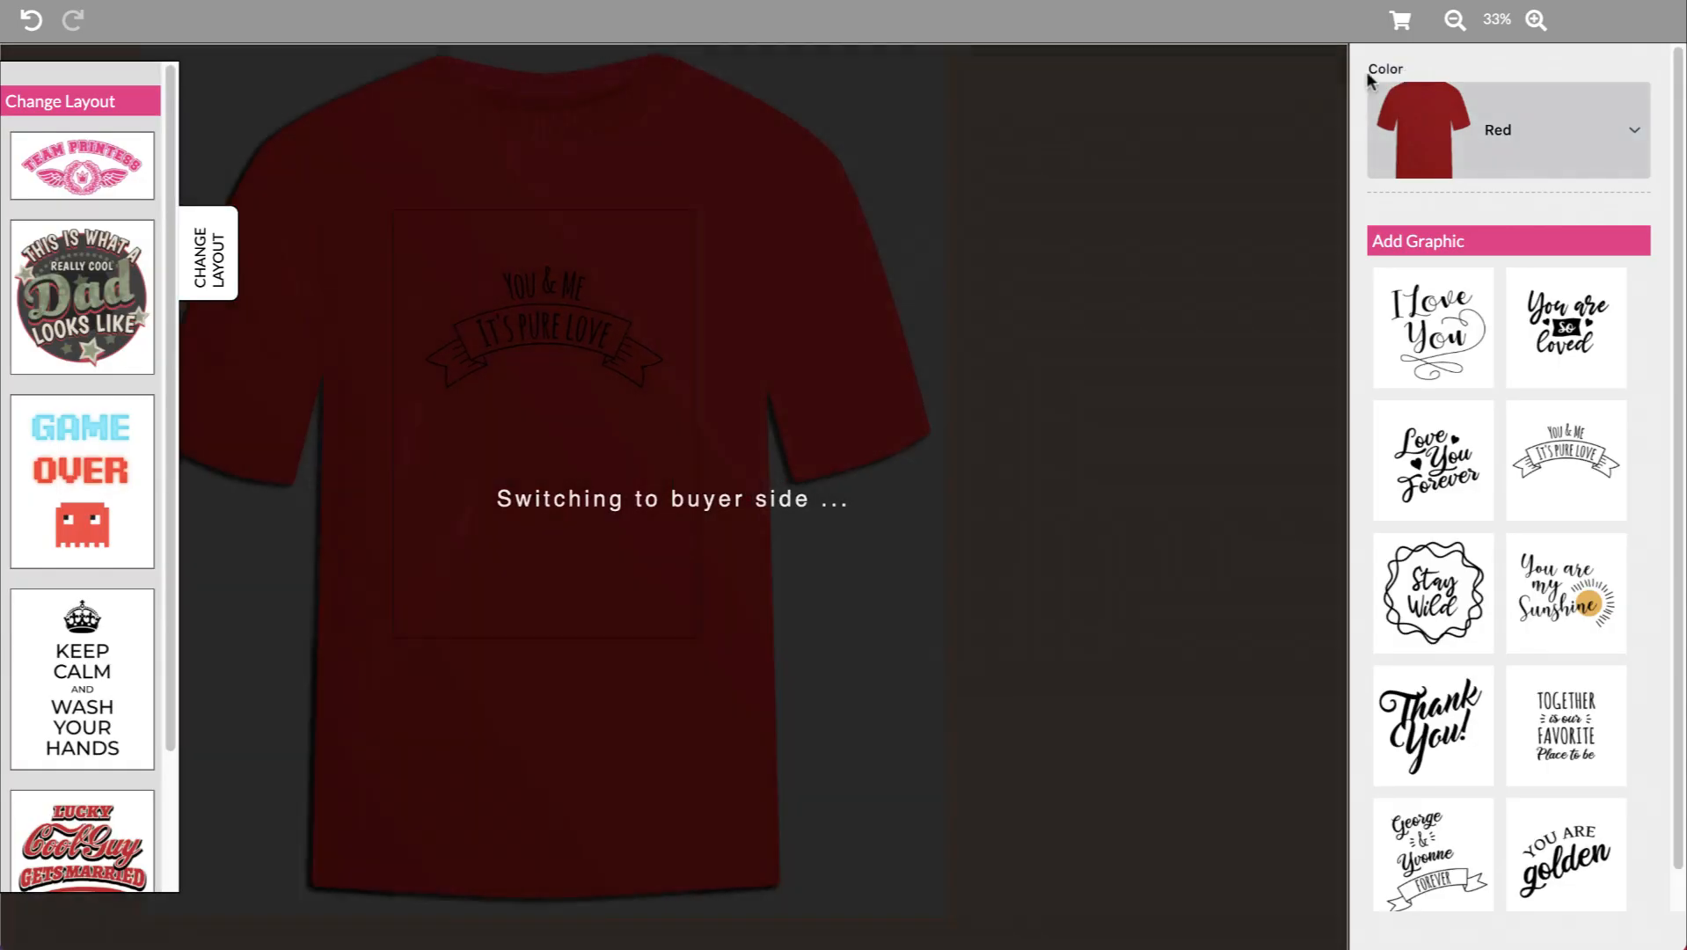
left_click(767, 341)
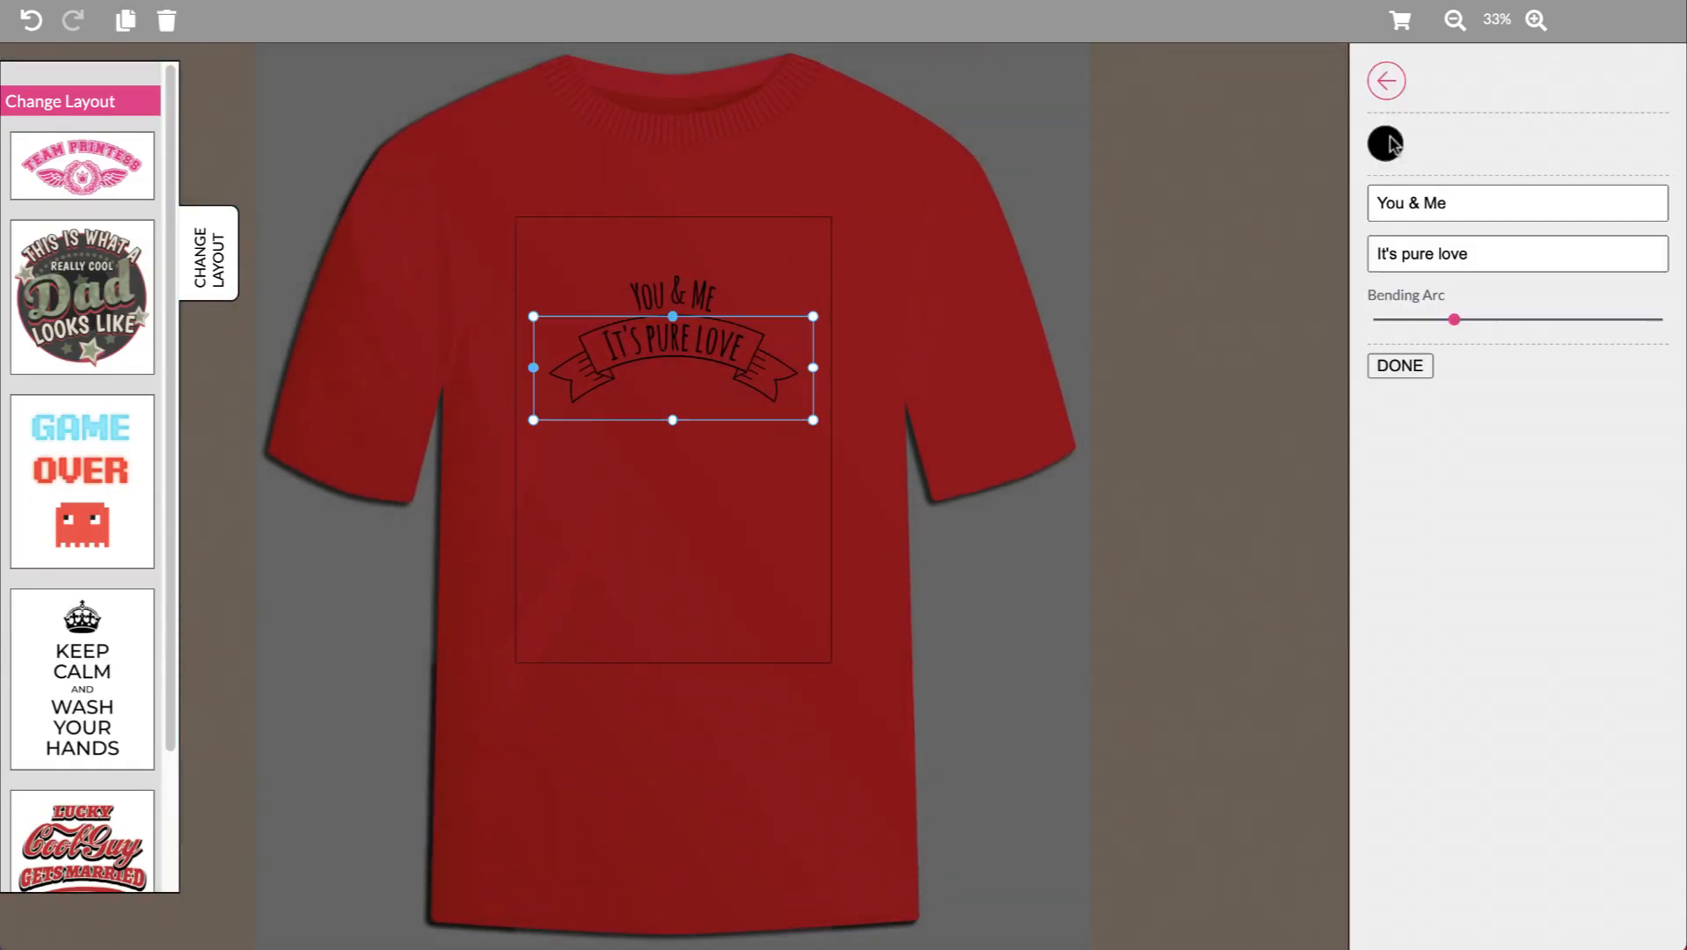
left_click(1385, 143)
left_click(1522, 264)
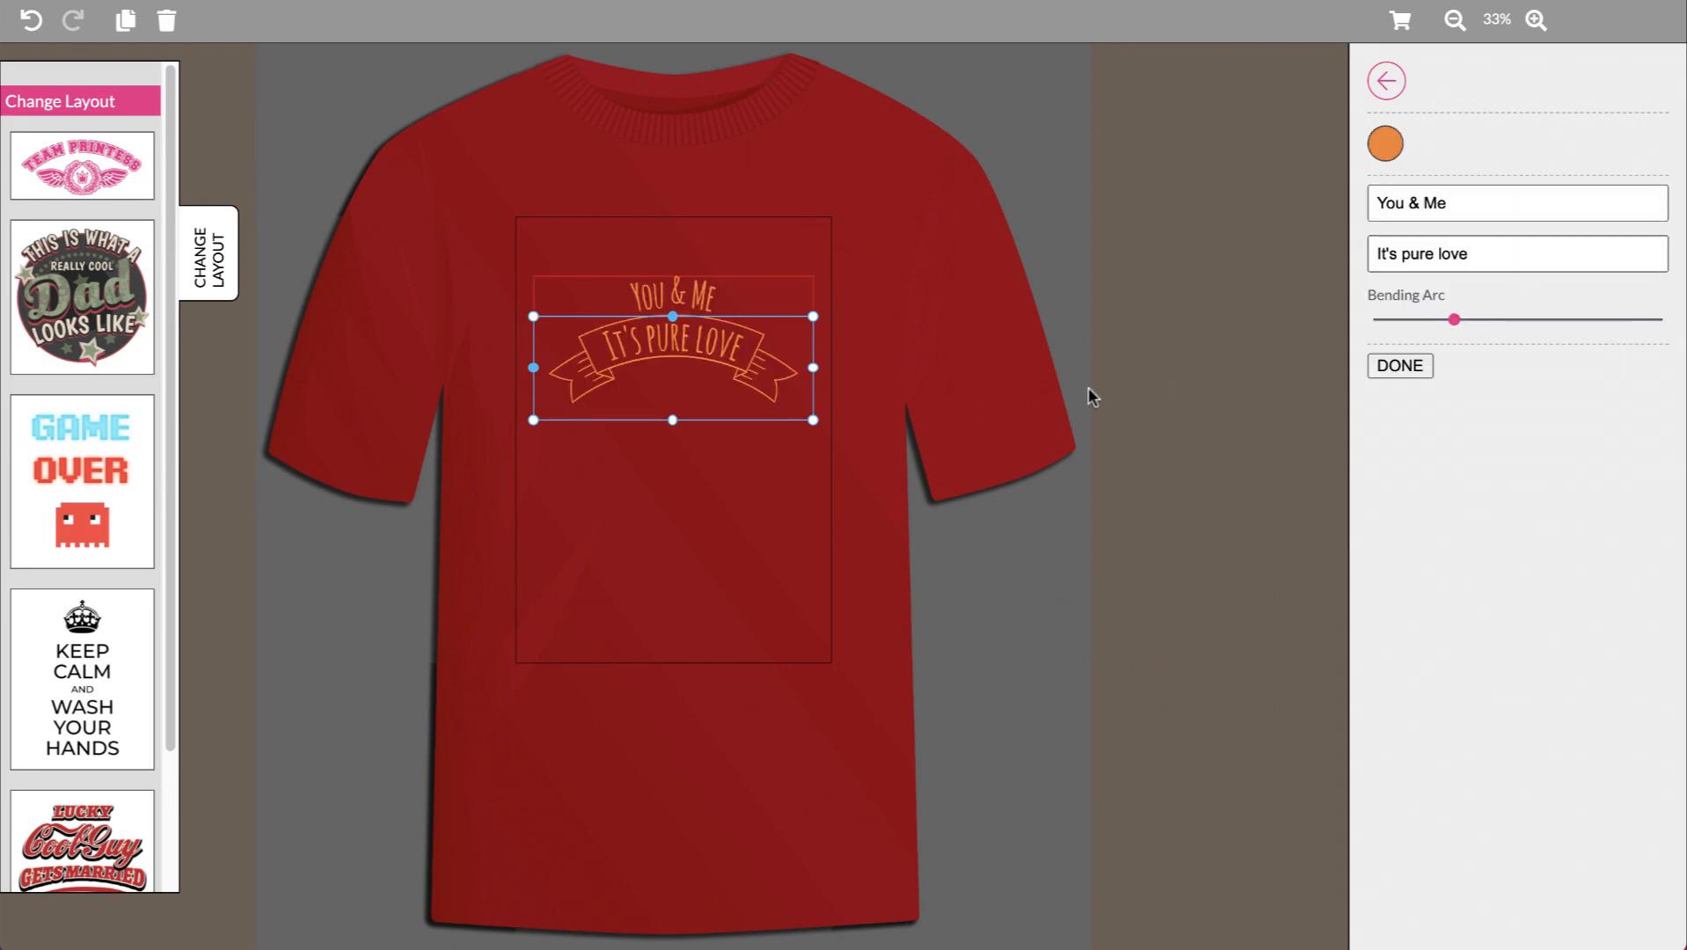
left_click(1390, 145)
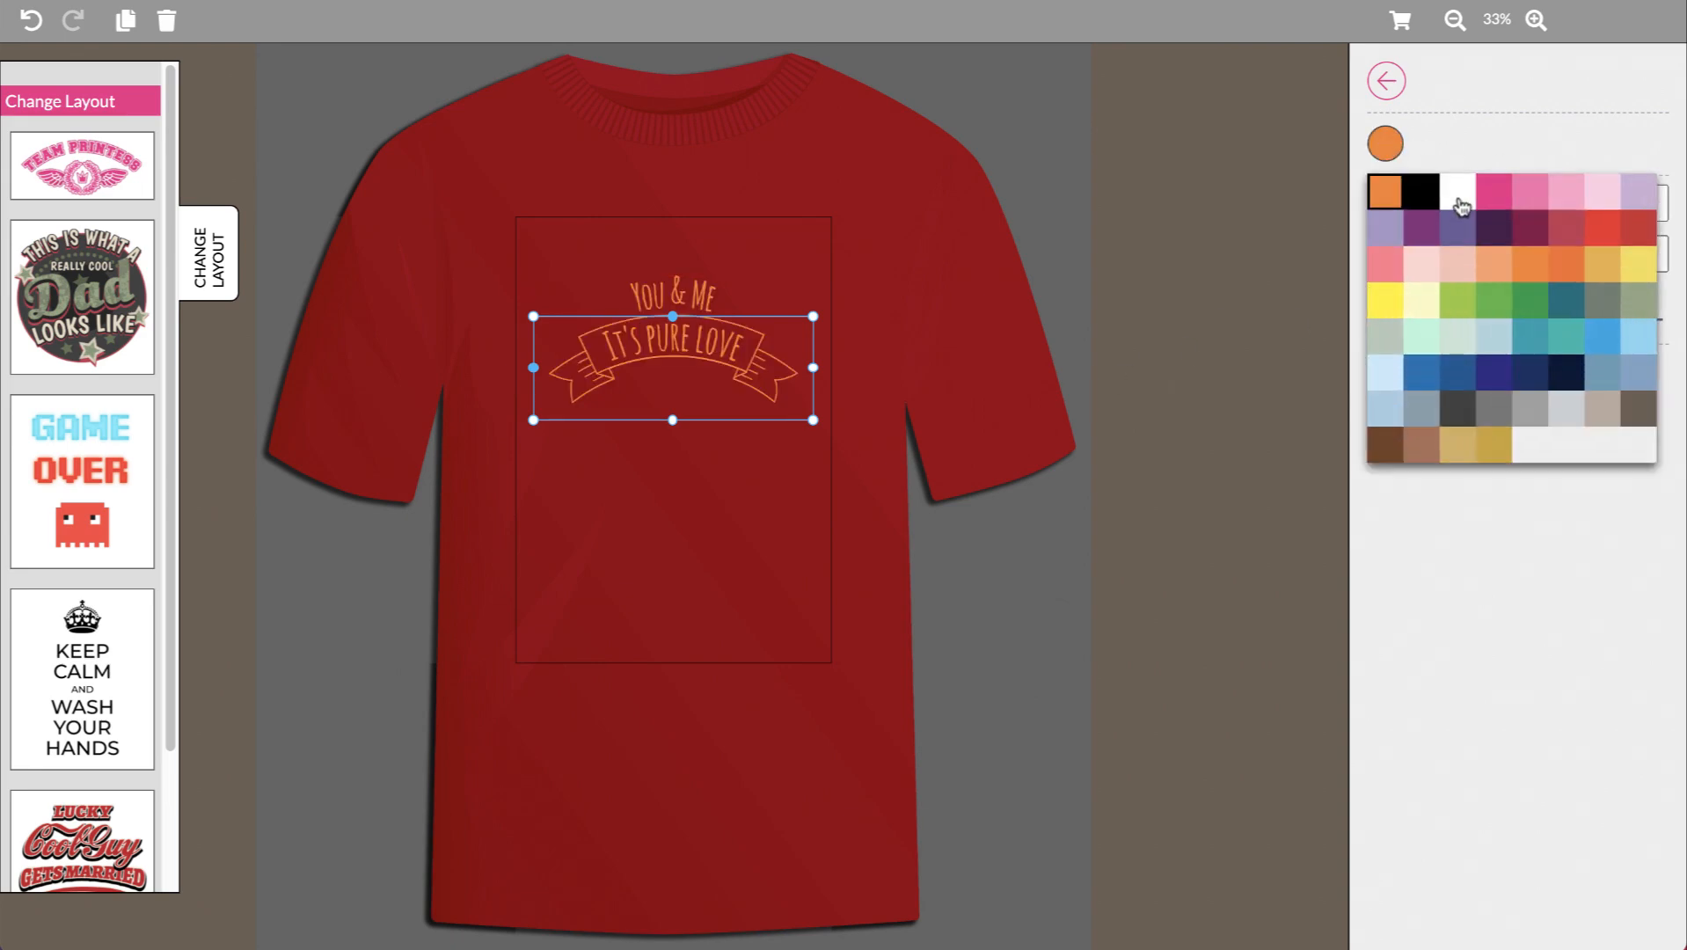
left_click(1443, 191)
left_click(1288, 349)
Step: Increase the graphic's Bending Arc until the banner curves downward in the middle
left_click(697, 394)
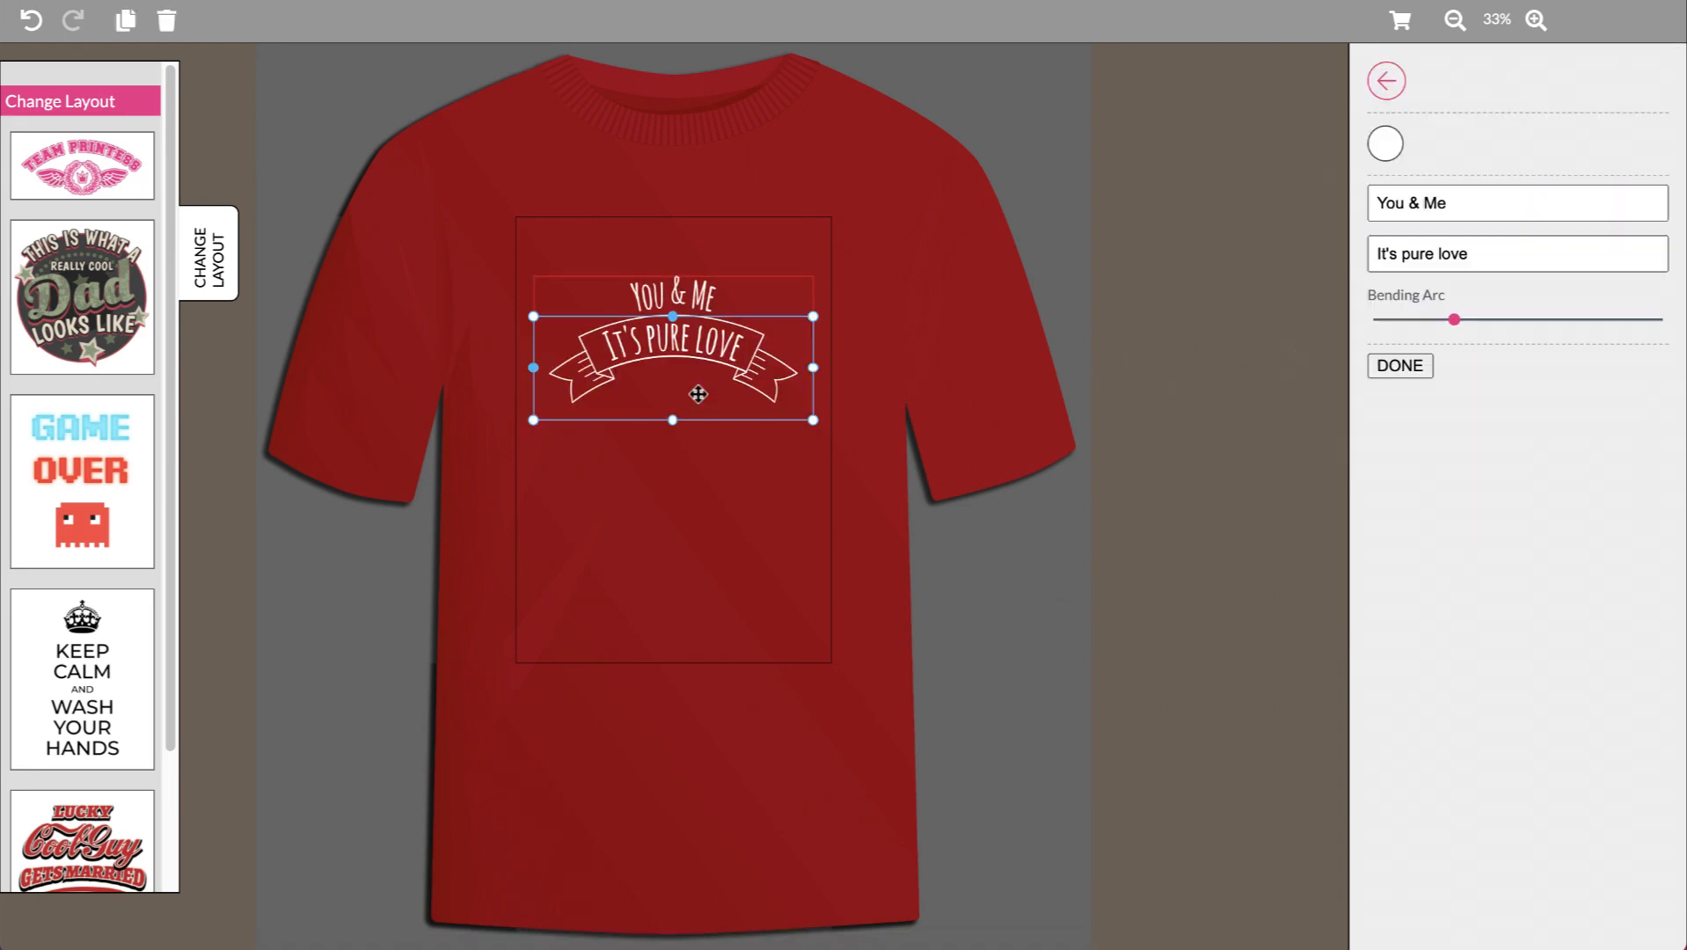
left_click_drag(1456, 321, 1573, 333)
left_click(1172, 406)
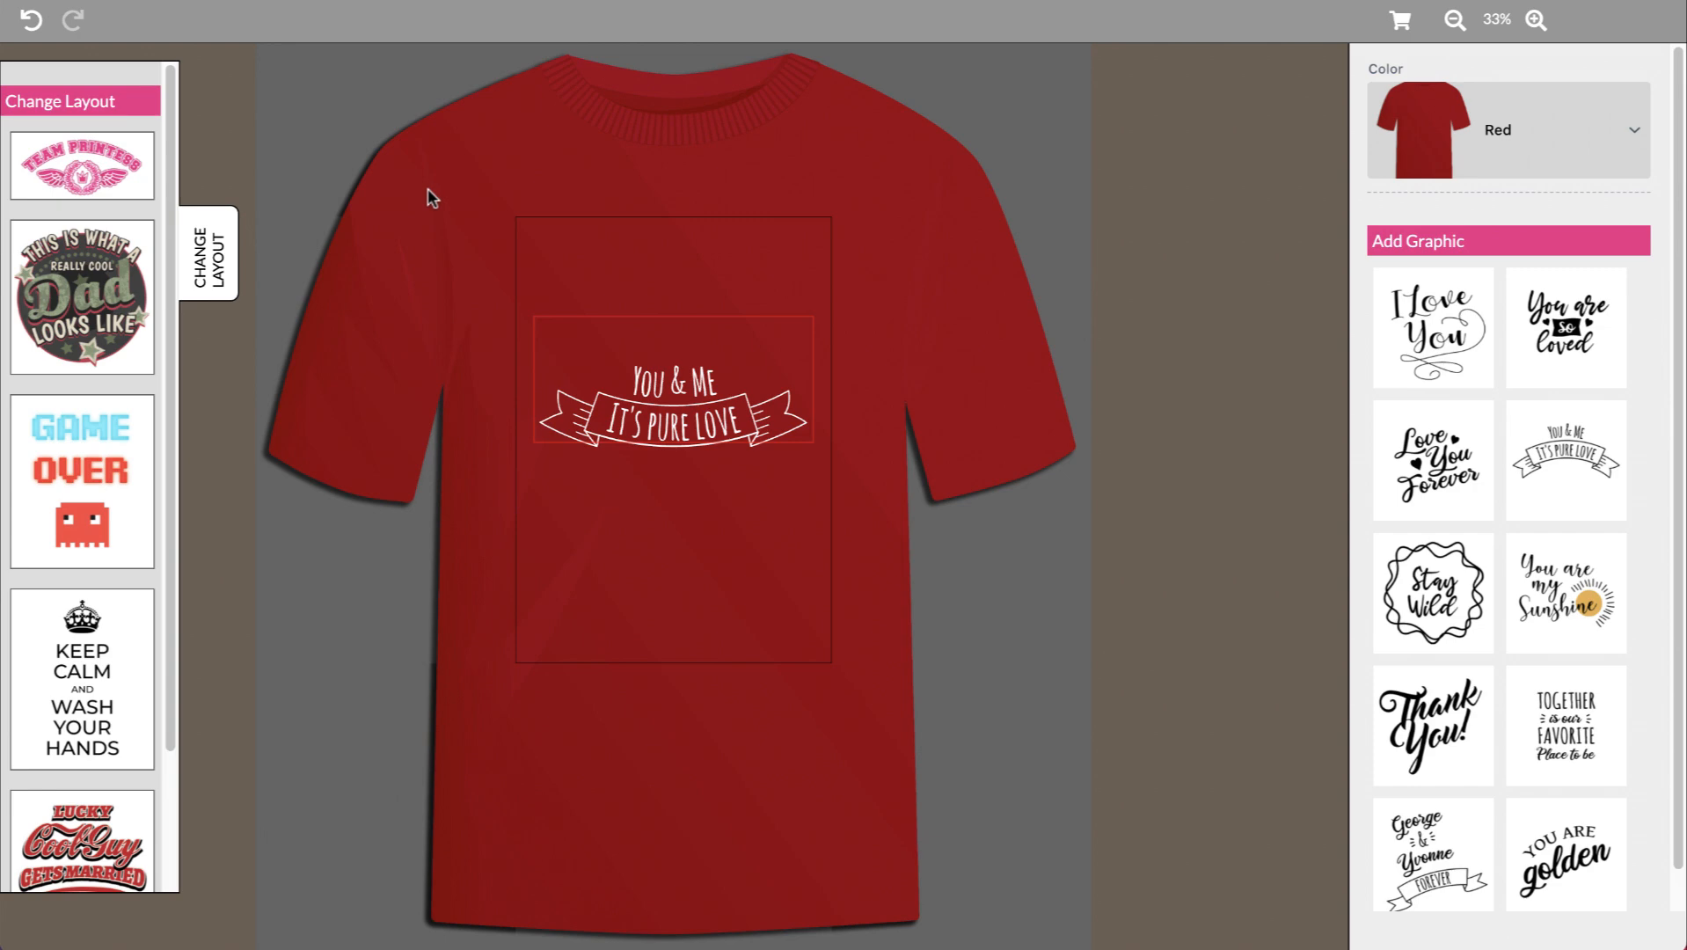
Step: Recolor the bent banner graphic orange and return to the admin side
left_click(606, 378)
left_click(1397, 146)
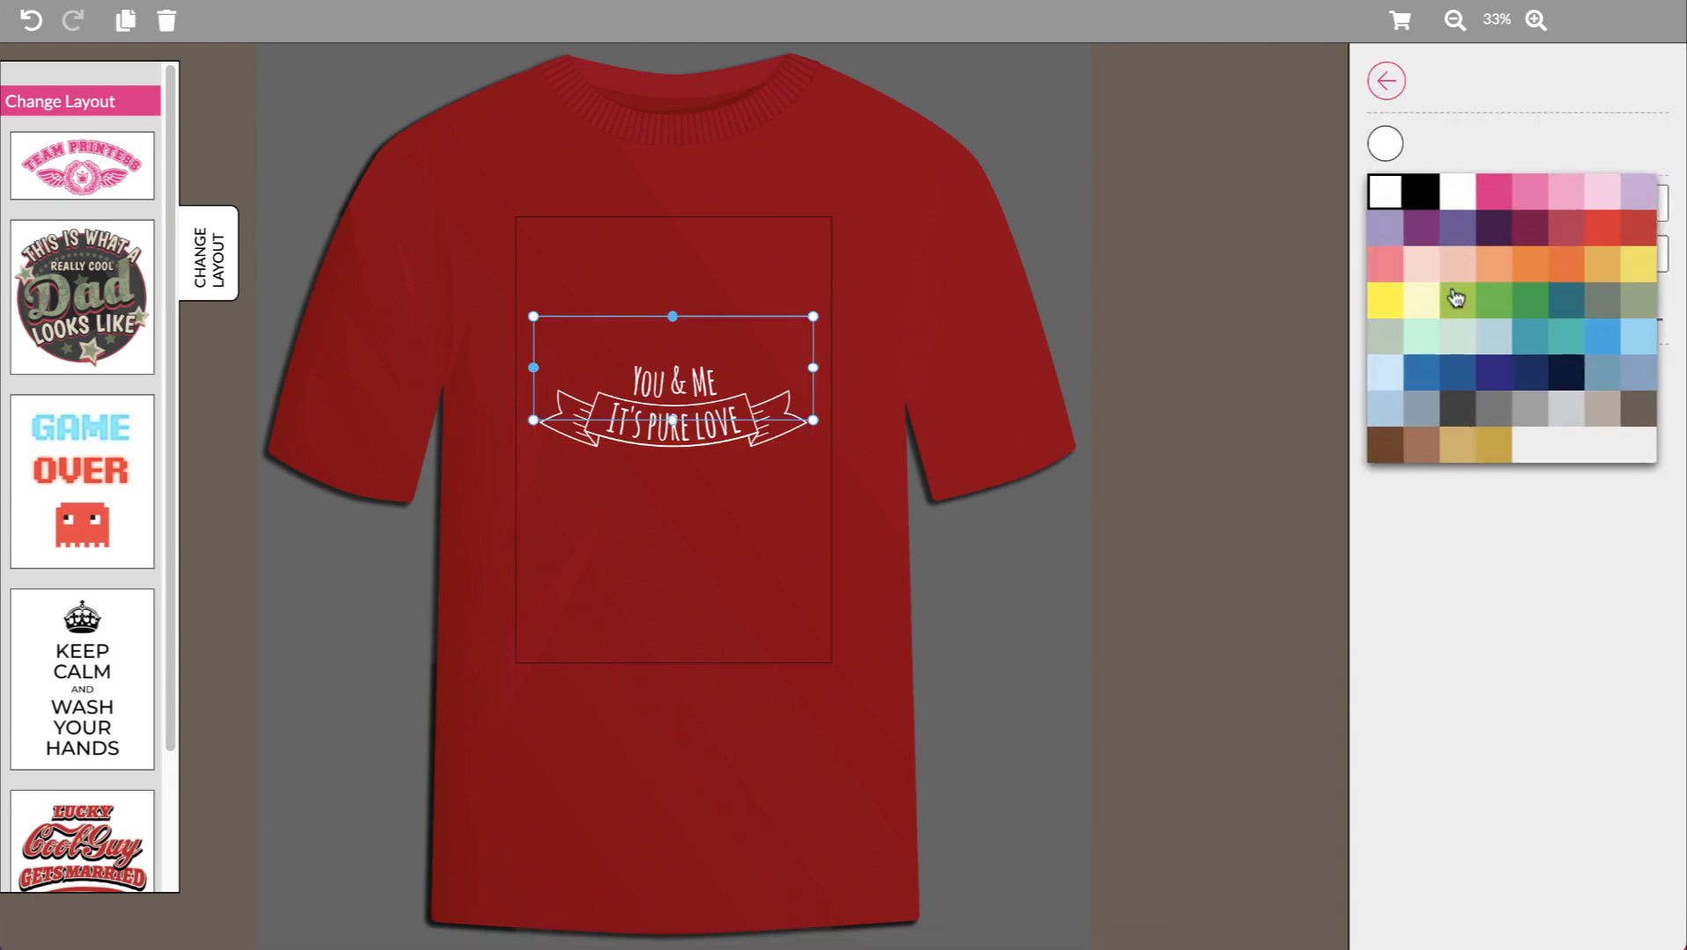
left_click(1524, 283)
left_click(1245, 319)
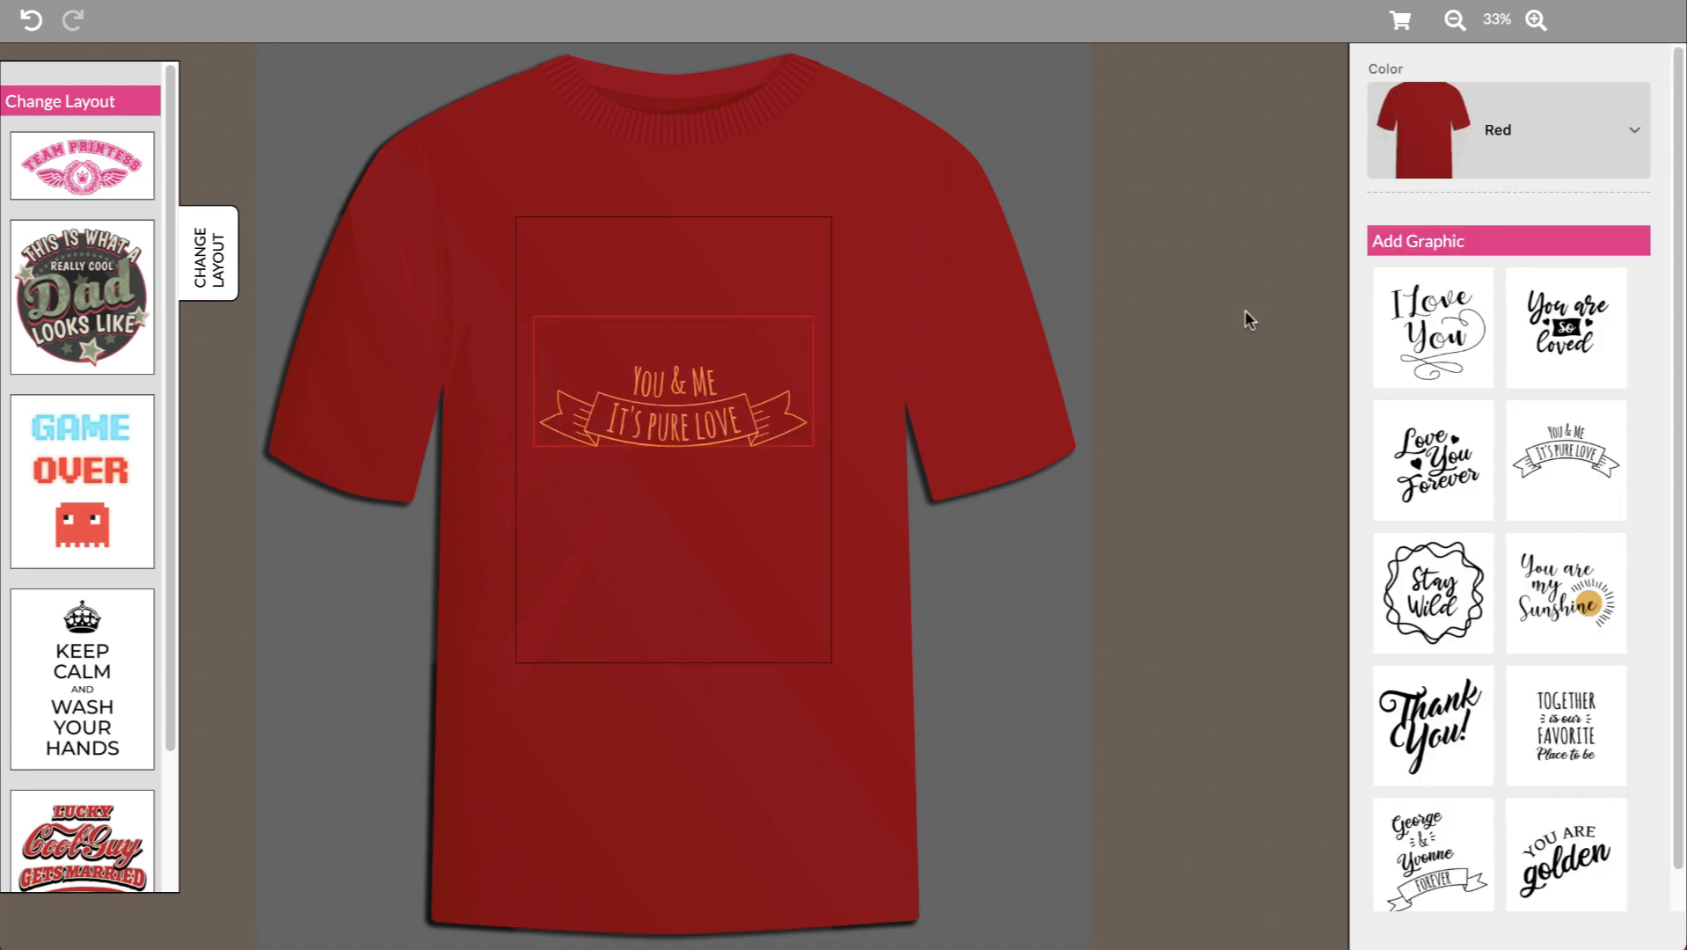
left_click(1403, 32)
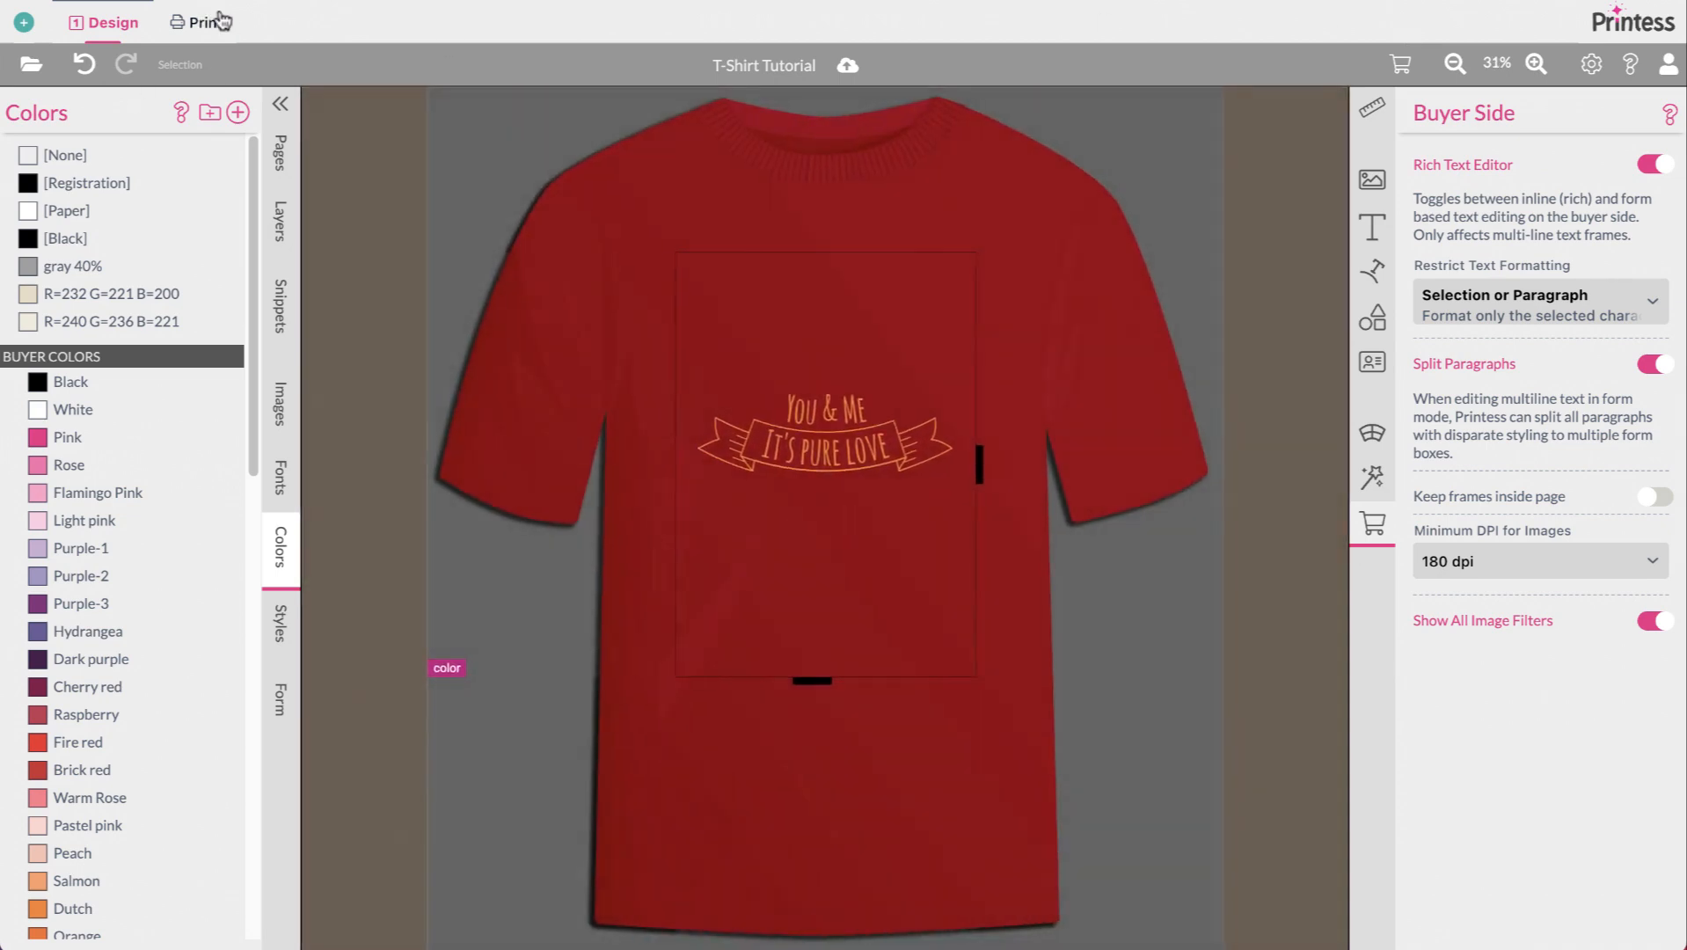
Step: In the Print document, replace the "Production Infos here" text with "Color: ${form.Color}"
left_click(218, 21)
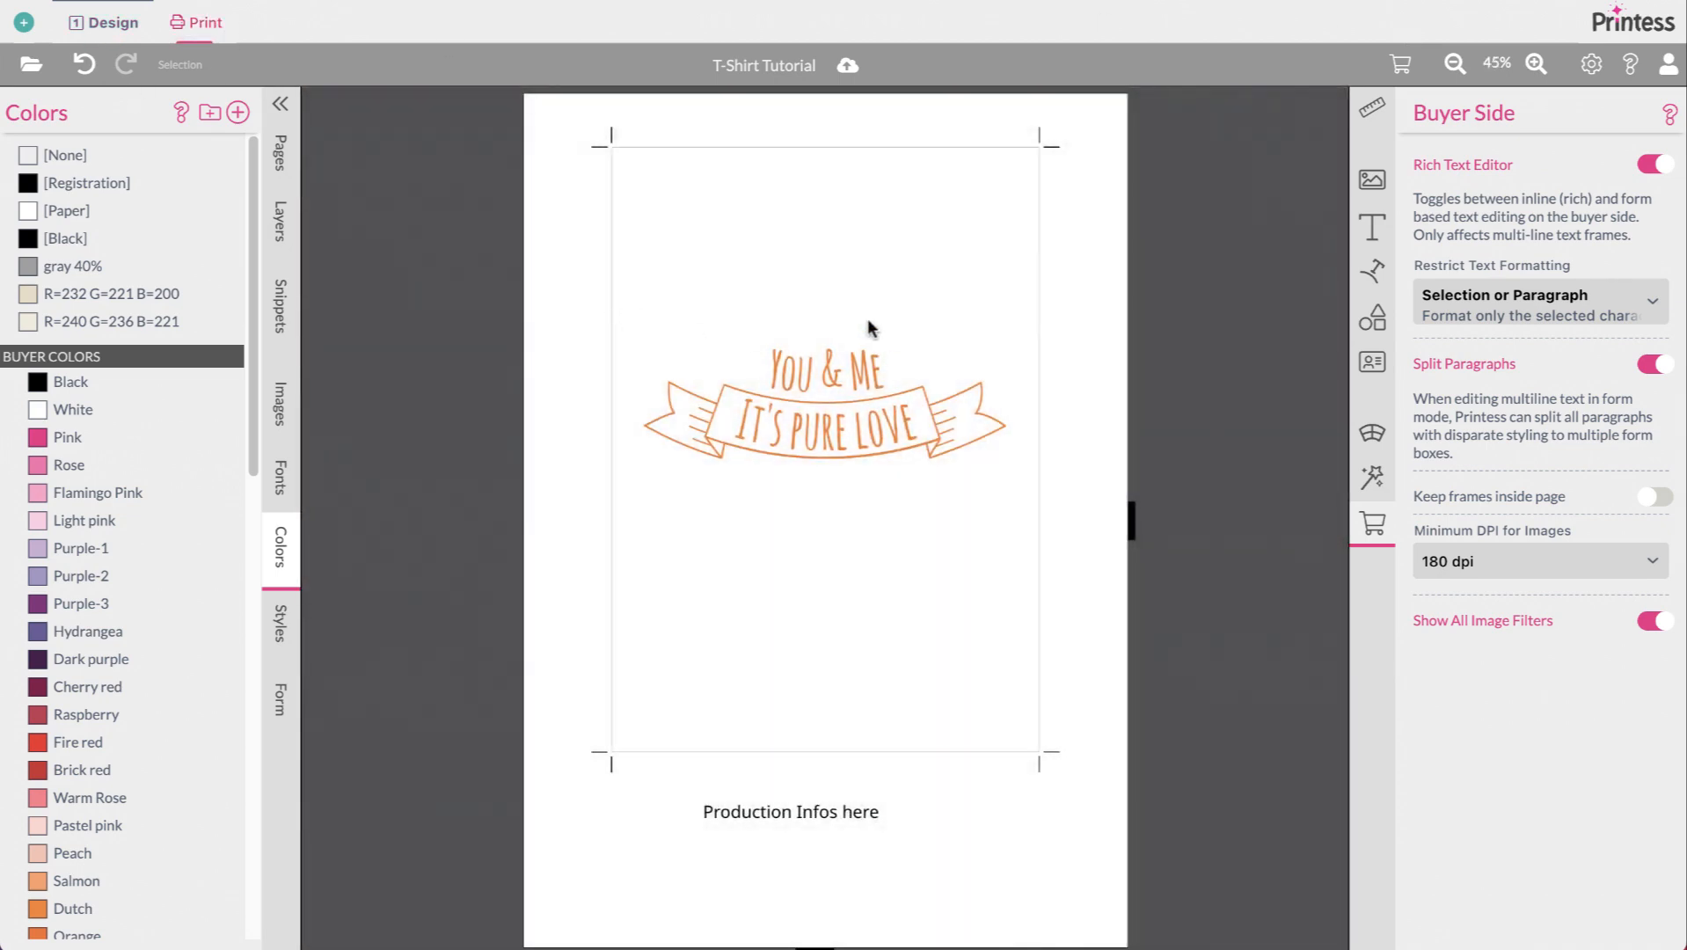
left_click(796, 840)
left_click(847, 879)
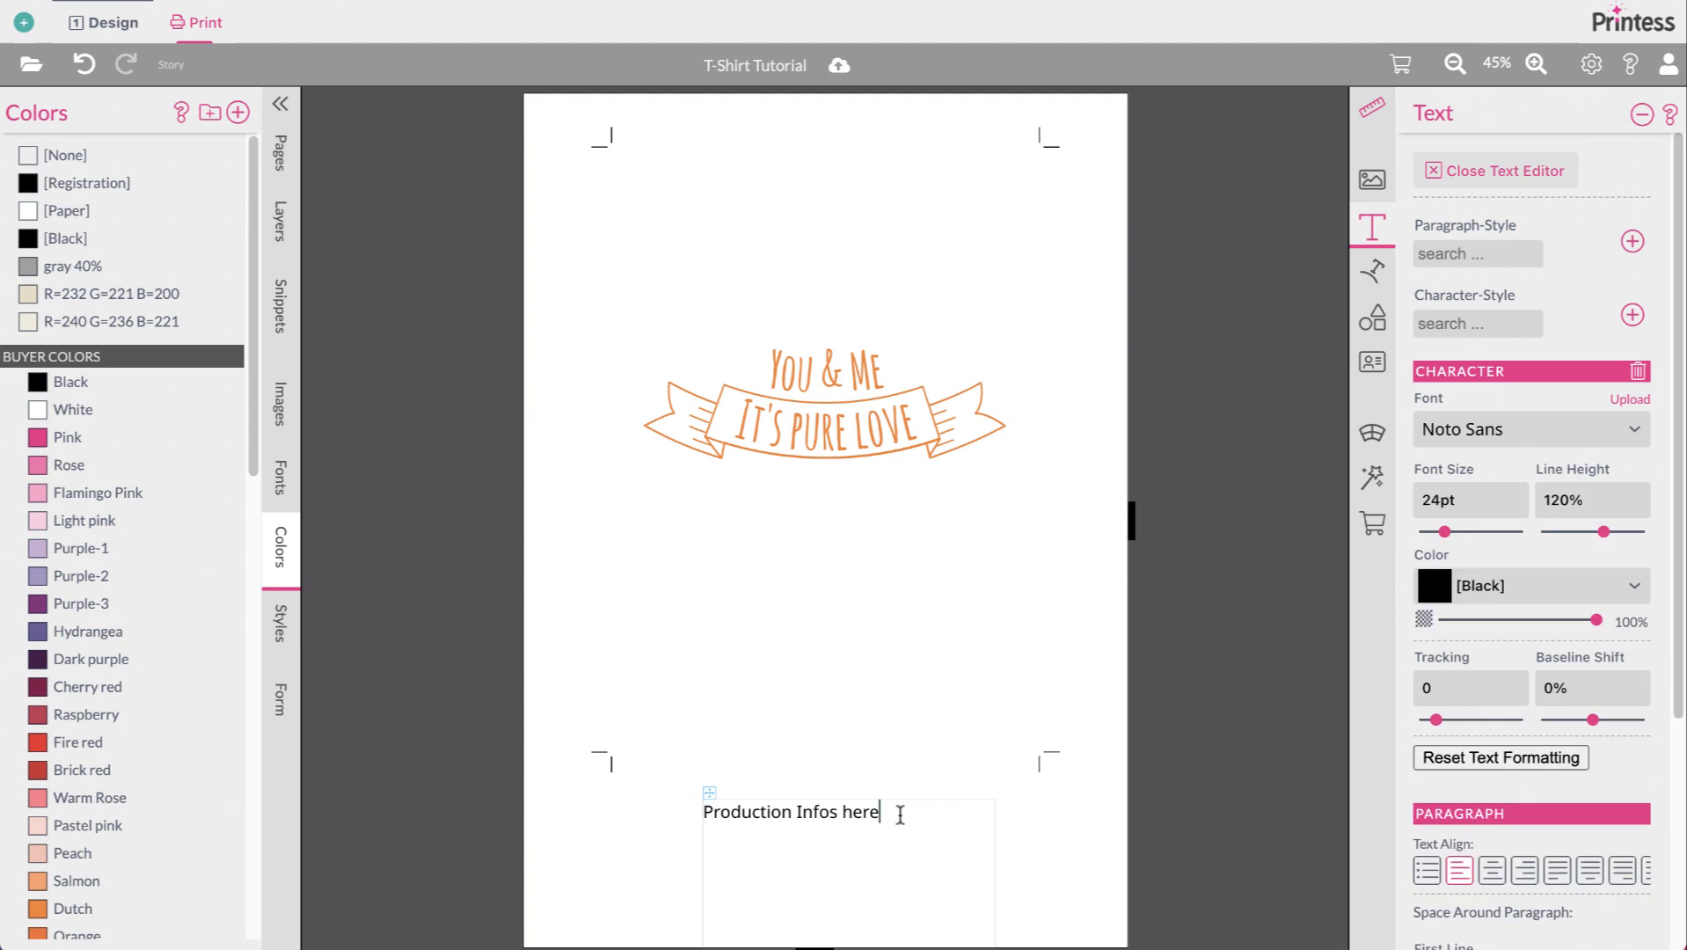
key("ctrl+a")
type("Co")
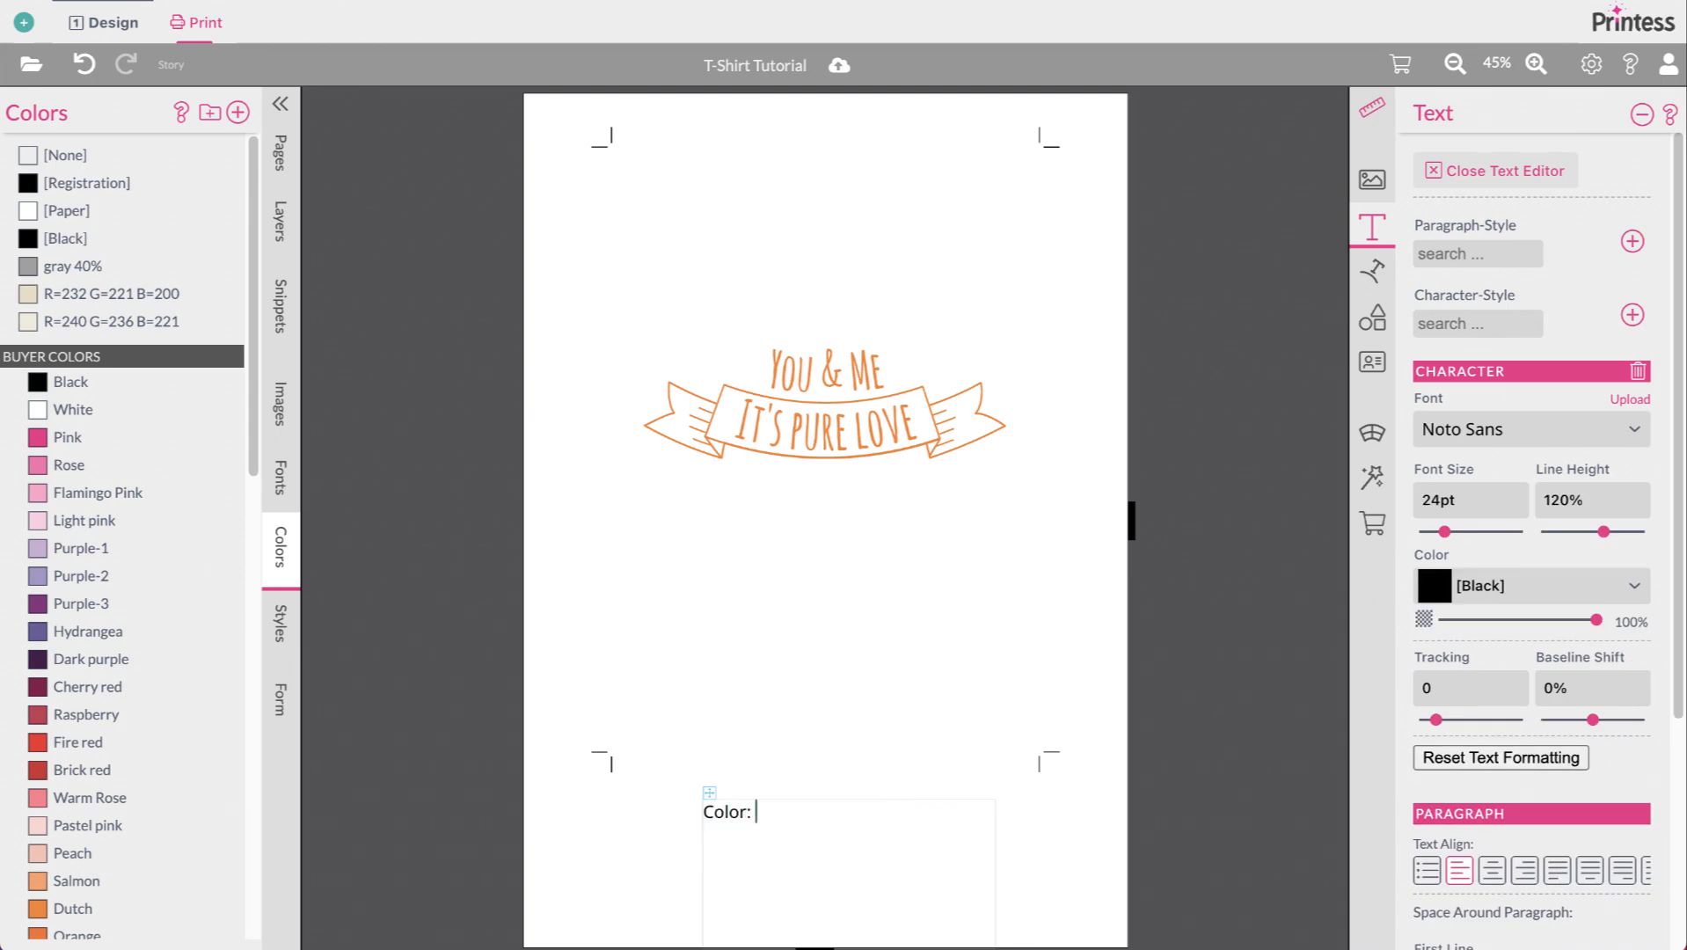
type("lor: $")
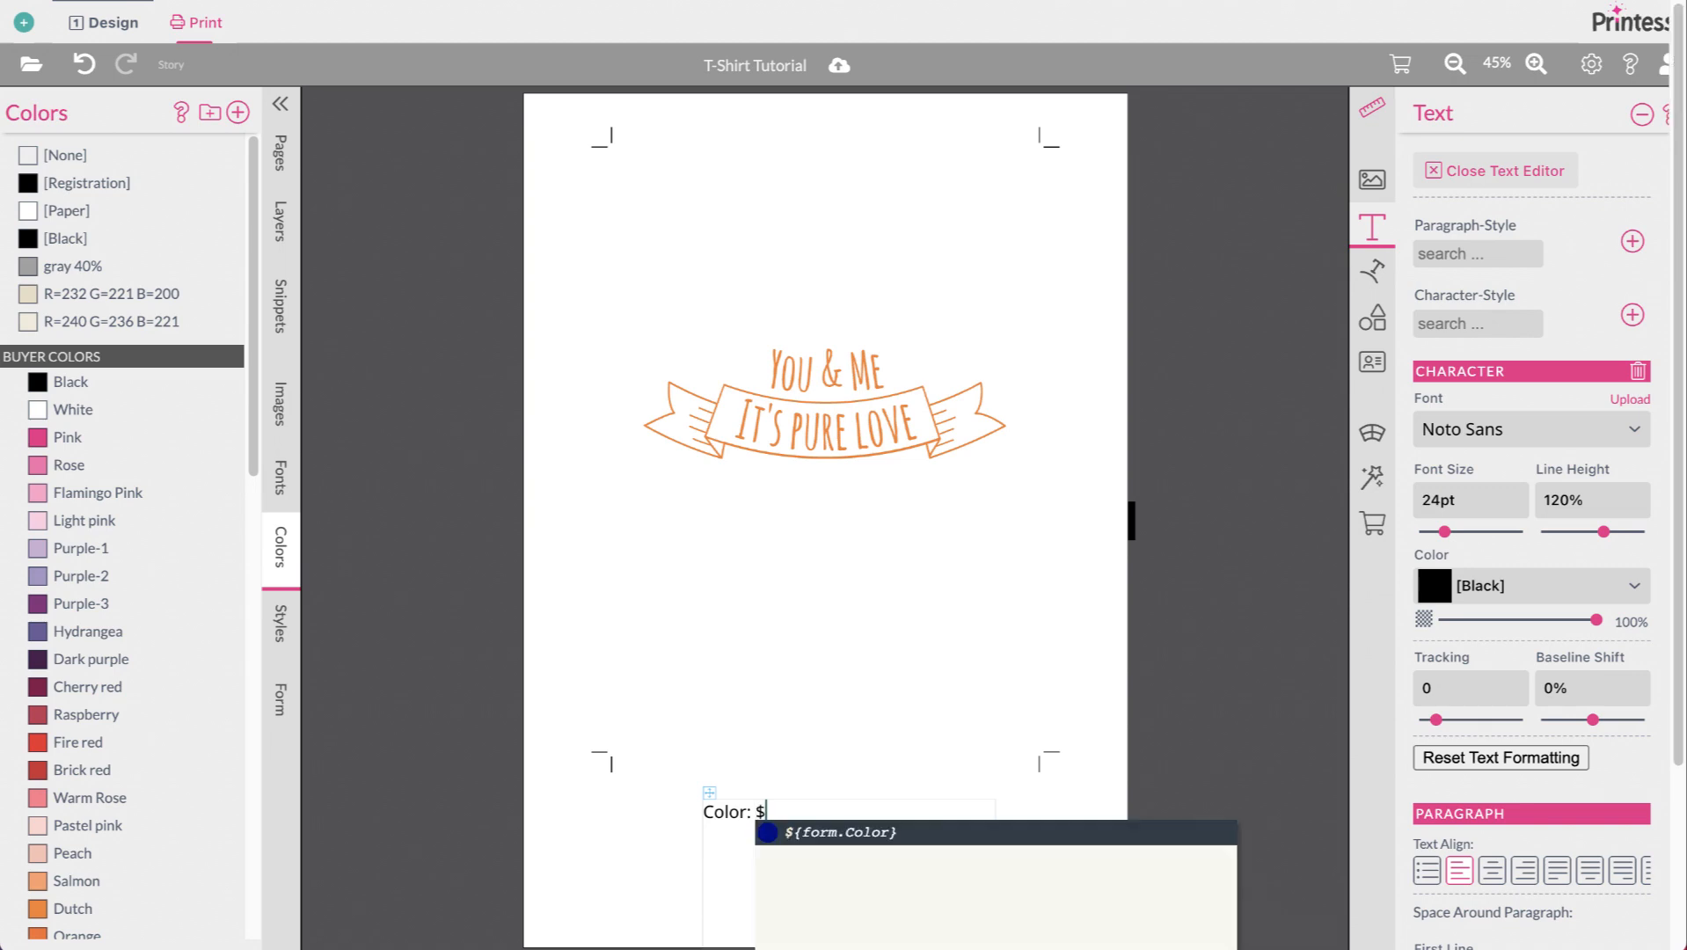
key("Return")
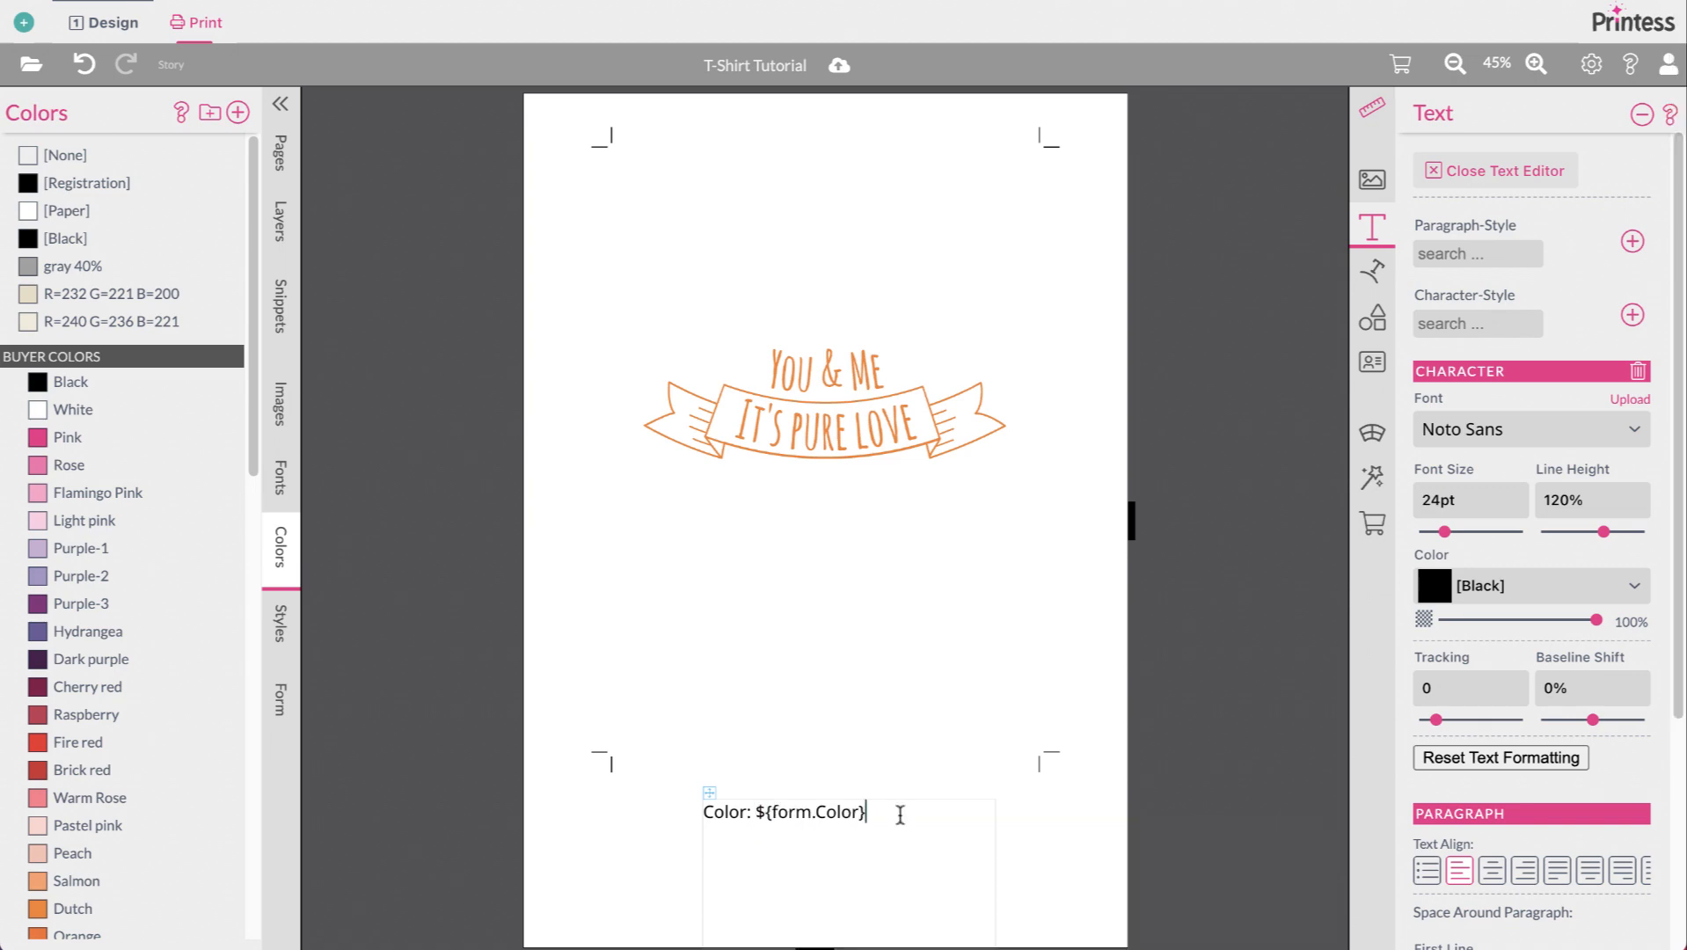
left_click(1097, 892)
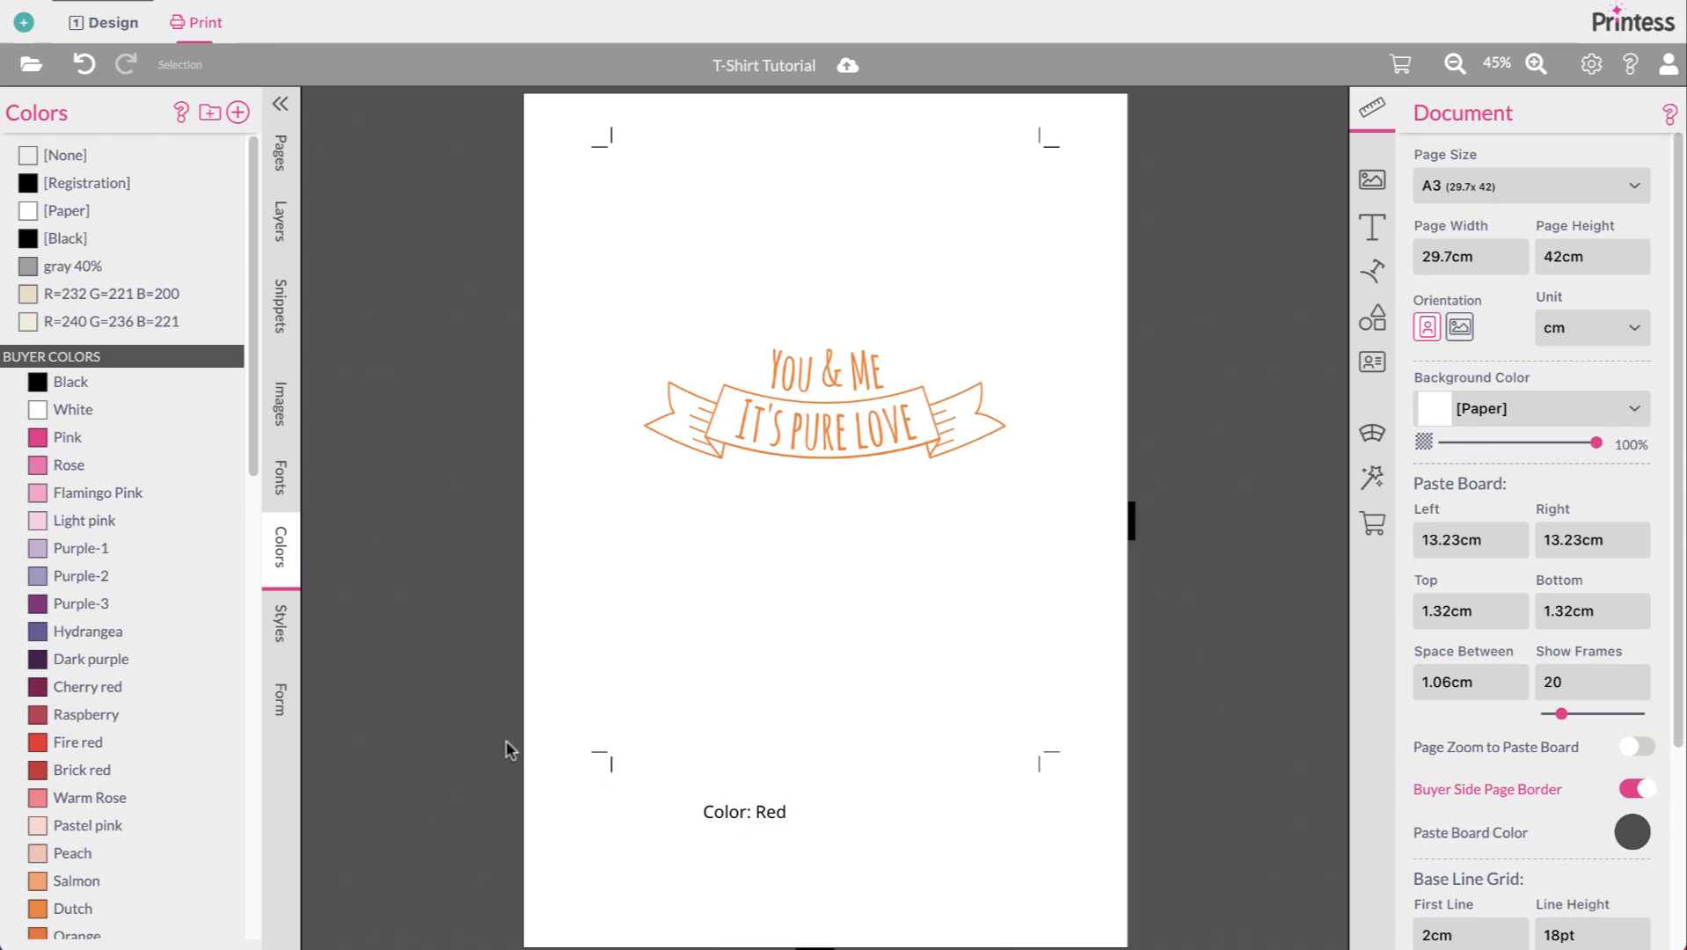
Step: Add a template form field named Size
left_click(280, 699)
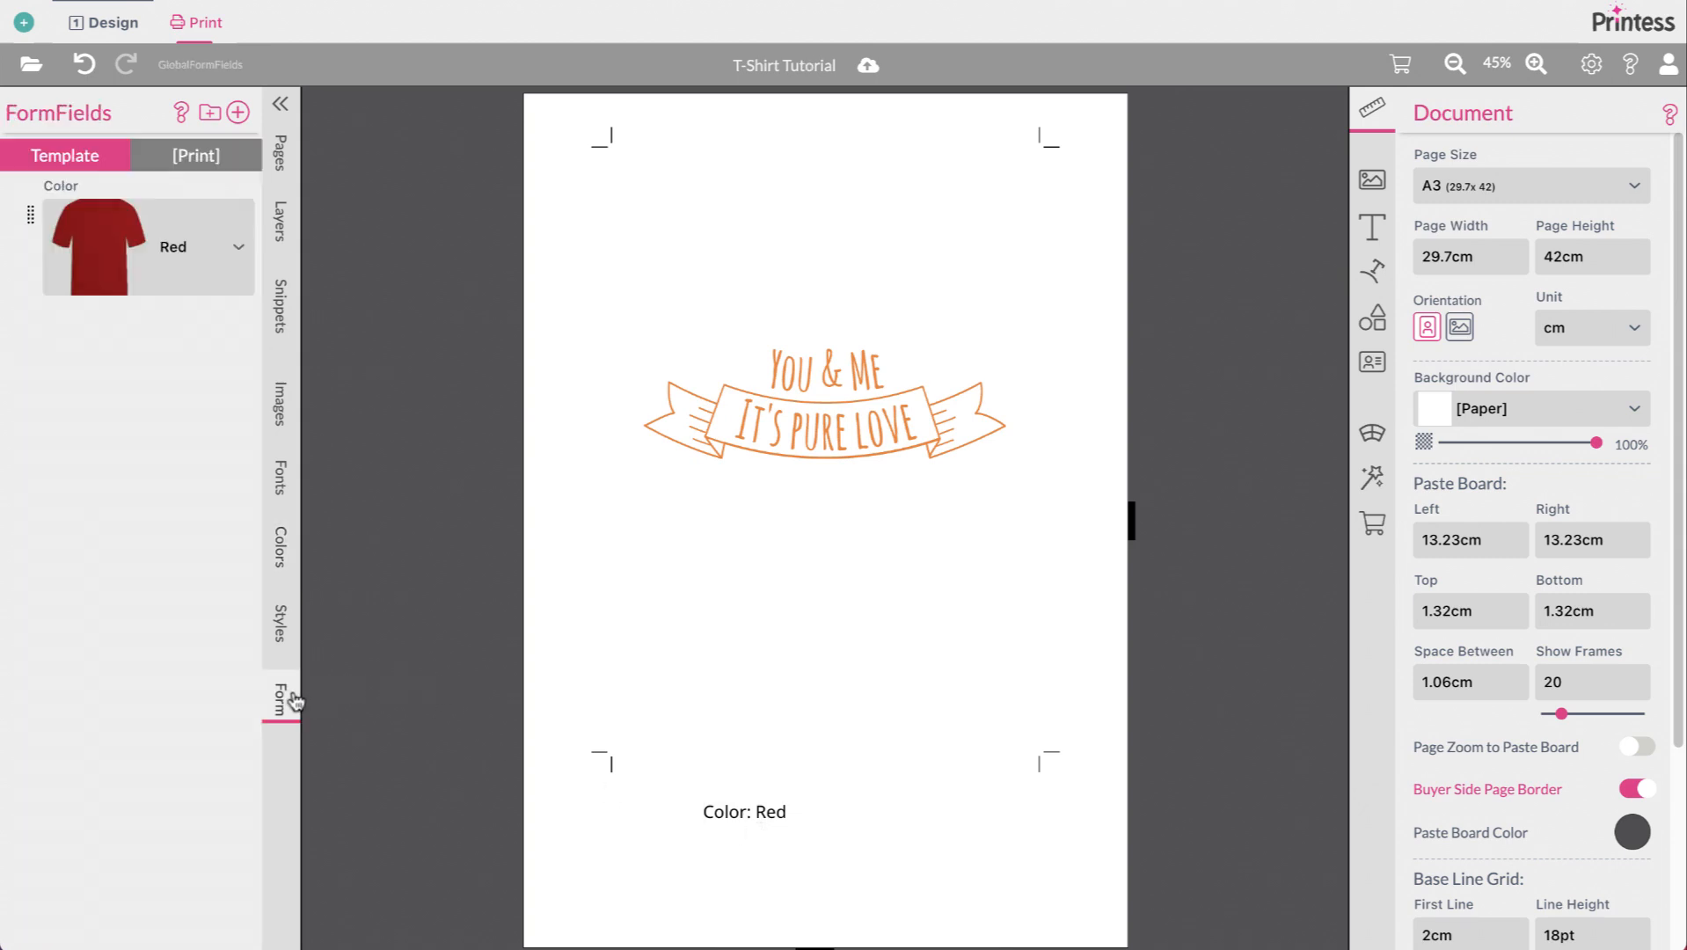
left_click(237, 113)
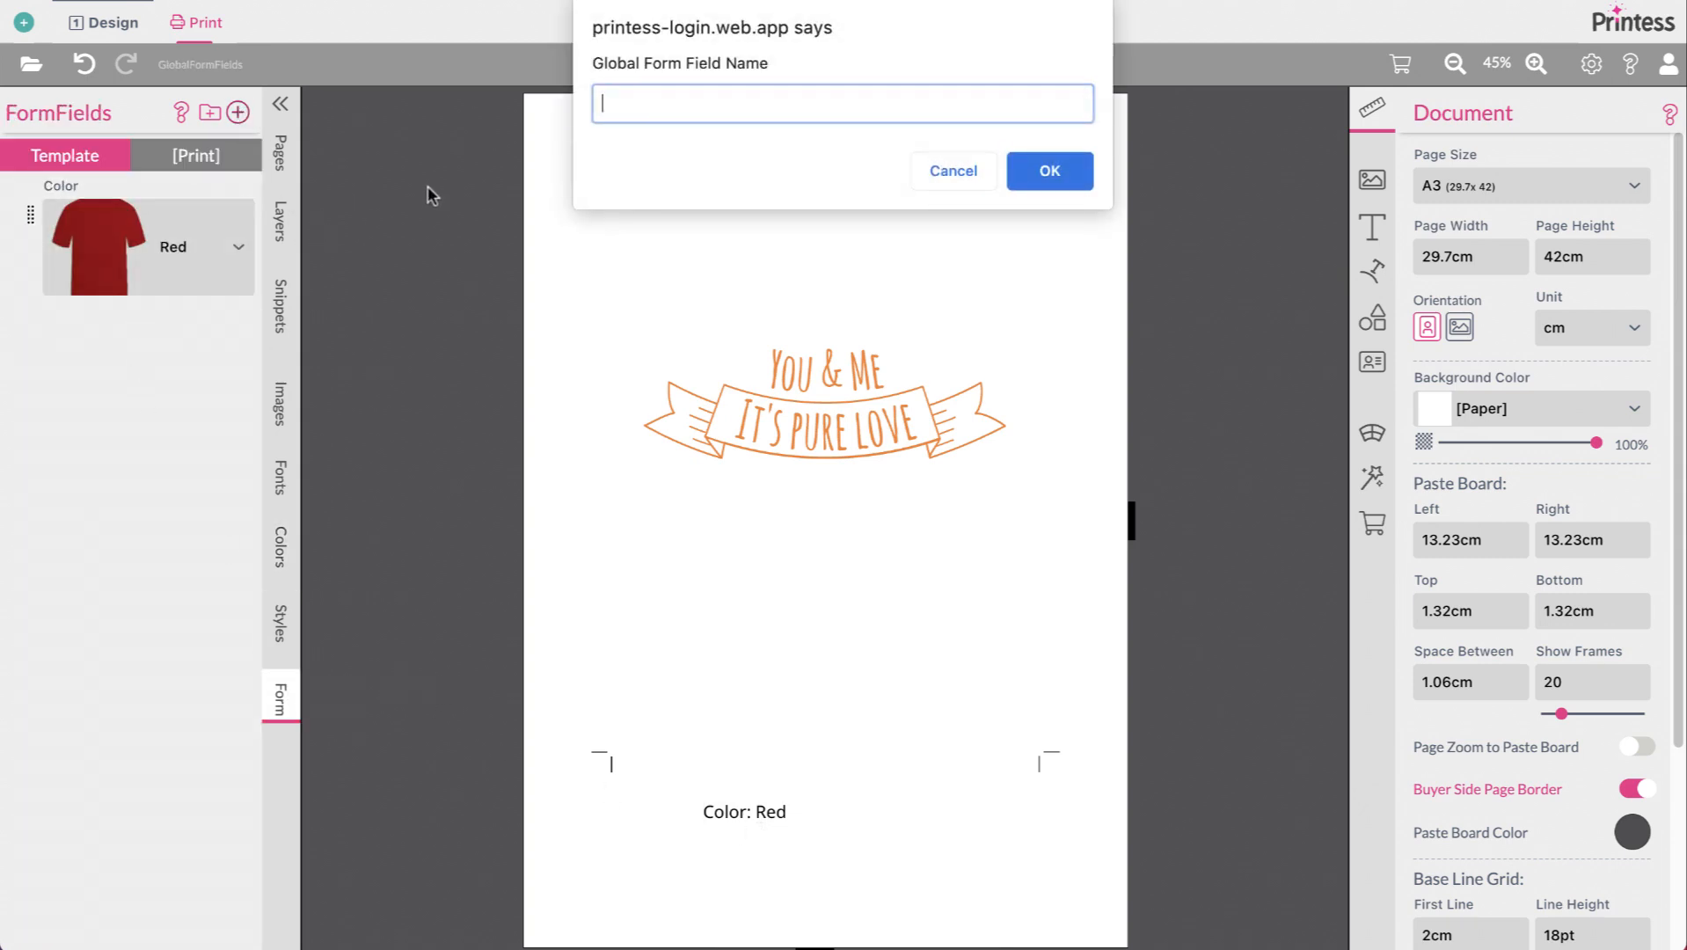
type("Size")
key("Return")
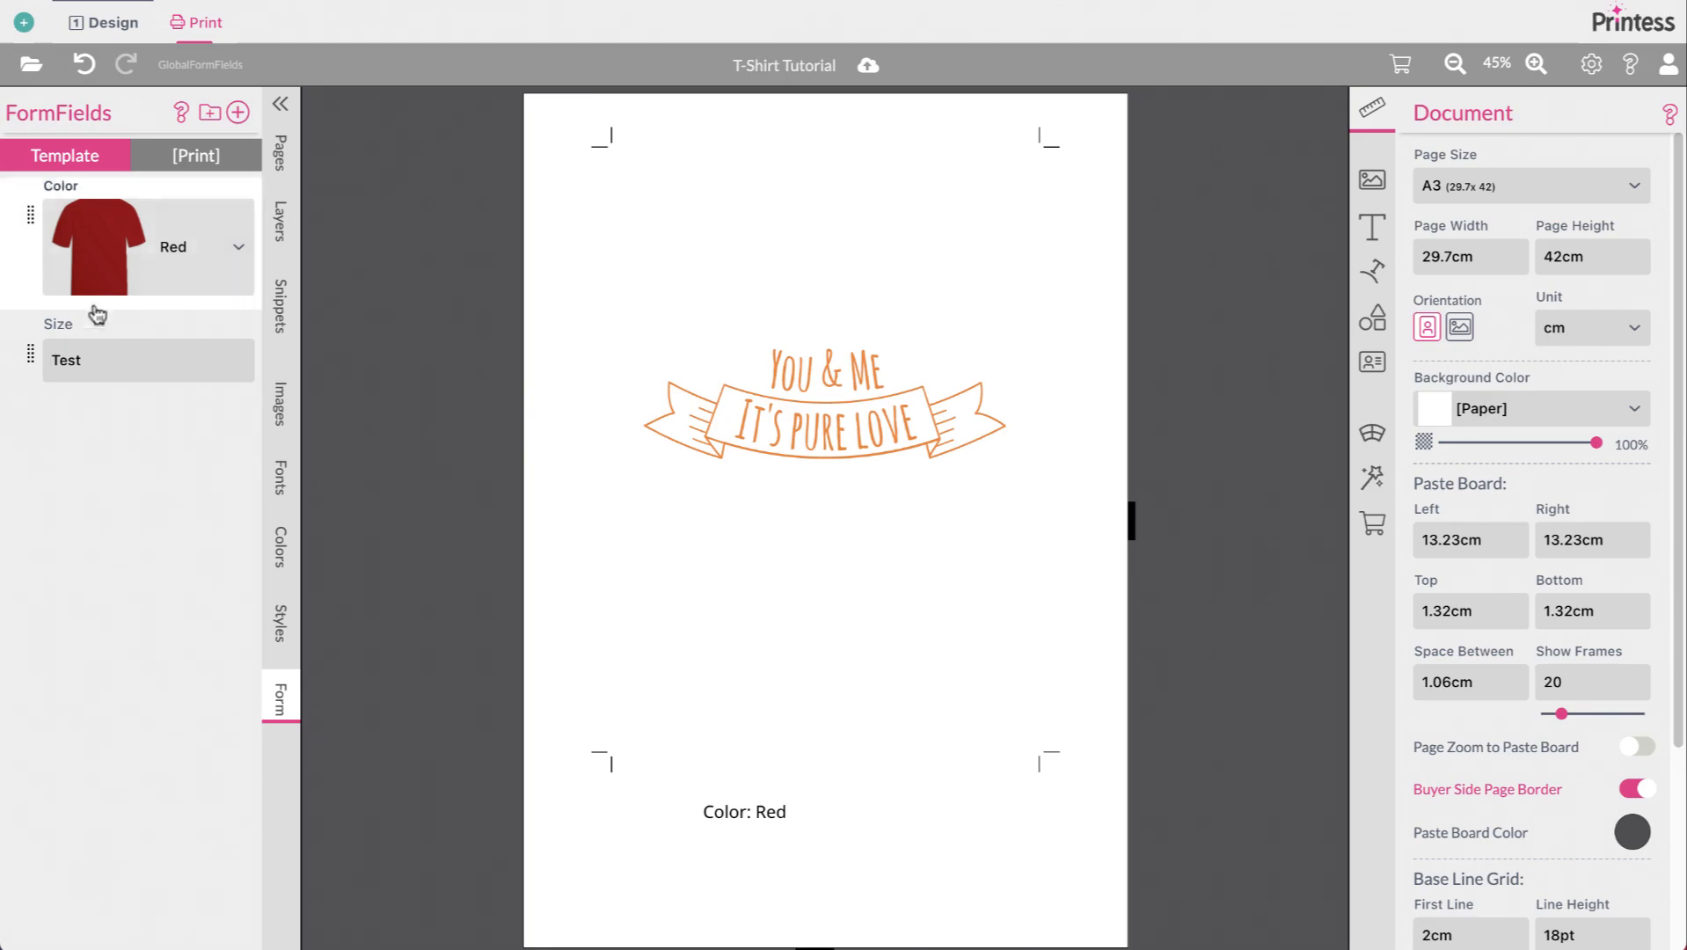
Step: Open the Size form field's settings and change its user interface to select-list
left_click(19, 372)
left_click(79, 374)
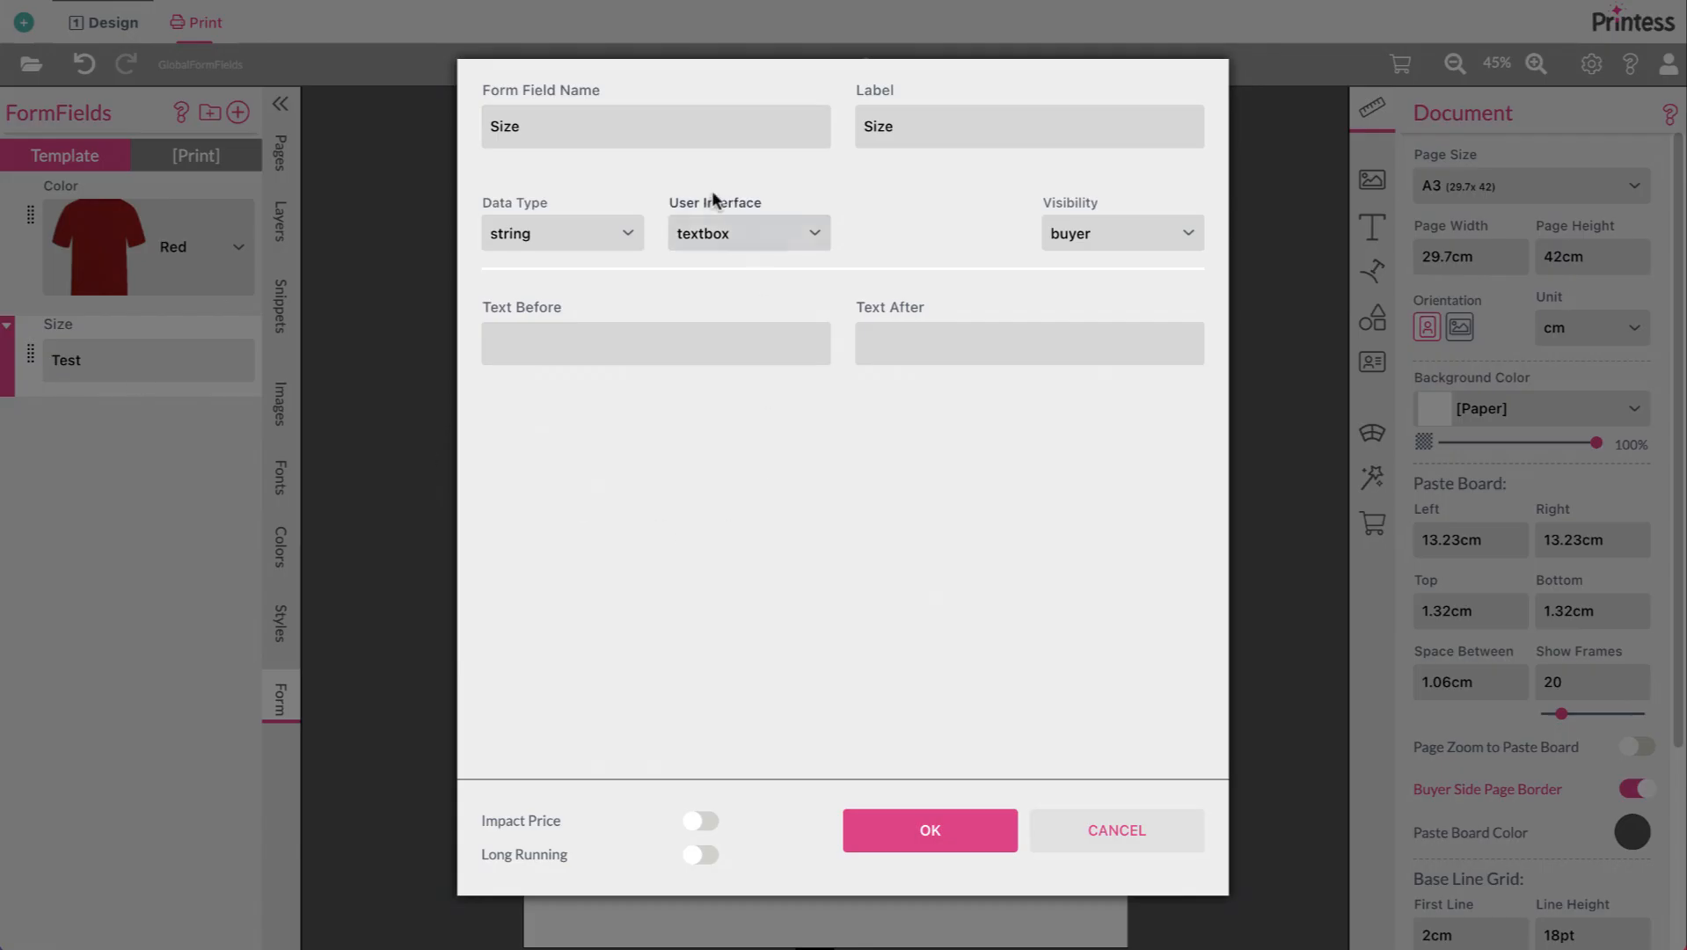
left_click(785, 230)
left_click(782, 325)
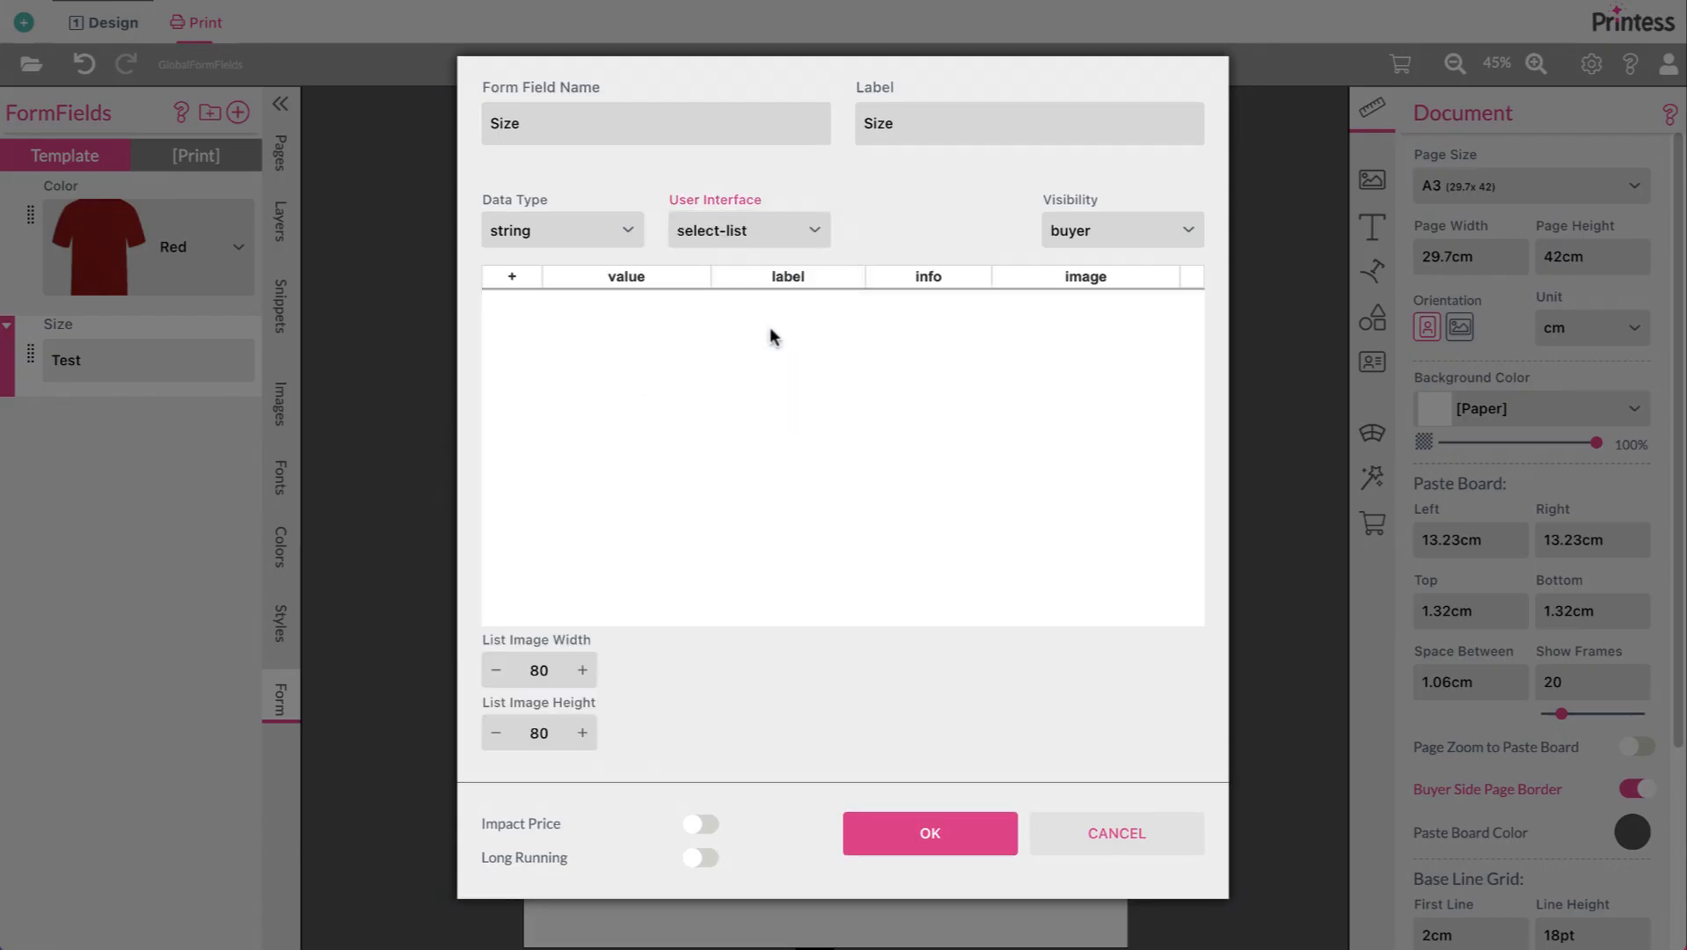
Step: Add the values s, m, l and xl to the Size select list and accept the settings
left_click(514, 277)
left_click(552, 306)
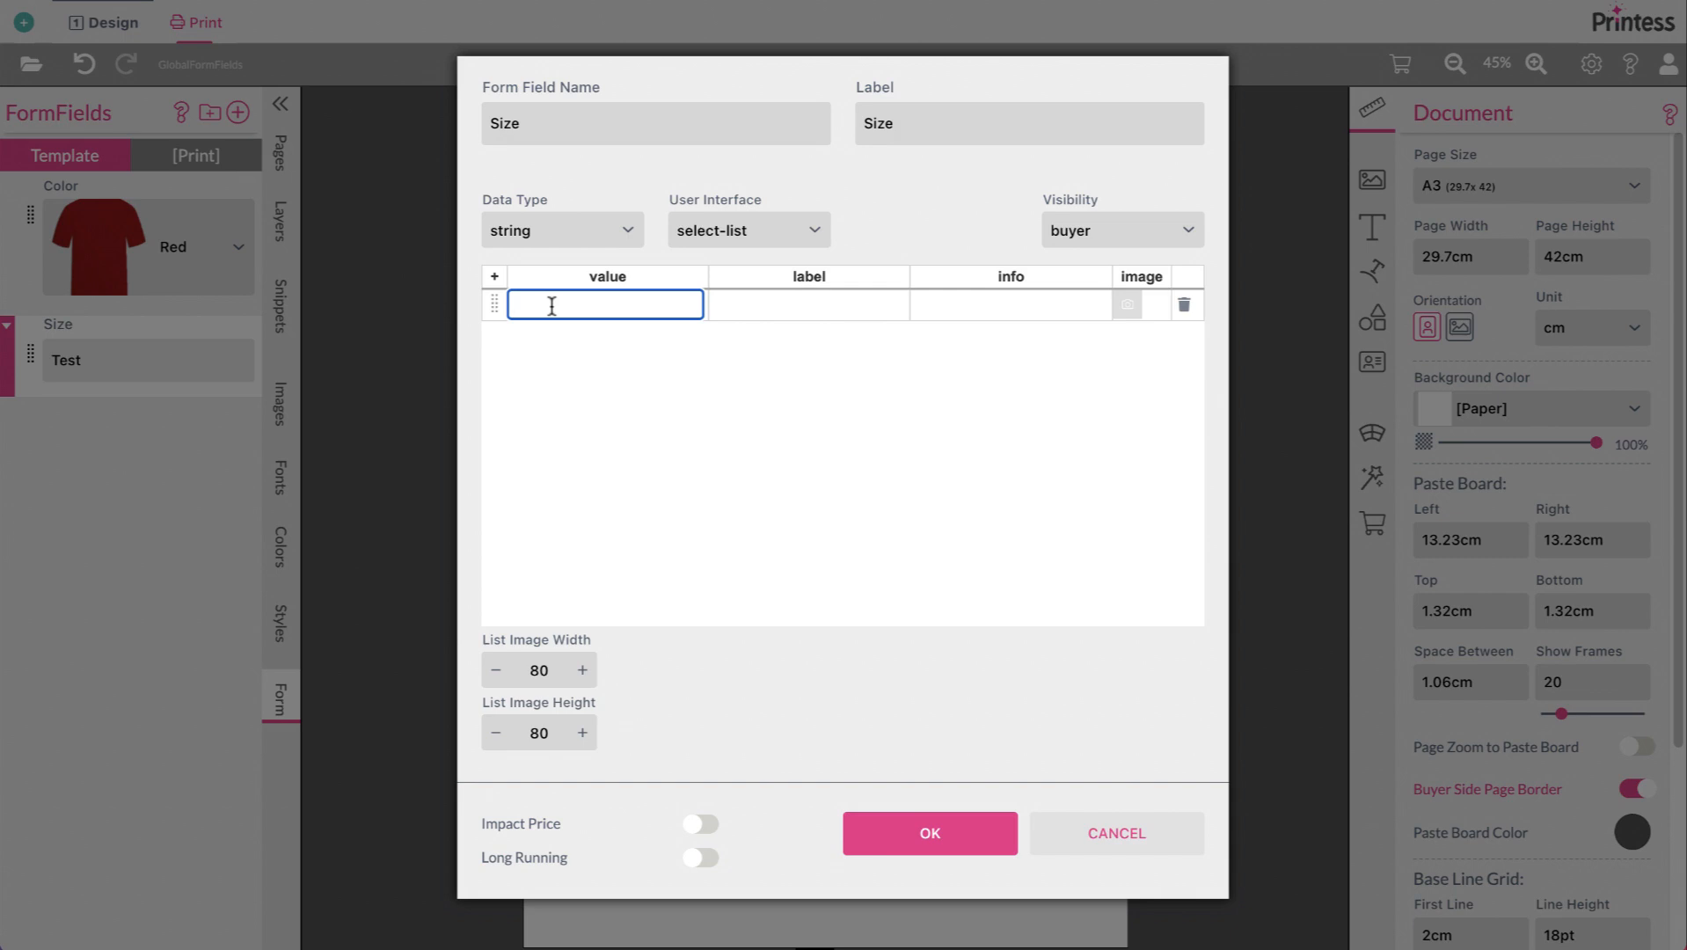
left_click(495, 276)
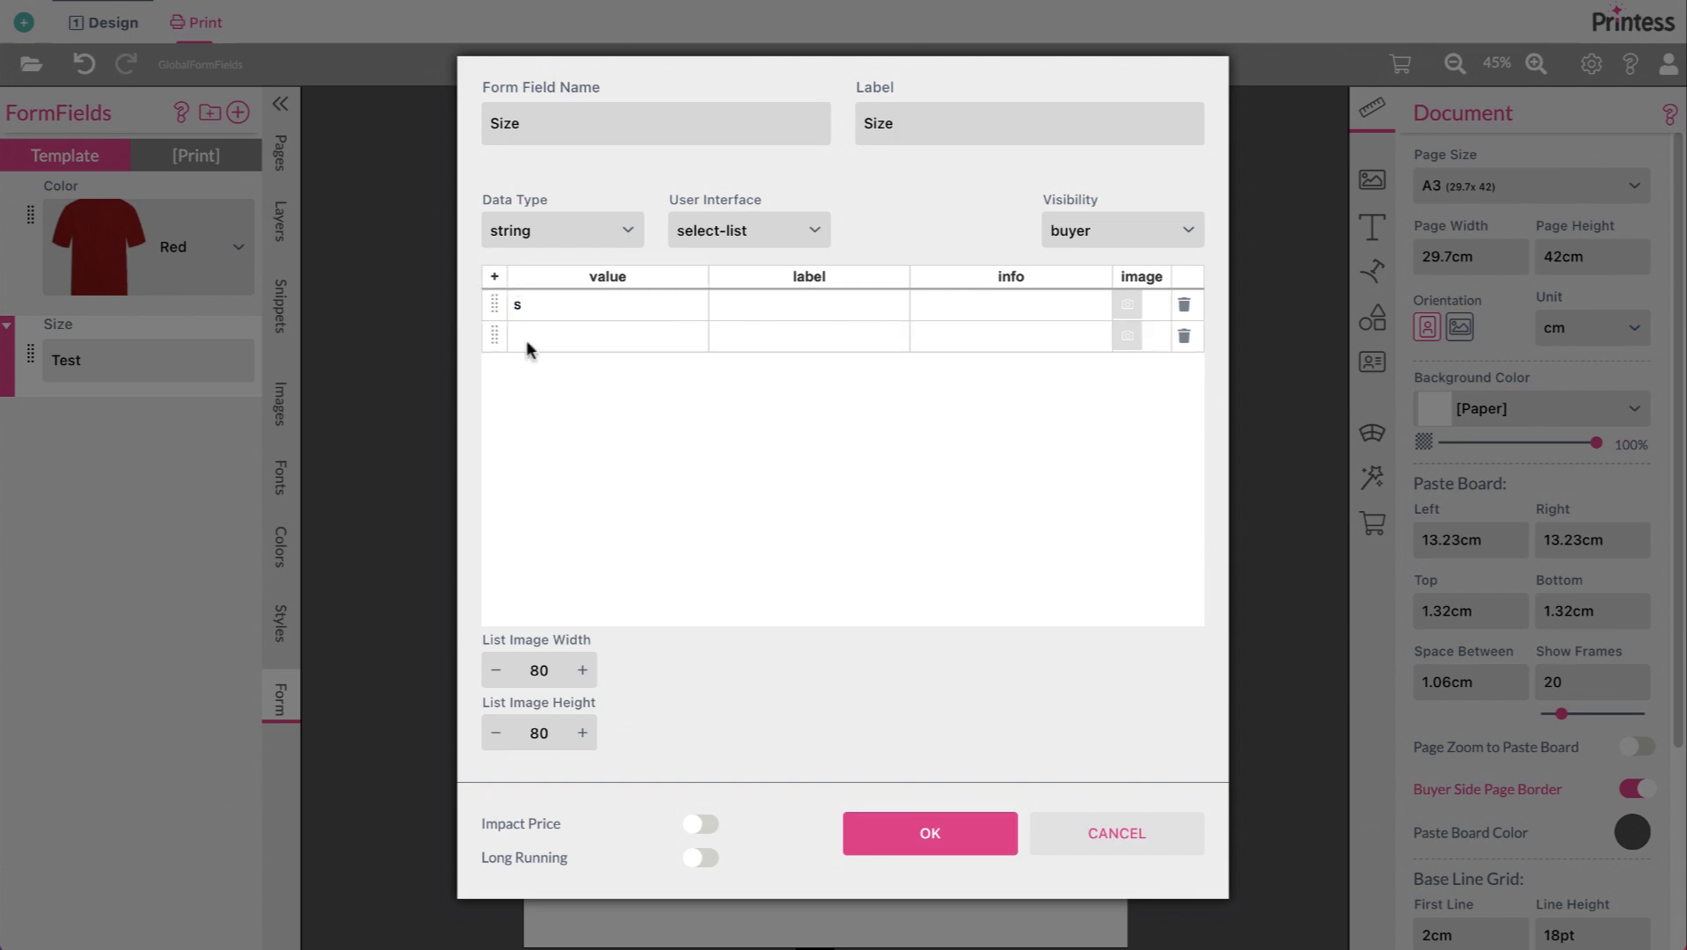
left_click(552, 325)
type("m")
key("Return")
type("l")
key("Return")
type("xl")
left_click(536, 469)
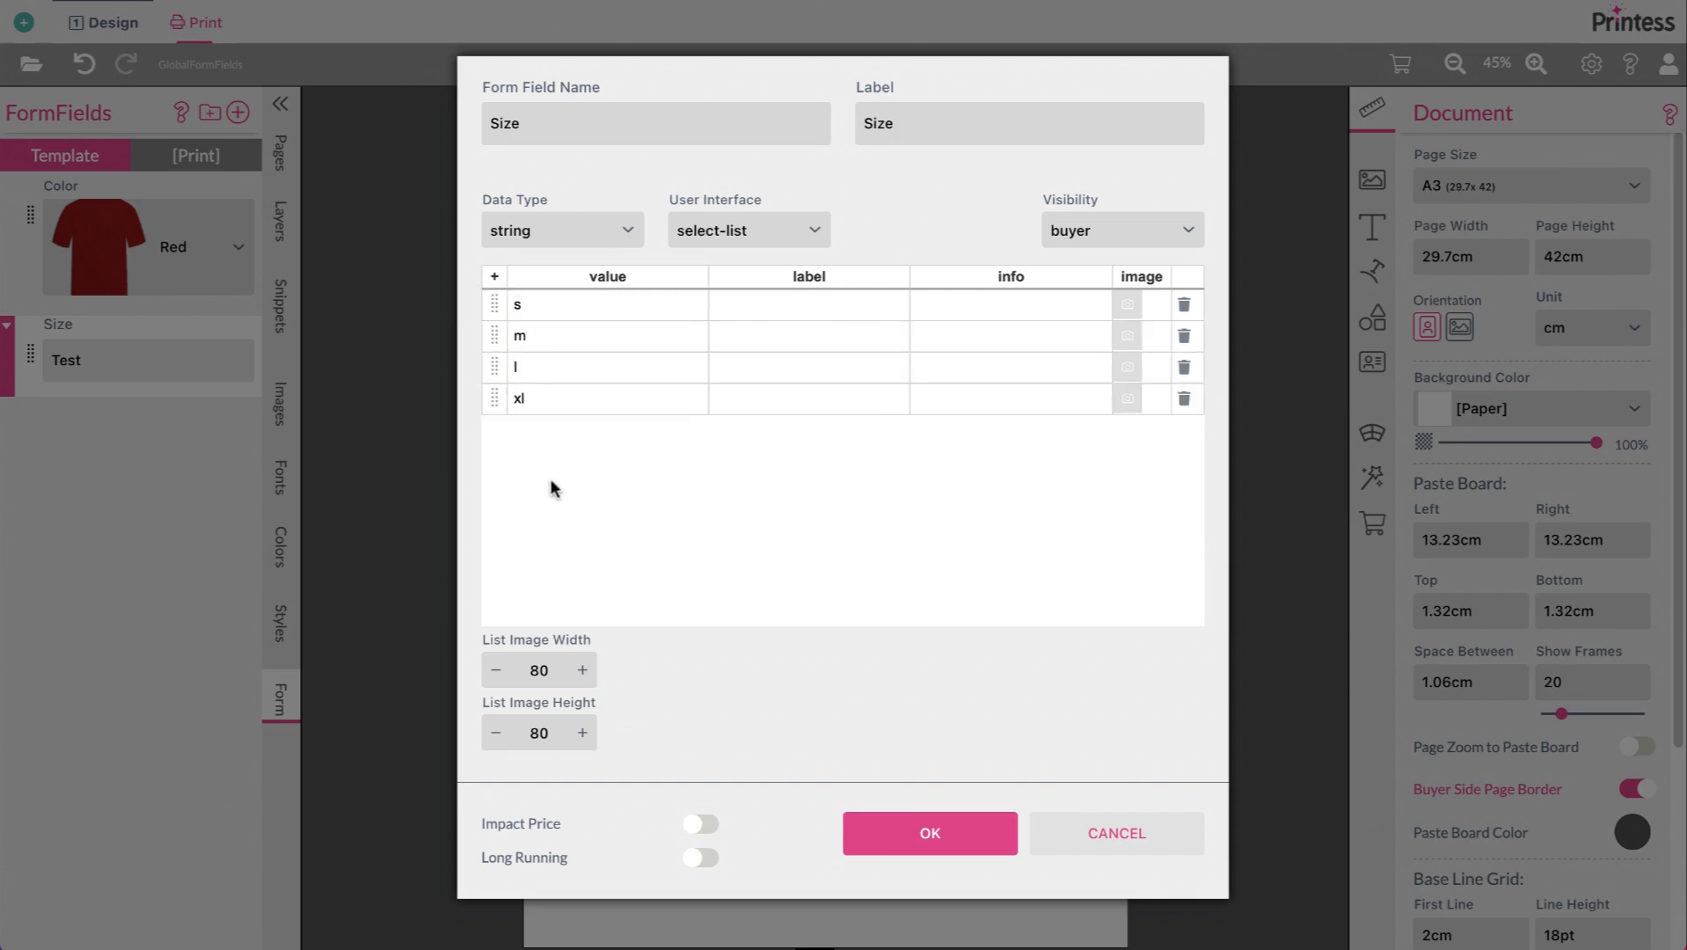
left_click(936, 820)
Step: In the production info text frame, add a second line reading "Size: ${form.Size}" below the Color line
left_click(817, 846)
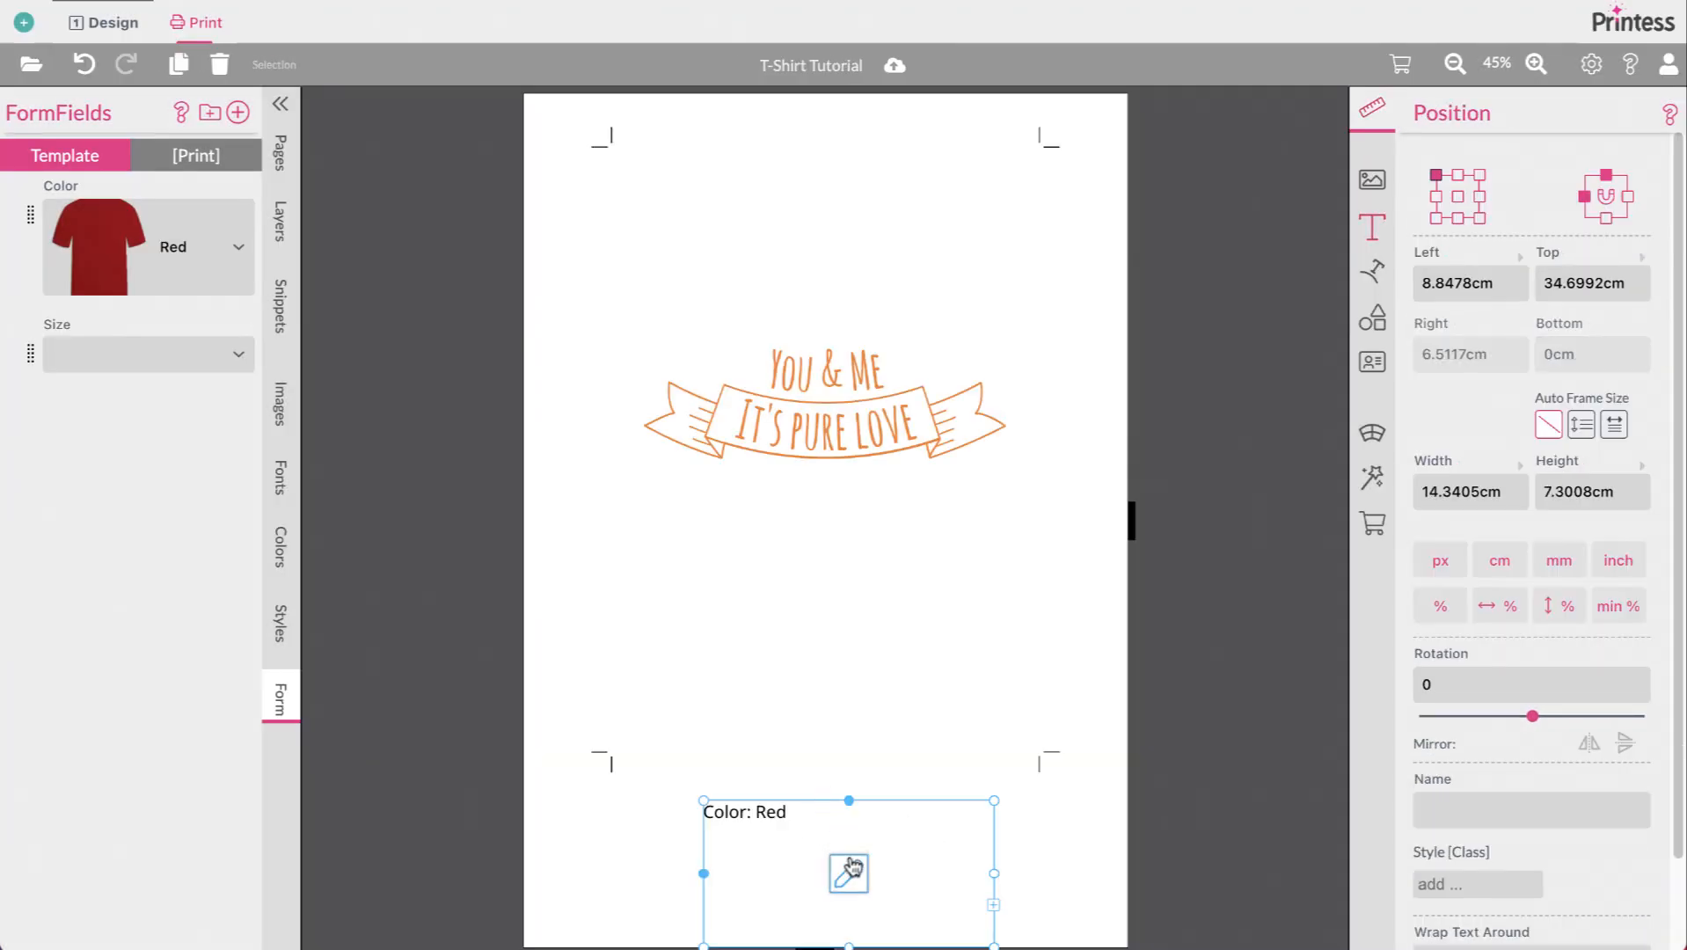
left_click(849, 822)
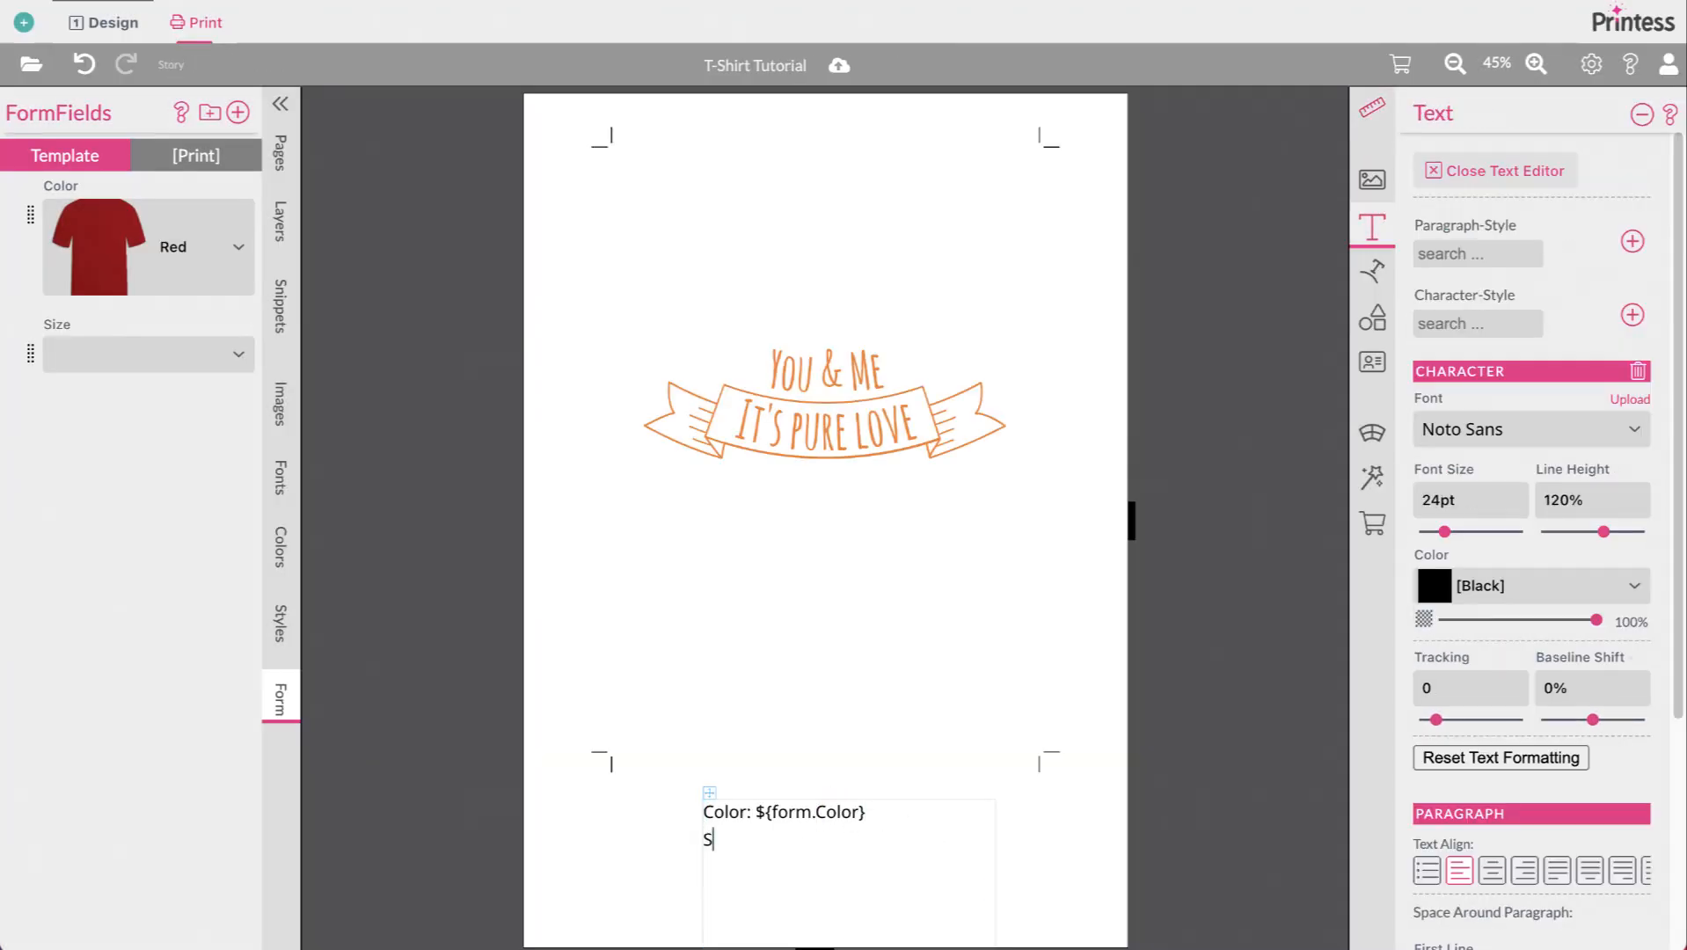
type("Size: $")
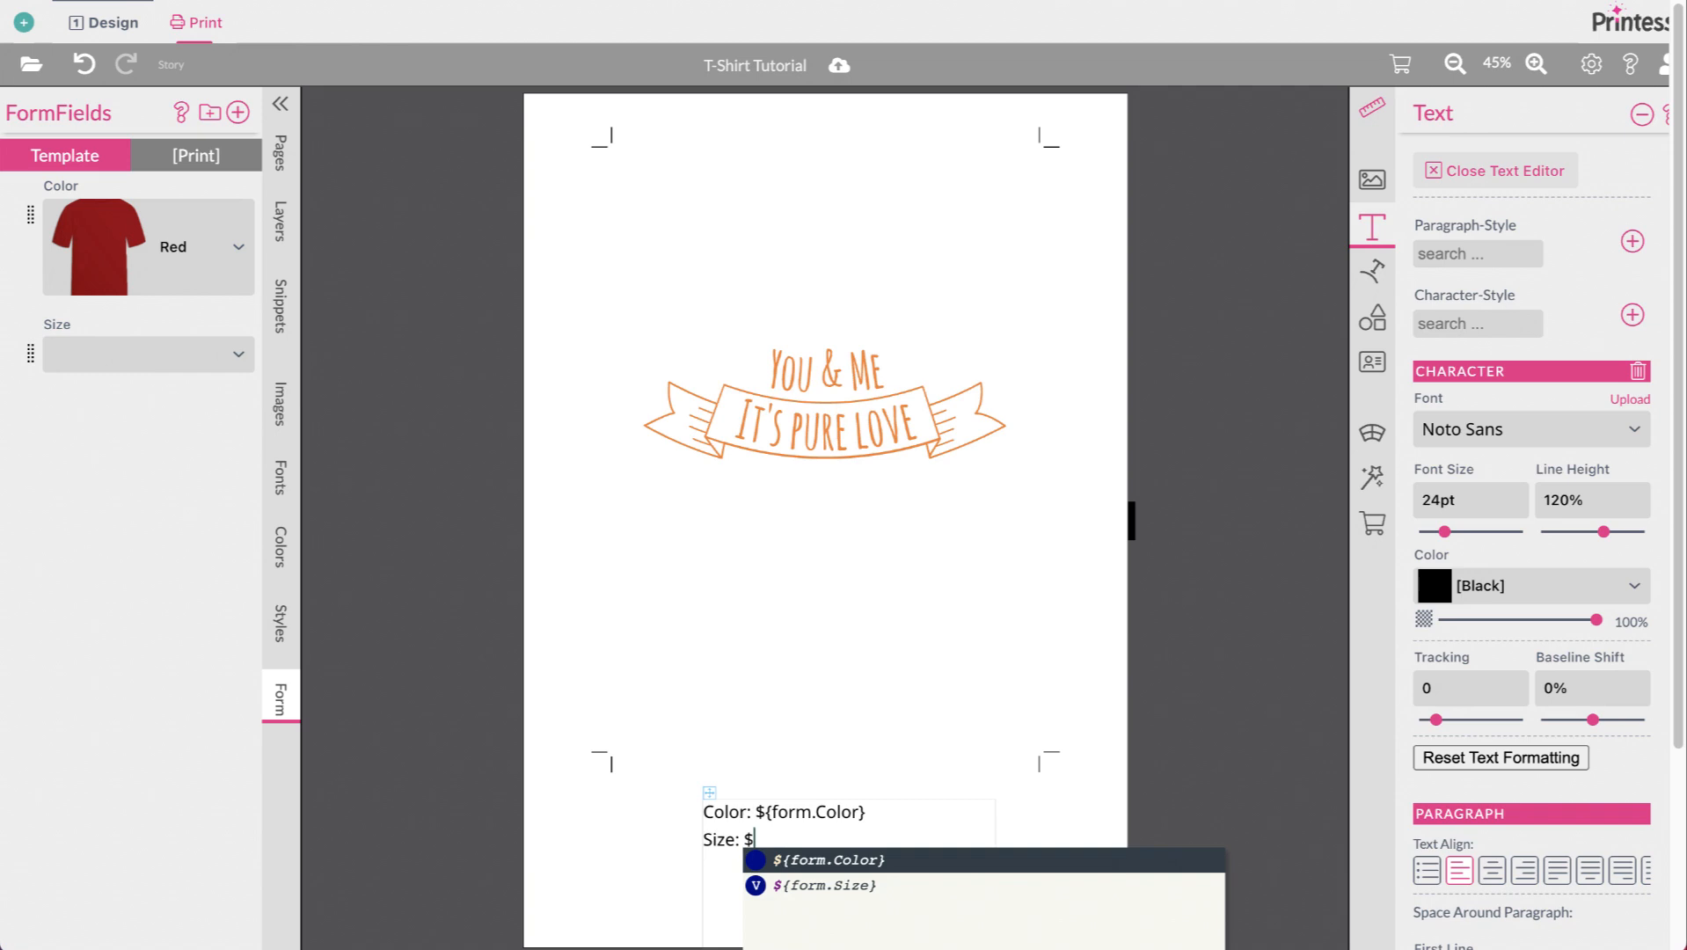
key("Down")
key("Return")
left_click(1048, 832)
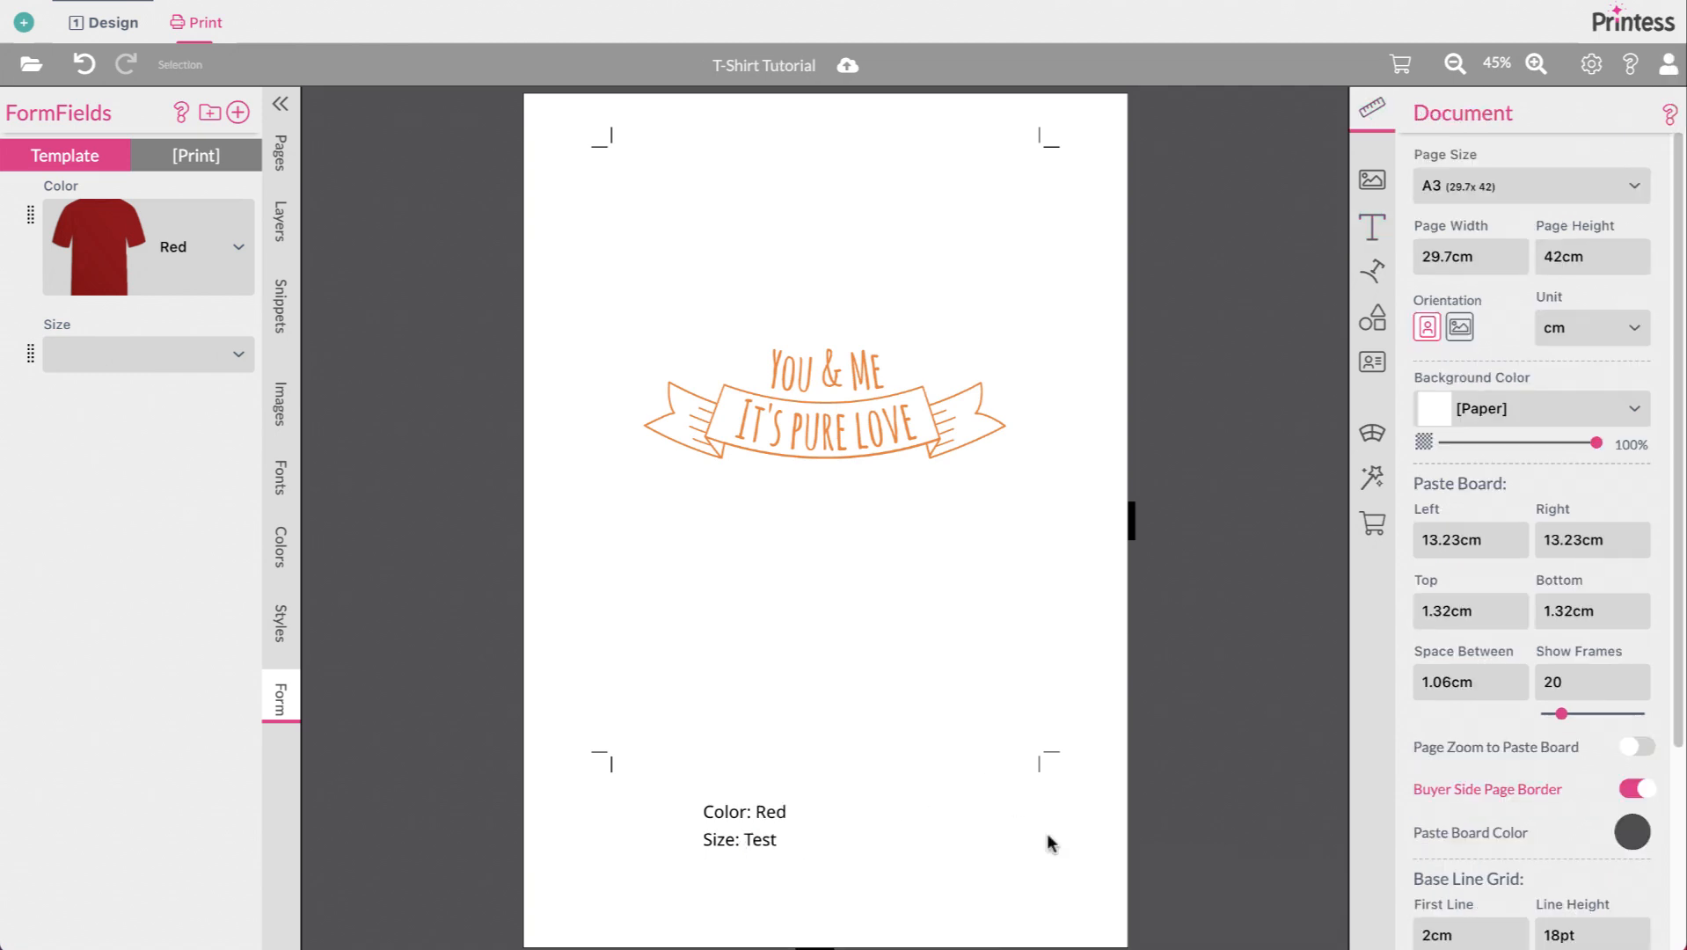
Step: Choose size l on the buyer side of the Design document, and return to the Print document on the admin side
left_click(113, 21)
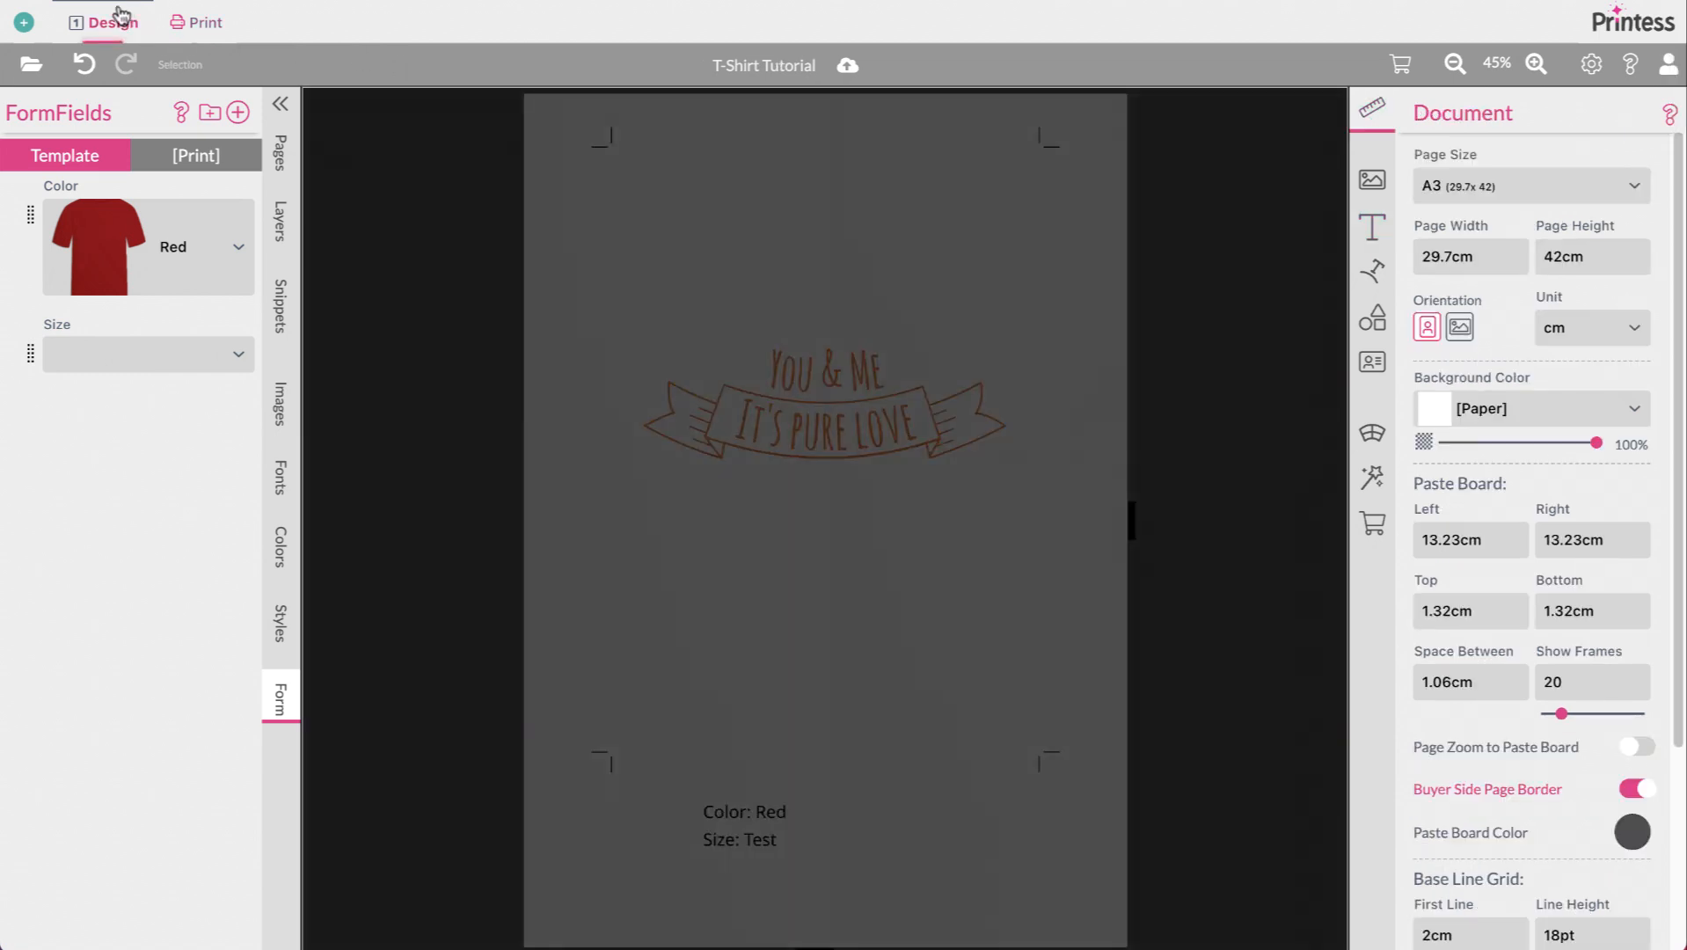
left_click(1406, 57)
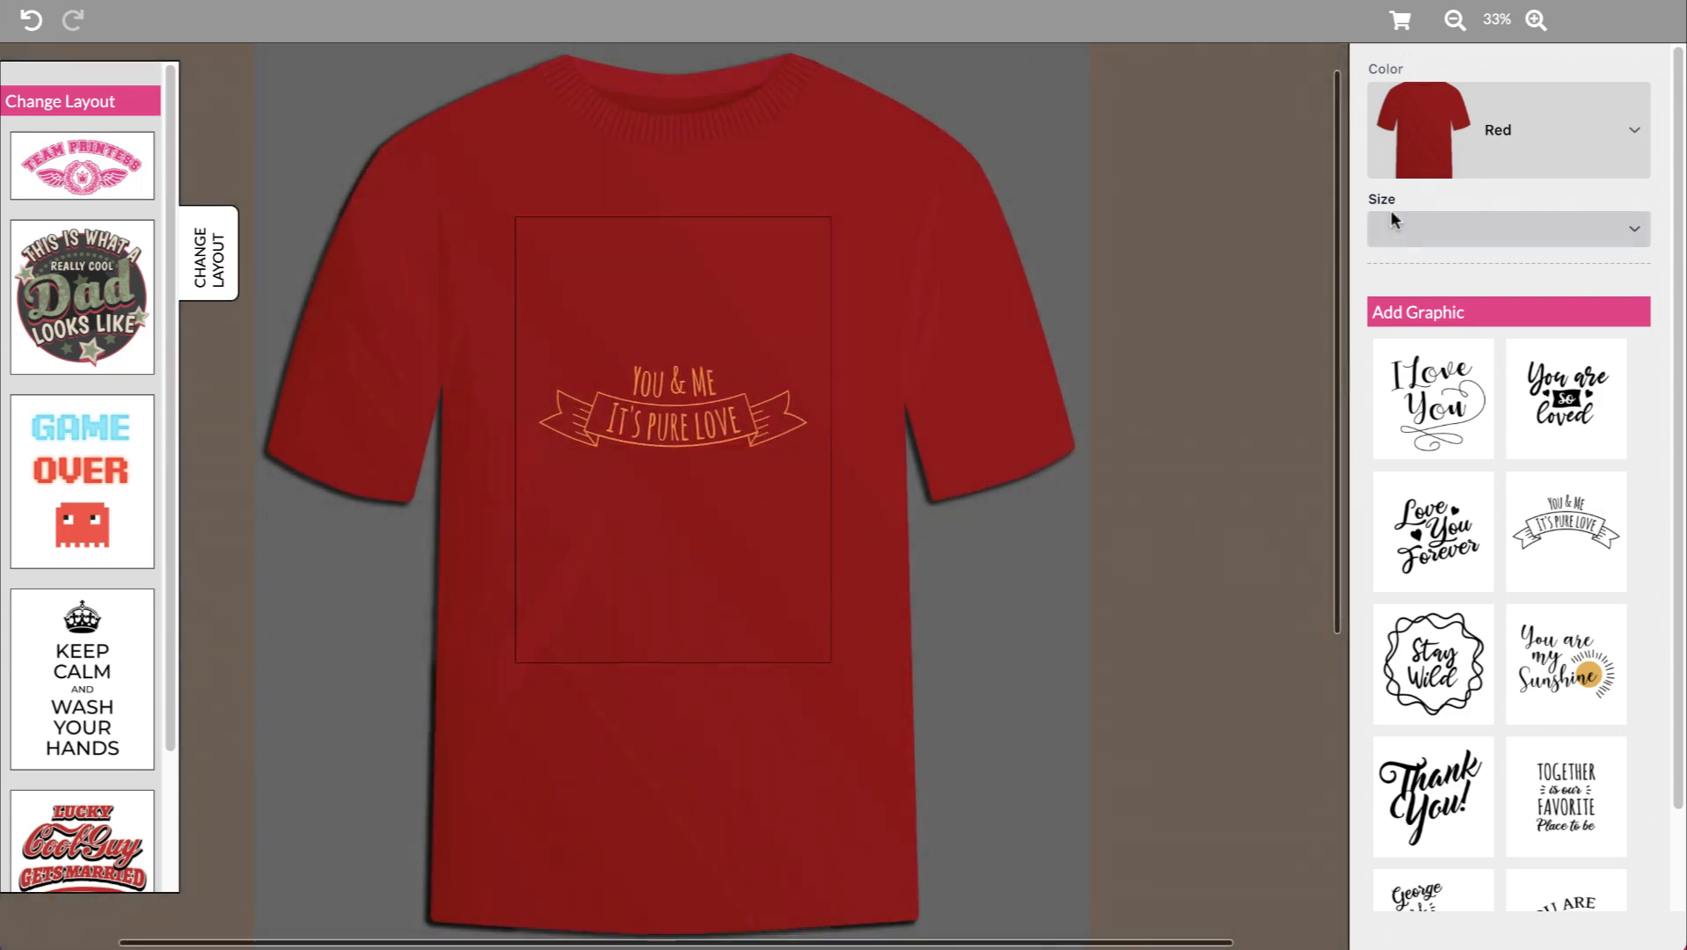
left_click(1390, 214)
left_click(1400, 322)
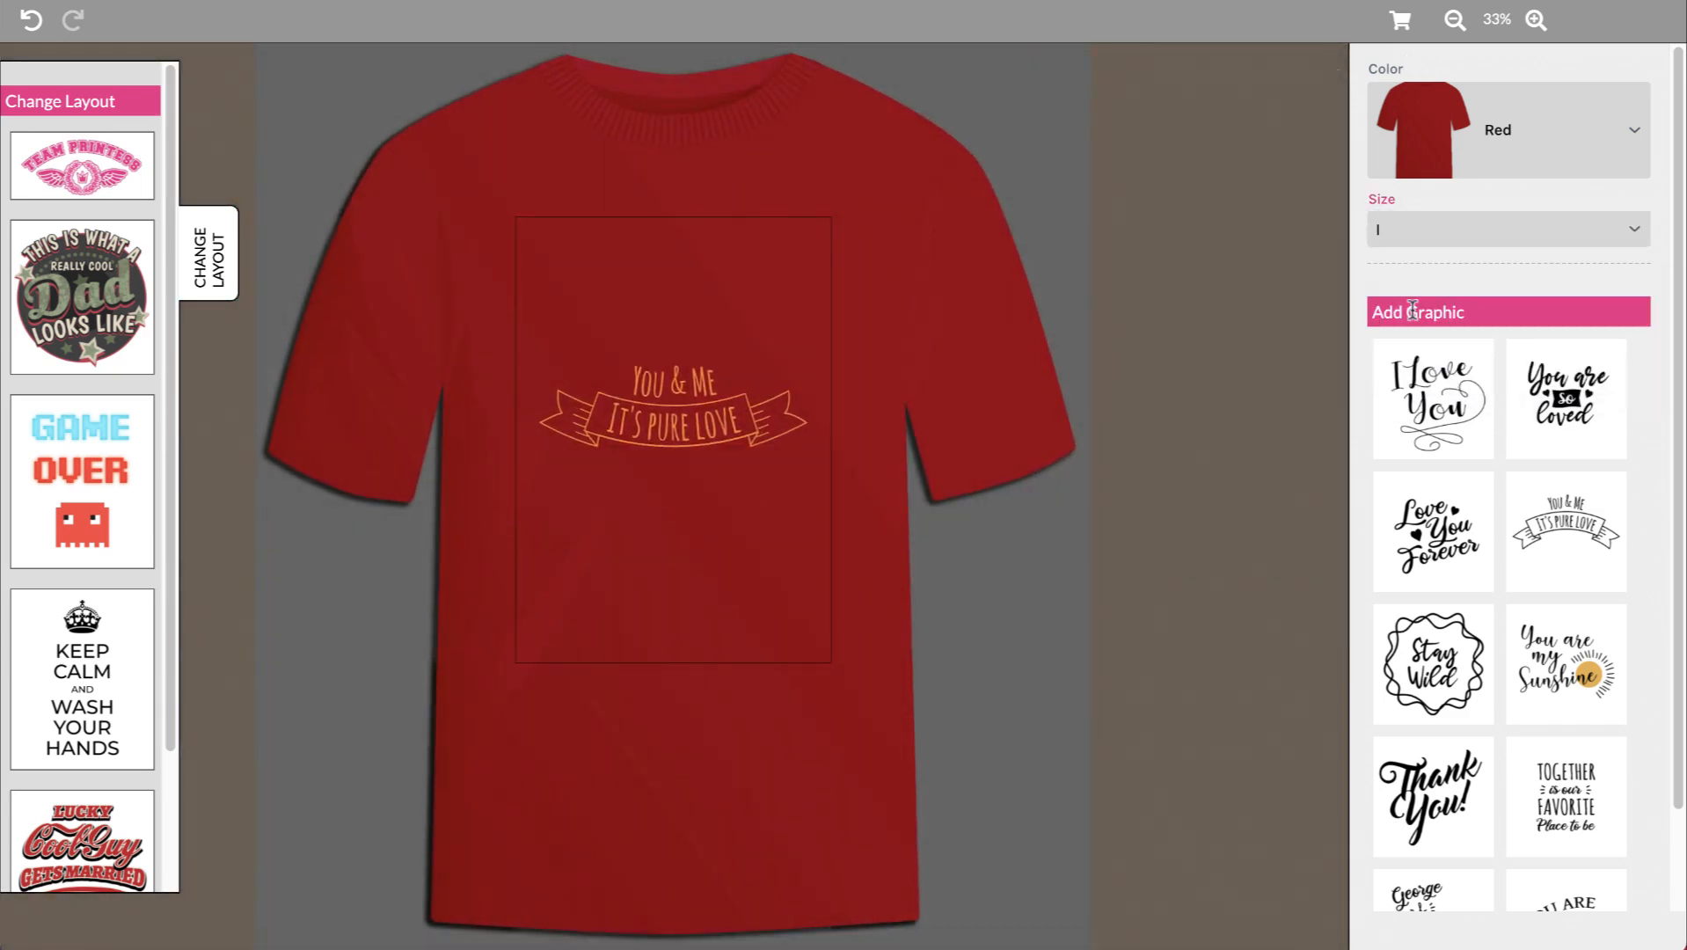
left_click(1404, 22)
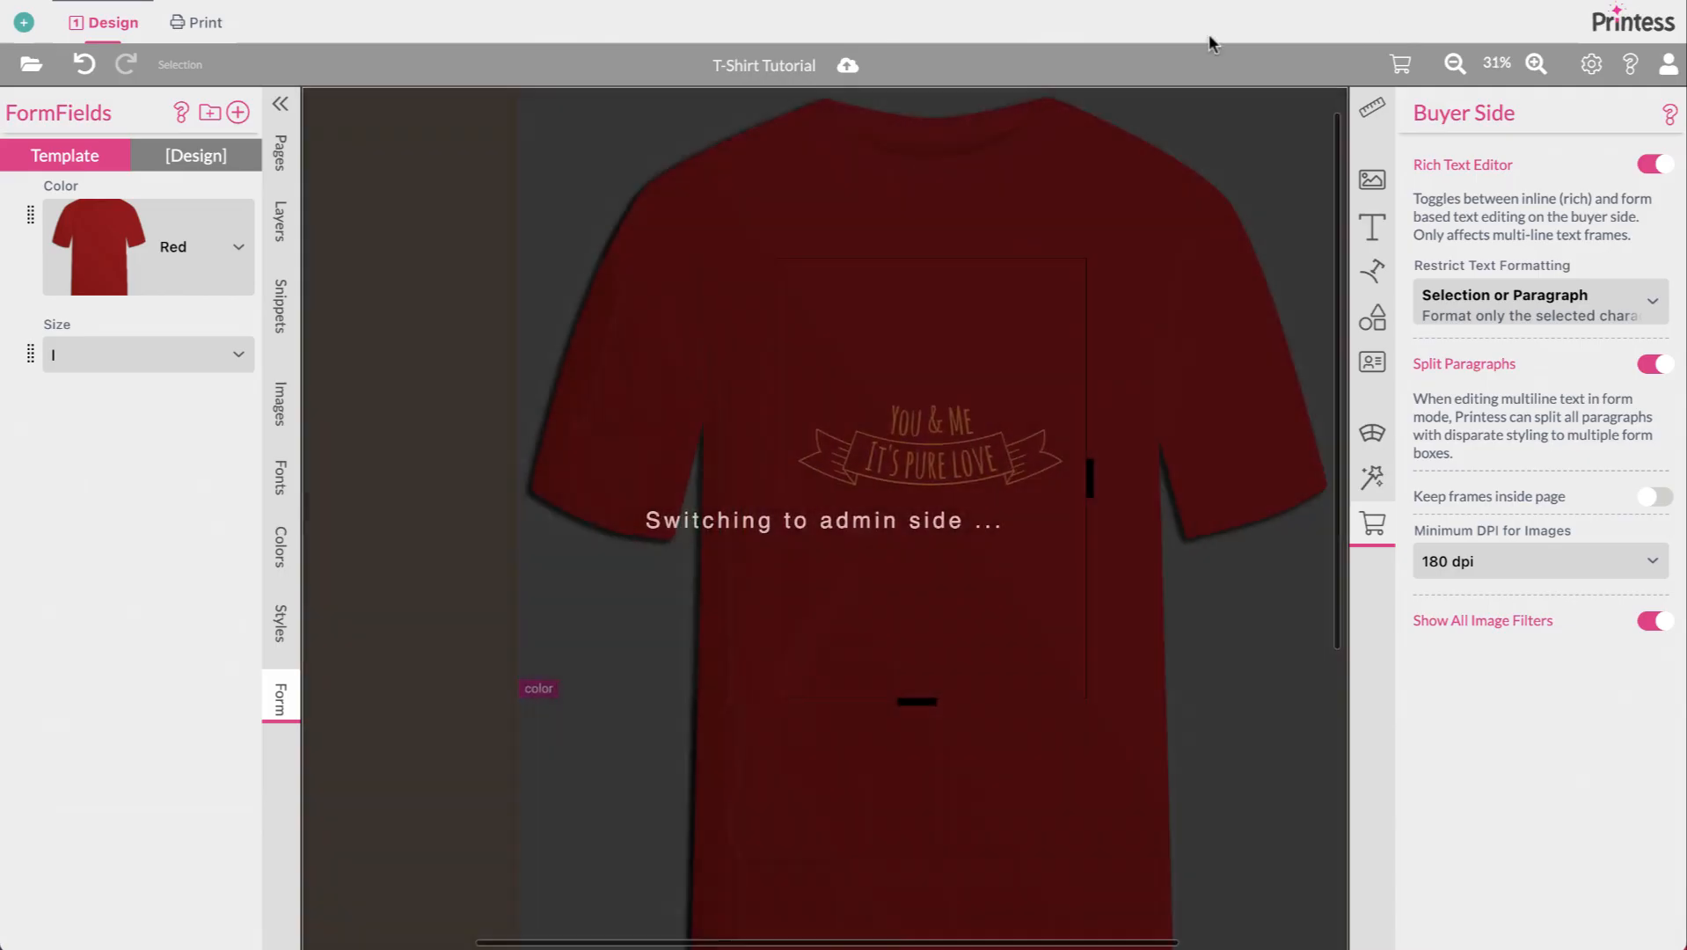
left_click(211, 24)
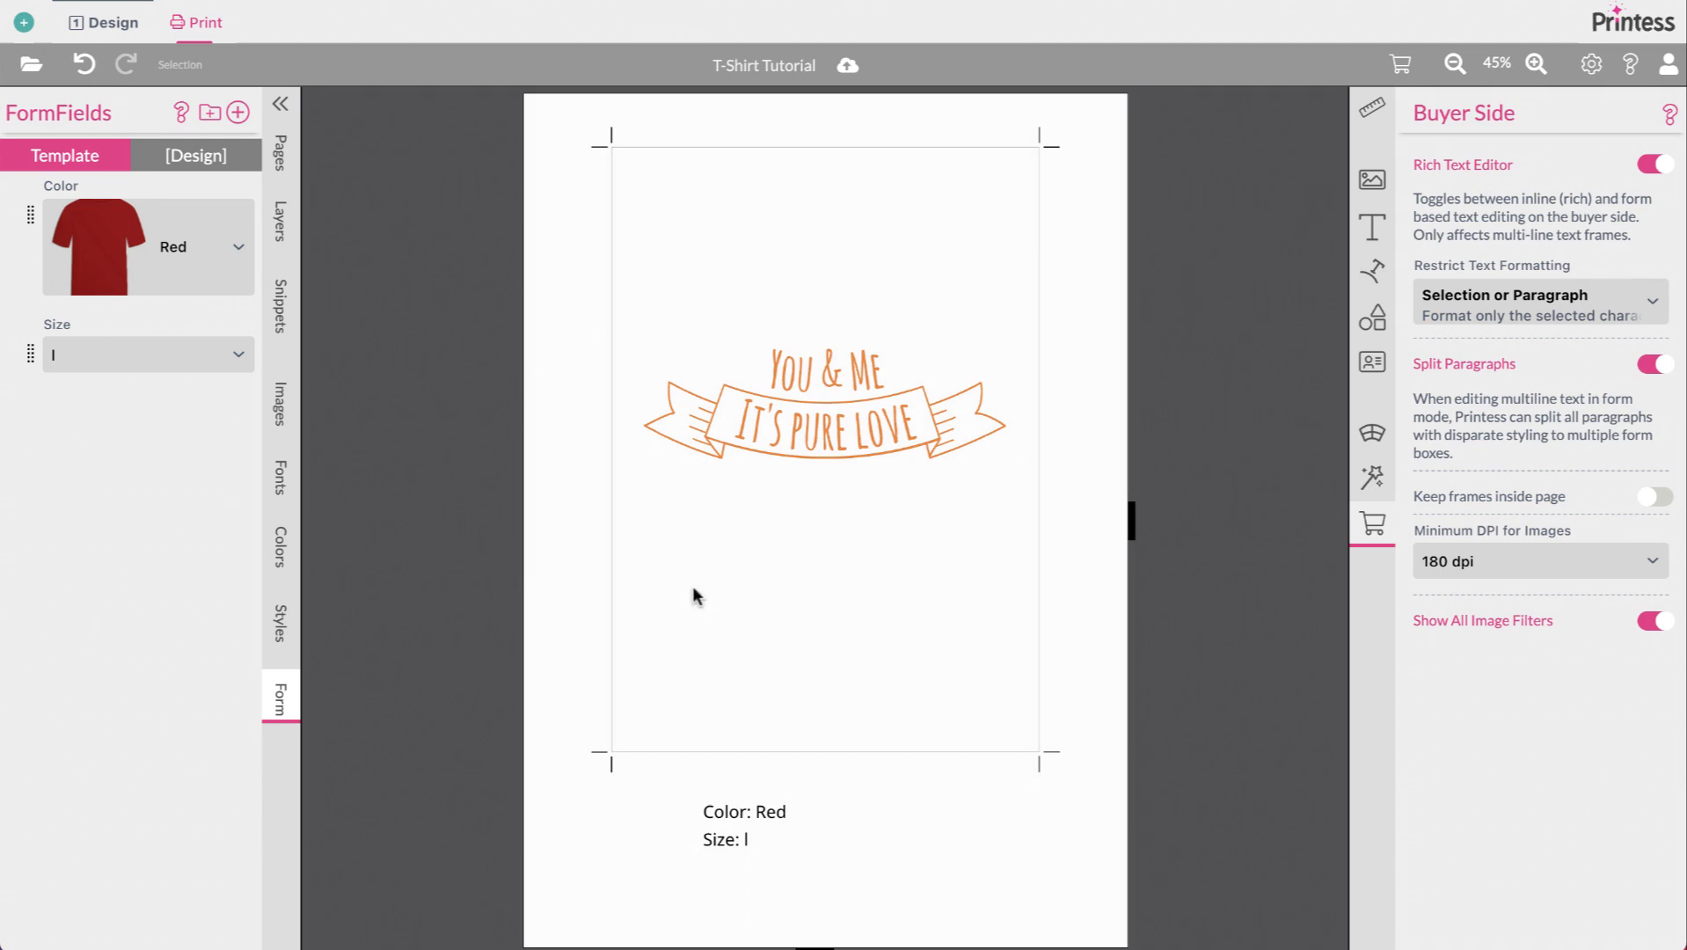